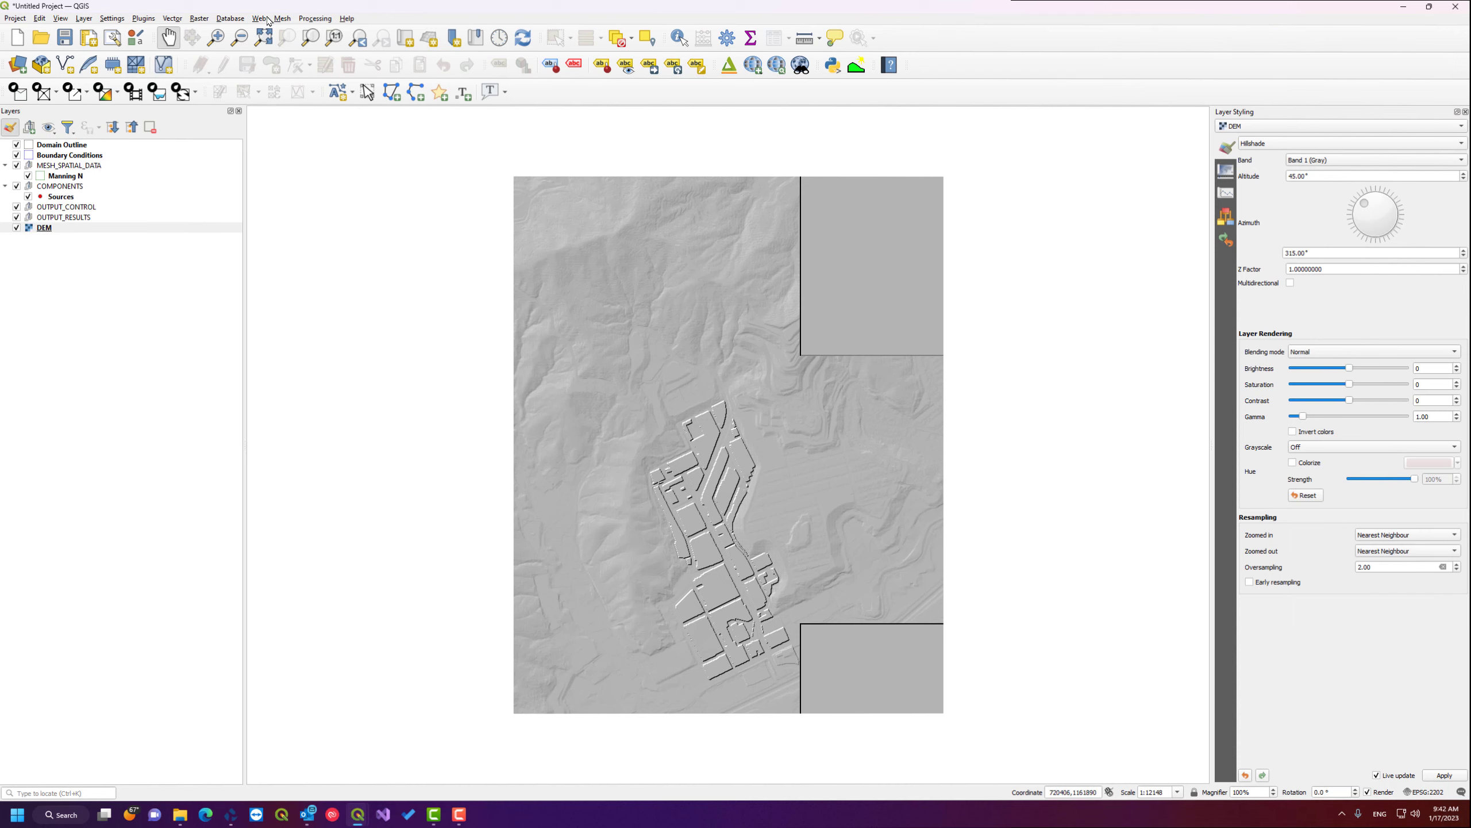
- Add the Google Satellite basemap from QuickMapServices to the project
left_click(260, 18)
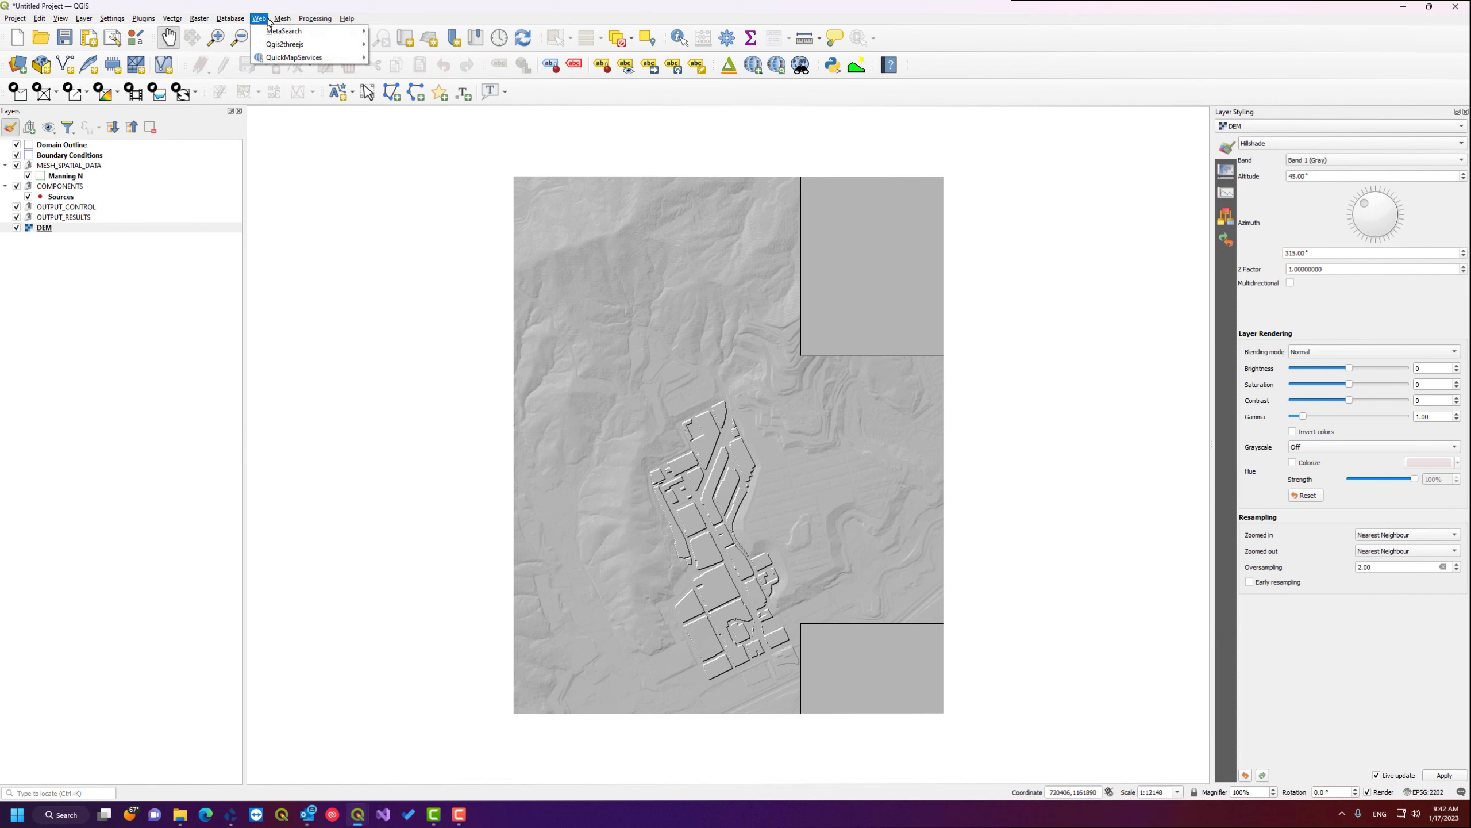
mouse_move(287, 61)
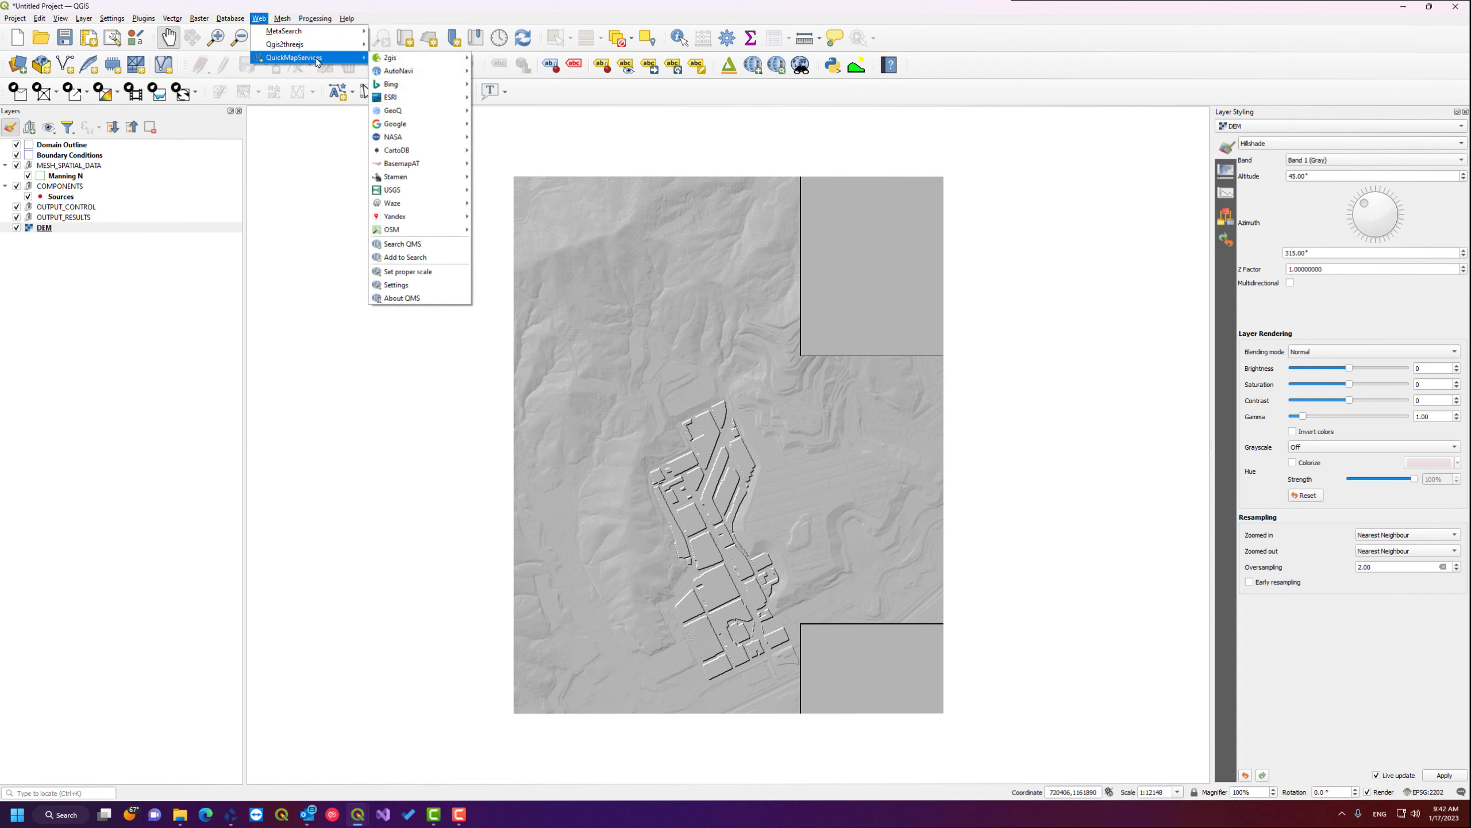
mouse_move(405, 97)
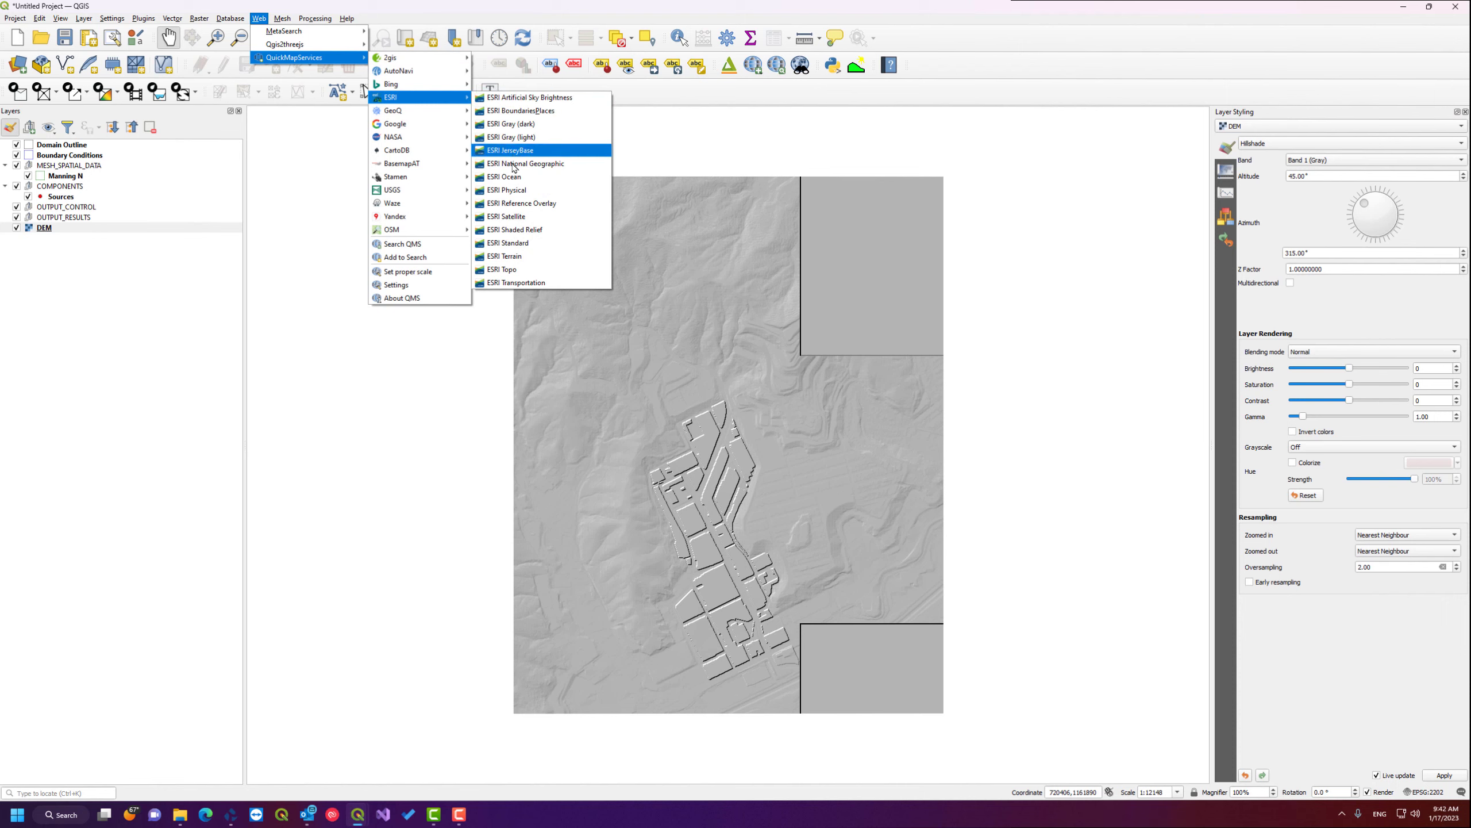
mouse_move(406, 124)
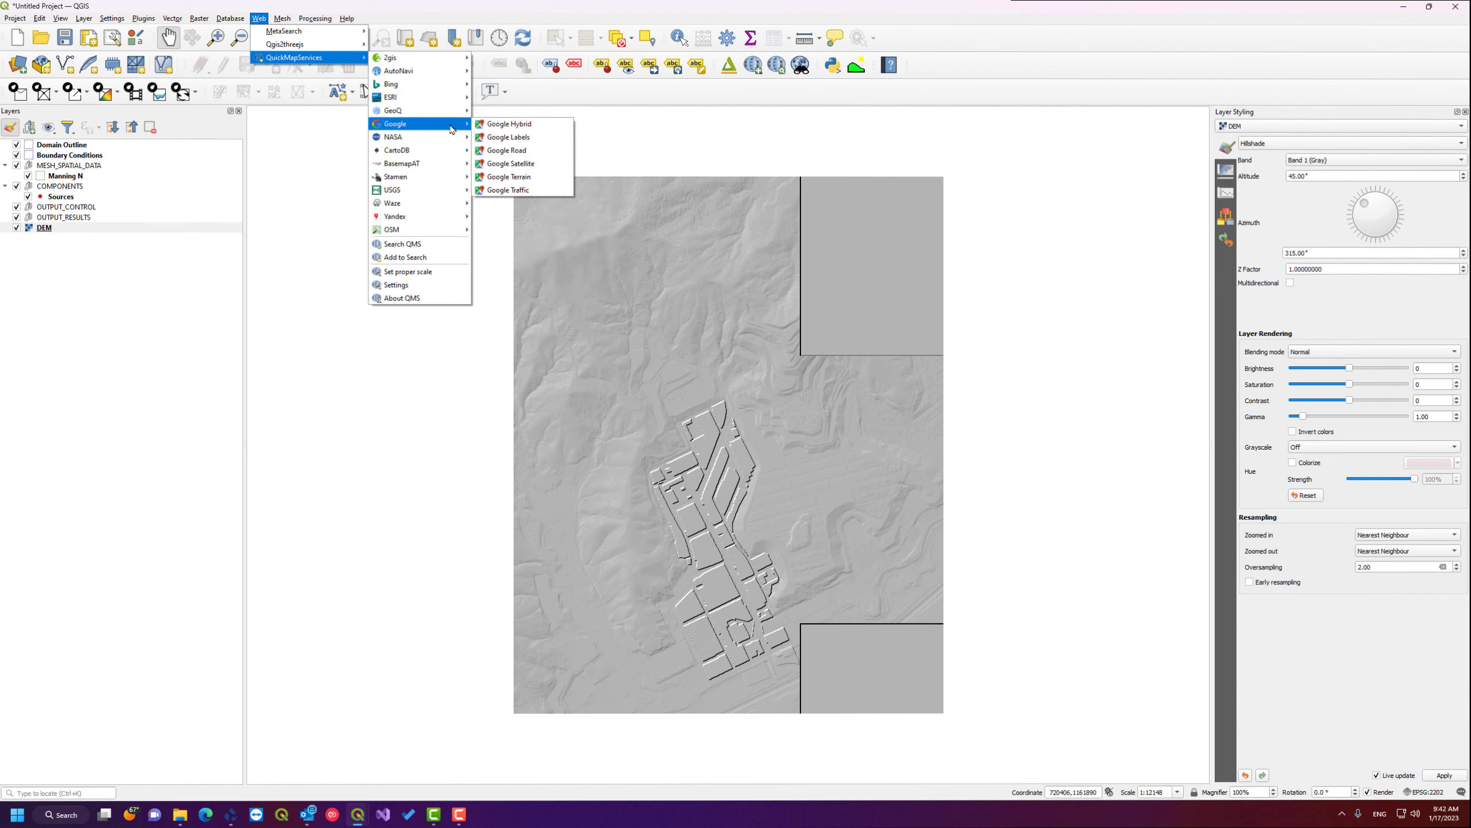
left_click(526, 168)
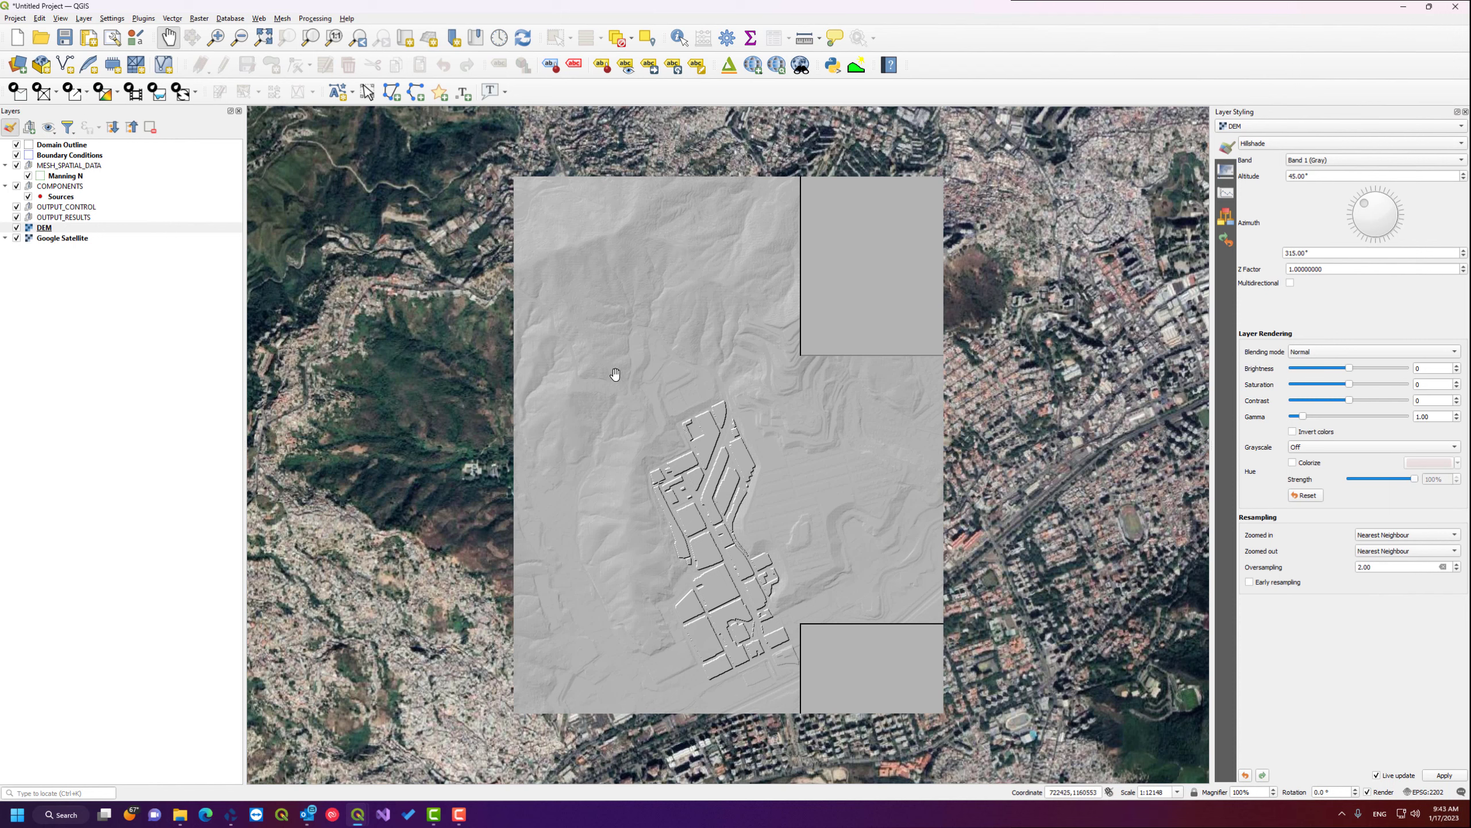
- Start editing the Domain Outline layer and begin a polygon feature, placing vertices along the north and east sides of the street area
left_click_drag(712, 616, 711, 522)
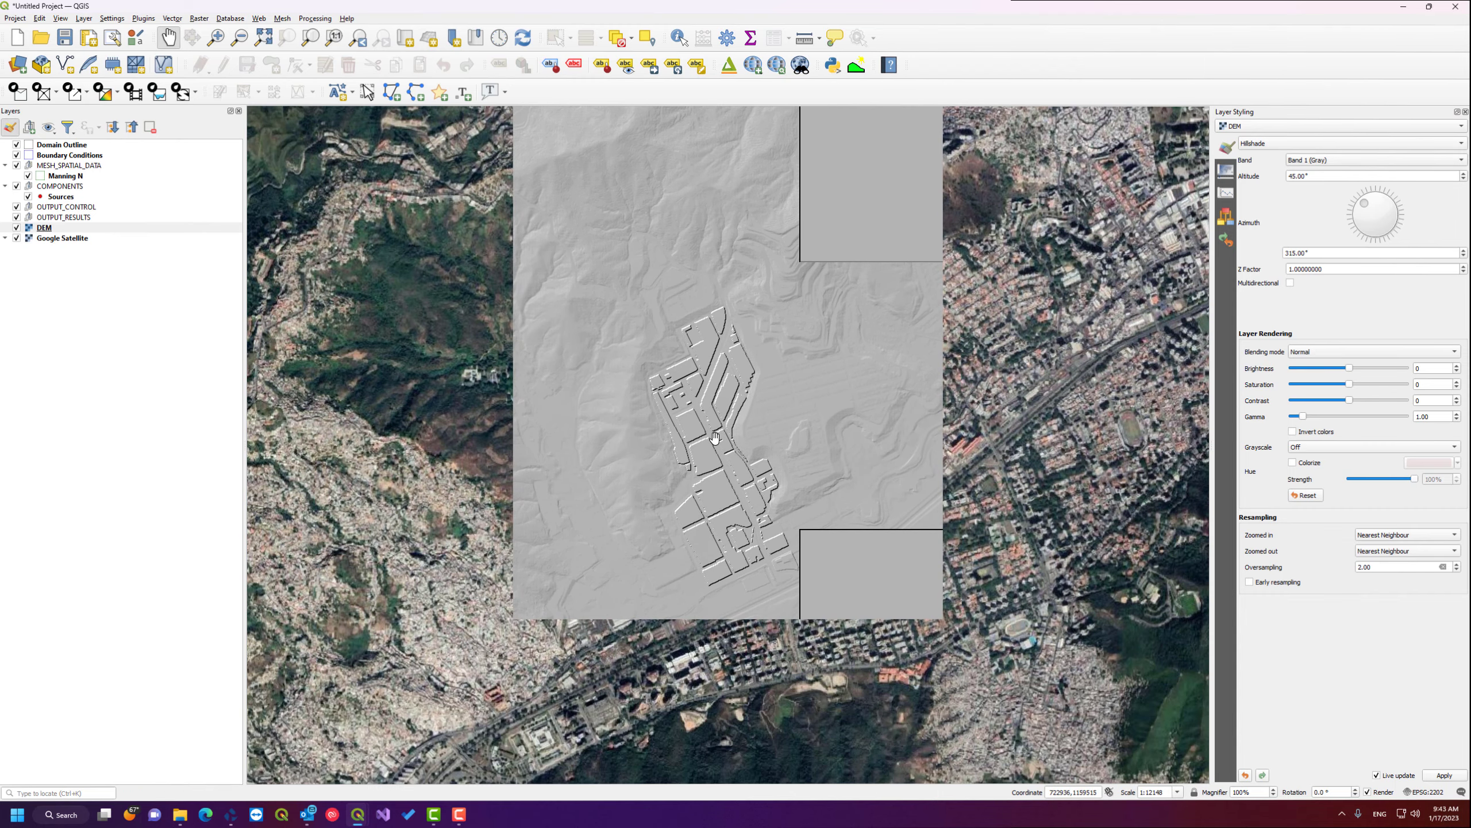
scroll(709, 438, "up", 1)
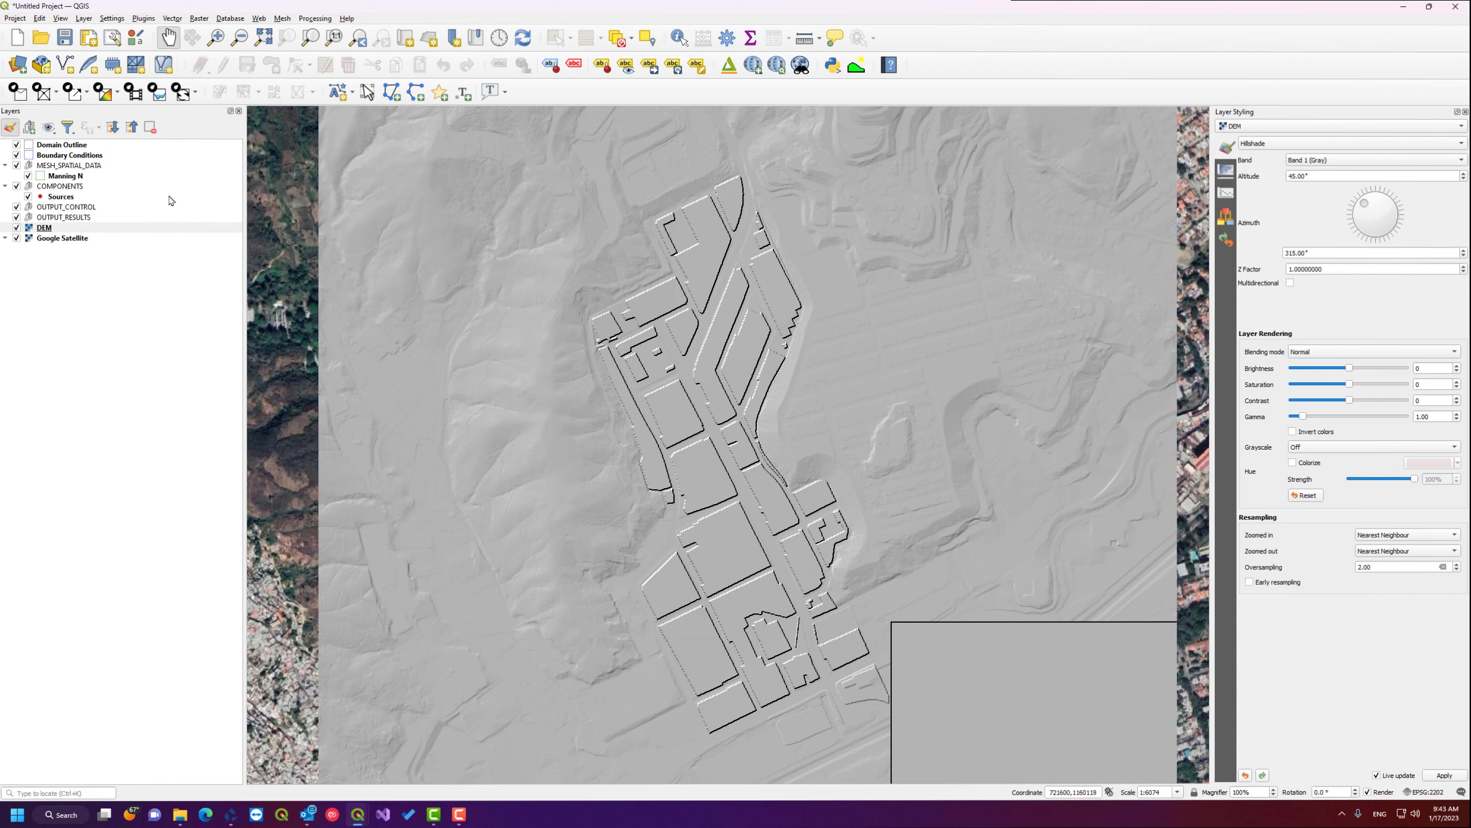
left_click(95, 146)
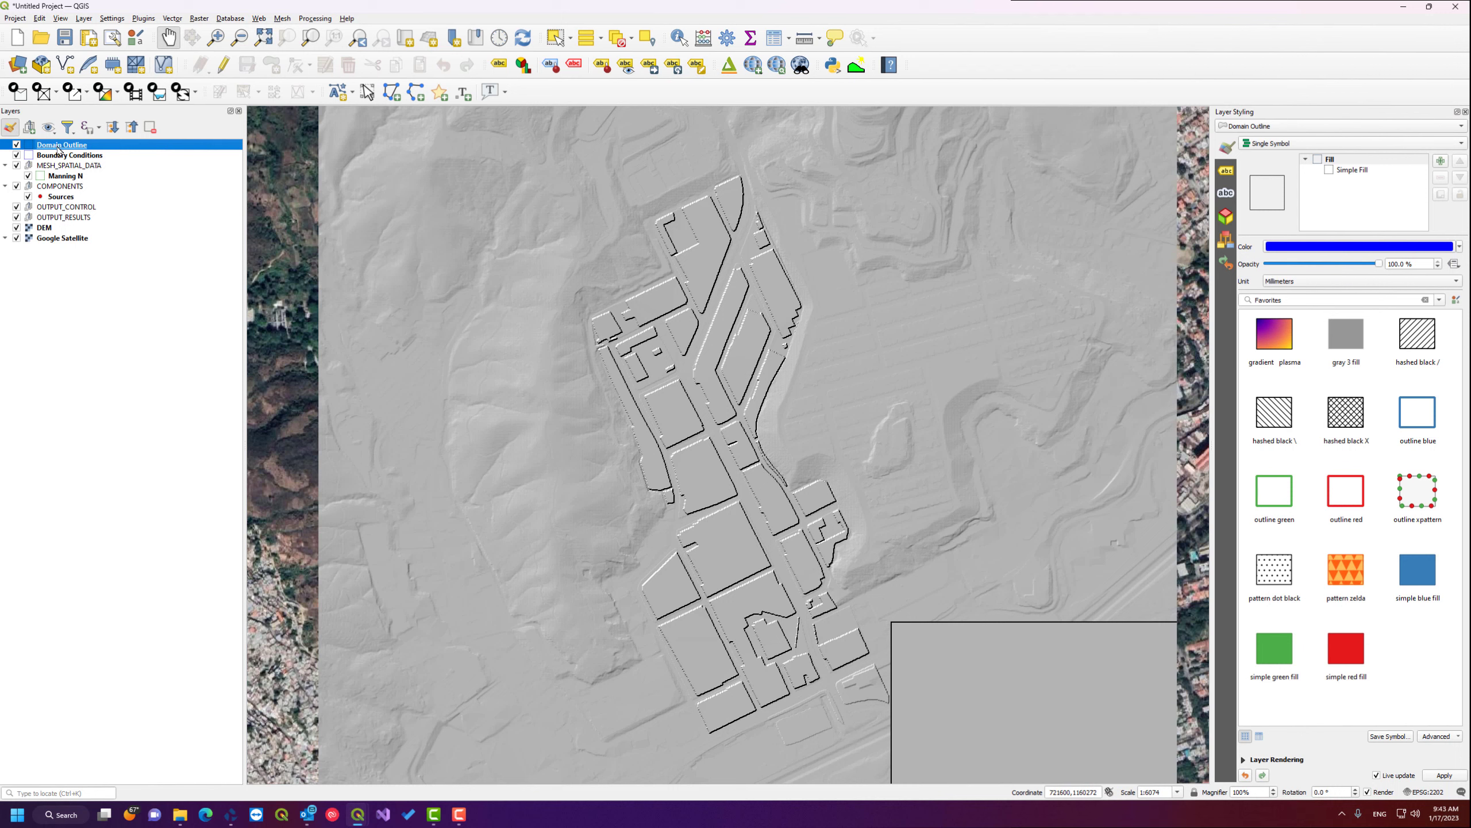
left_click(226, 68)
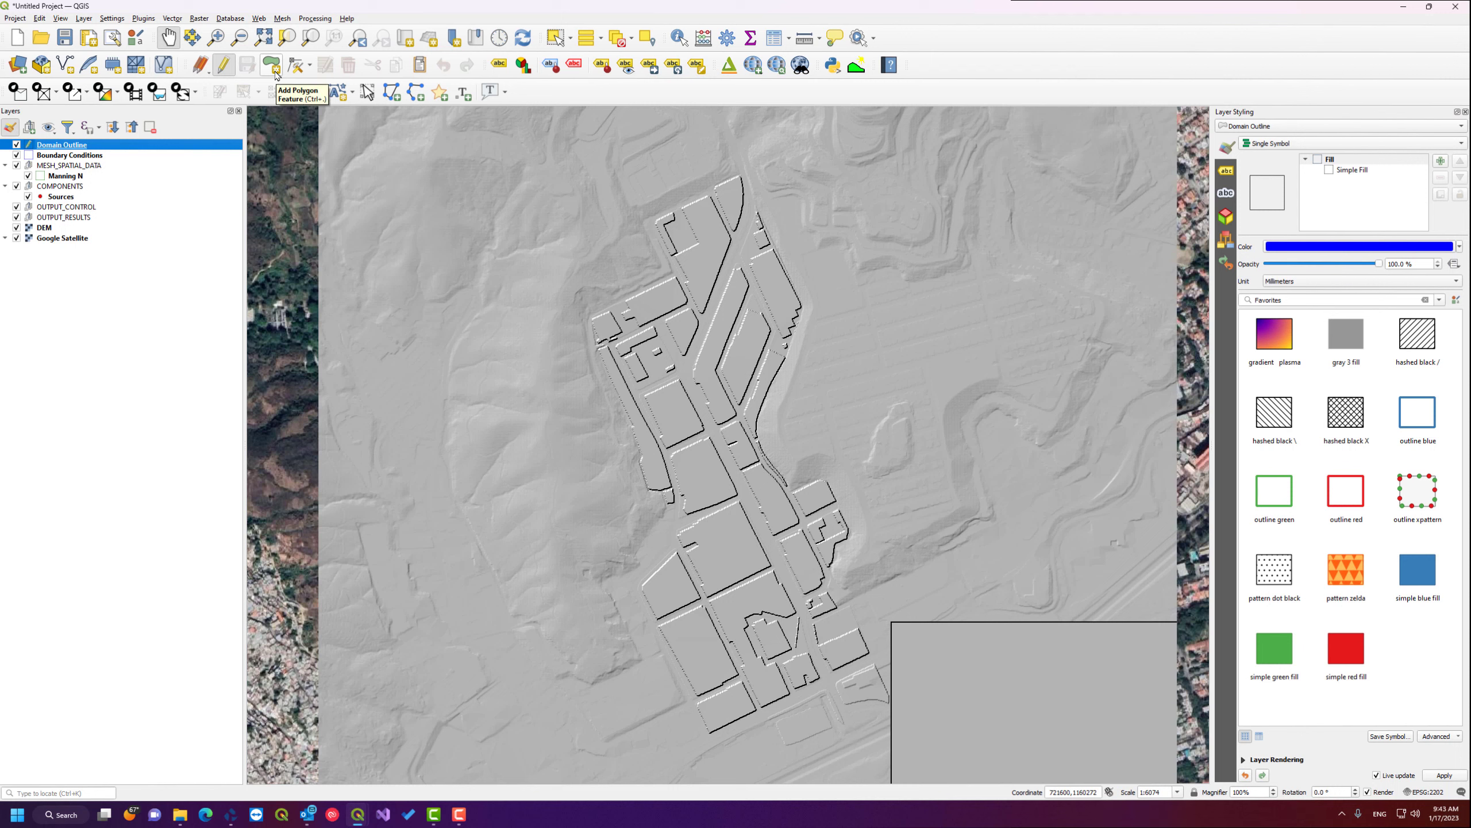
left_click(275, 72)
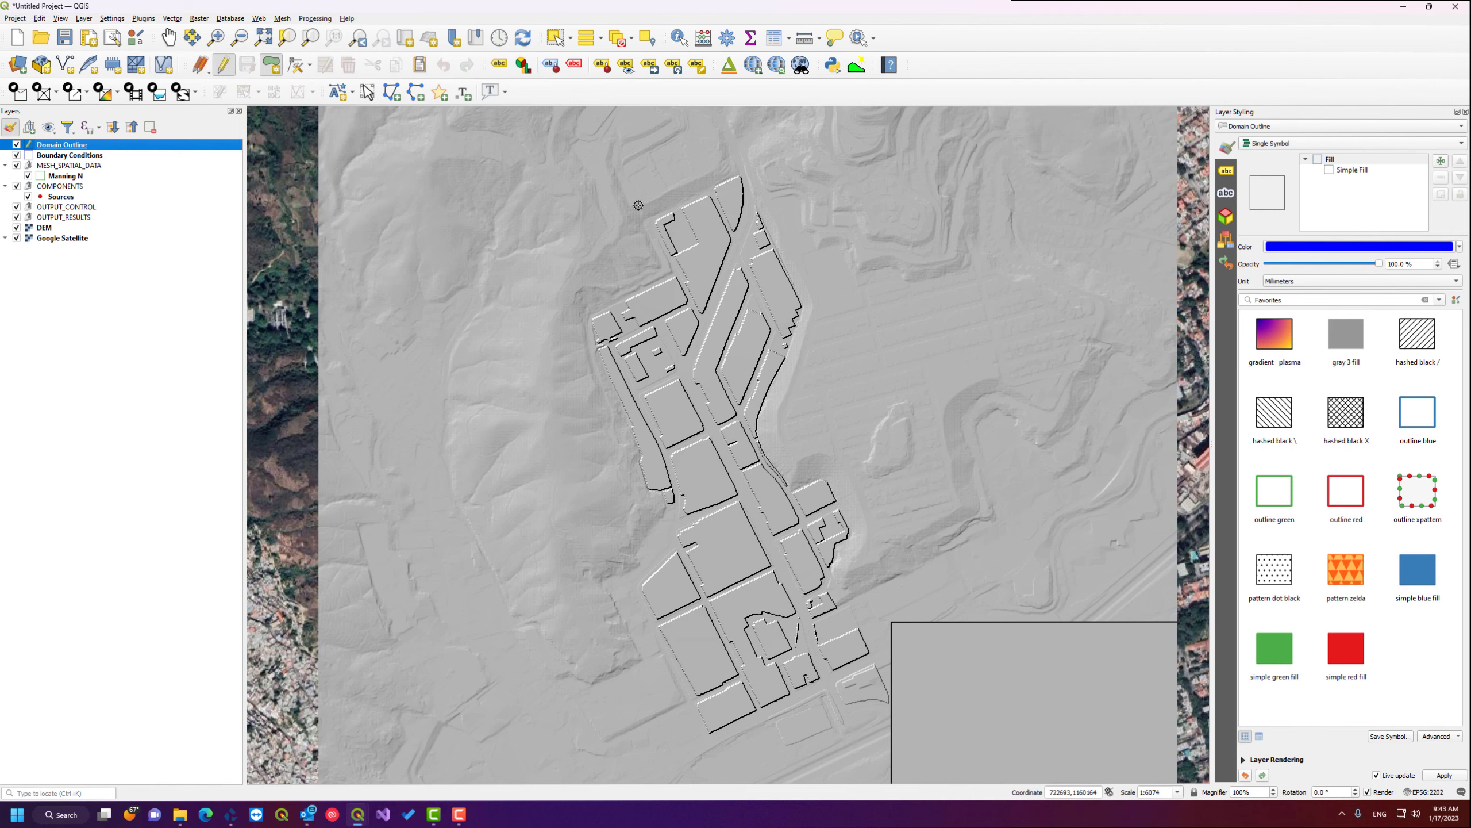
left_click_drag(629, 183, 648, 237)
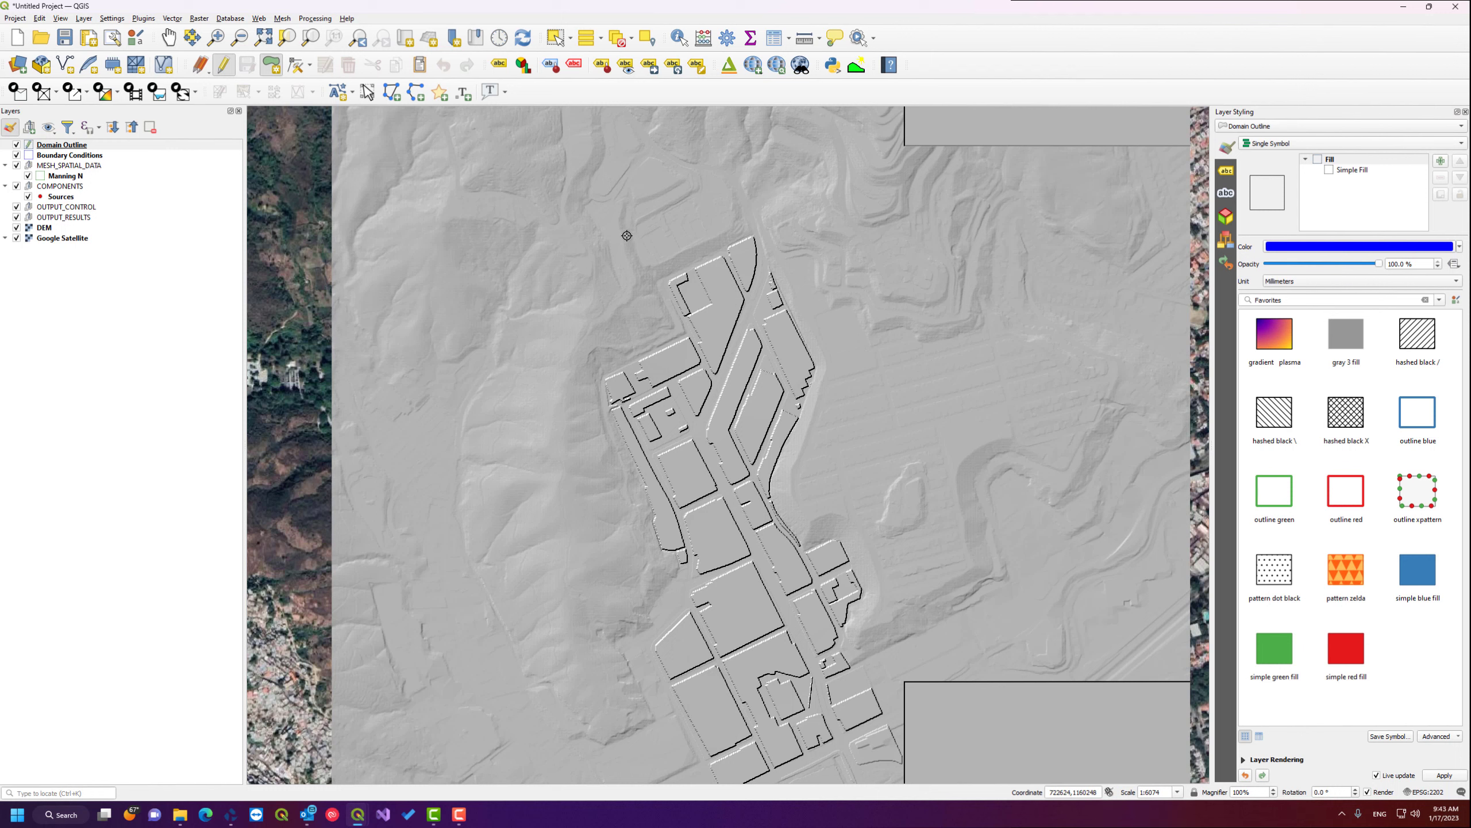
left_click(631, 235)
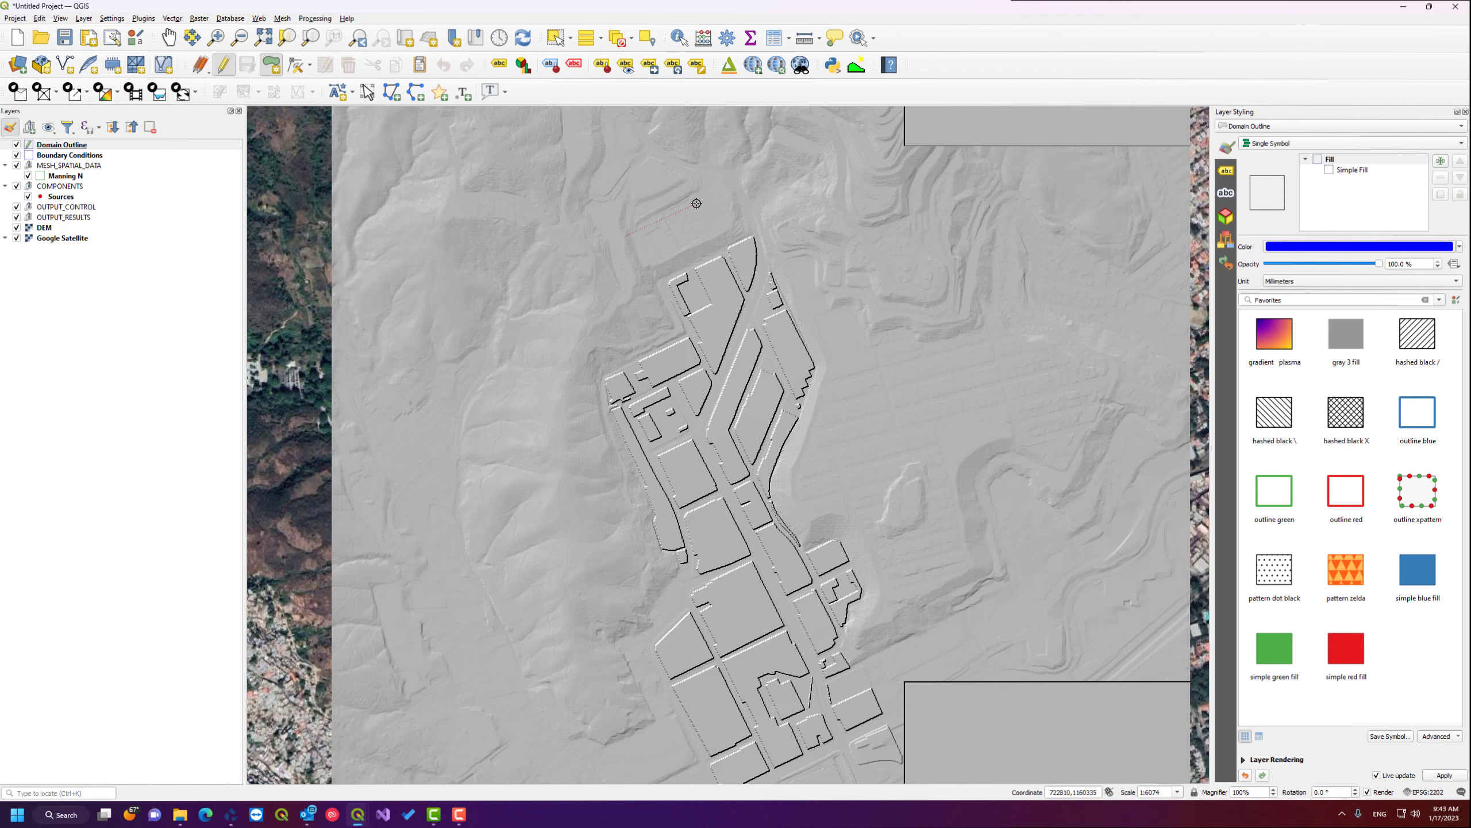
left_click(738, 188)
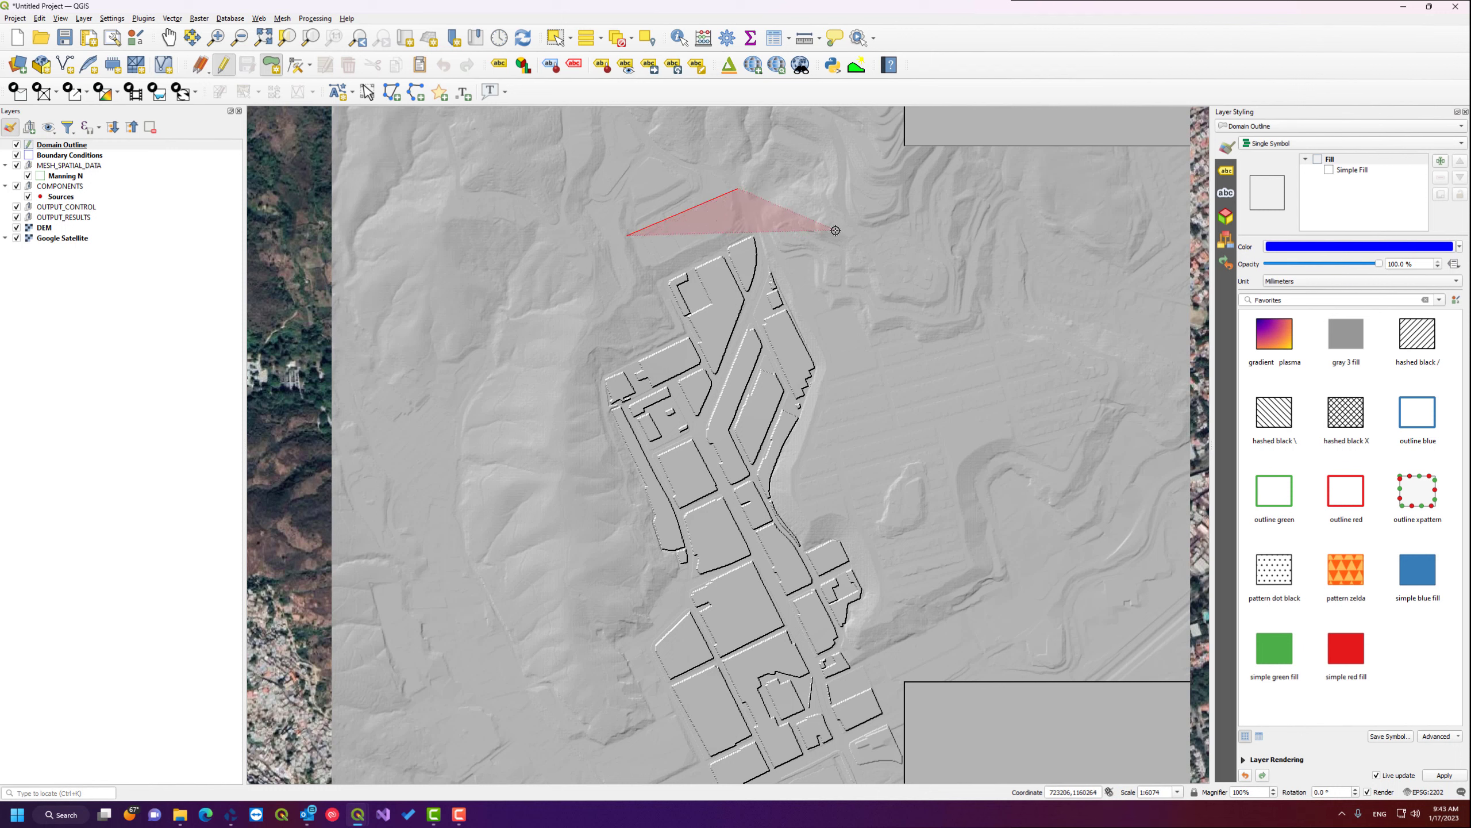
left_click(846, 205)
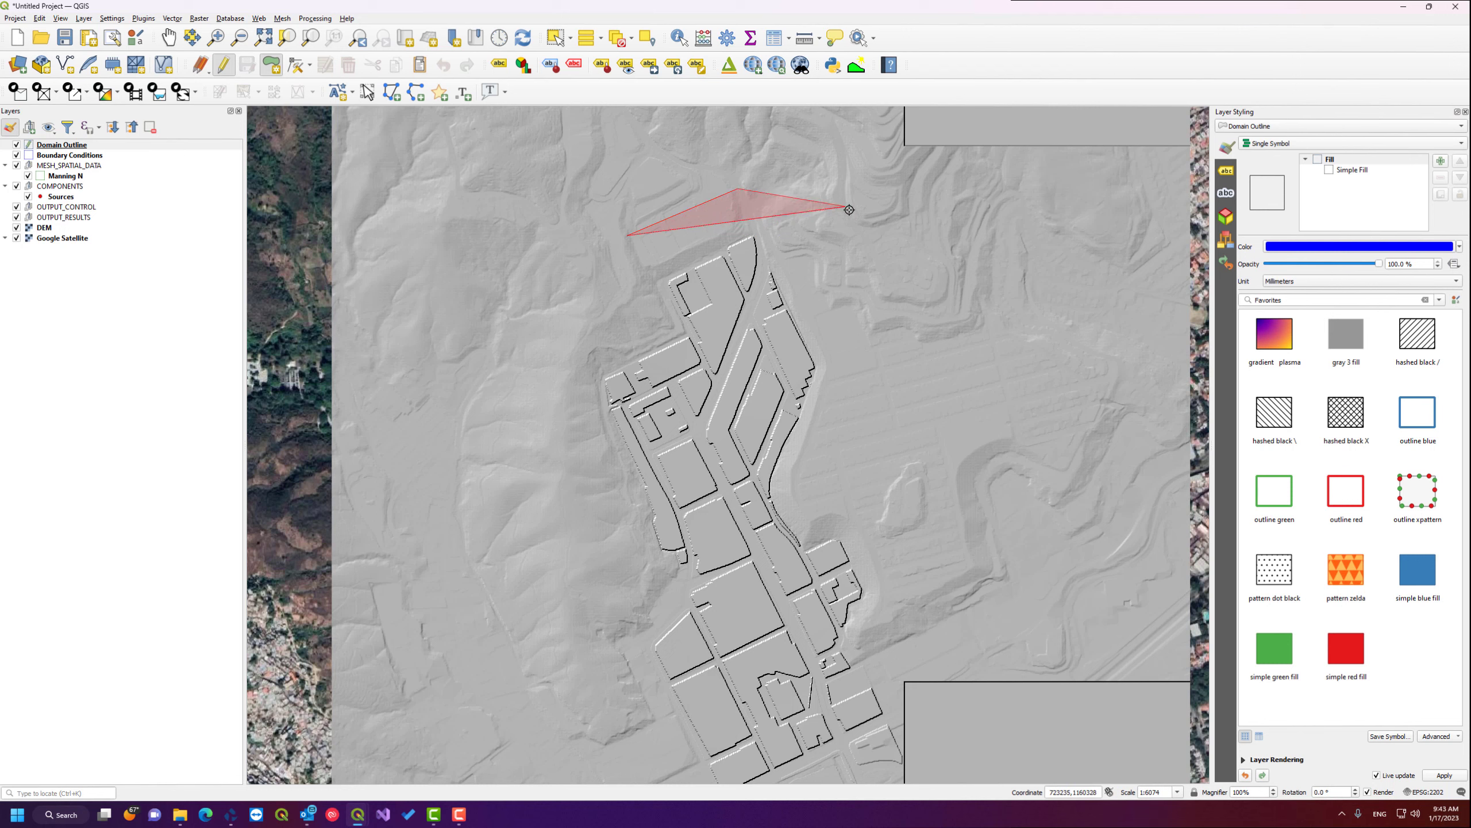
left_click(895, 301)
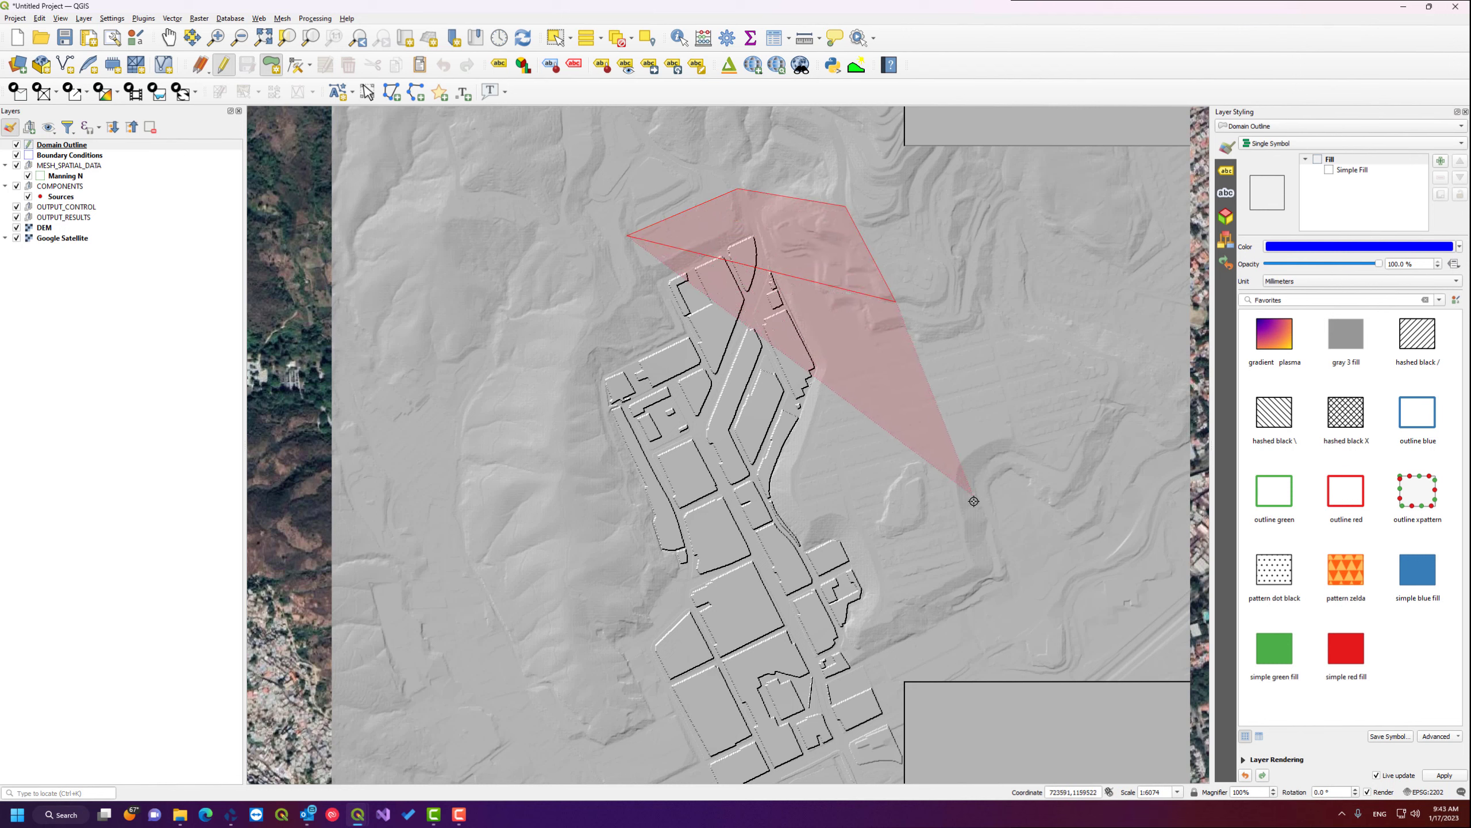
left_click(1003, 580)
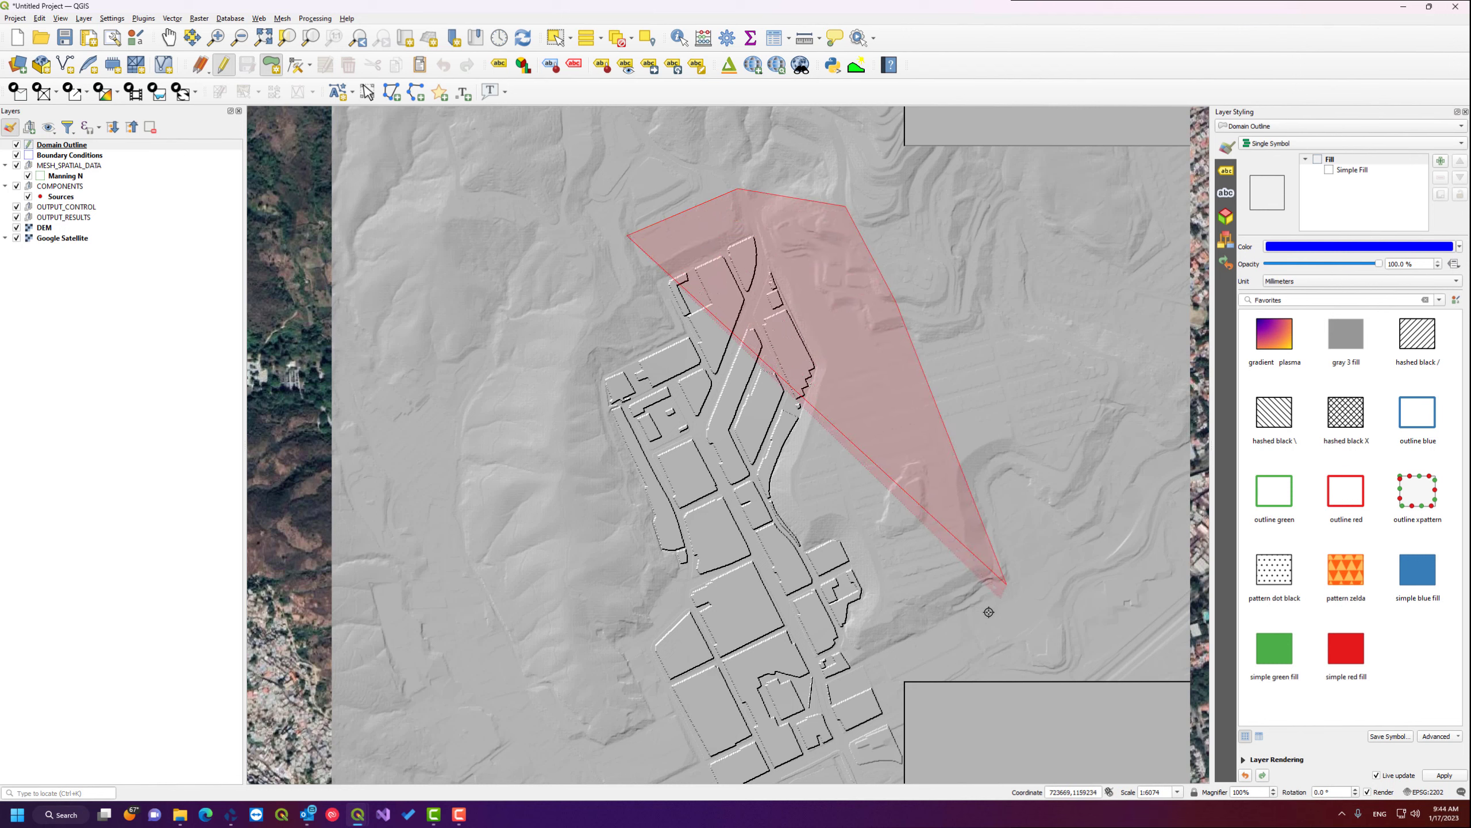
- Continue the domain polygon around the south end of the streets, keeping it clear of the blank rectangular block in the DEM
left_click(898, 679)
left_click_drag(899, 680, 856, 445)
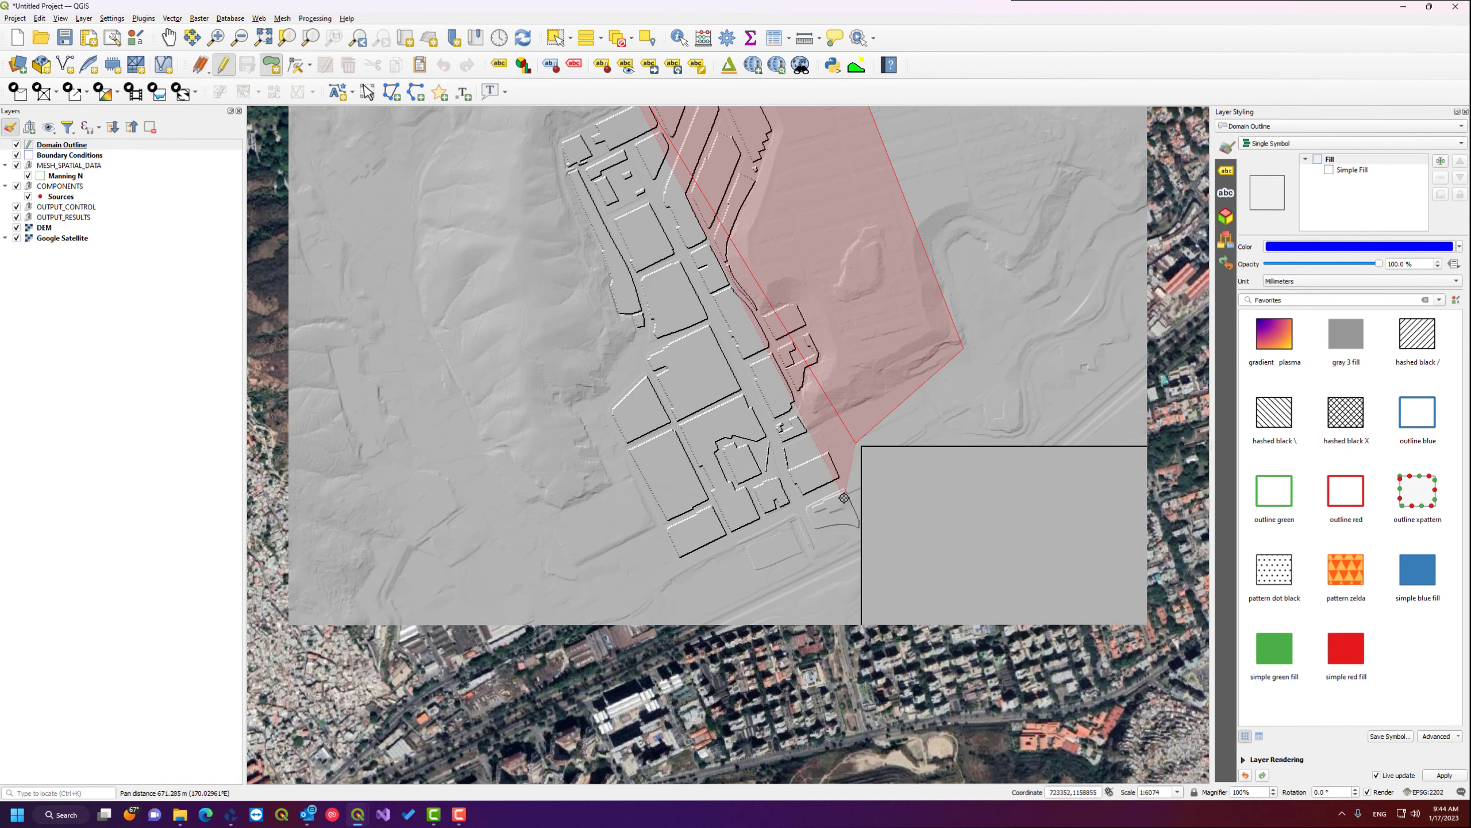
left_click(856, 567)
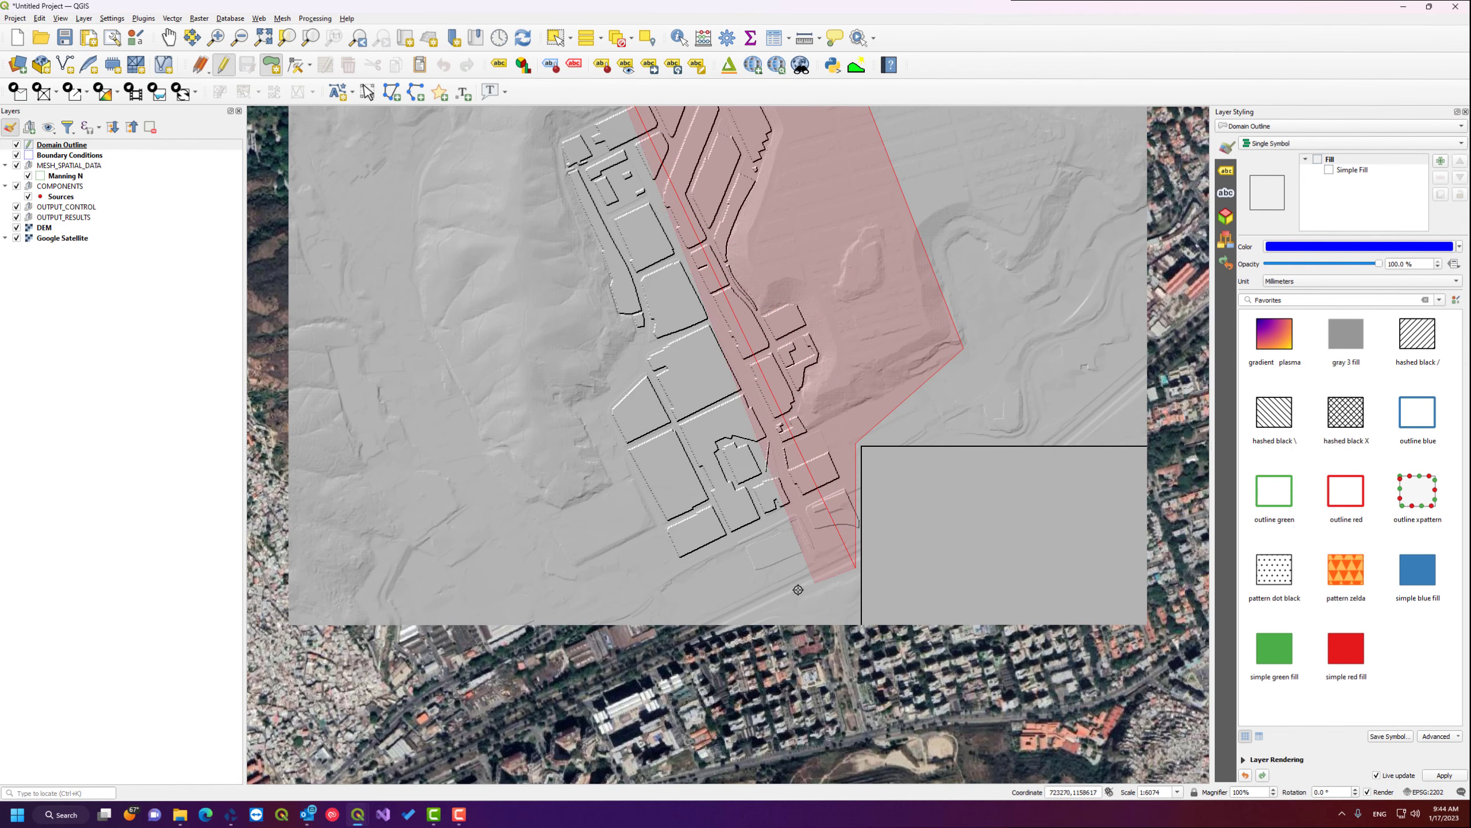
left_click(731, 621)
left_click(672, 568)
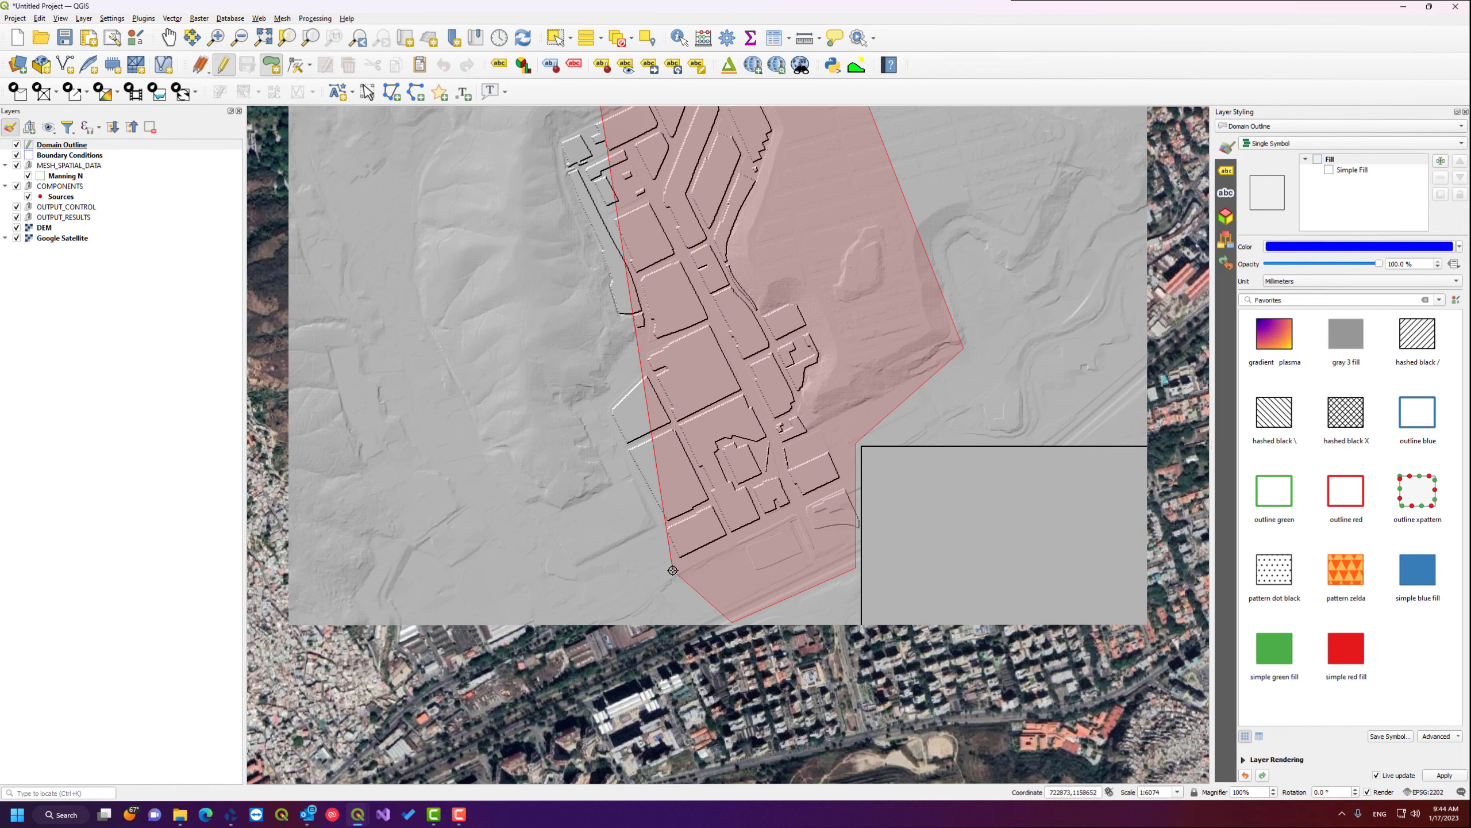
- Digitize the domain polygon's west side around the built-up area, finish the polygon and accept its feature attributes
left_click_drag(539, 323, 730, 542)
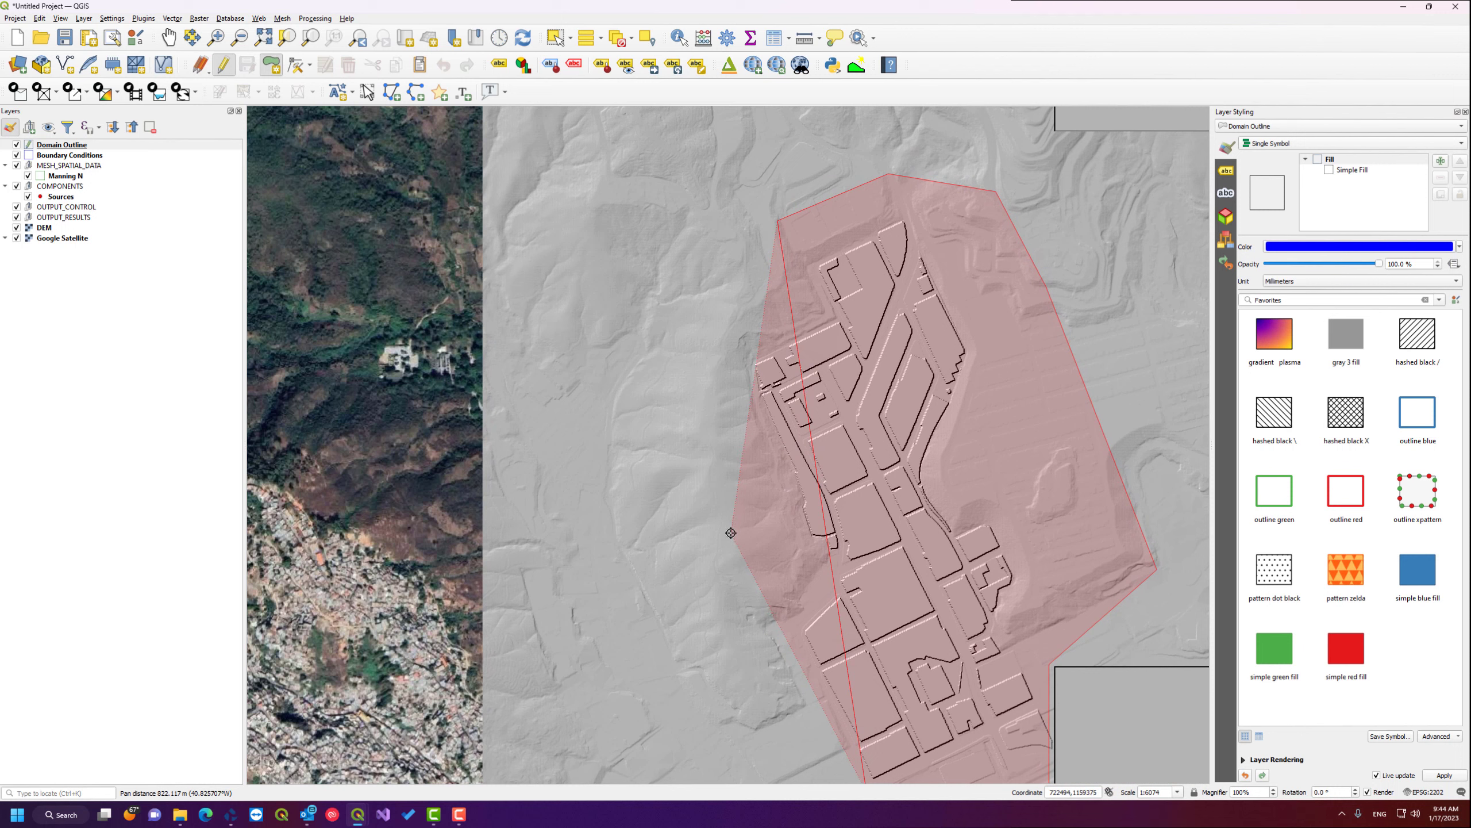
left_click(765, 588)
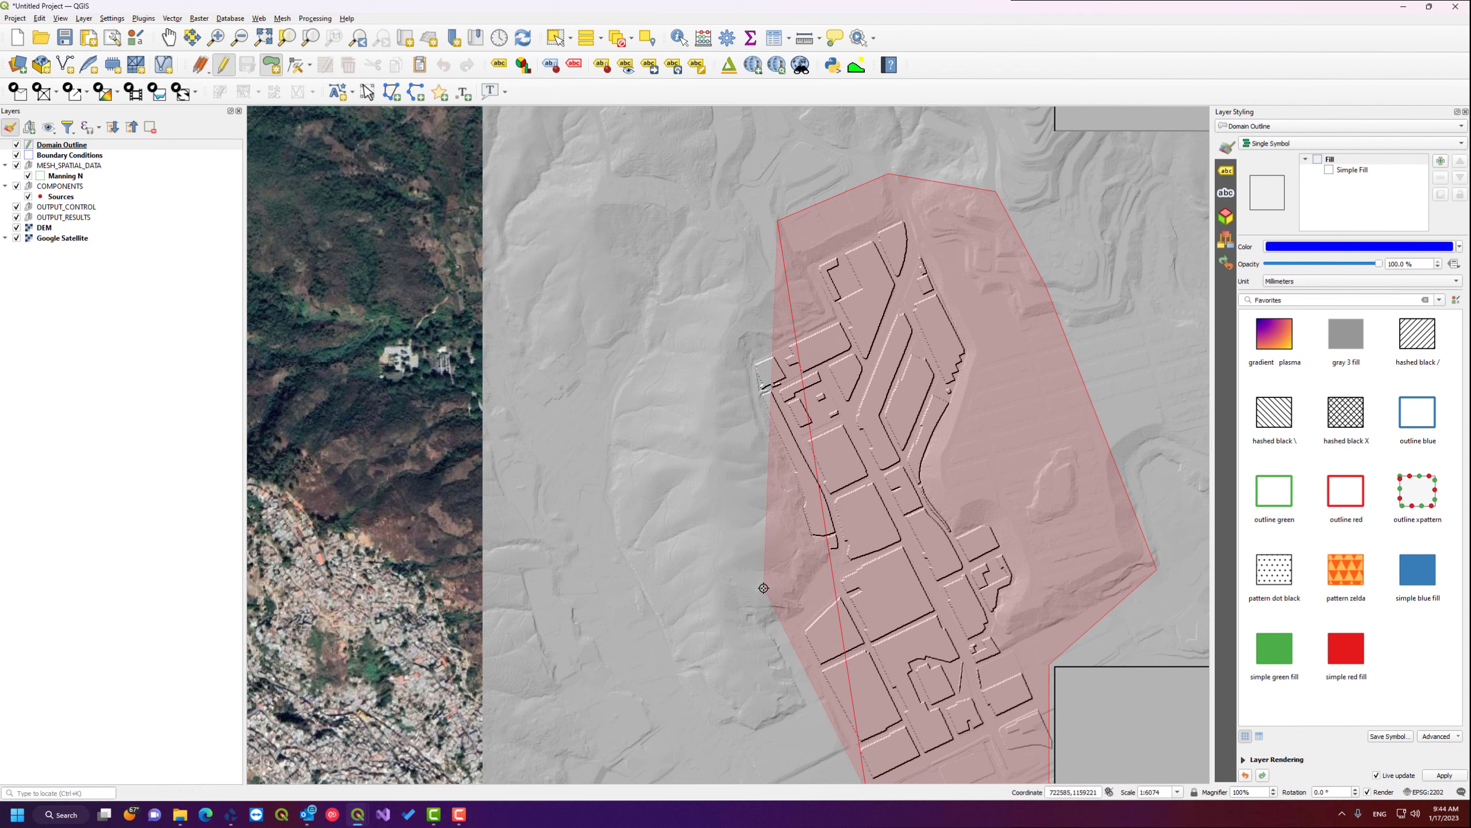
left_click(793, 530)
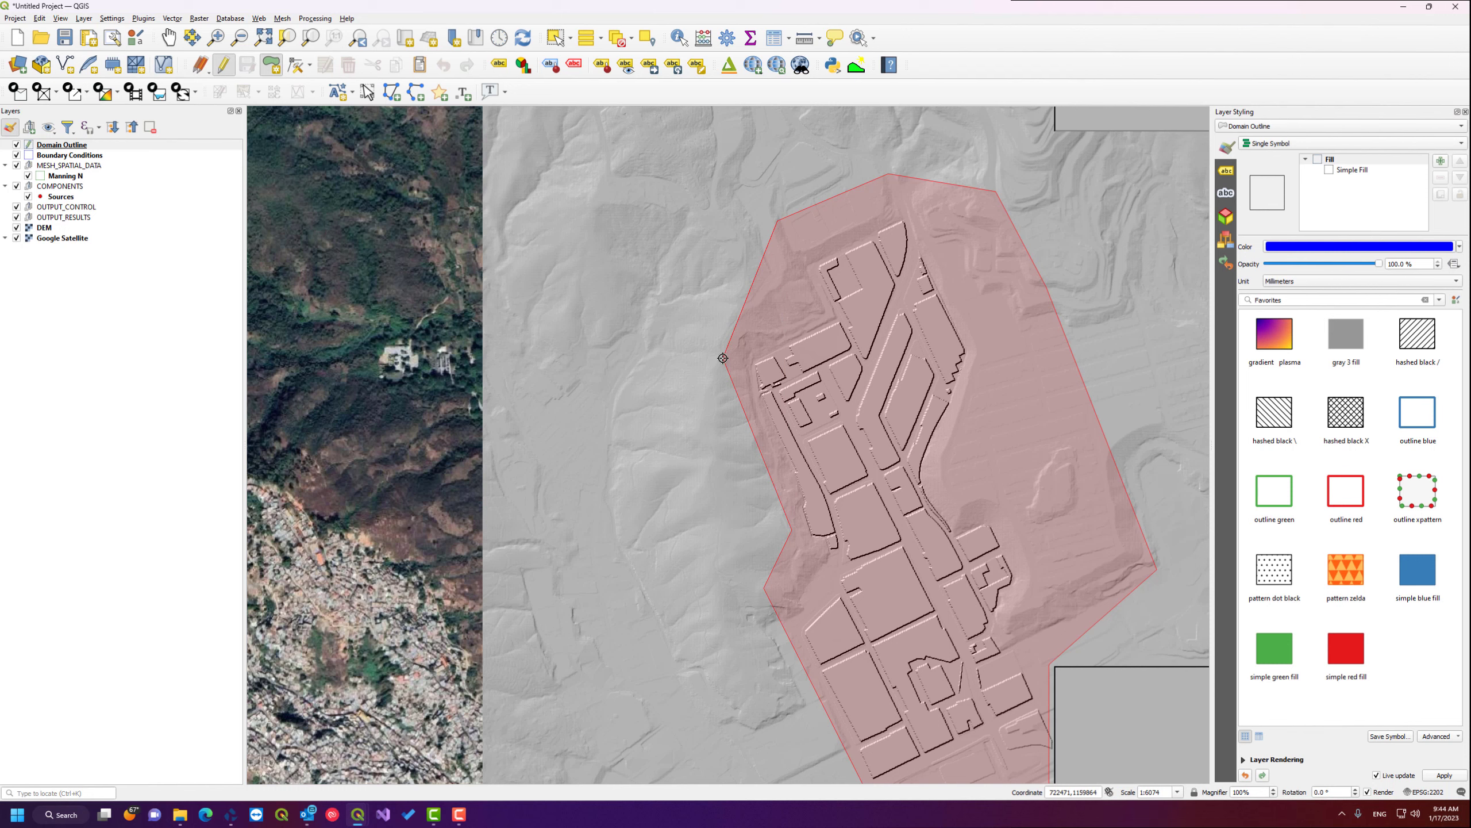
left_click(723, 358)
right_click(723, 358)
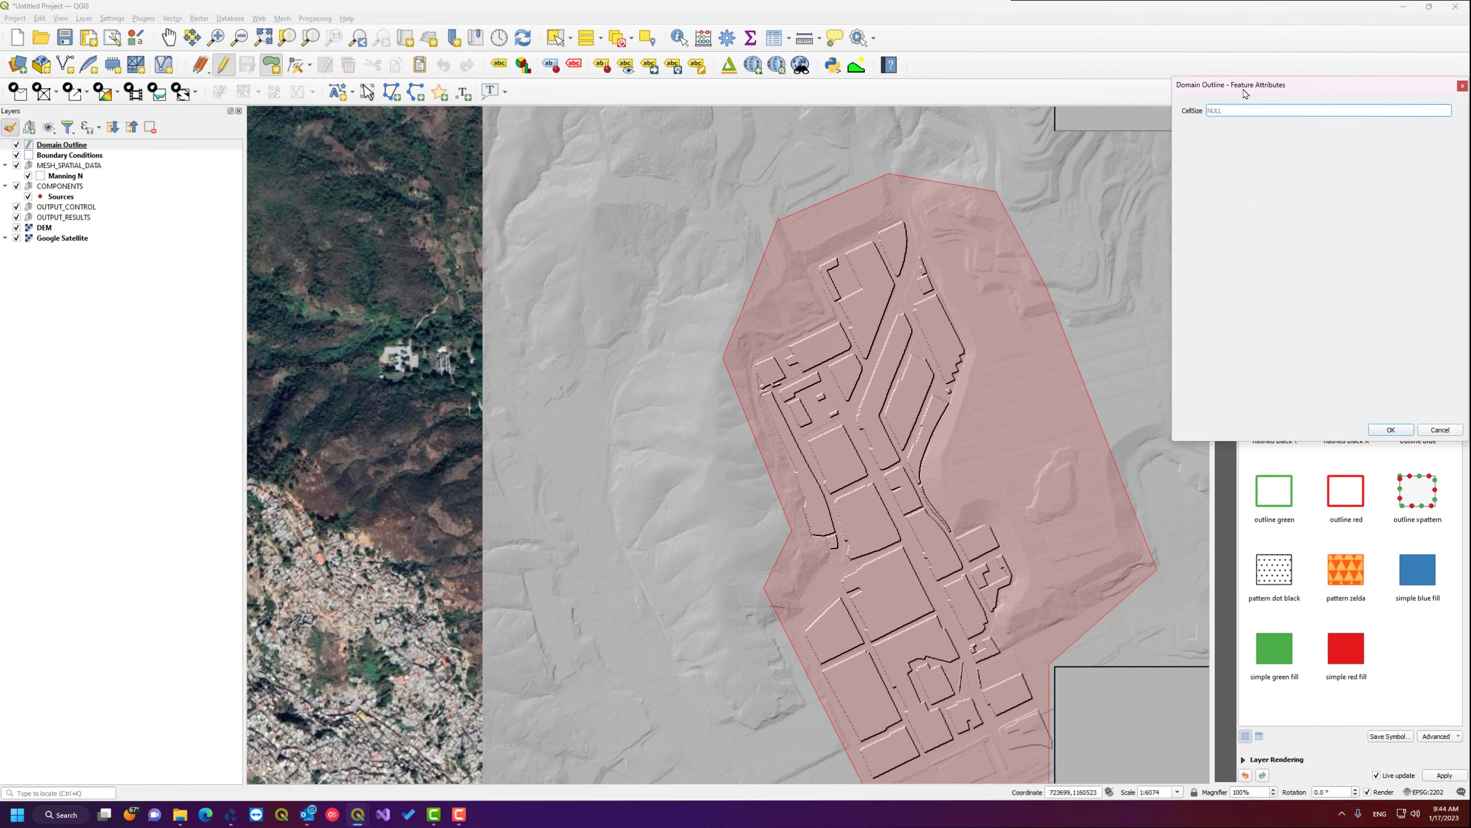
left_click_drag(1244, 92, 650, 261)
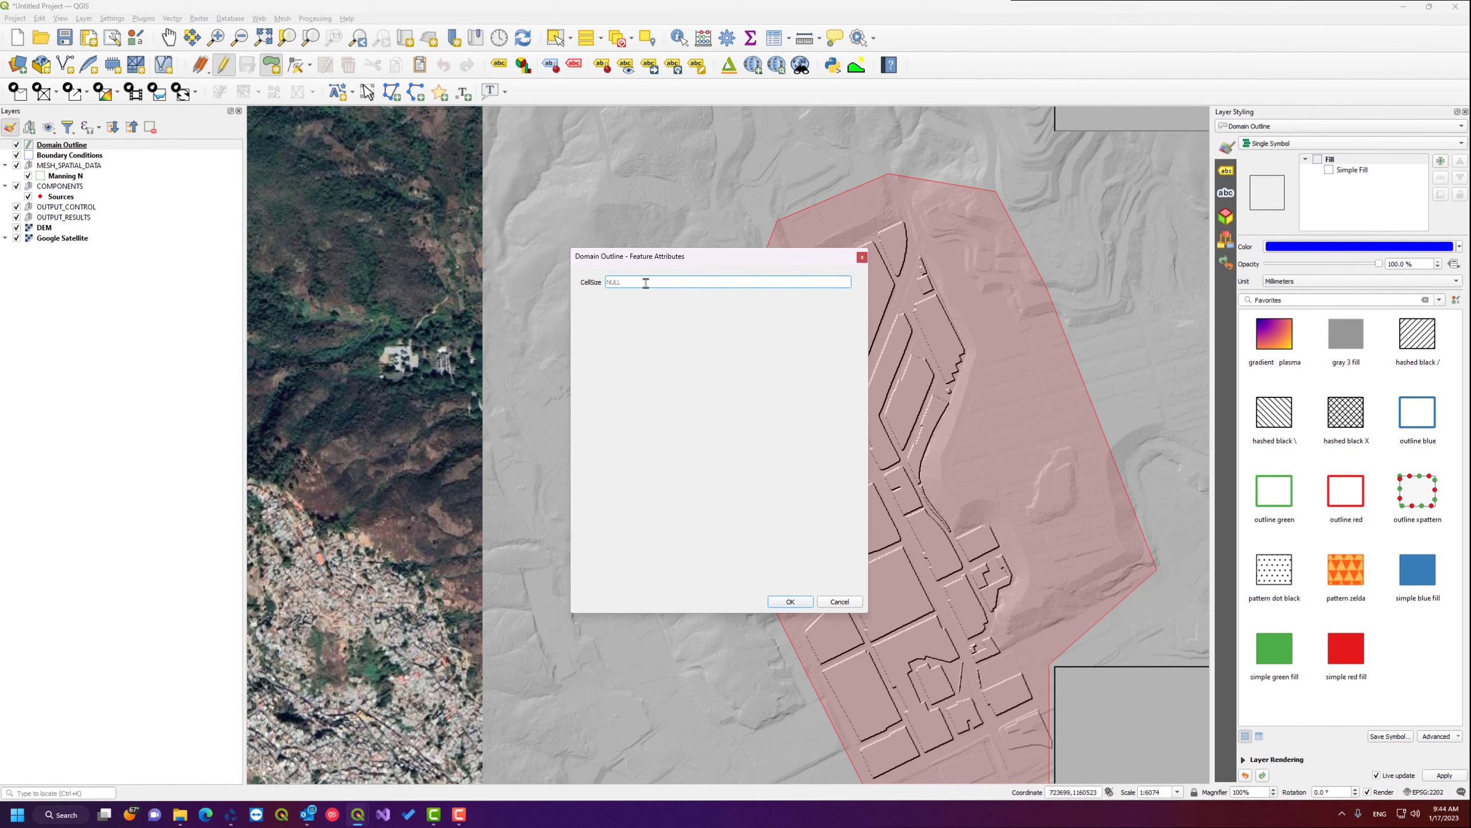
left_click(791, 602)
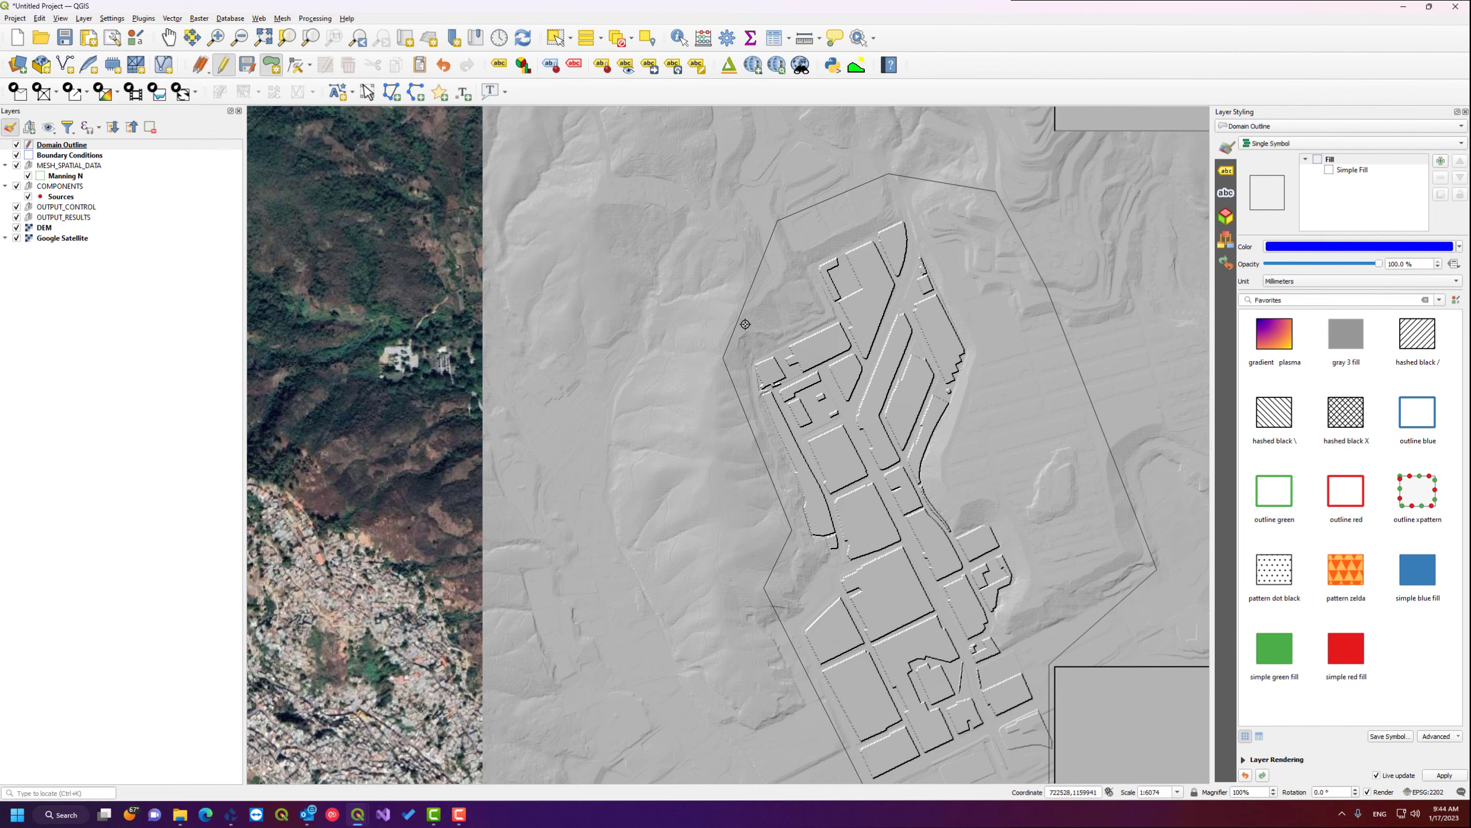
- Open the Simple Fill symbol settings of the Domain Outline layer
left_click_drag(948, 503, 865, 347)
left_click_drag(849, 288, 785, 407)
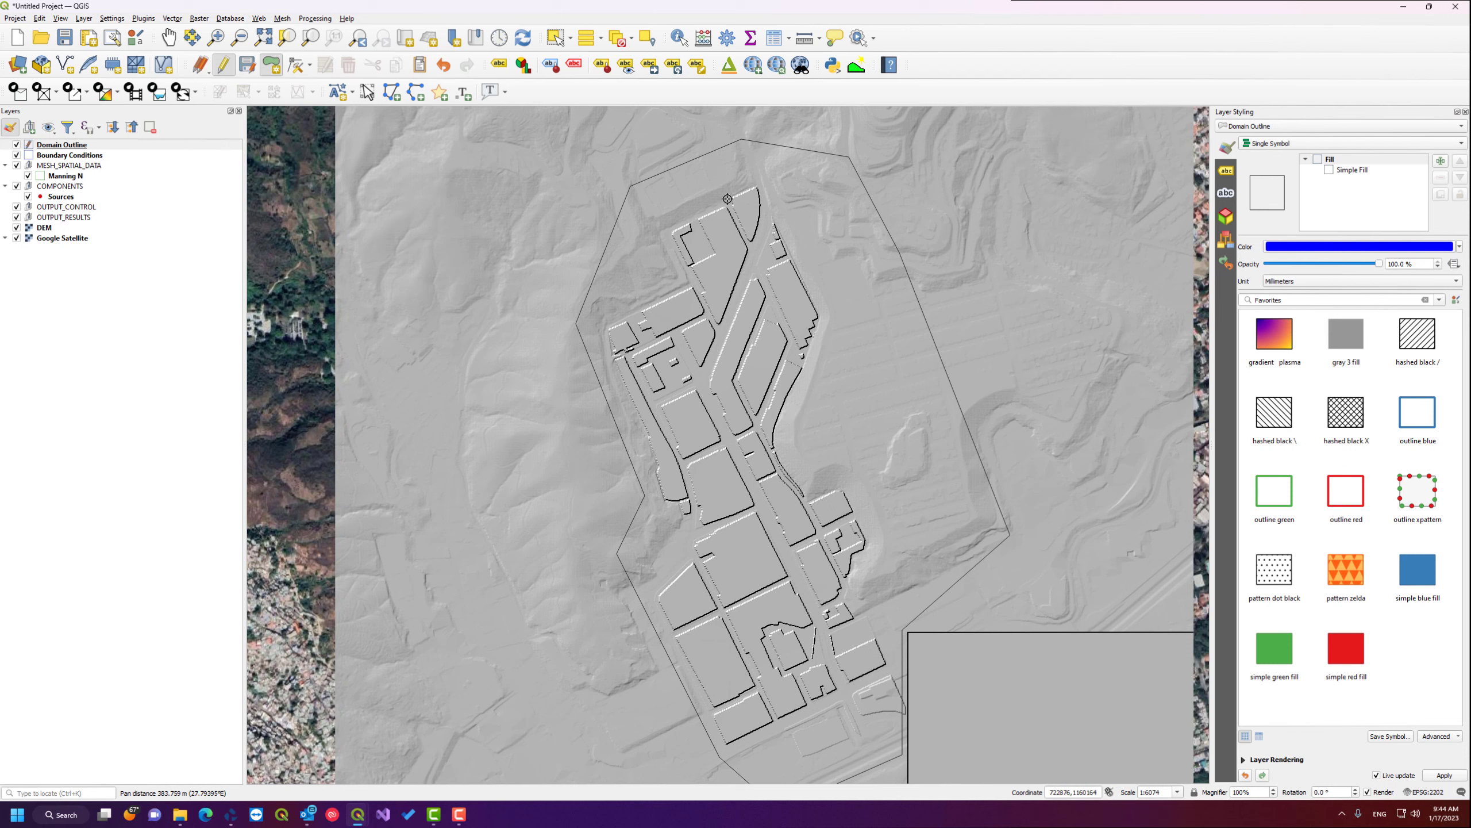
left_click(1353, 170)
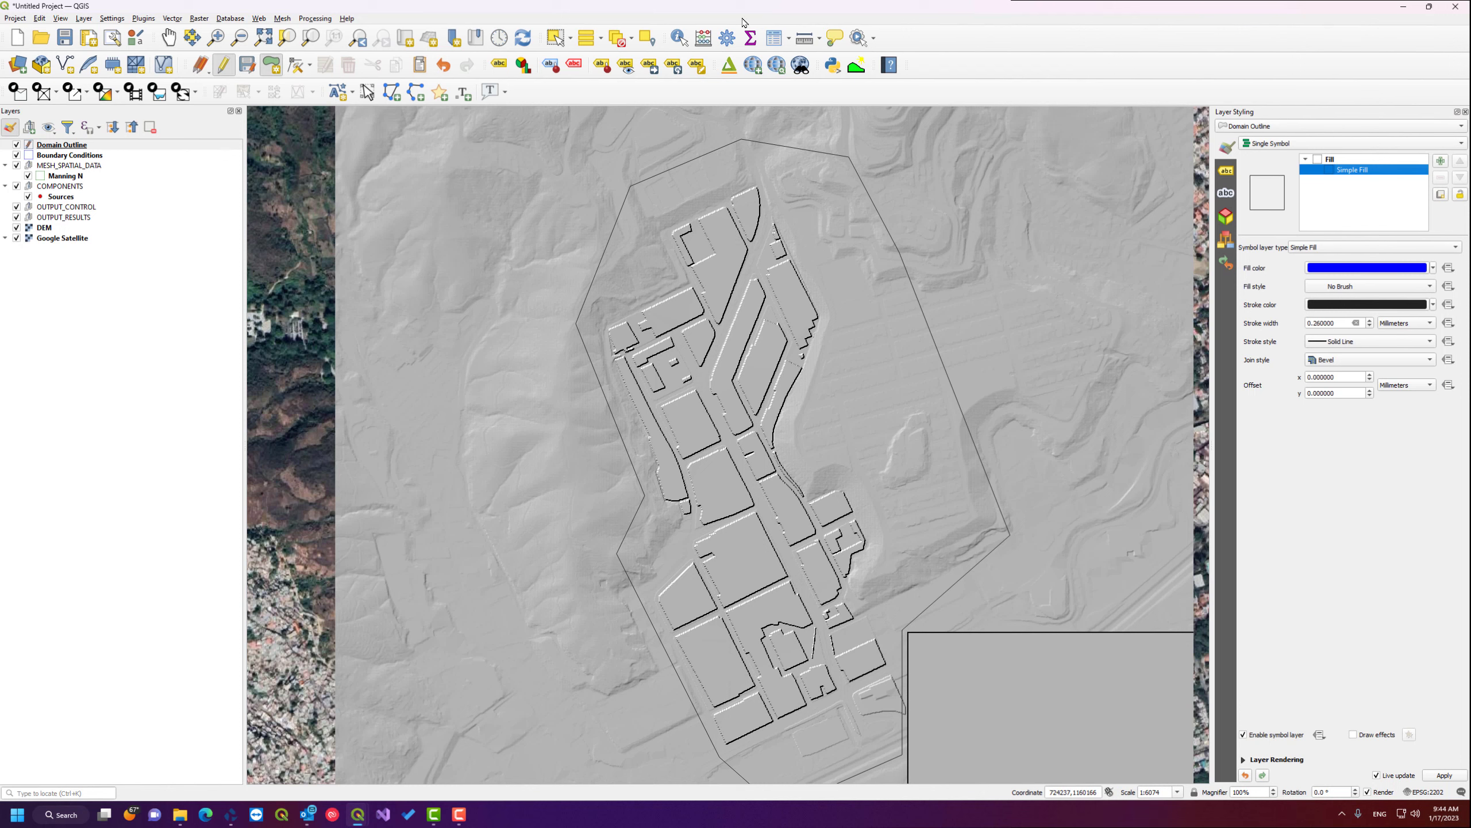
left_click(88, 20)
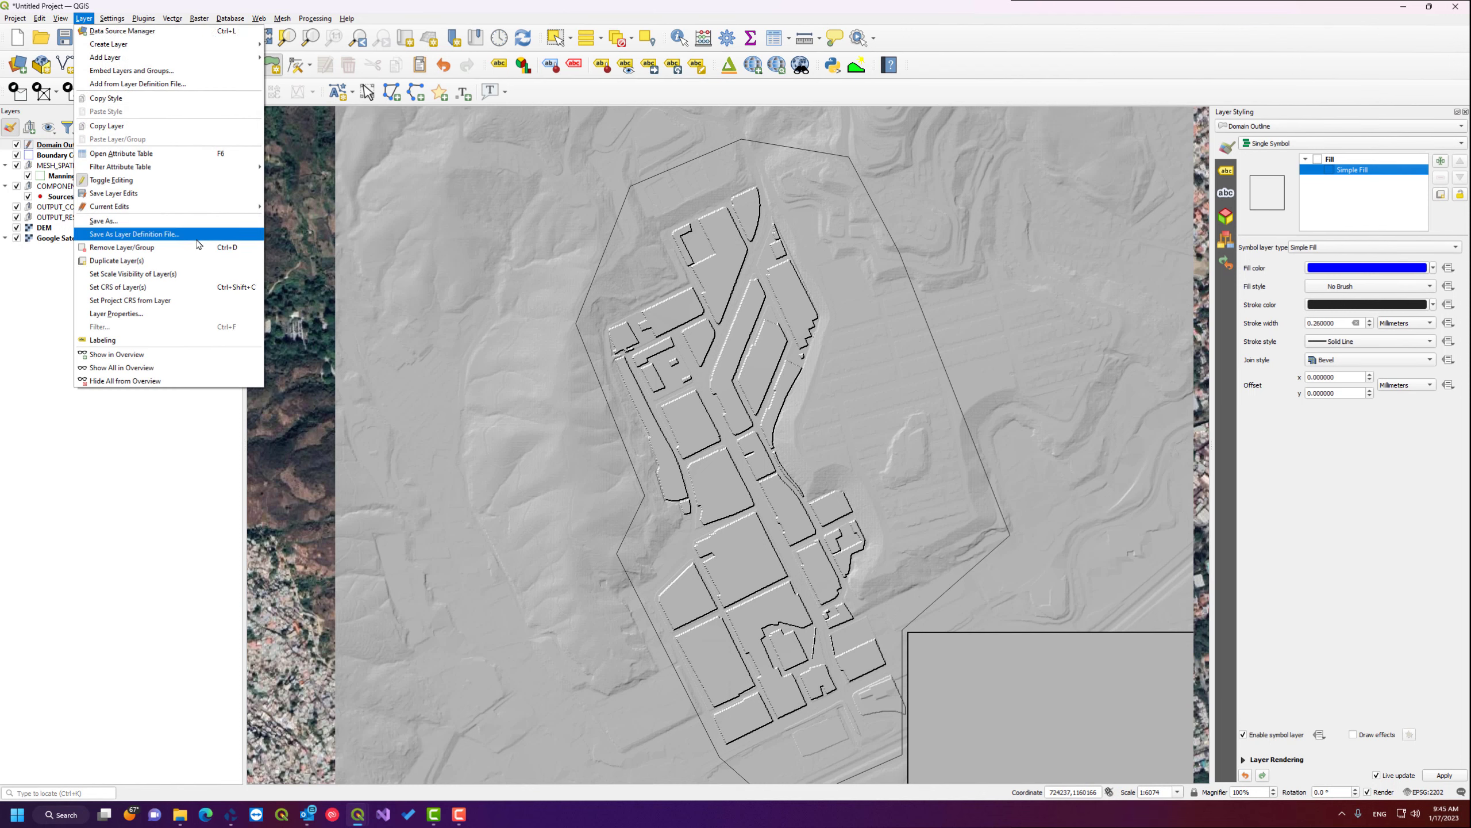
left_click(60, 18)
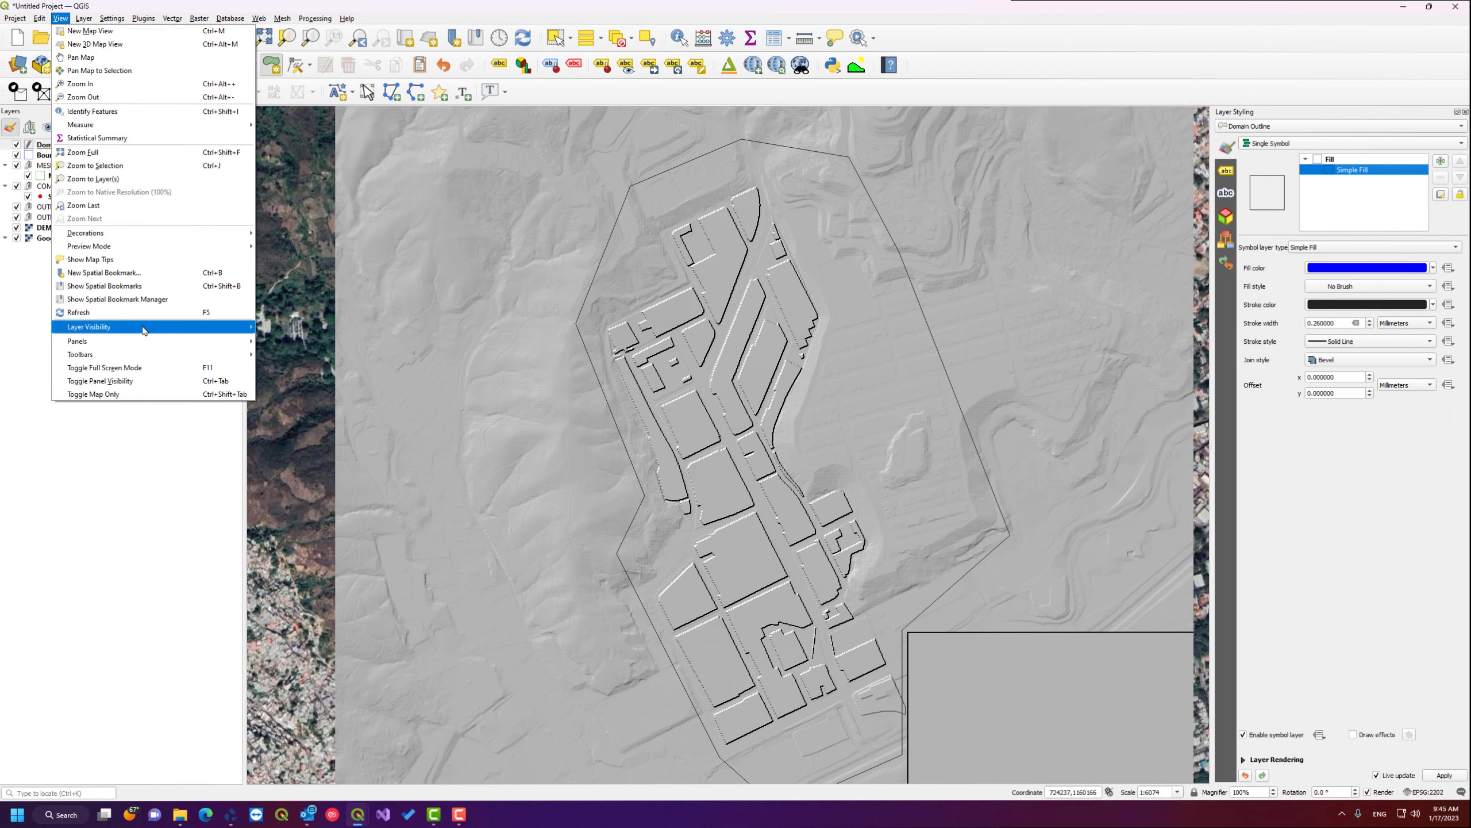
mouse_move(138, 343)
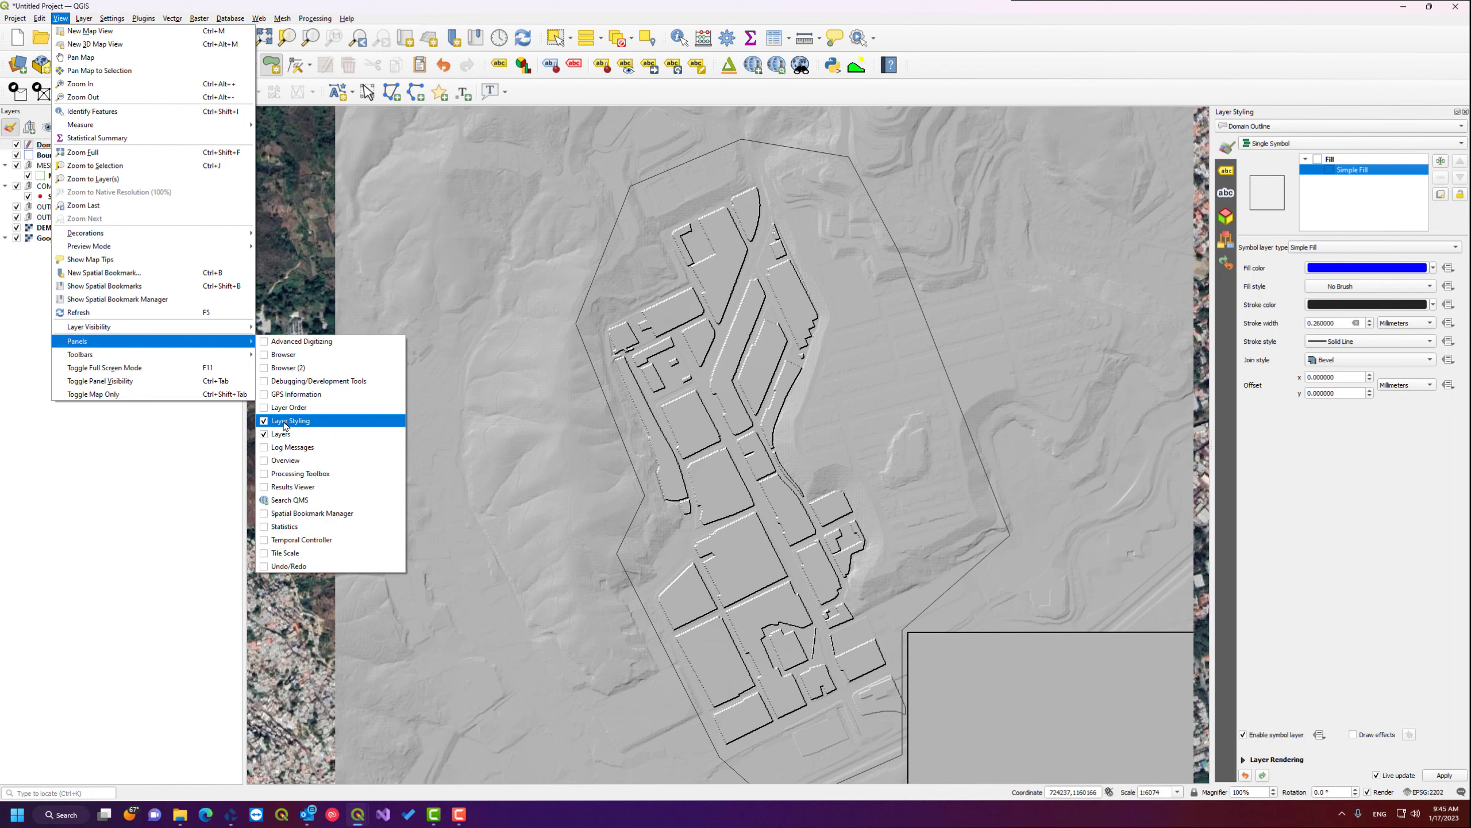
left_click(1334, 446)
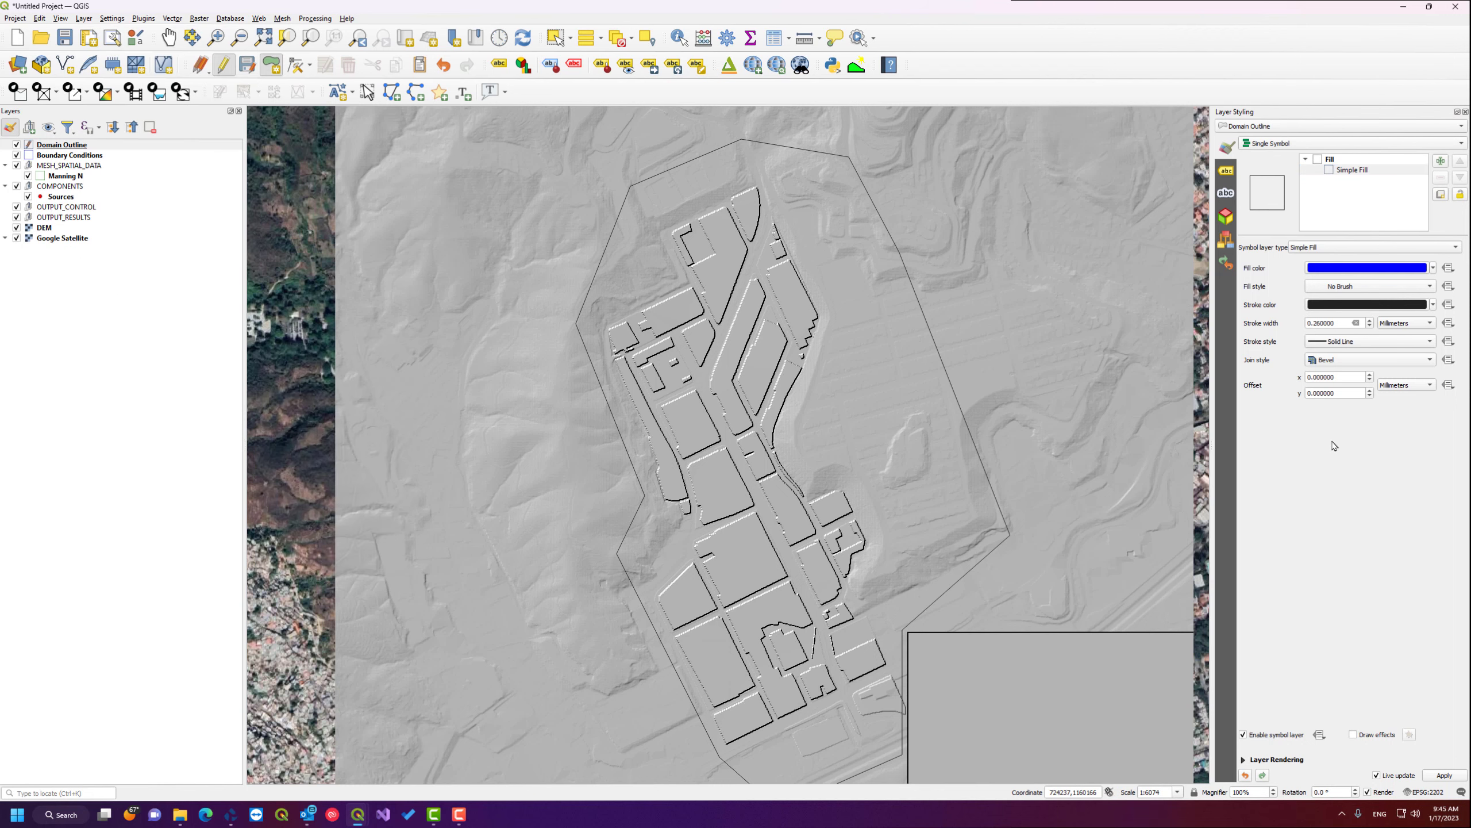
- Set the Domain Outline's Simple Fill stroke width to 1 millimetre and save the layer edits
left_click(1366, 173)
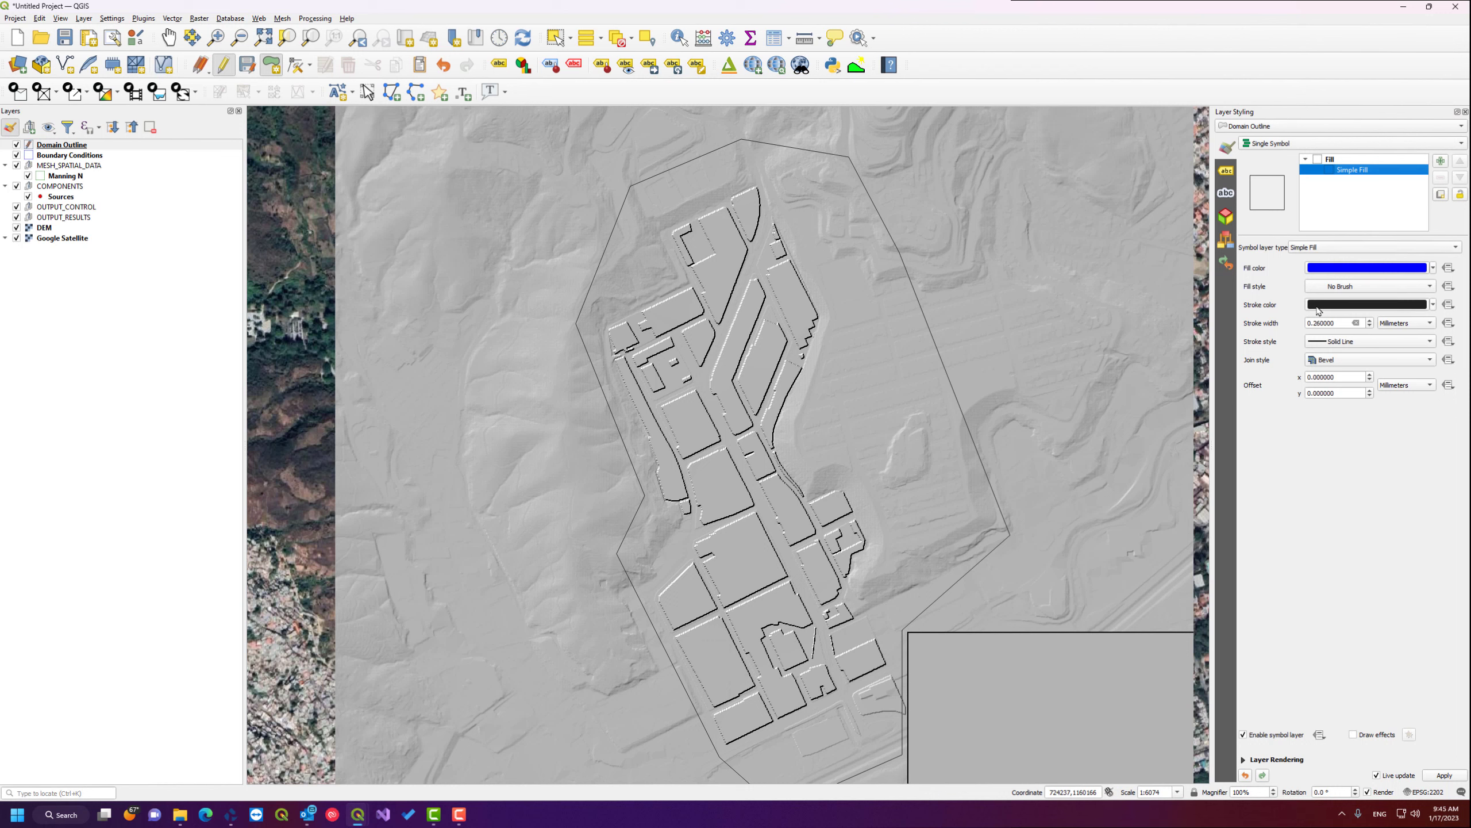
double_click(1331, 323)
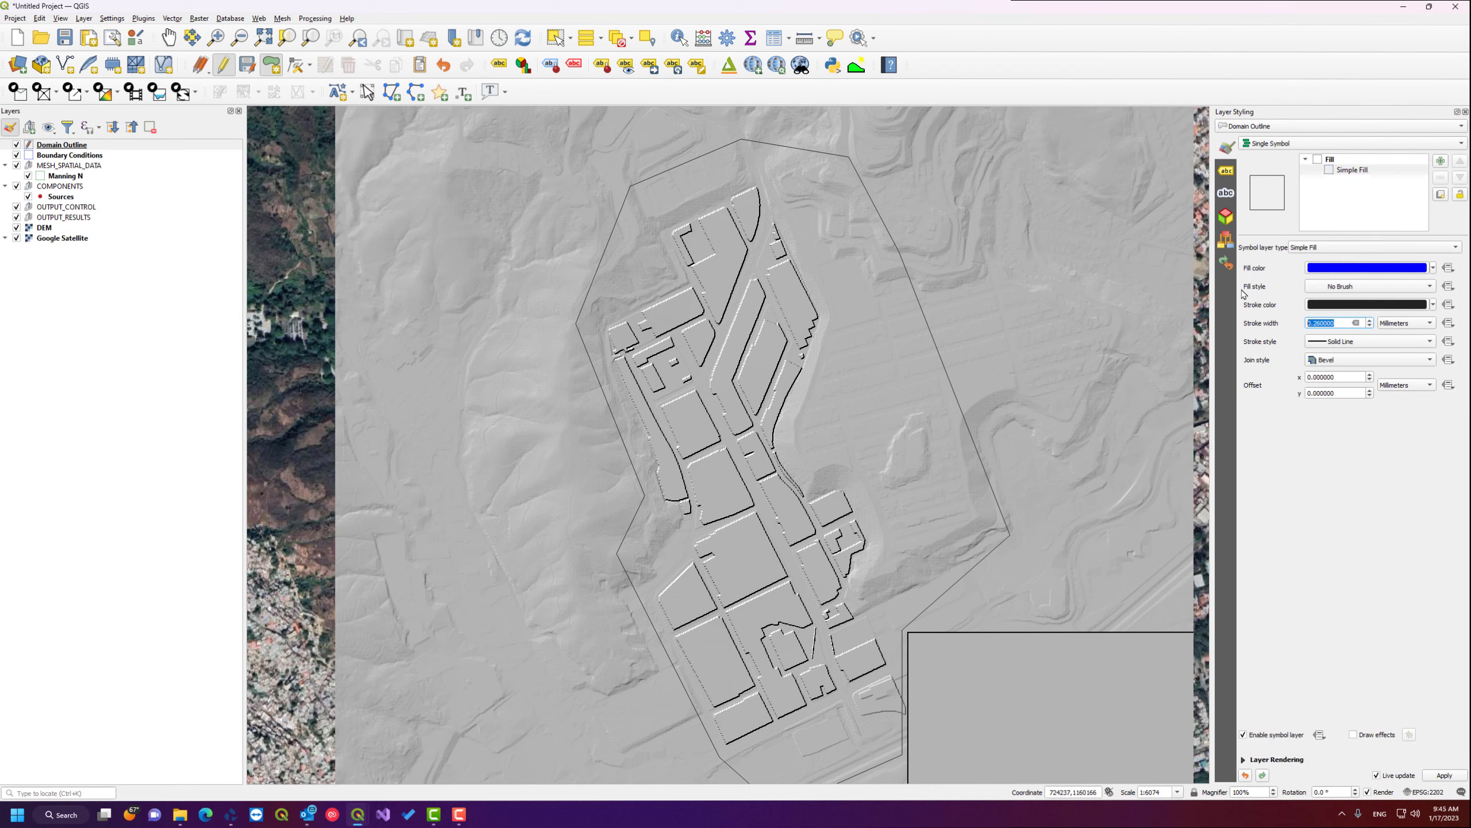
type("1")
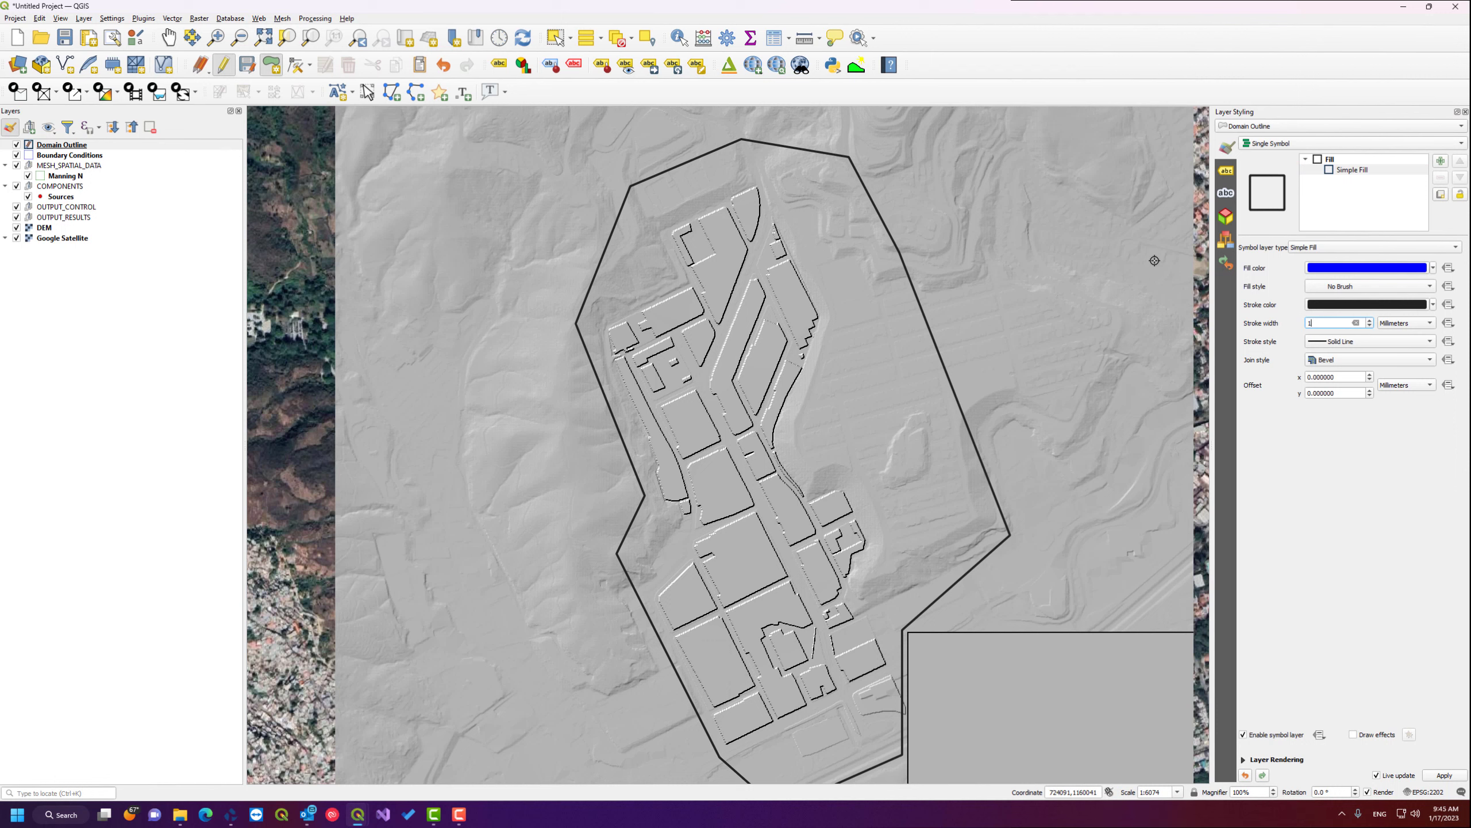
left_click(1321, 466)
left_click(249, 68)
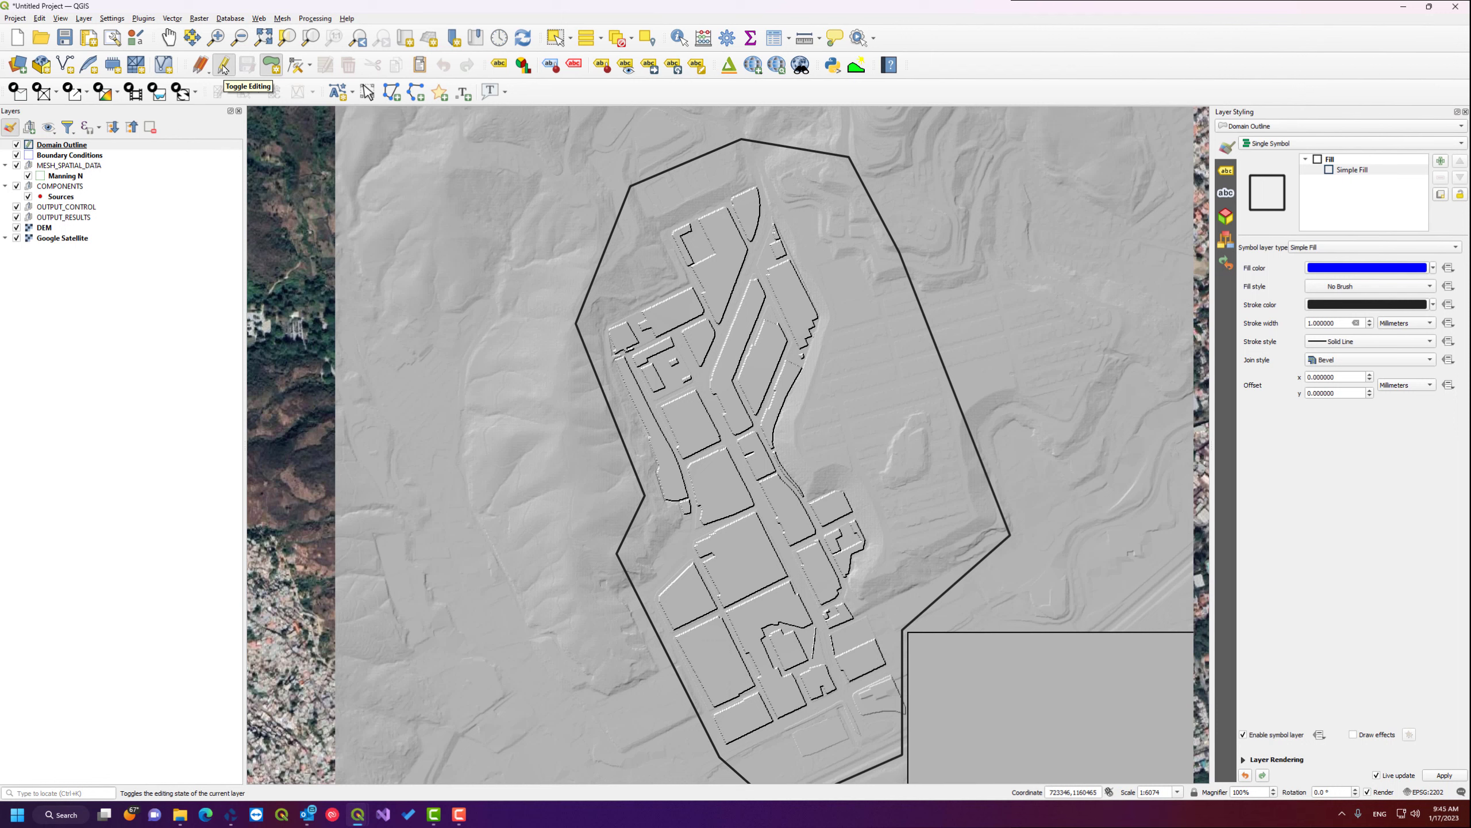
- Stop editing the Domain Outline layer and make the Boundary Conditions layer editable
left_click(224, 66)
left_click(114, 147)
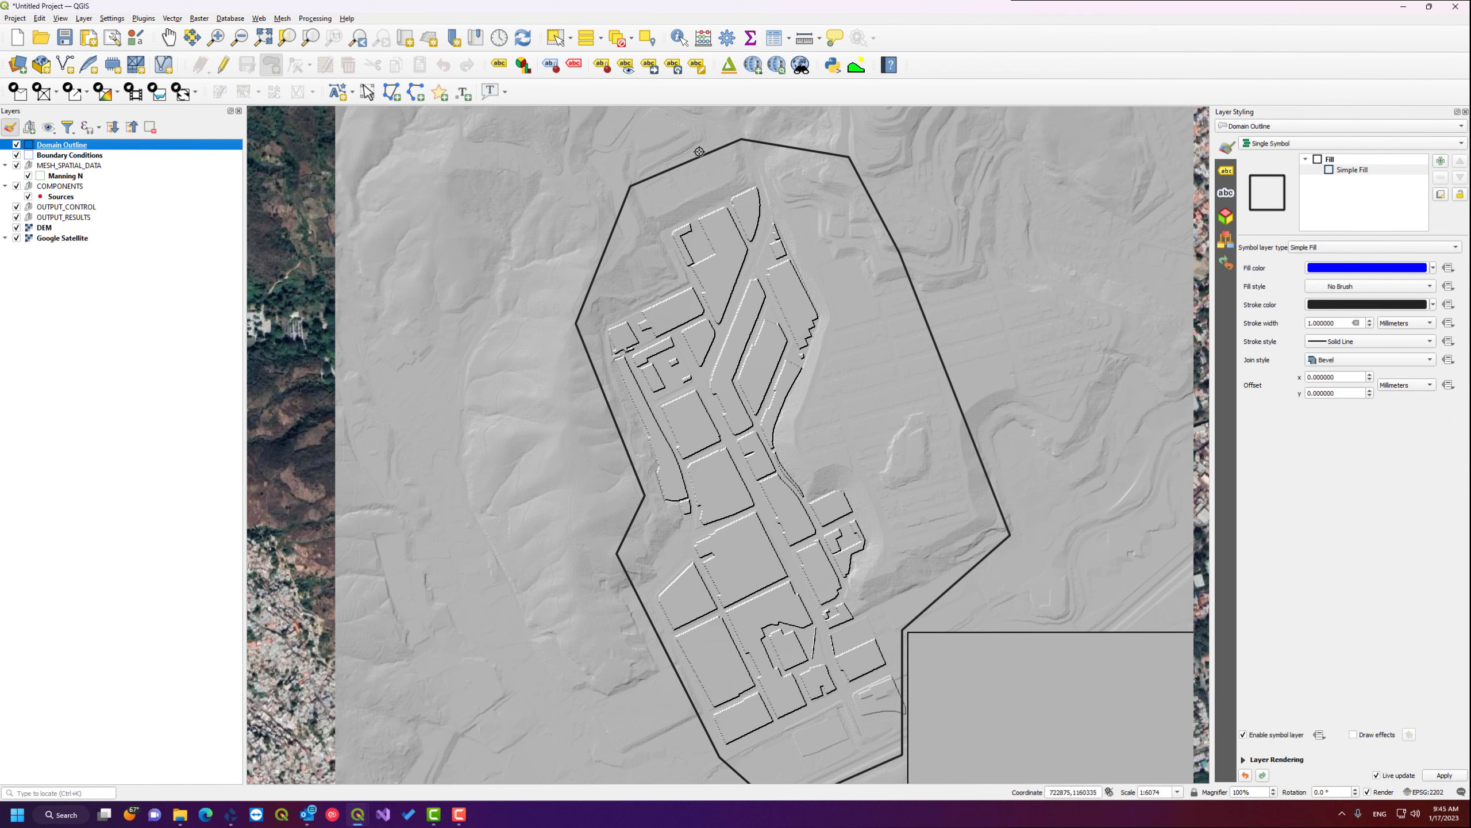
left_click(84, 156)
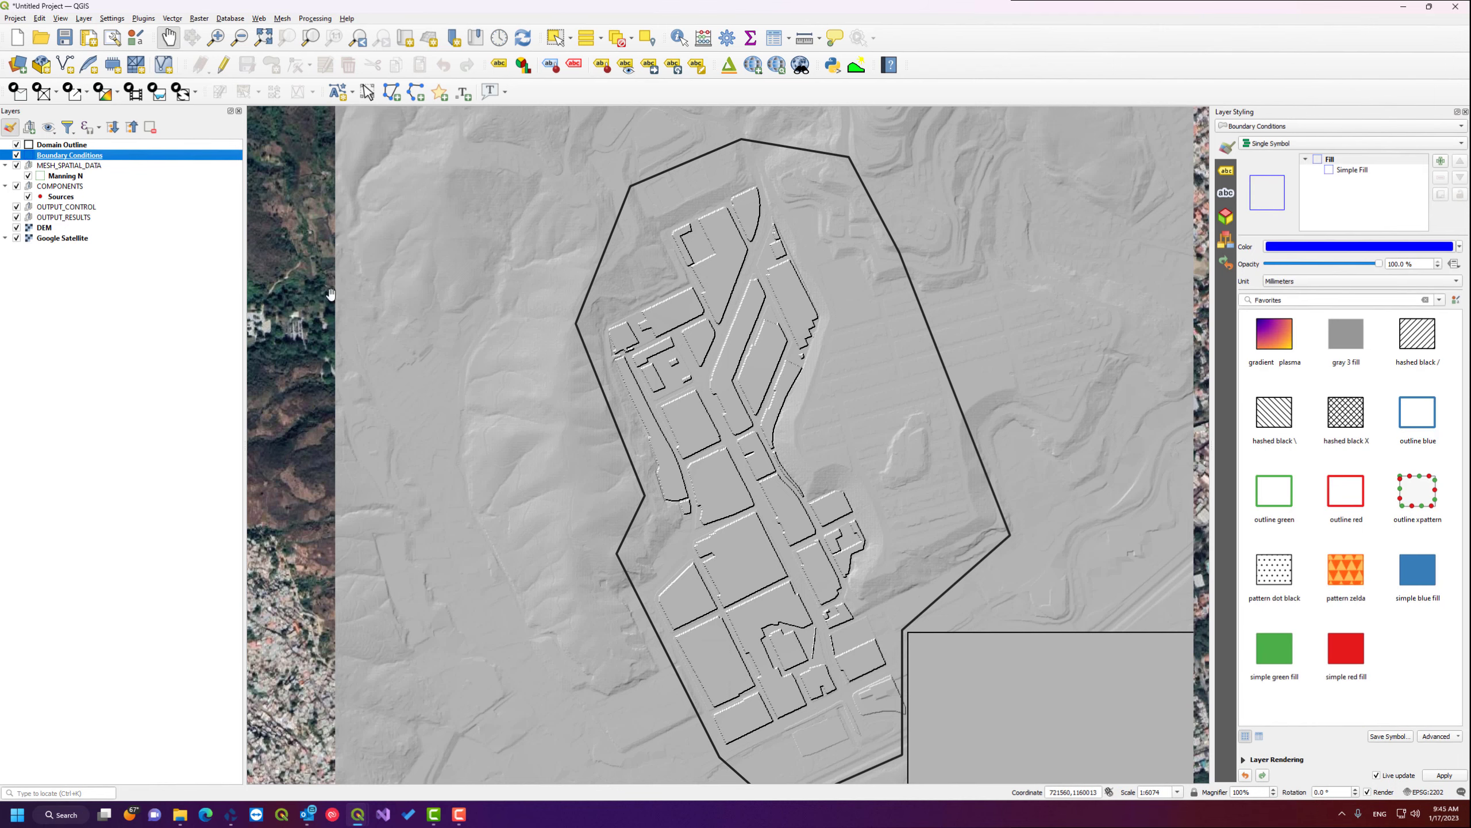
left_click_drag(796, 526, 727, 395)
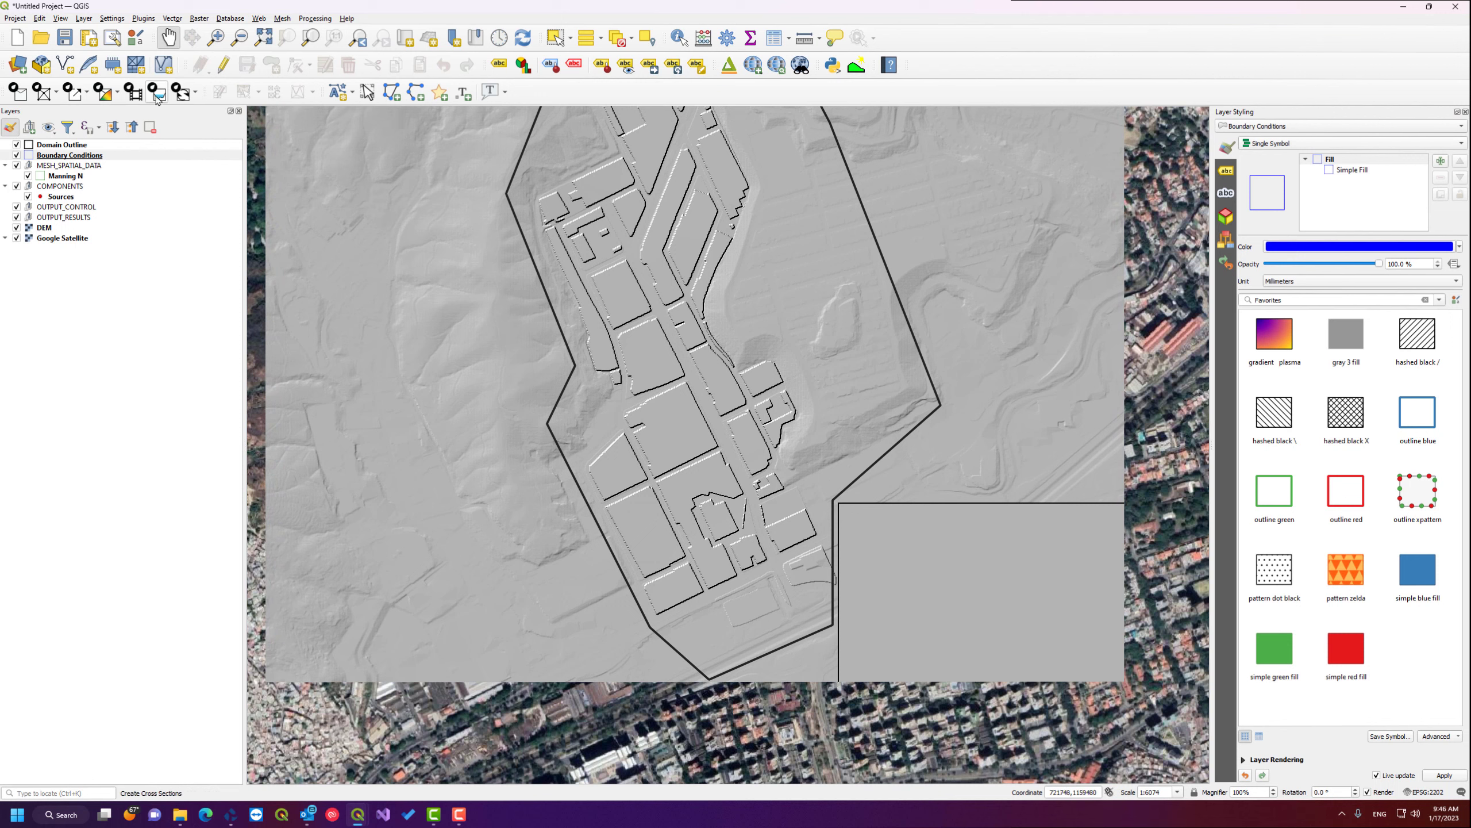
left_click(62, 157)
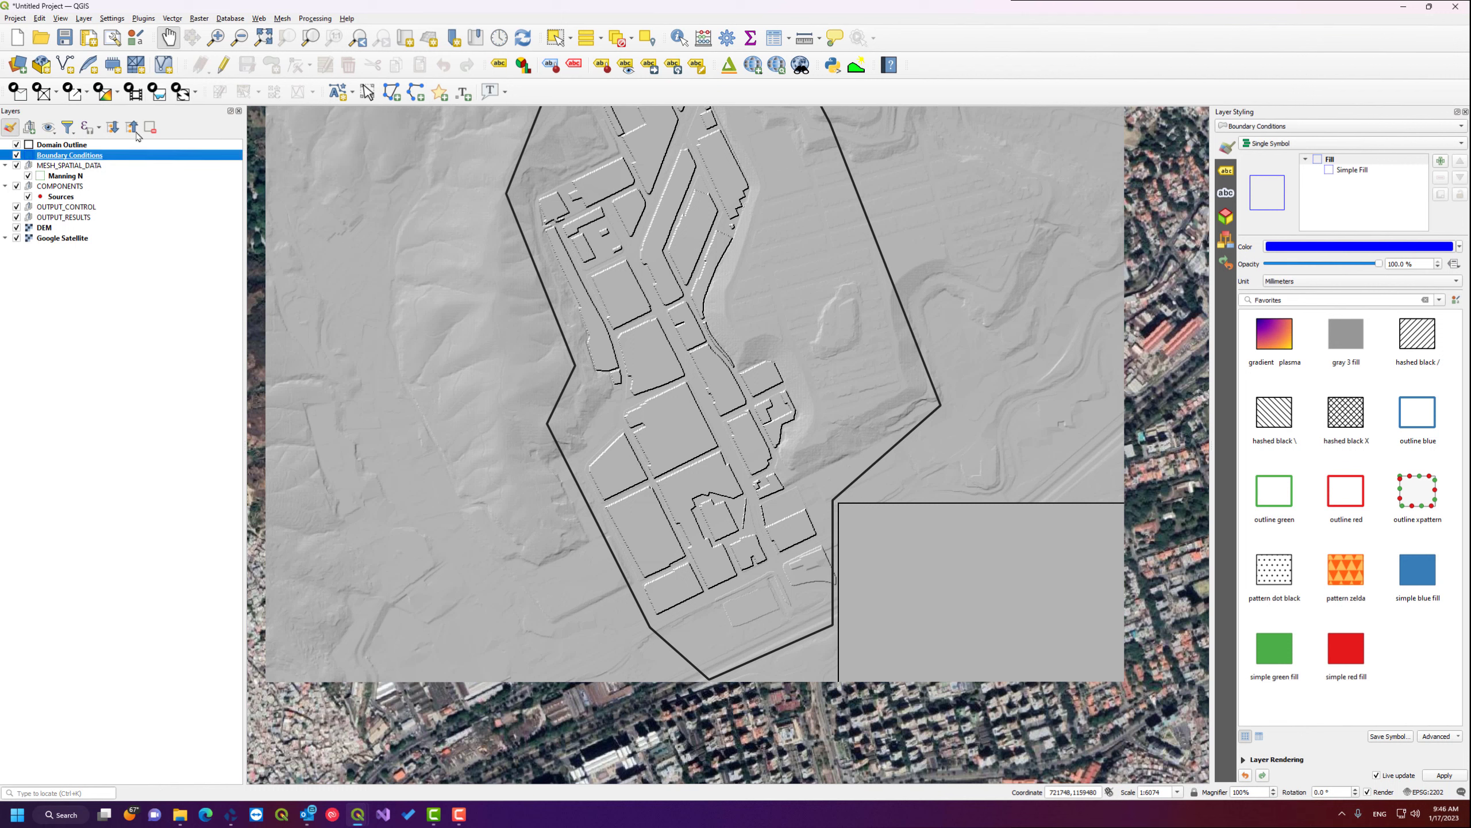
left_click(225, 67)
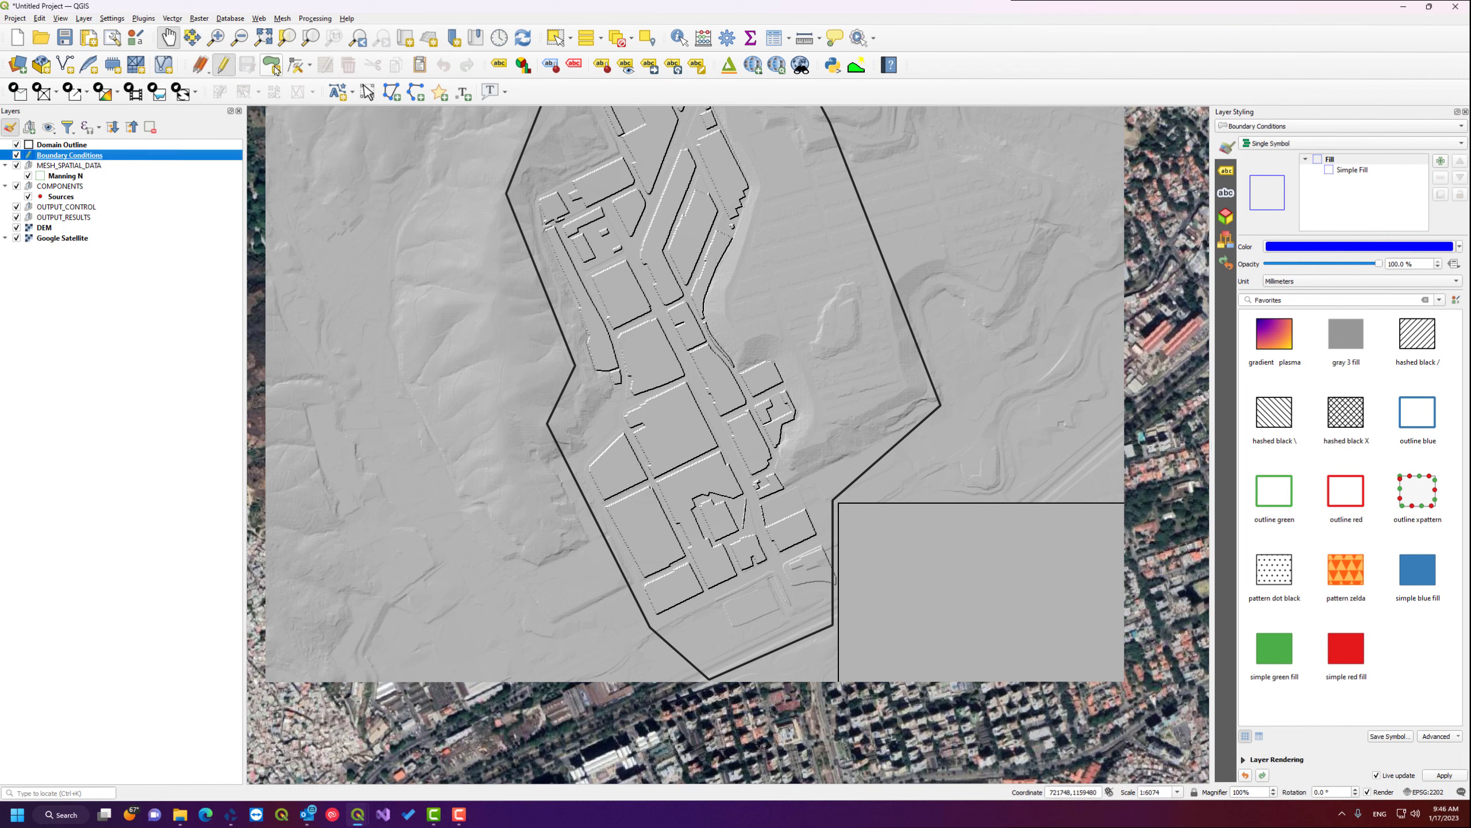
- Digitize a narrow four-corner boundary condition polygon enclosing the domain outline's southern edge, beside the blank DEM block, and finish it
left_click(275, 68)
left_click_drag(777, 649, 764, 578)
scroll(796, 568, "up", 1)
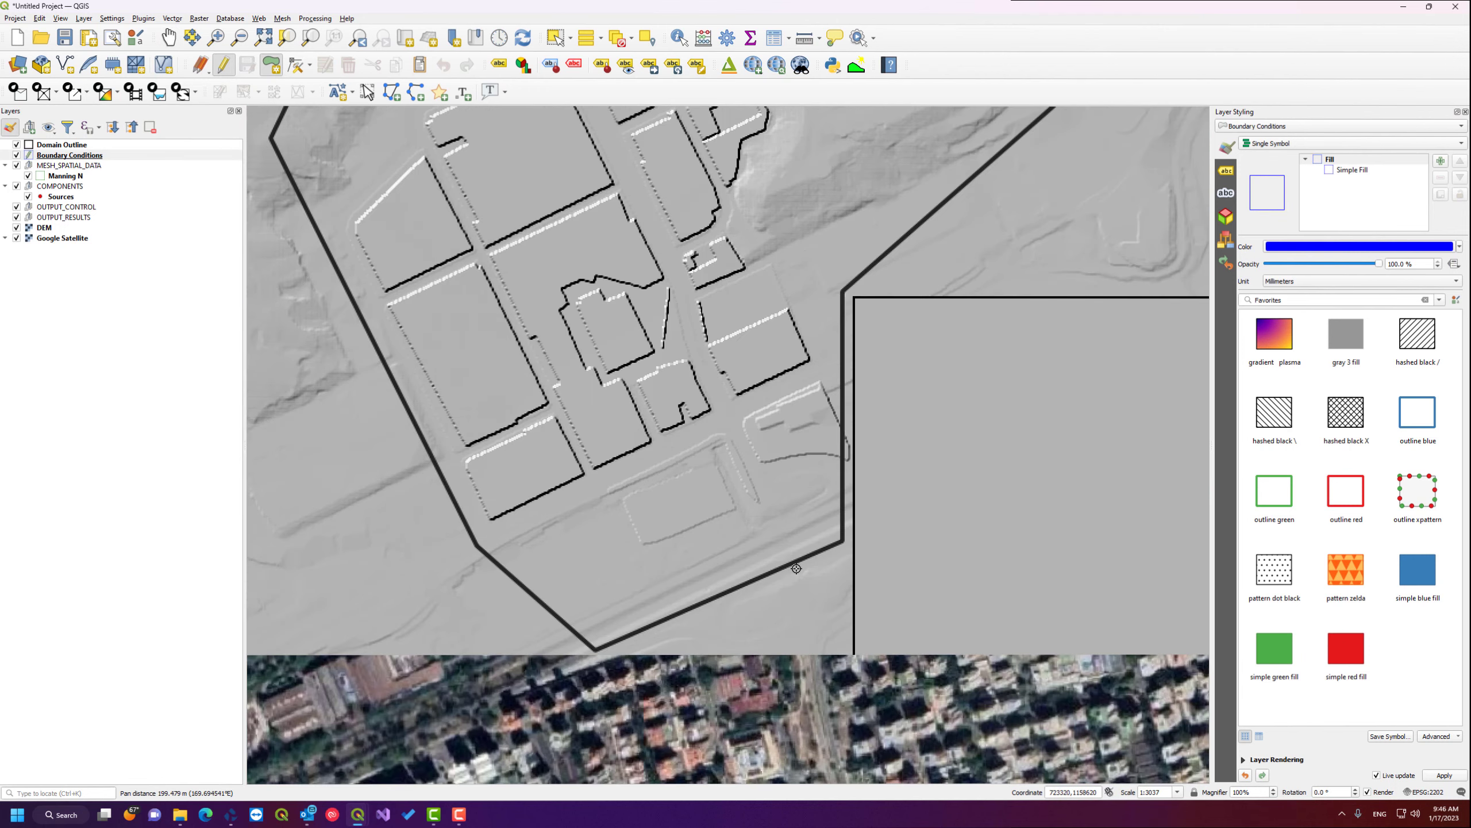
scroll(797, 569, "up", 1)
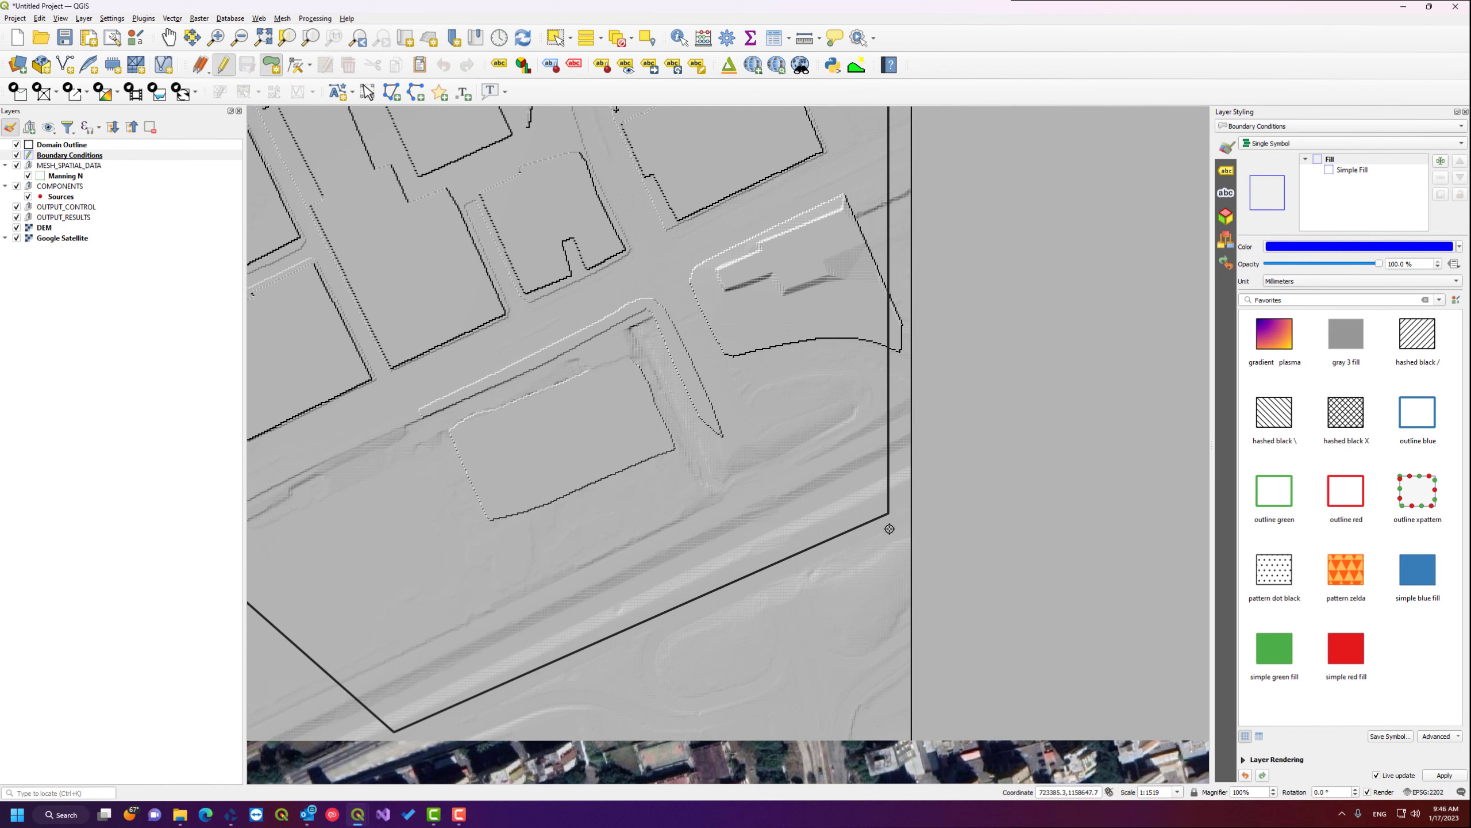
left_click(890, 529)
left_click(878, 504)
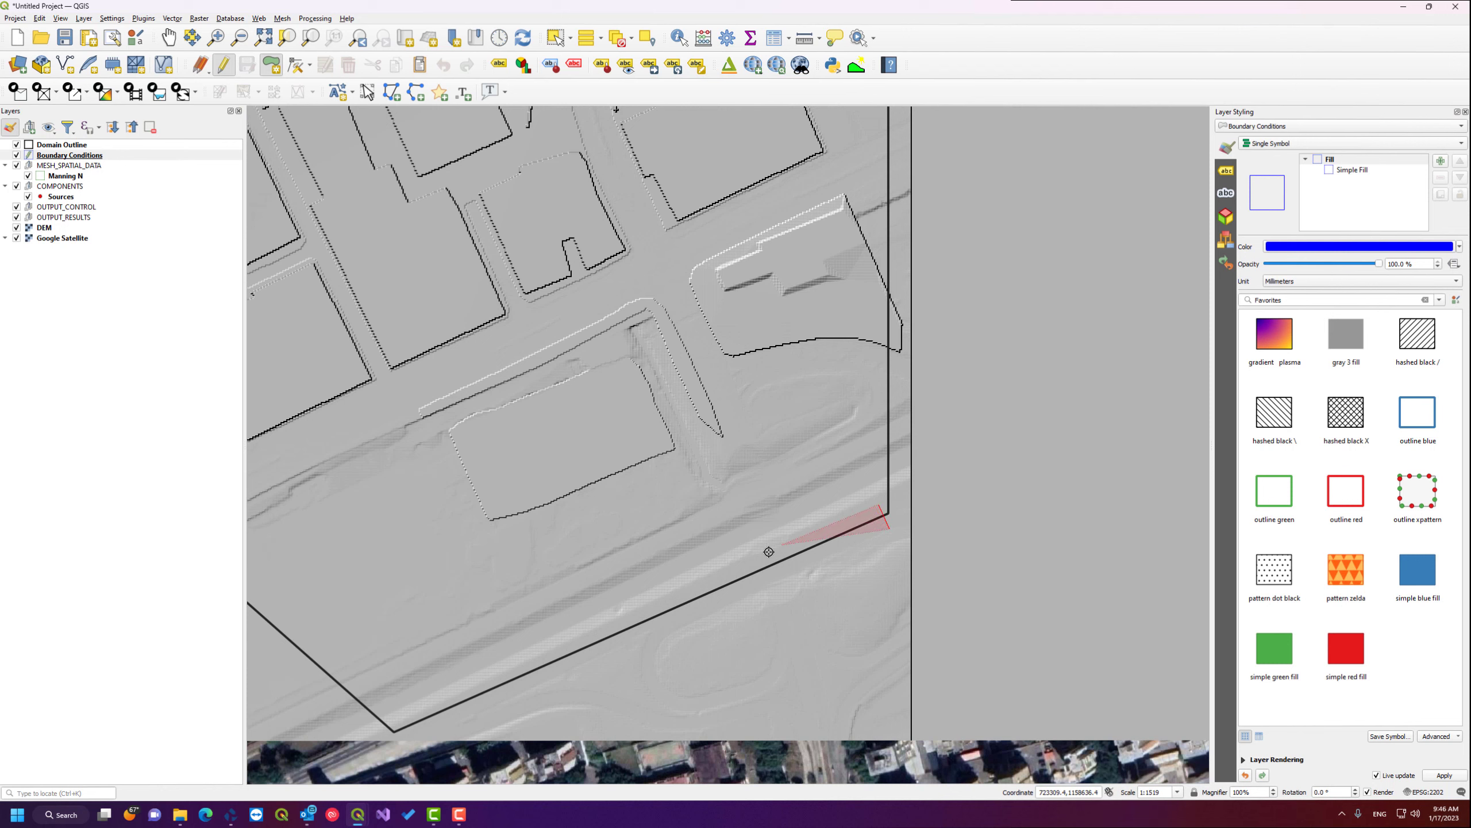
left_click(397, 725)
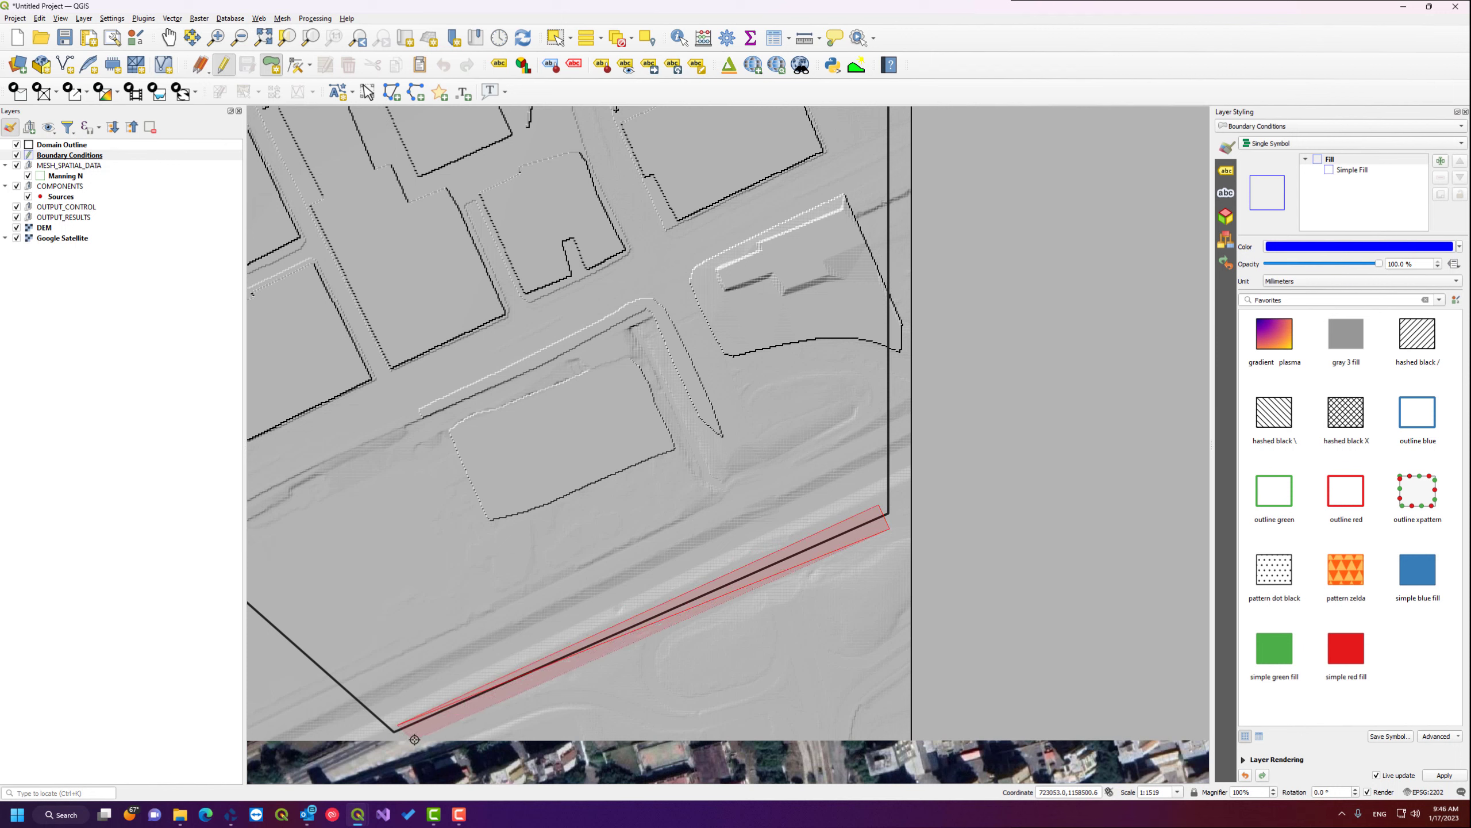
left_click(415, 740)
right_click(416, 740)
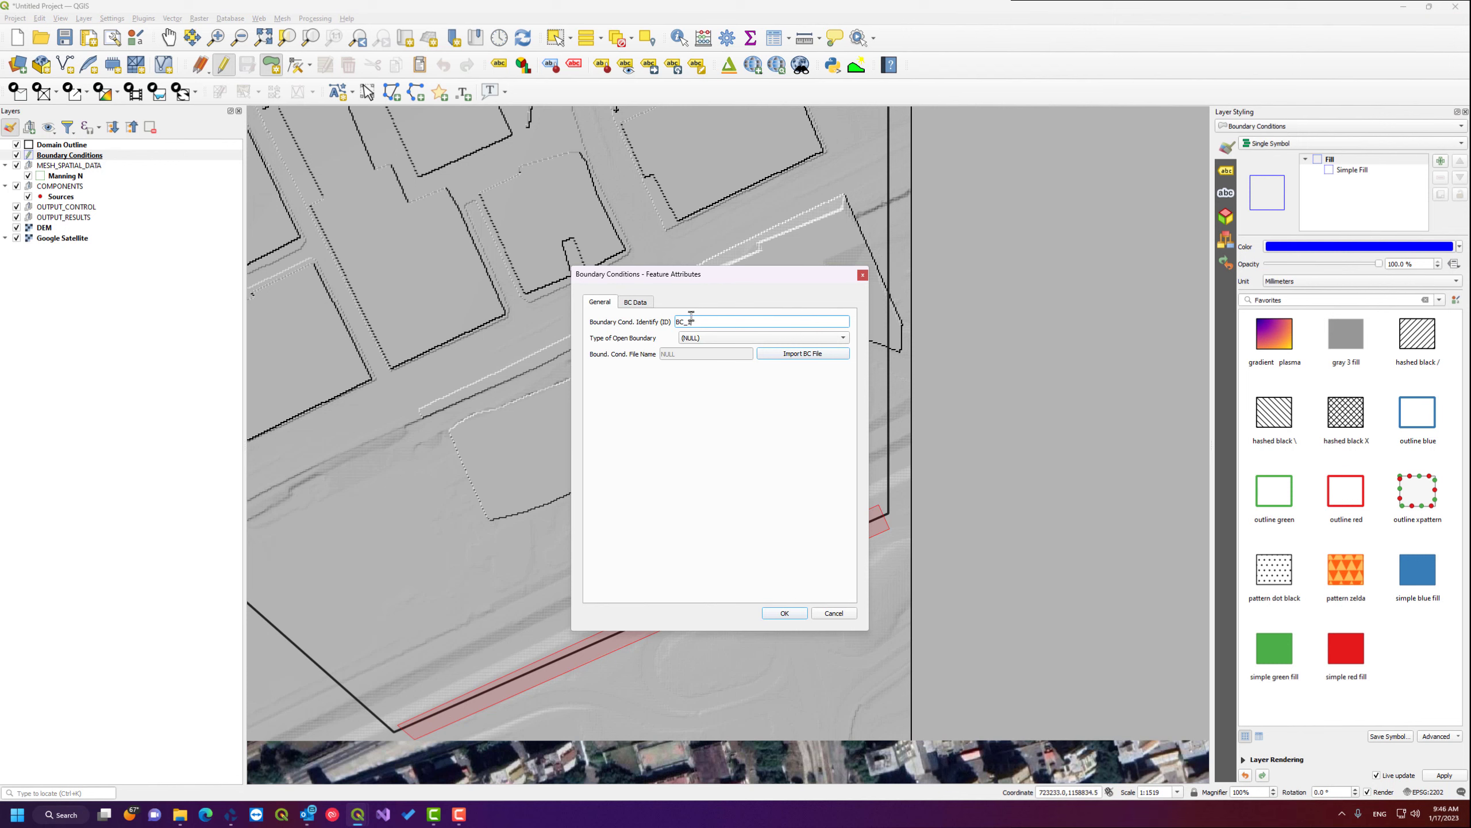
- Set the boundary's open boundary type to 8.Free outflow, accept the attributes, save the Boundary Conditions edits and stop editing
left_click(714, 339)
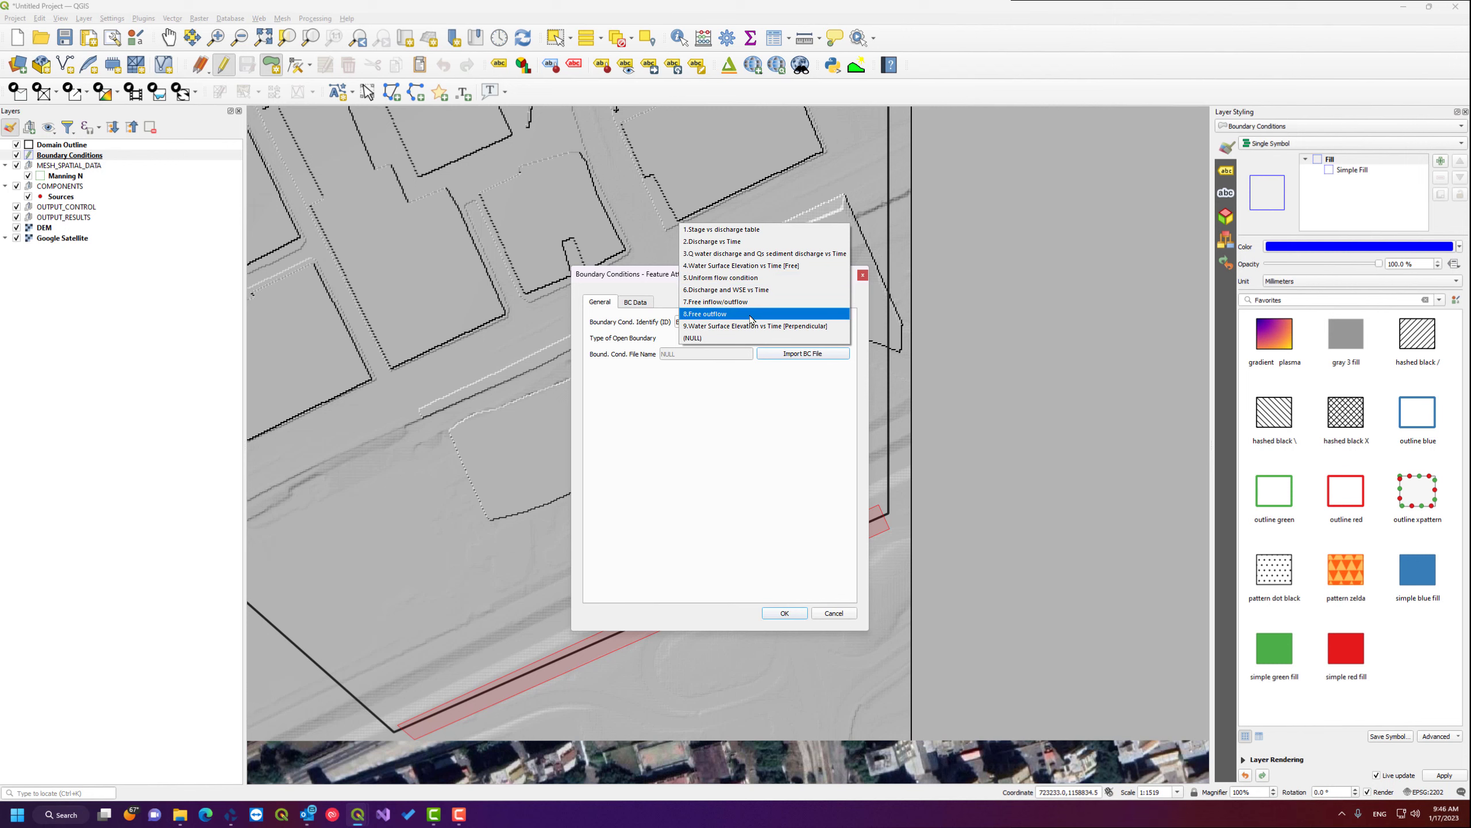
left_click(707, 316)
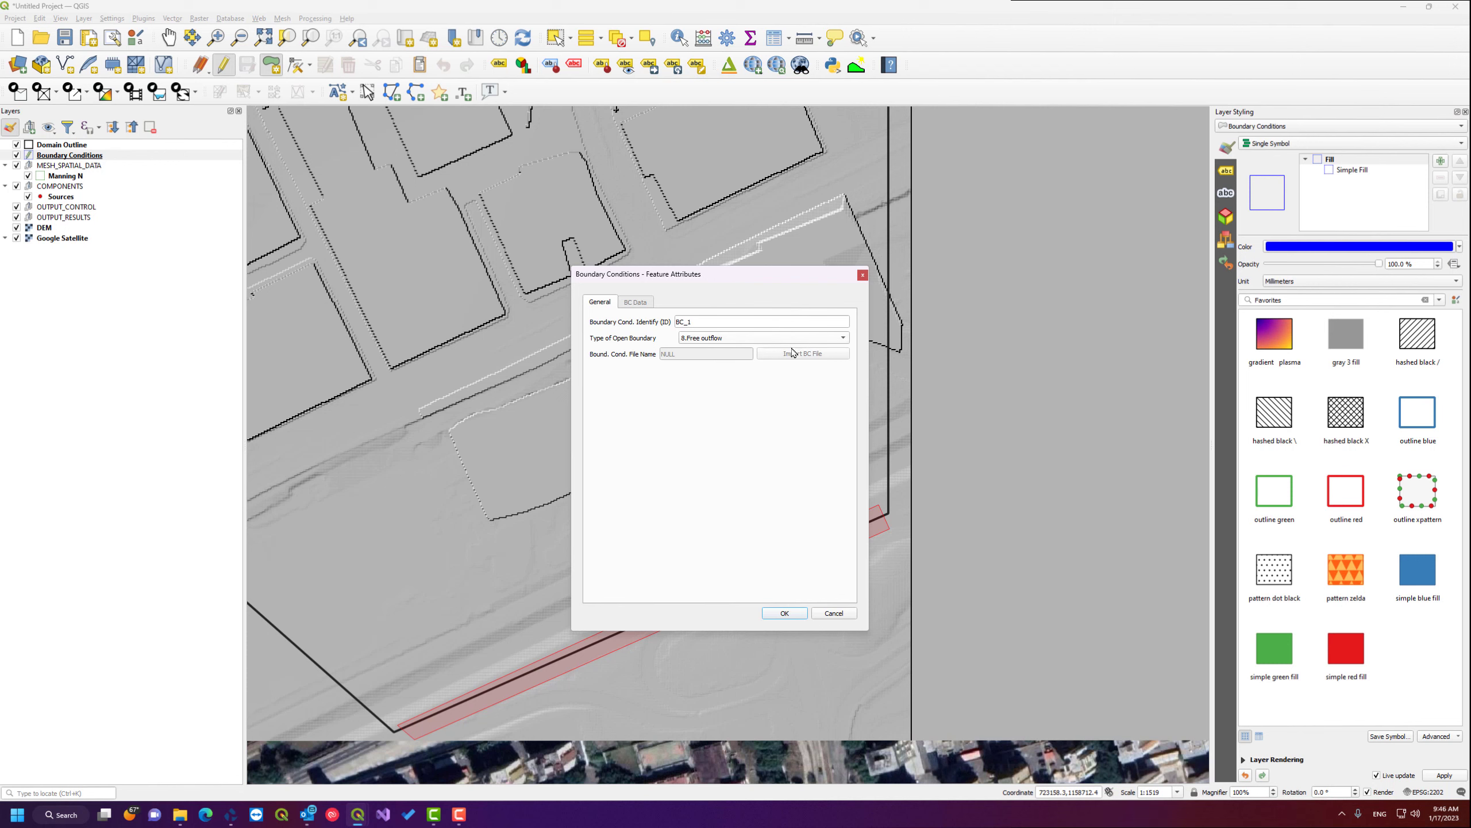
left_click(785, 613)
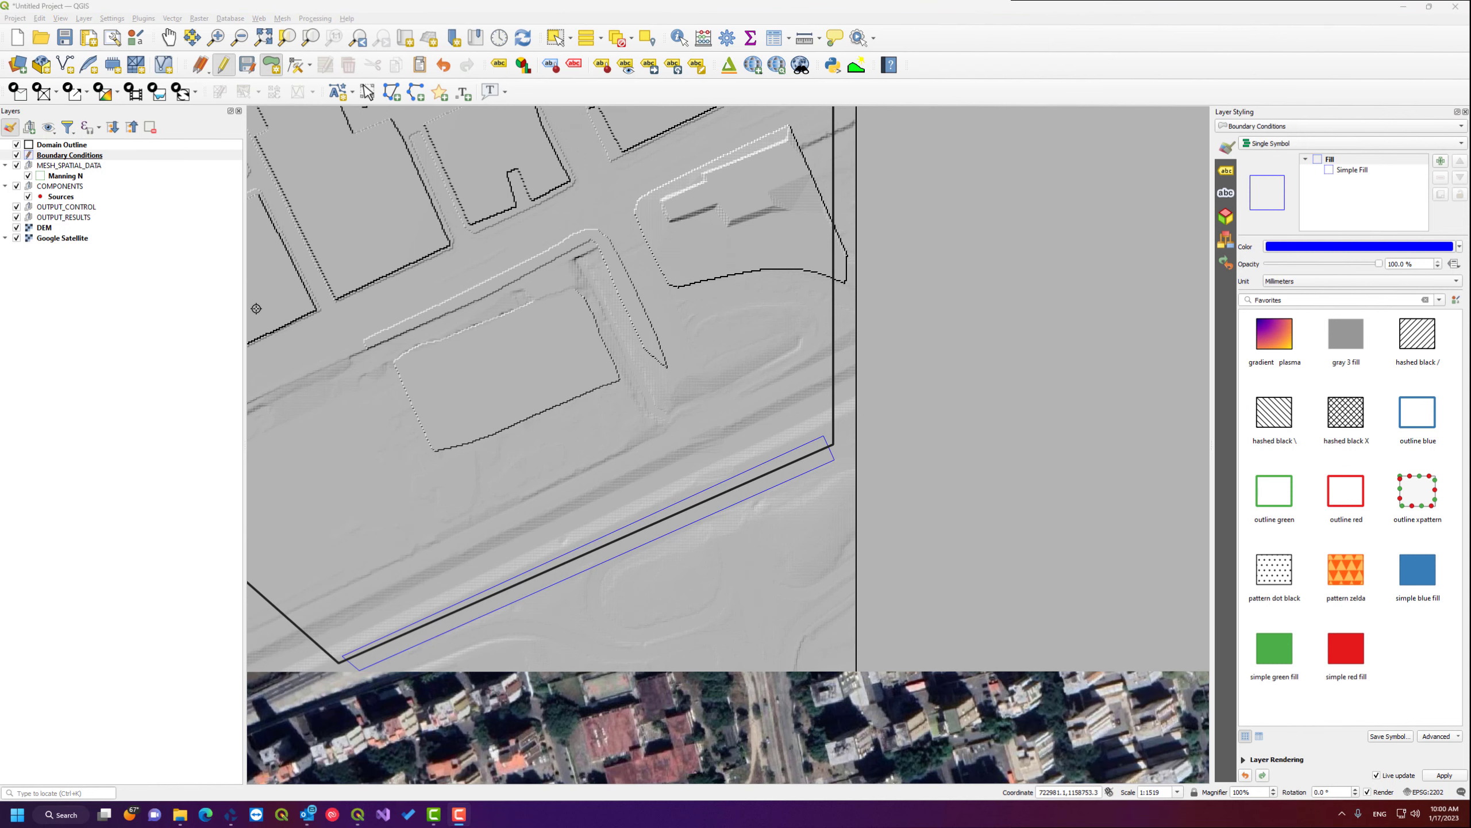
left_click(247, 65)
left_click(226, 66)
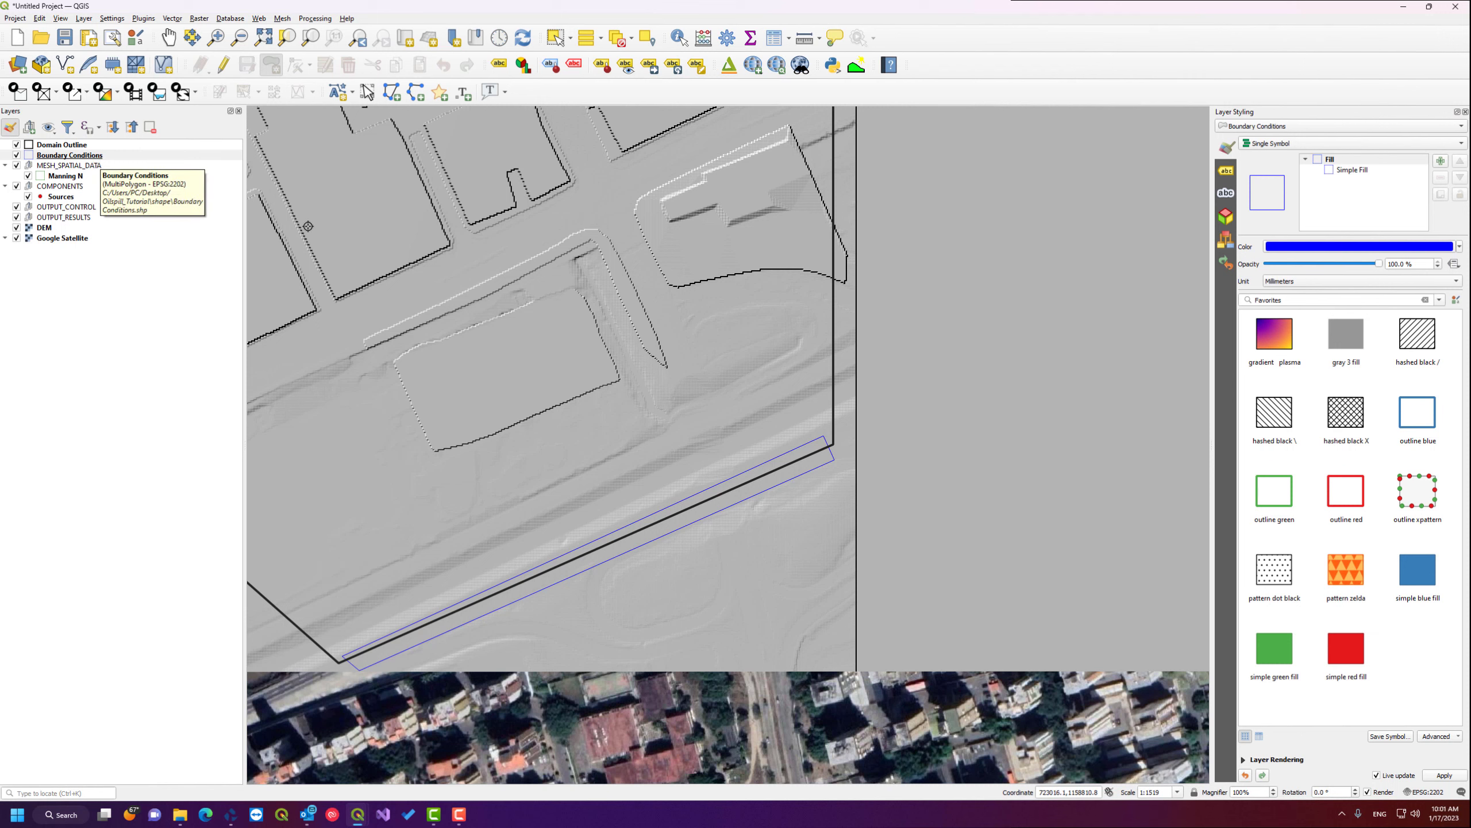
- Hide the DEM temporarily to examine the domain outline against the satellite imagery, and show the DEM again
scroll(388, 227, "down", 1)
left_click_drag(387, 226, 525, 414)
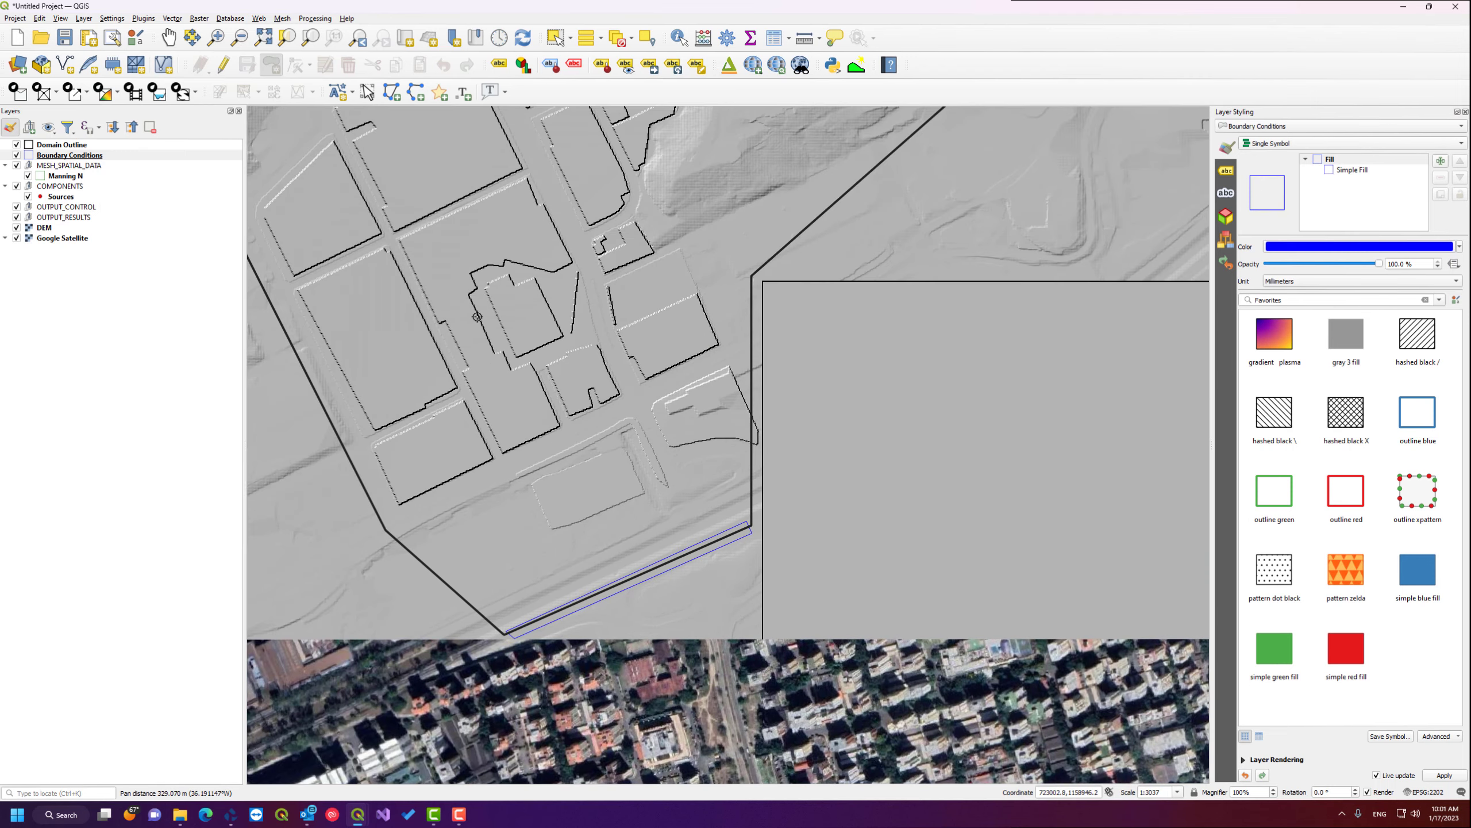
scroll(464, 295, "down", 1)
left_click_drag(457, 250, 497, 414)
left_click_drag(445, 246, 518, 354)
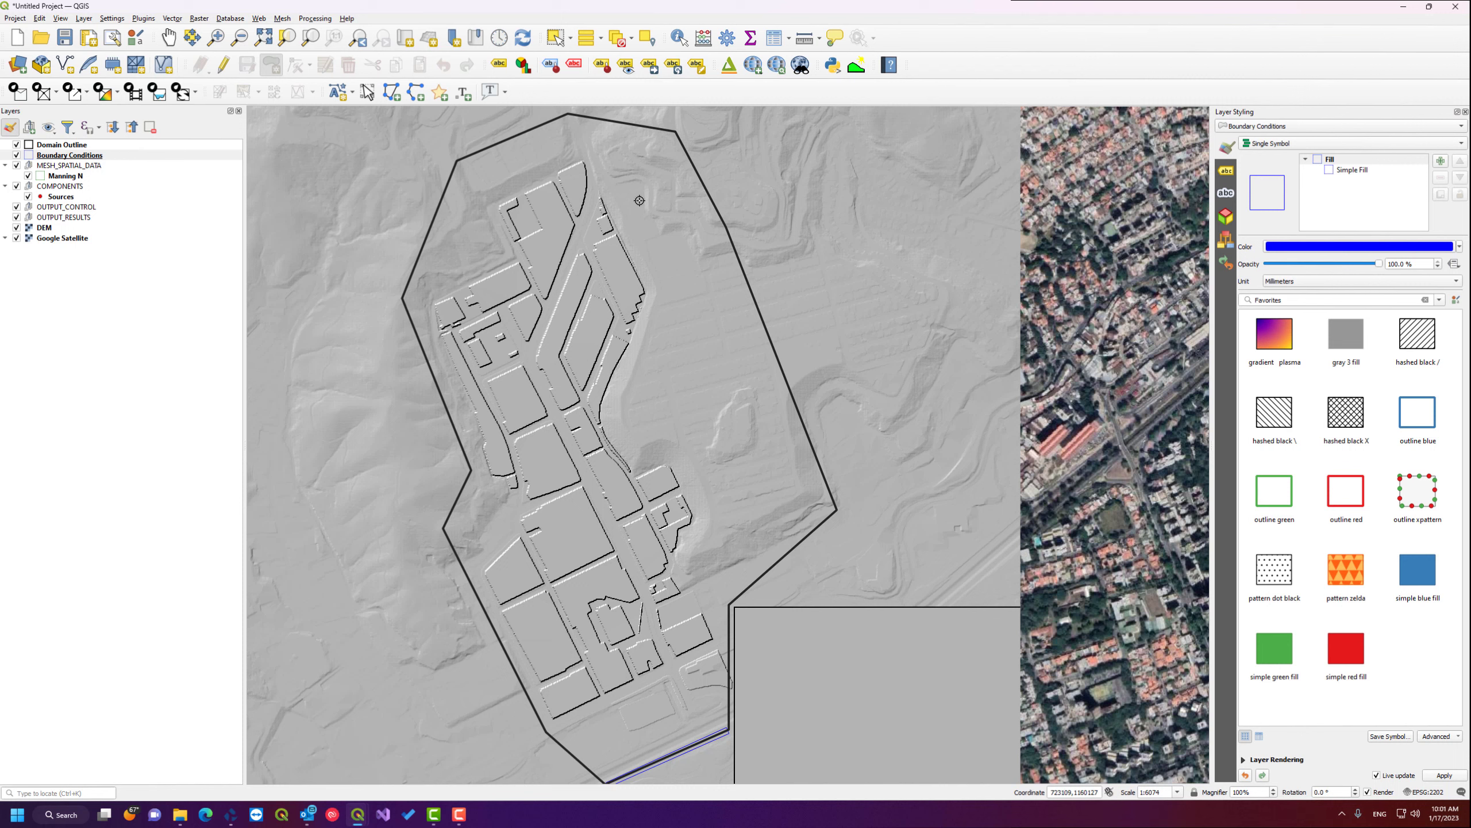
left_click(17, 228)
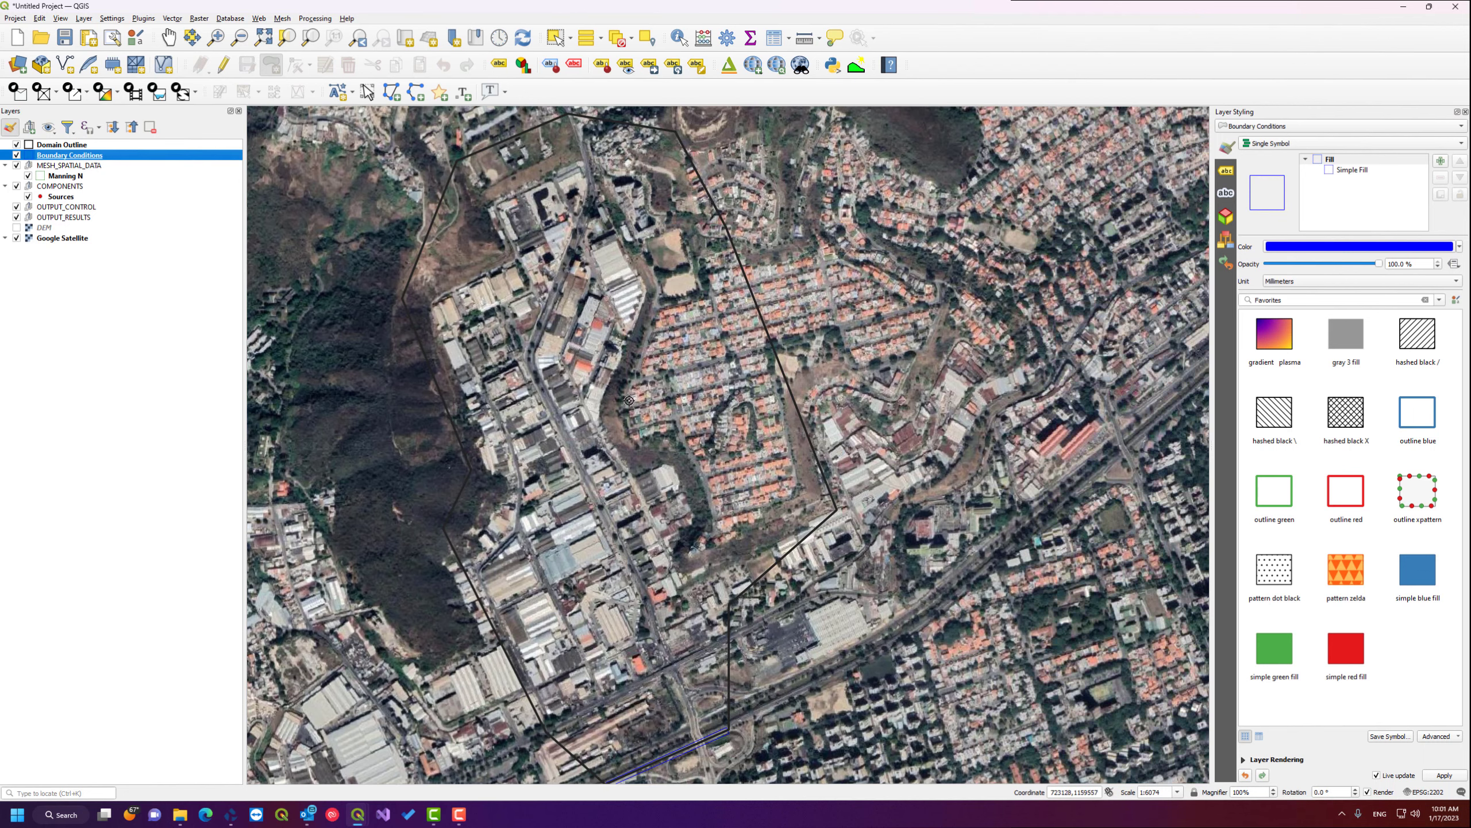
scroll(537, 306, "up", 1)
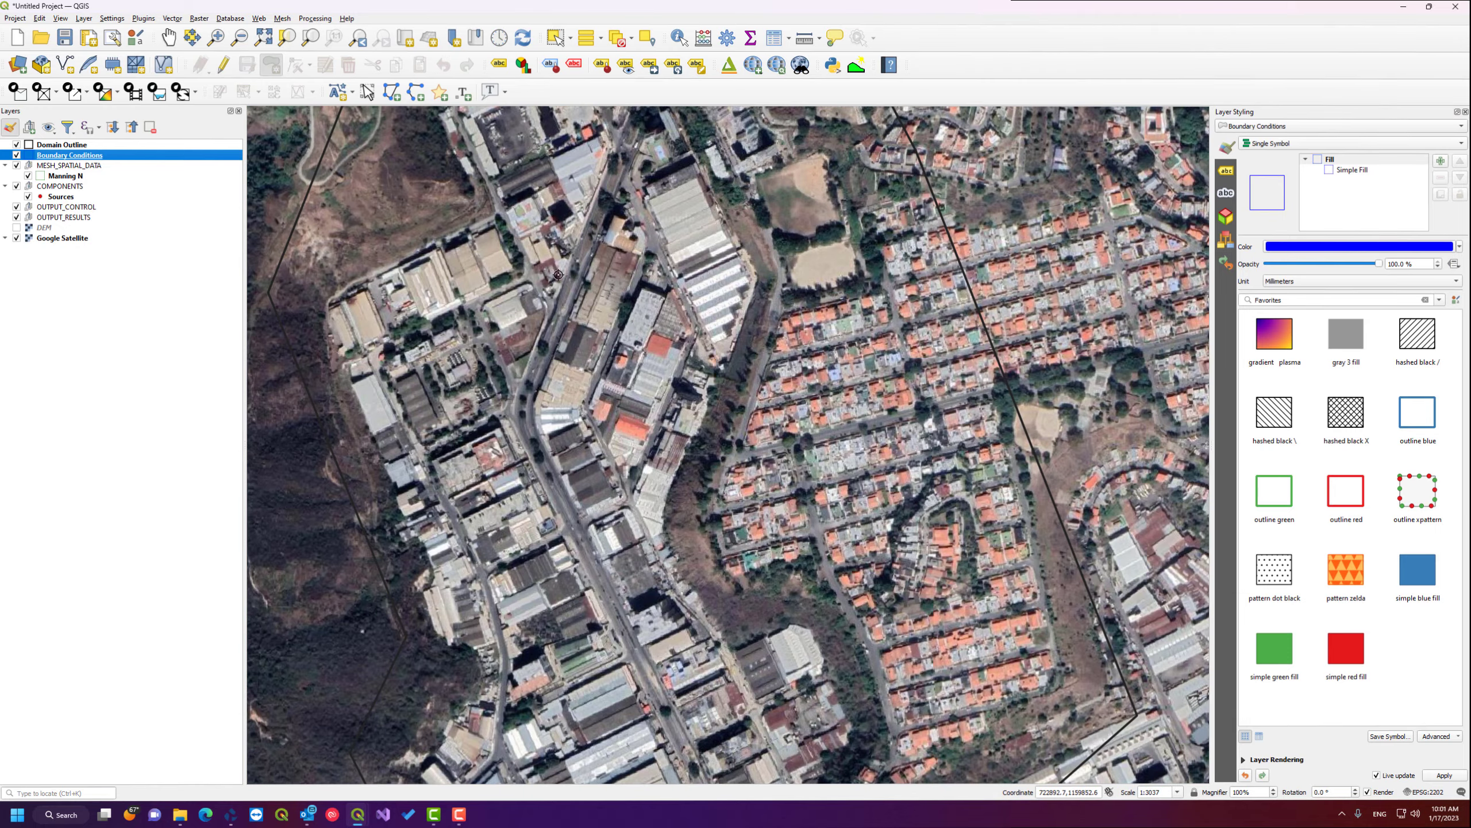
scroll(564, 259, "down", 1)
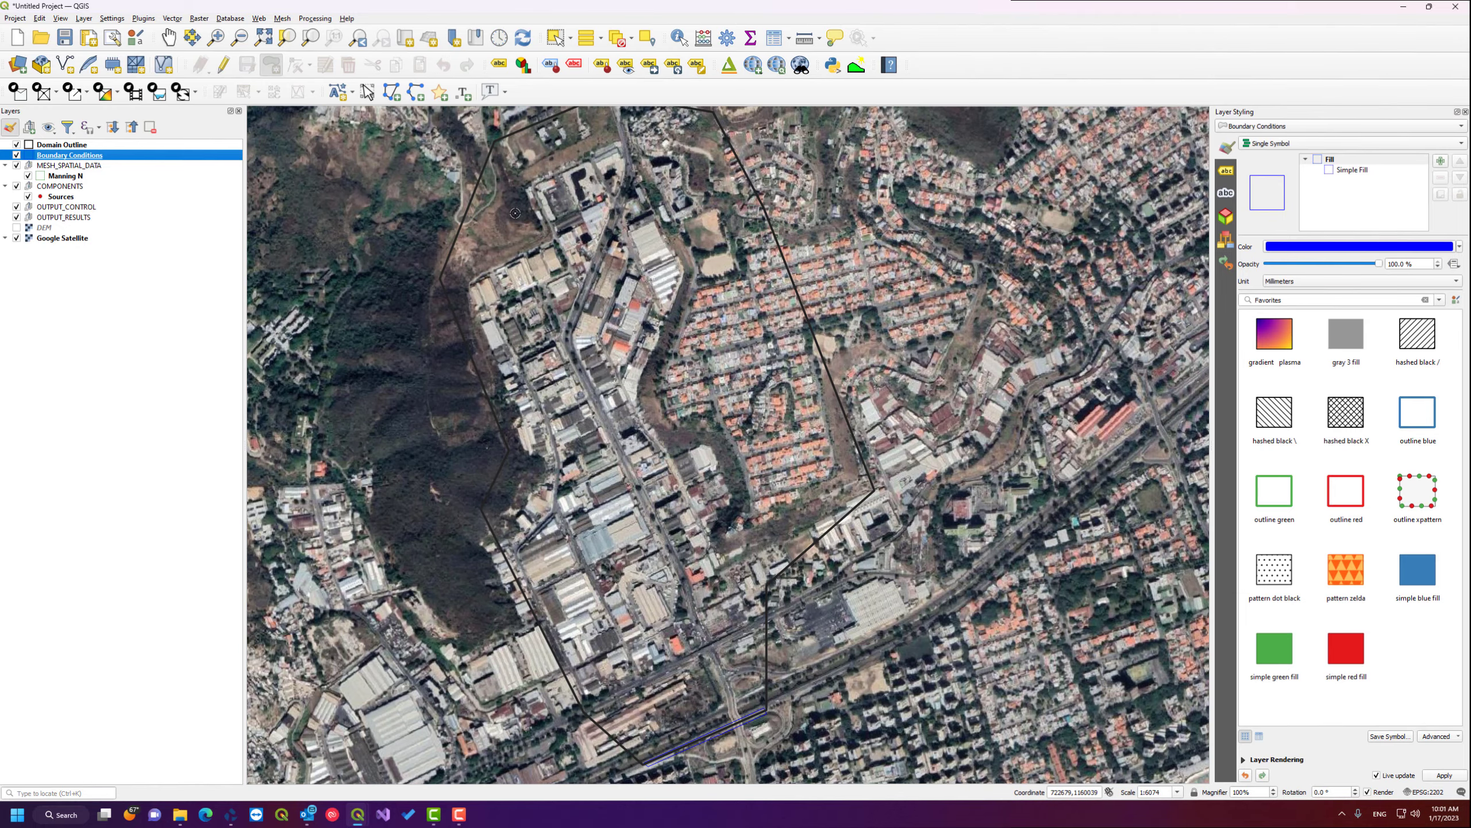
scroll(476, 277, "up", 1)
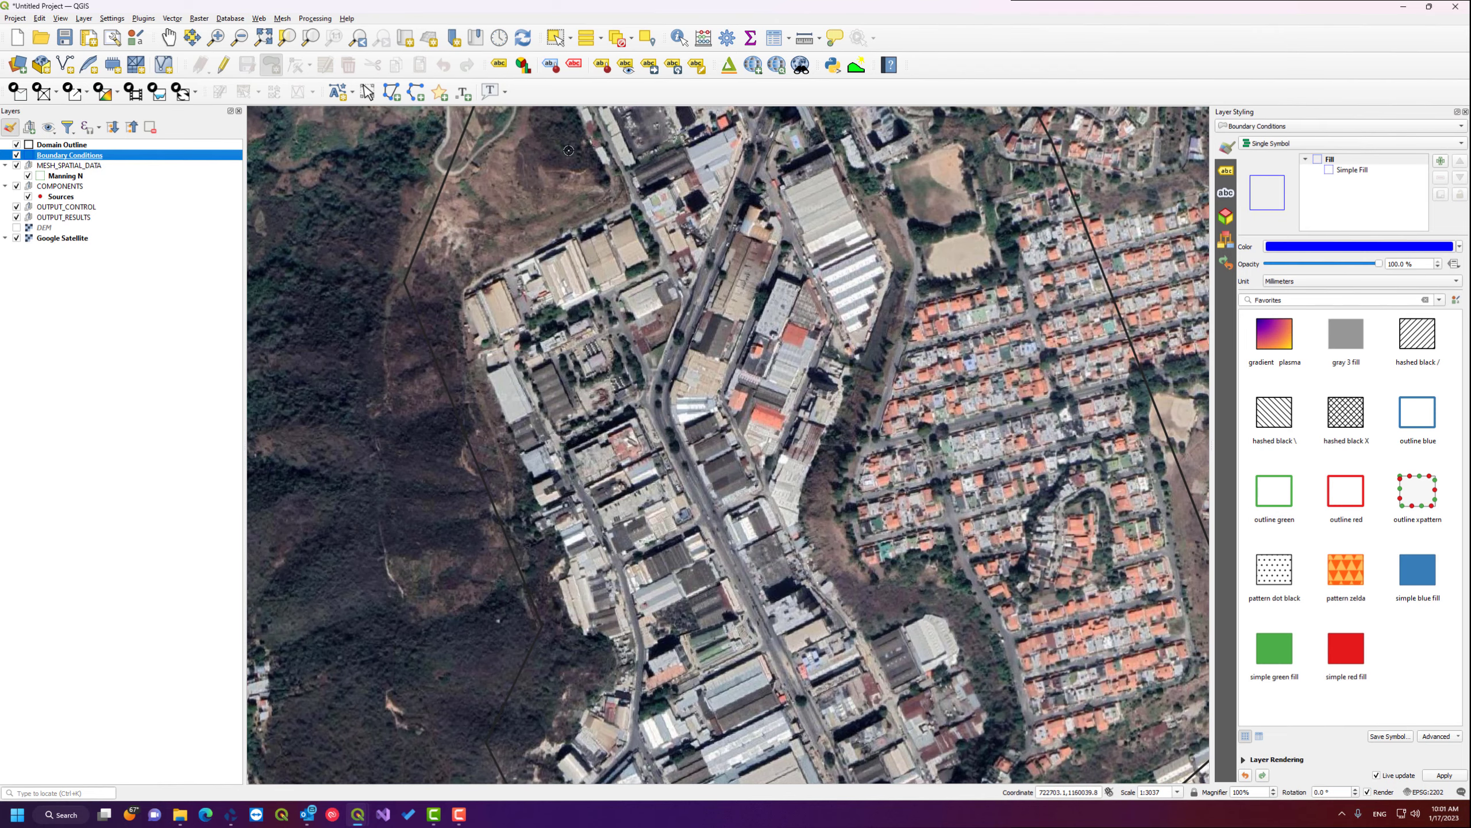
left_click_drag(574, 147, 576, 313)
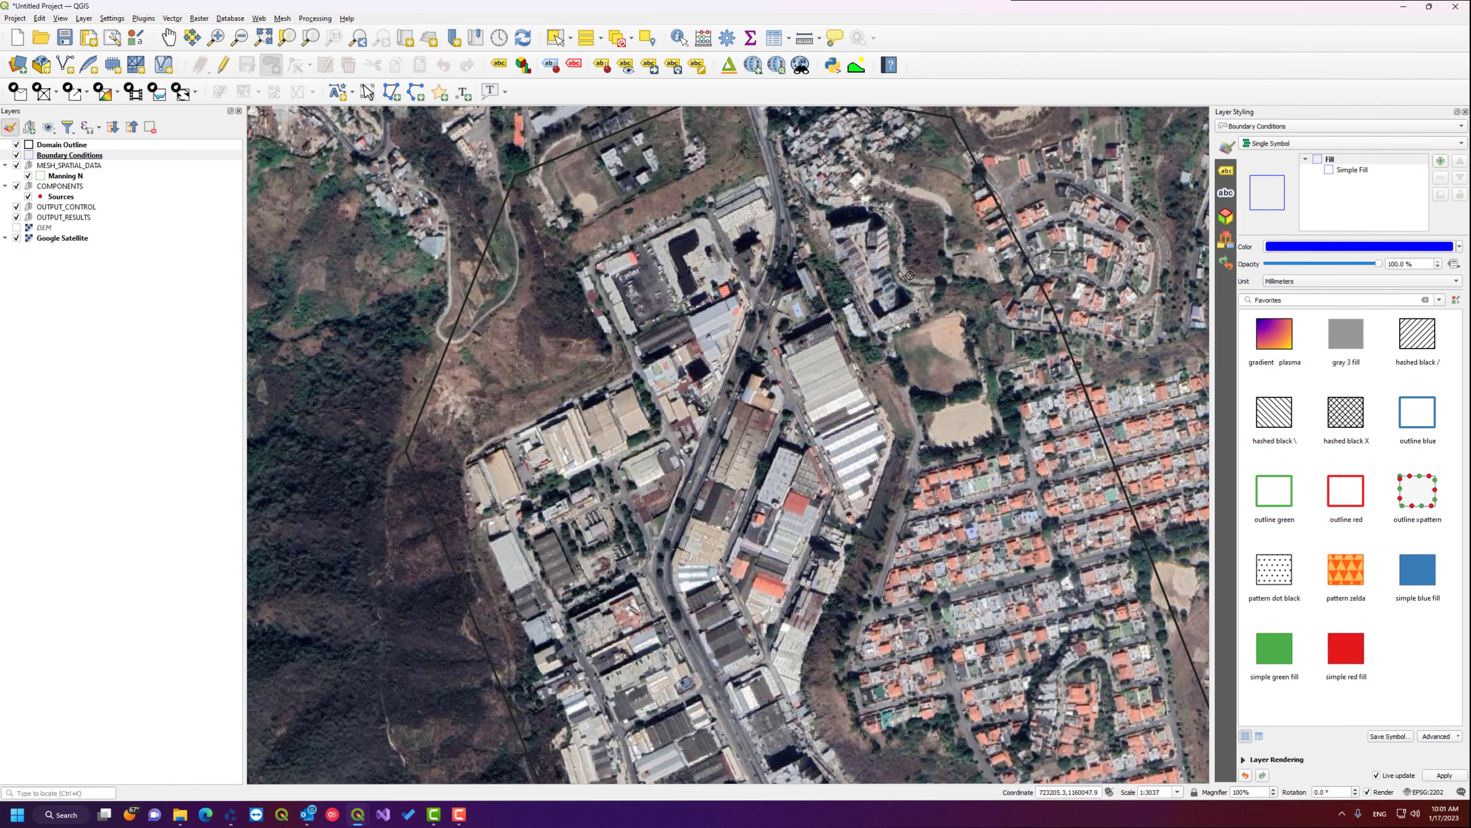
left_click_drag(785, 425, 761, 284)
scroll(761, 284, "down", 1)
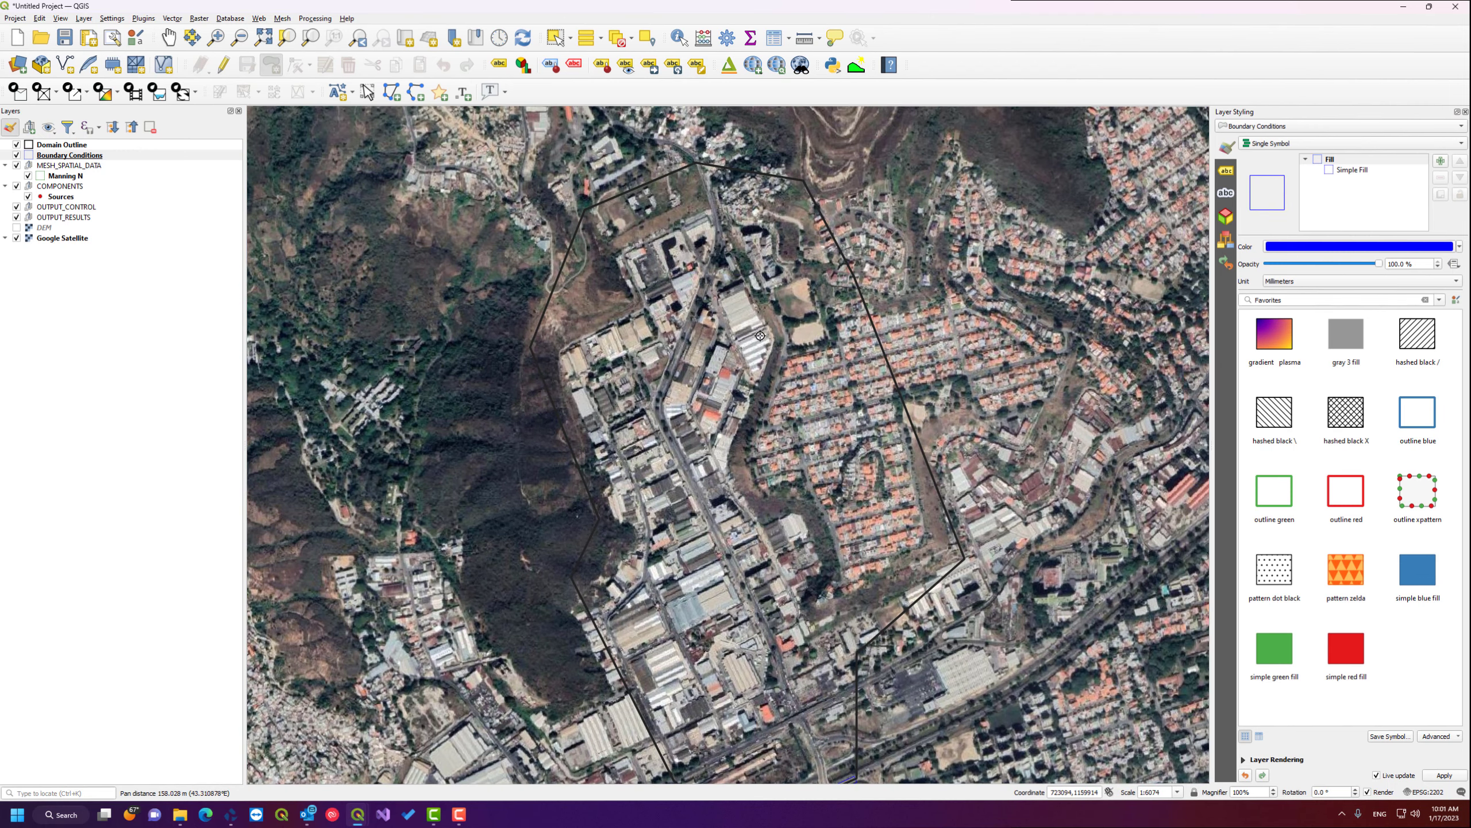
left_click_drag(760, 335, 730, 301)
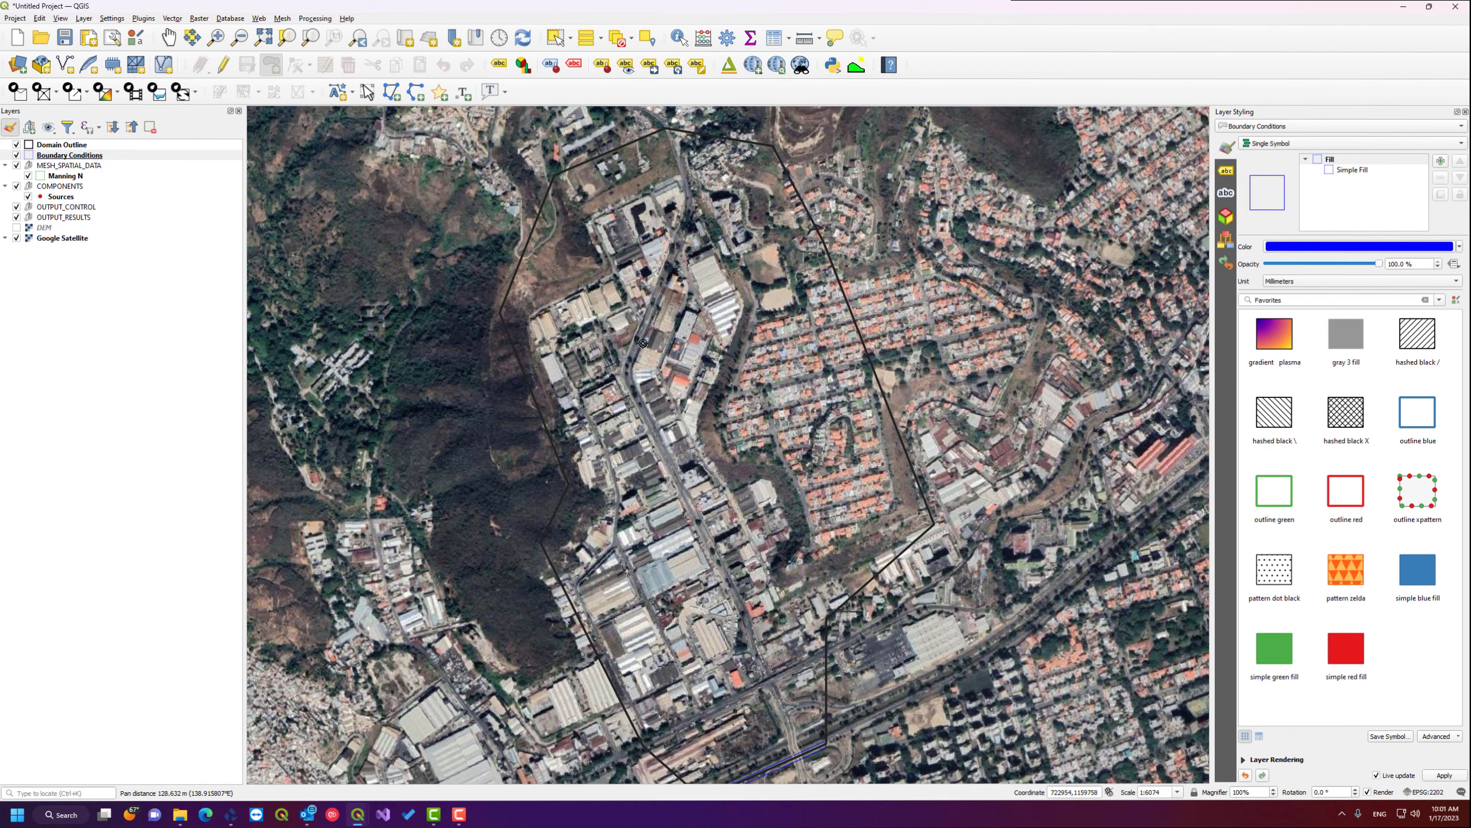
left_click(16, 227)
left_click(41, 227)
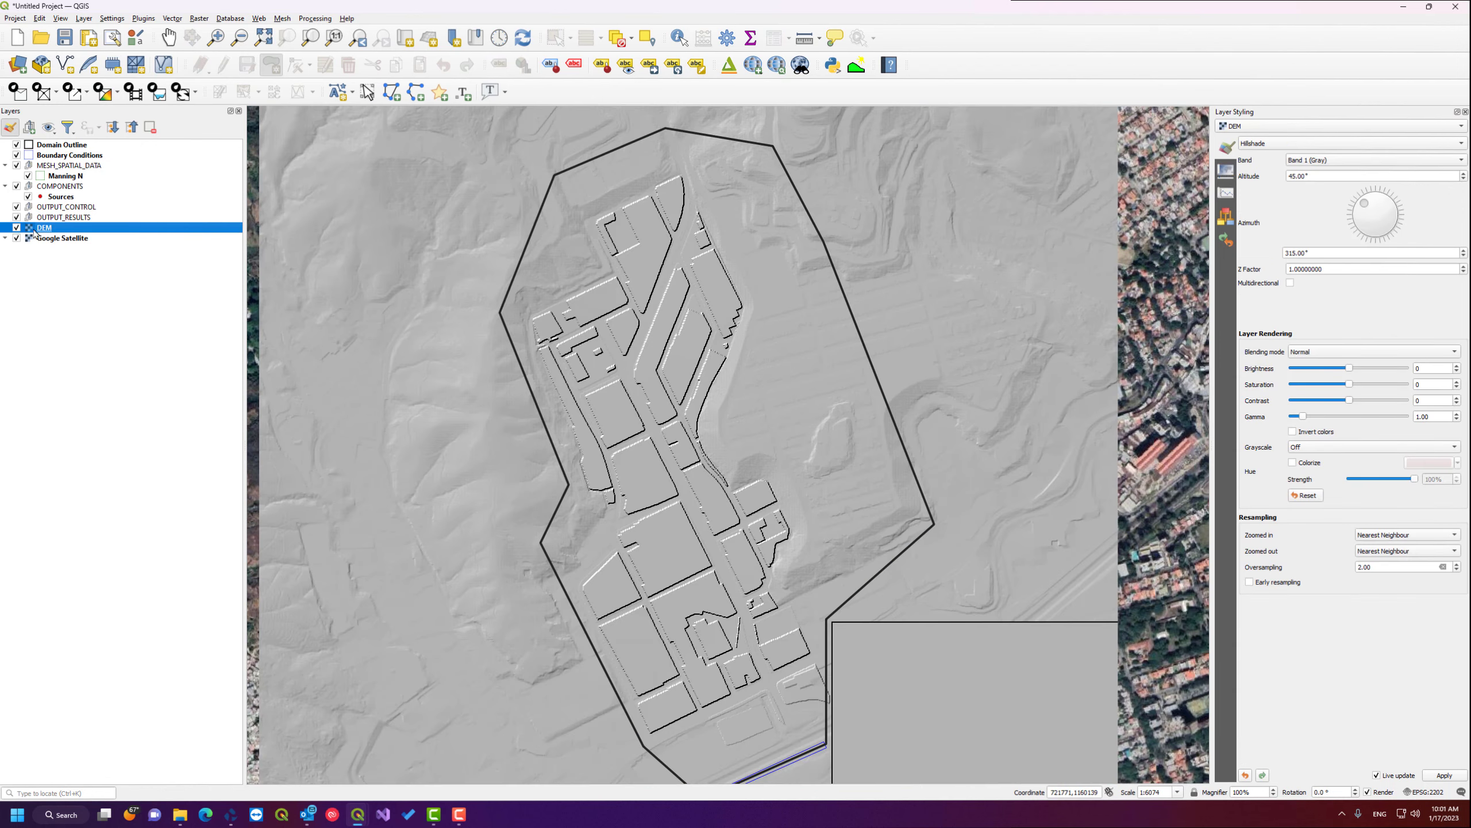
- Make the Manning N layer editable and digitize a roughly rectangular polygon enclosing the whole domain outline
left_click(58, 177)
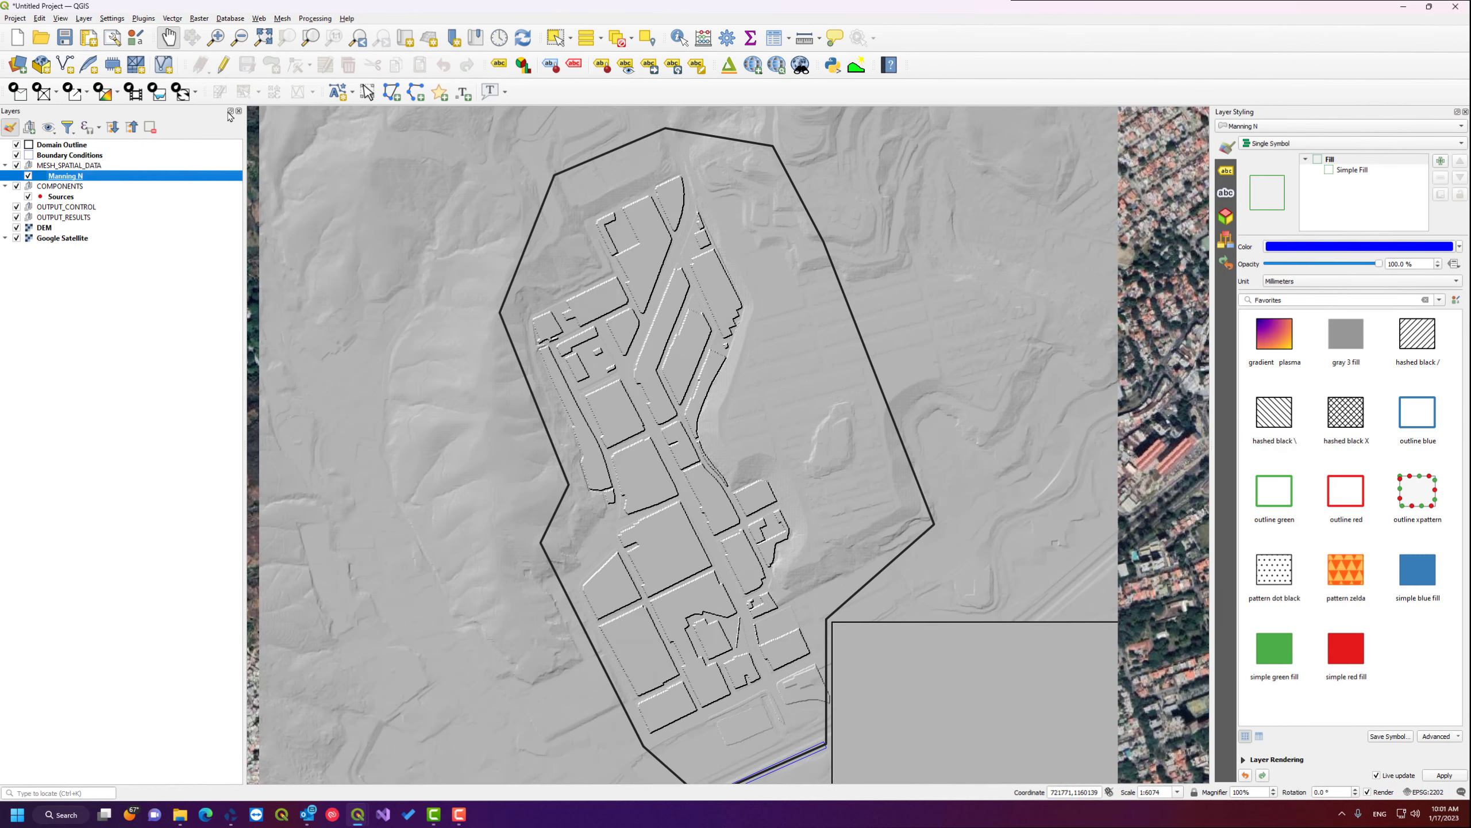
left_click(223, 64)
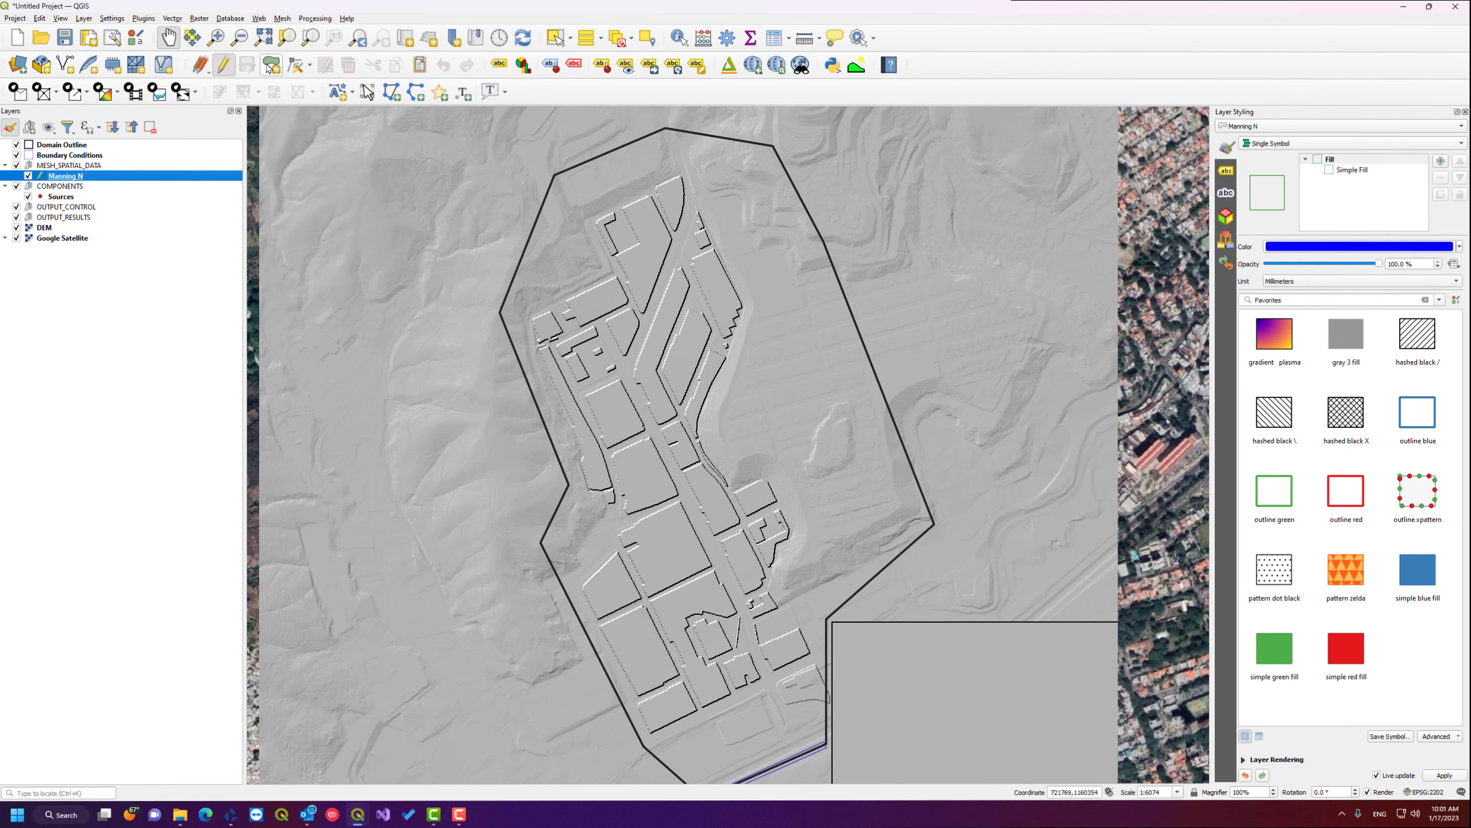
left_click(272, 66)
left_click(460, 120)
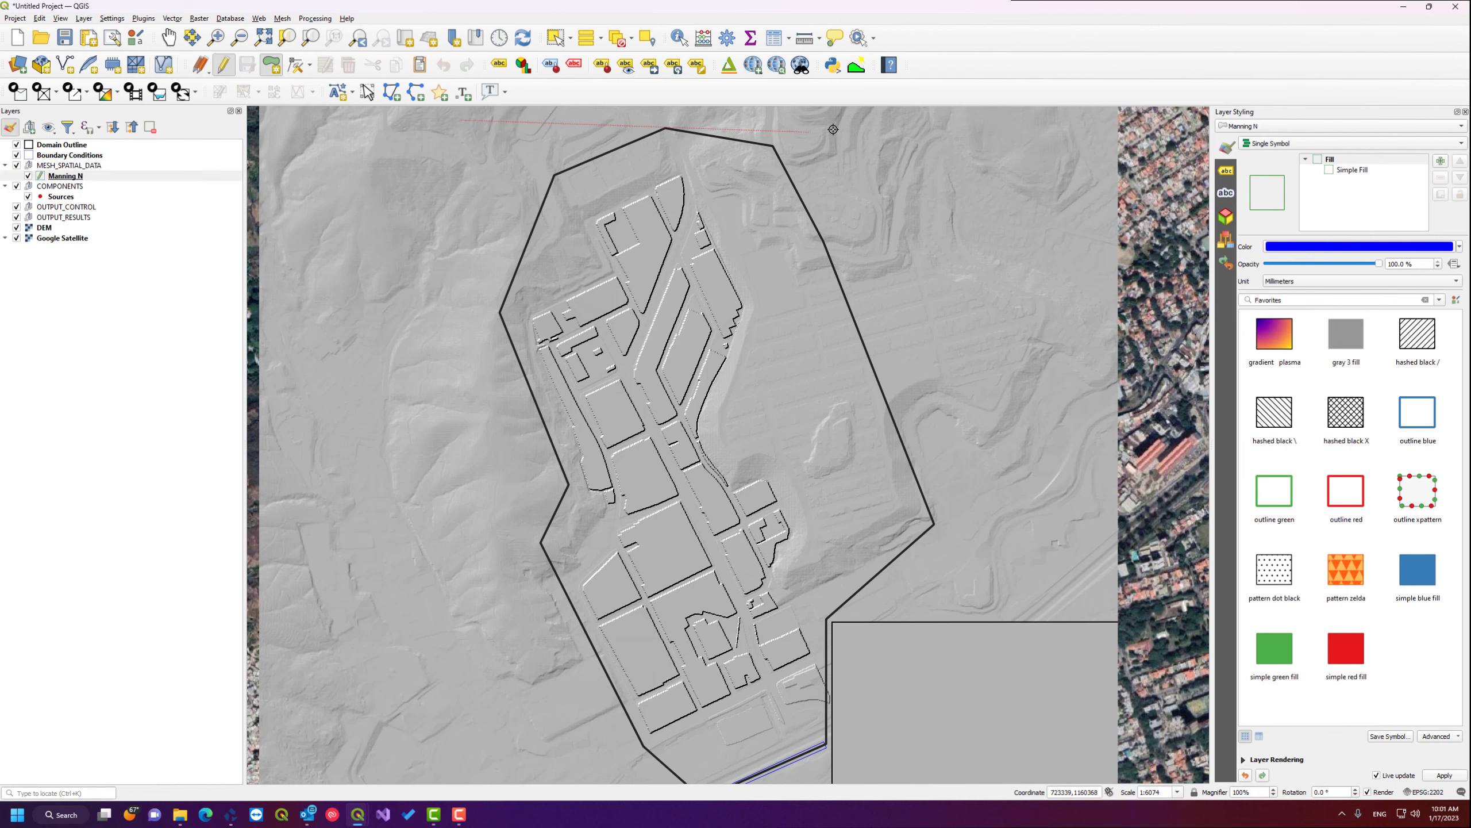
left_click(933, 120)
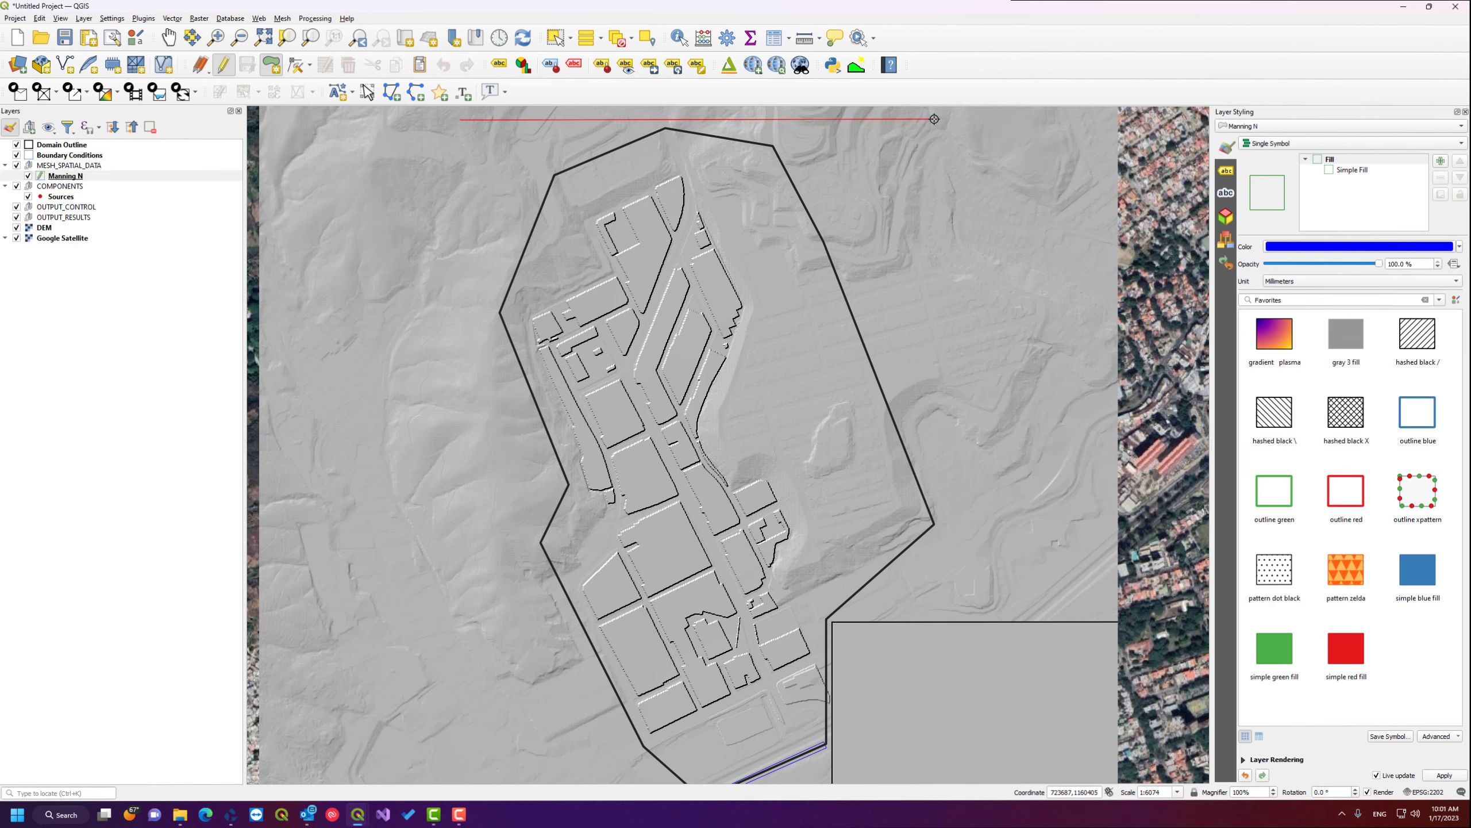
scroll(945, 728, "down", 1)
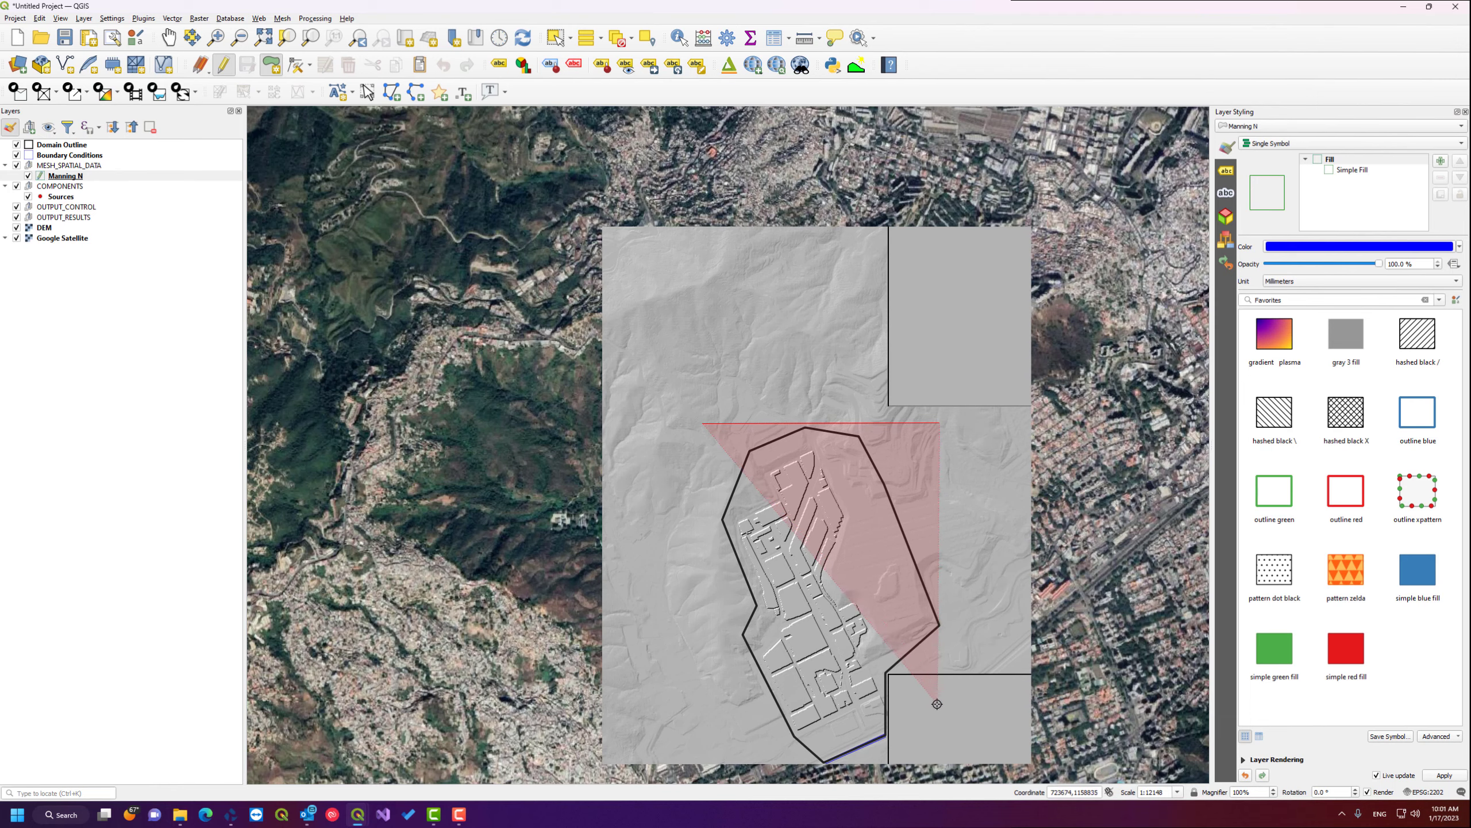
left_click_drag(934, 678, 950, 472)
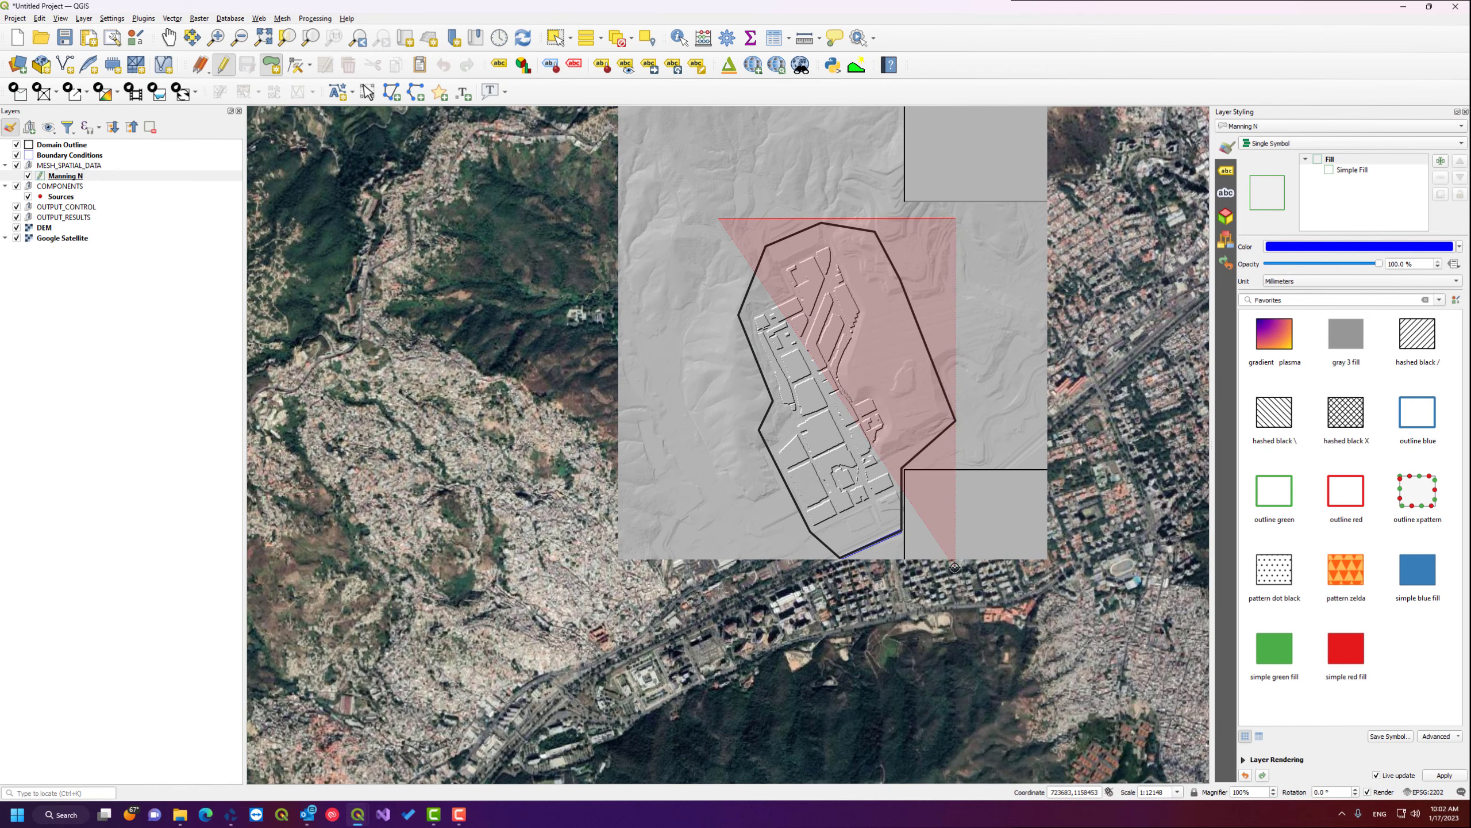
left_click(954, 560)
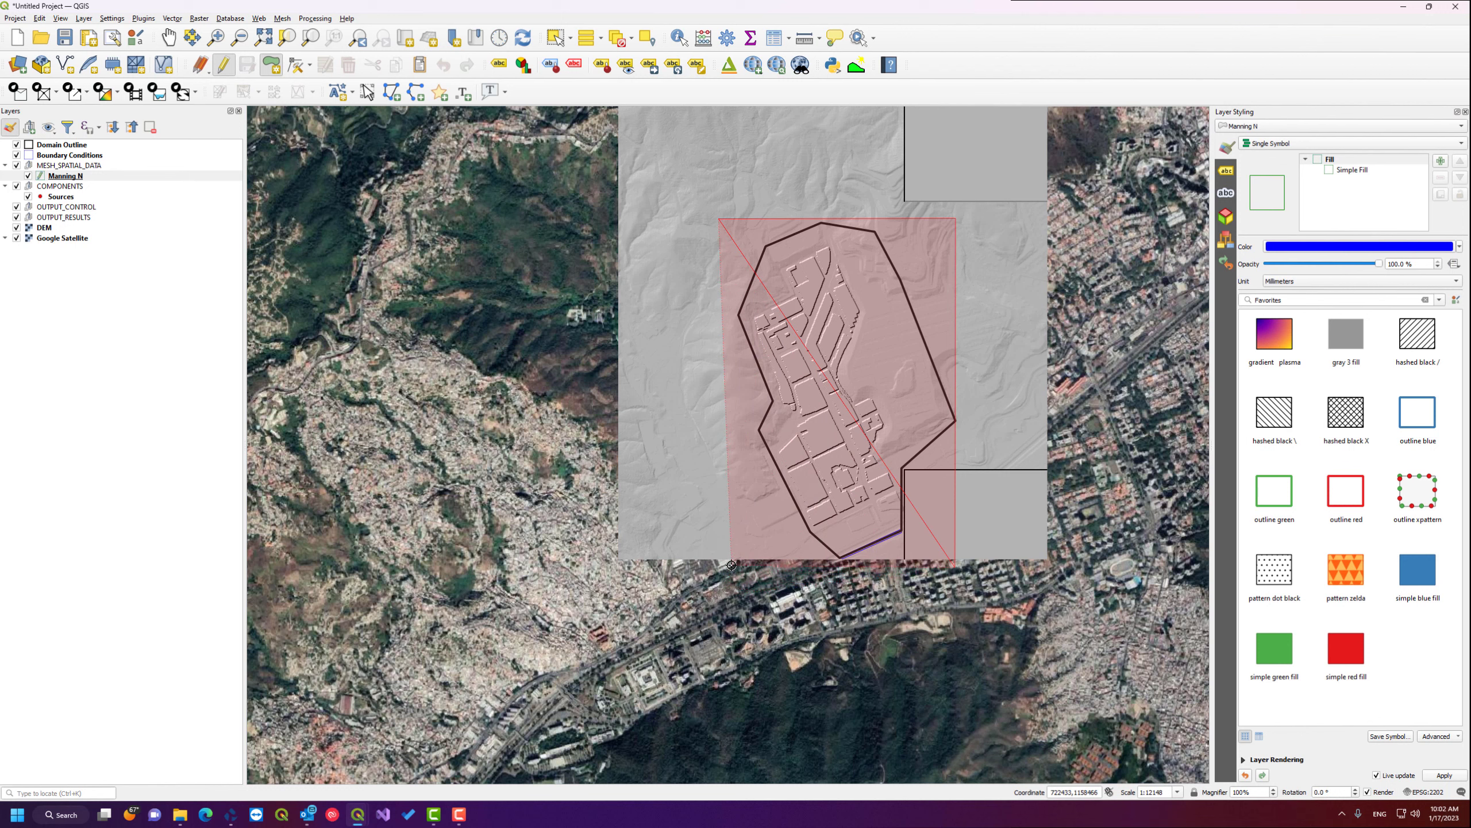
left_click(725, 564)
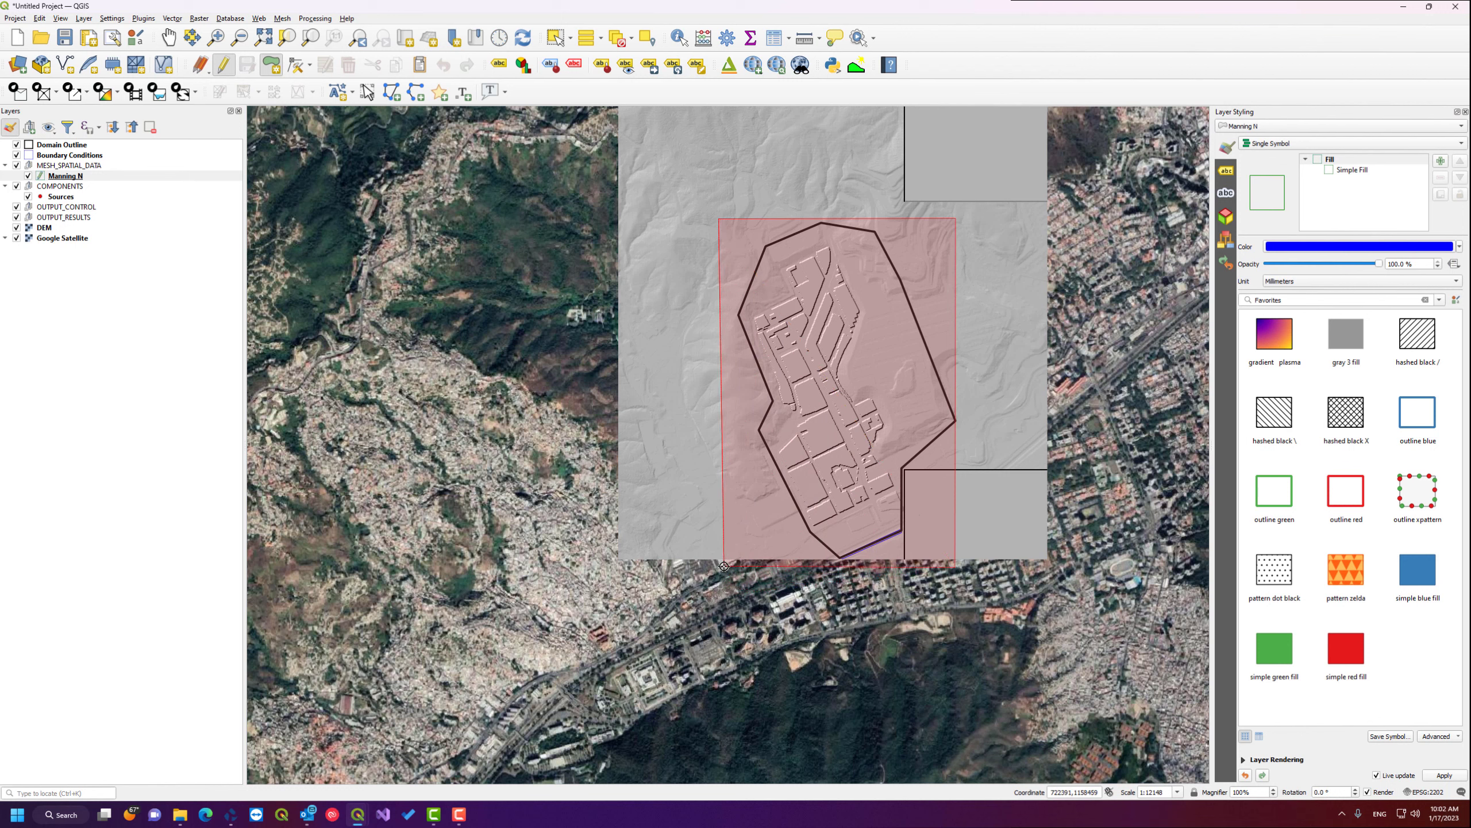
- Finish the Manning N polygon, set its ManningN attribute to .003 and accept it
right_click(728, 509)
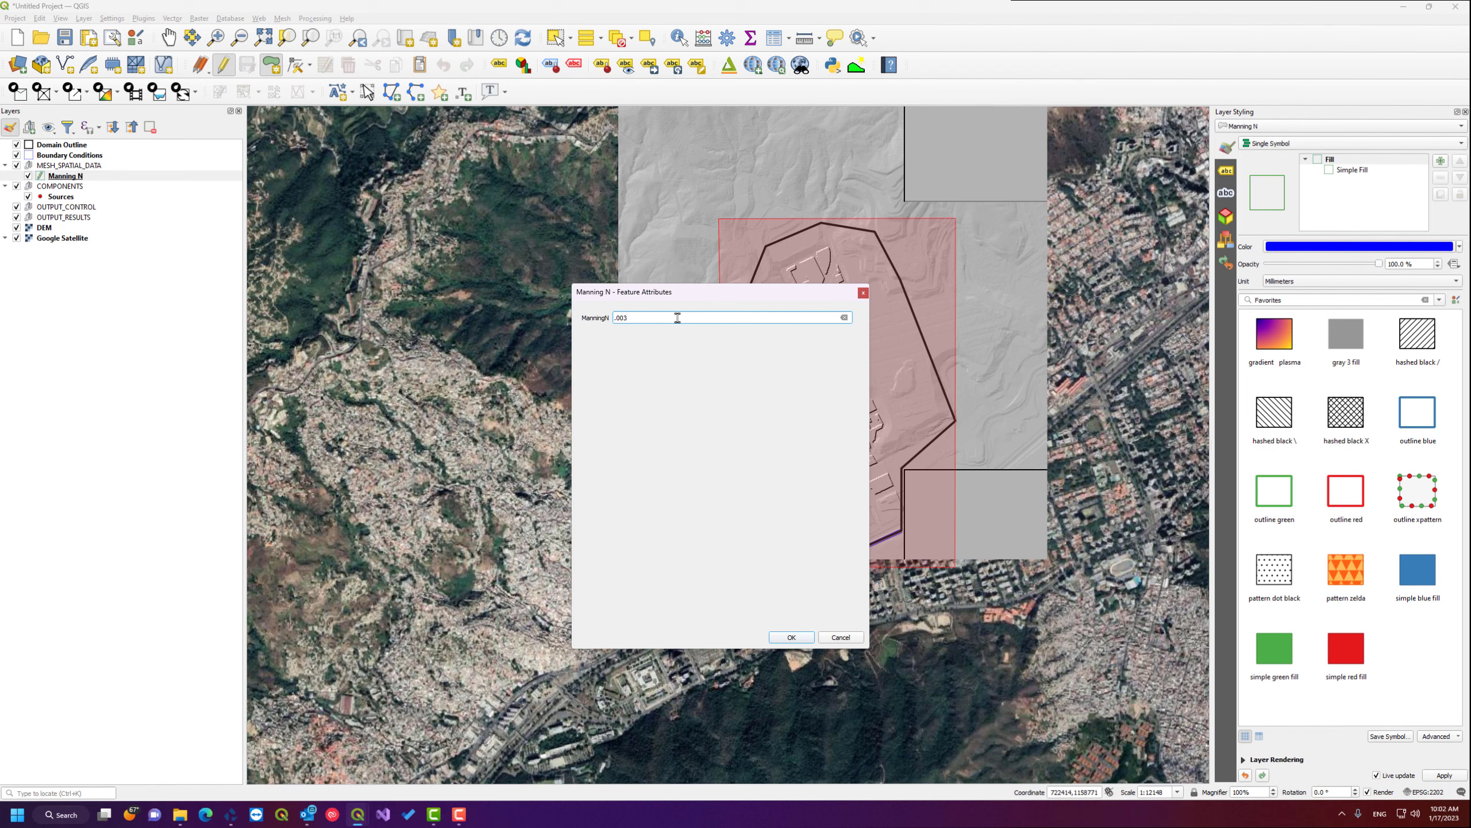
left_click(784, 640)
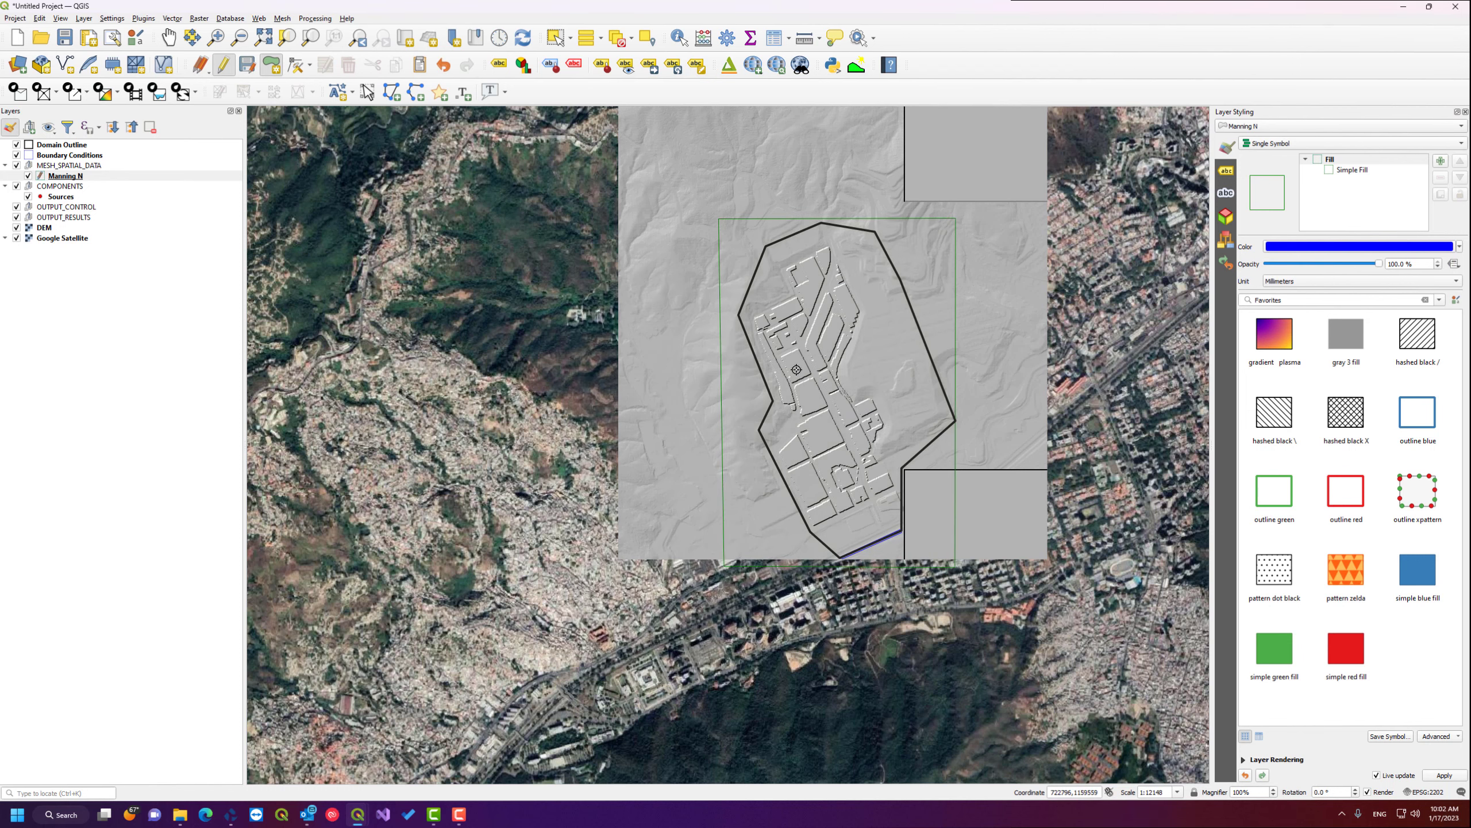
scroll(857, 352, "up", 1)
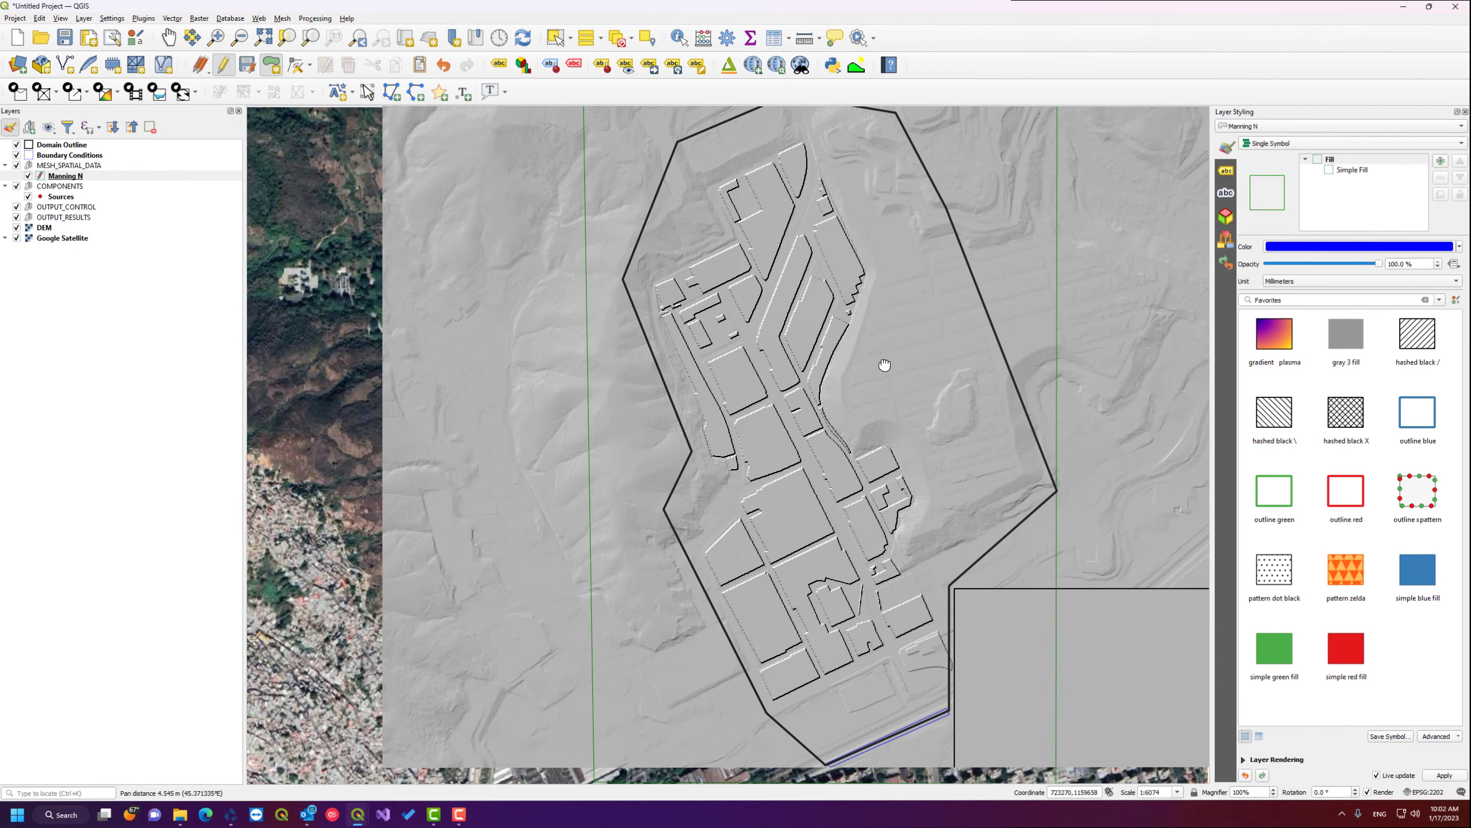
- Save the edits to the Manning N layer and stop editing it
left_click_drag(910, 352, 852, 356)
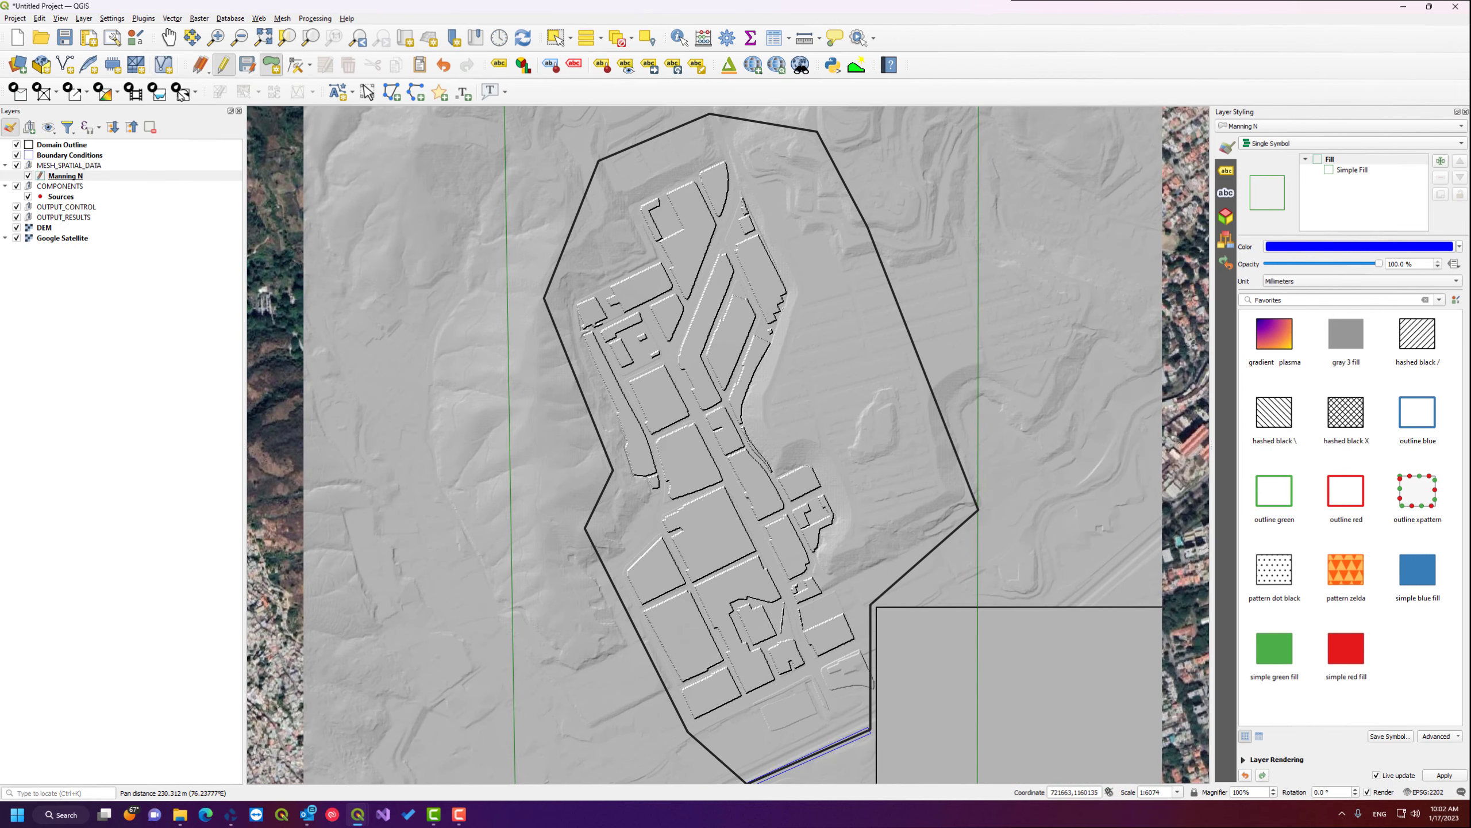
left_click(247, 65)
left_click(223, 65)
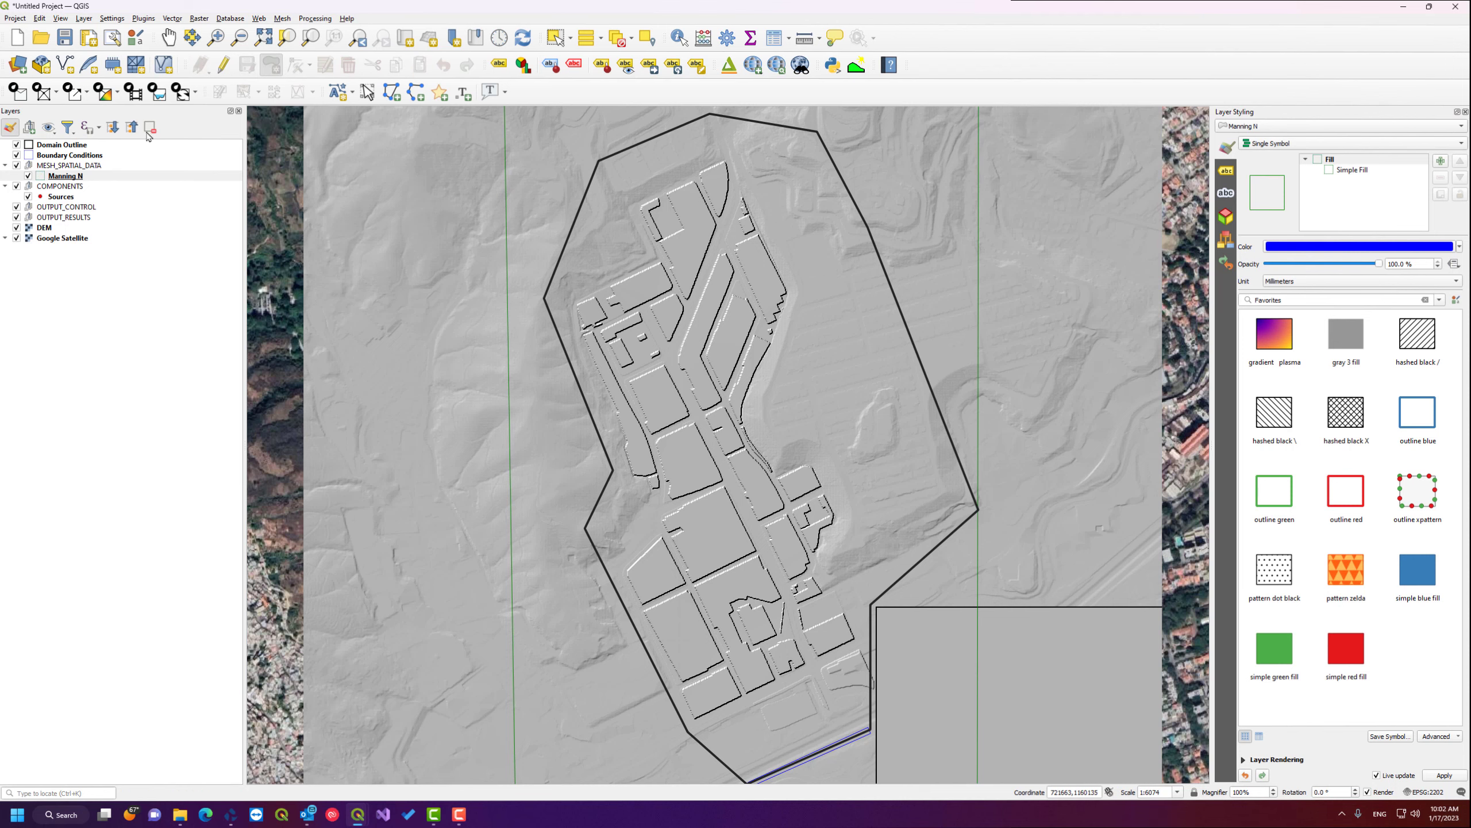
left_click_drag(803, 416, 729, 421)
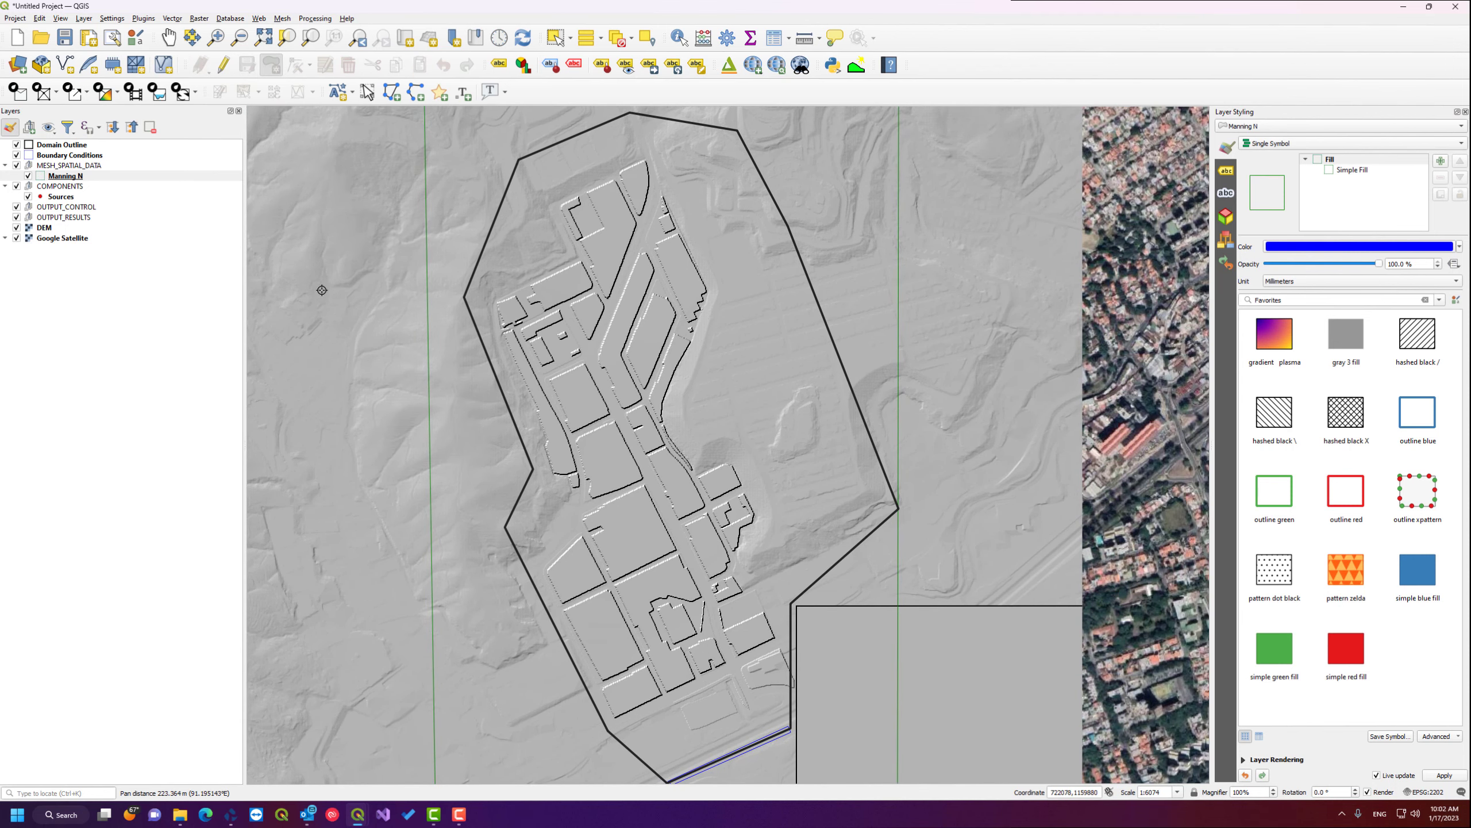
- Make the Sources layer editable and place a source point inside the domain outline, near its northern edge
left_click(61, 197)
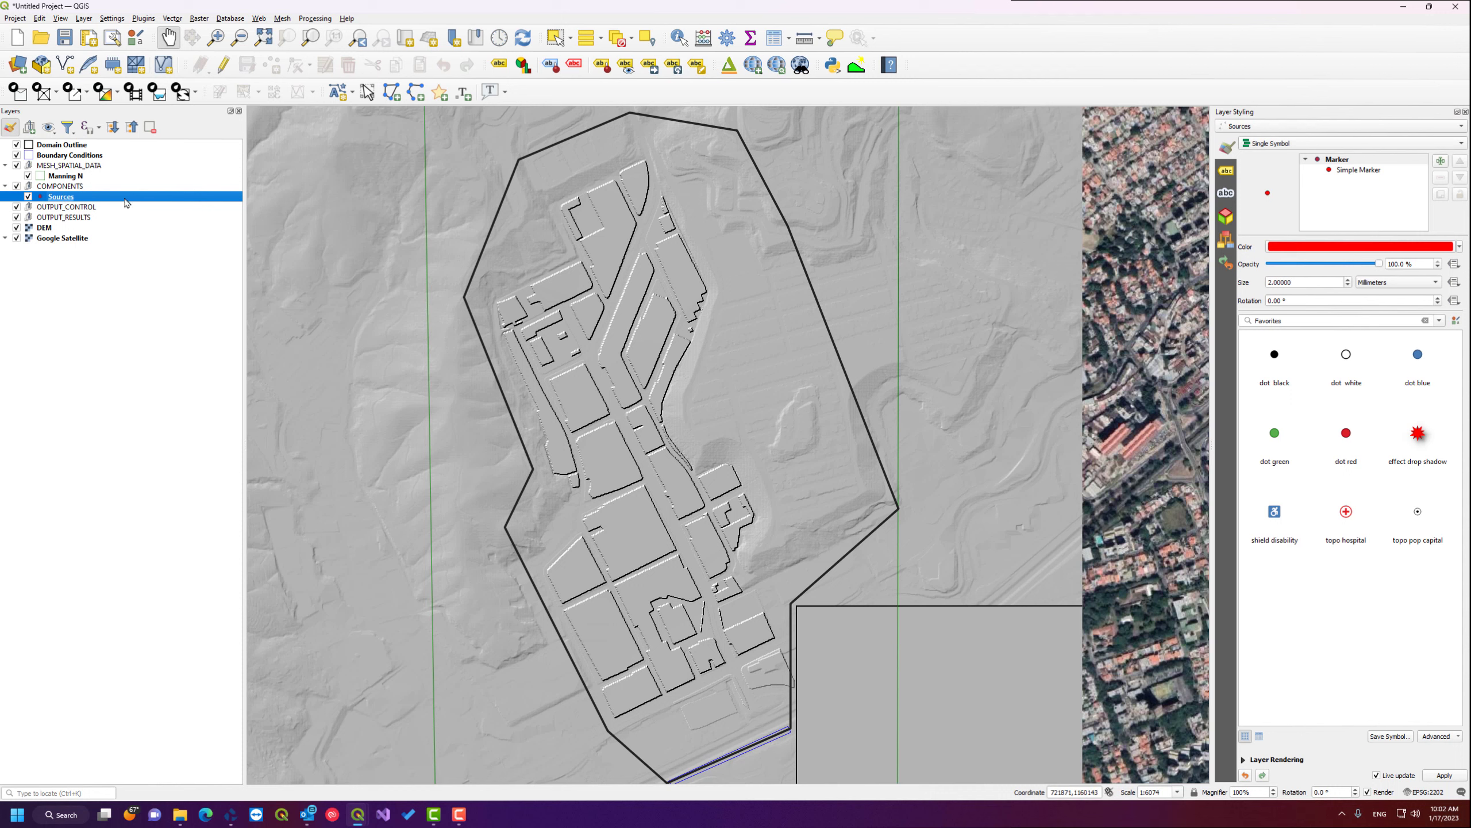
left_click(224, 66)
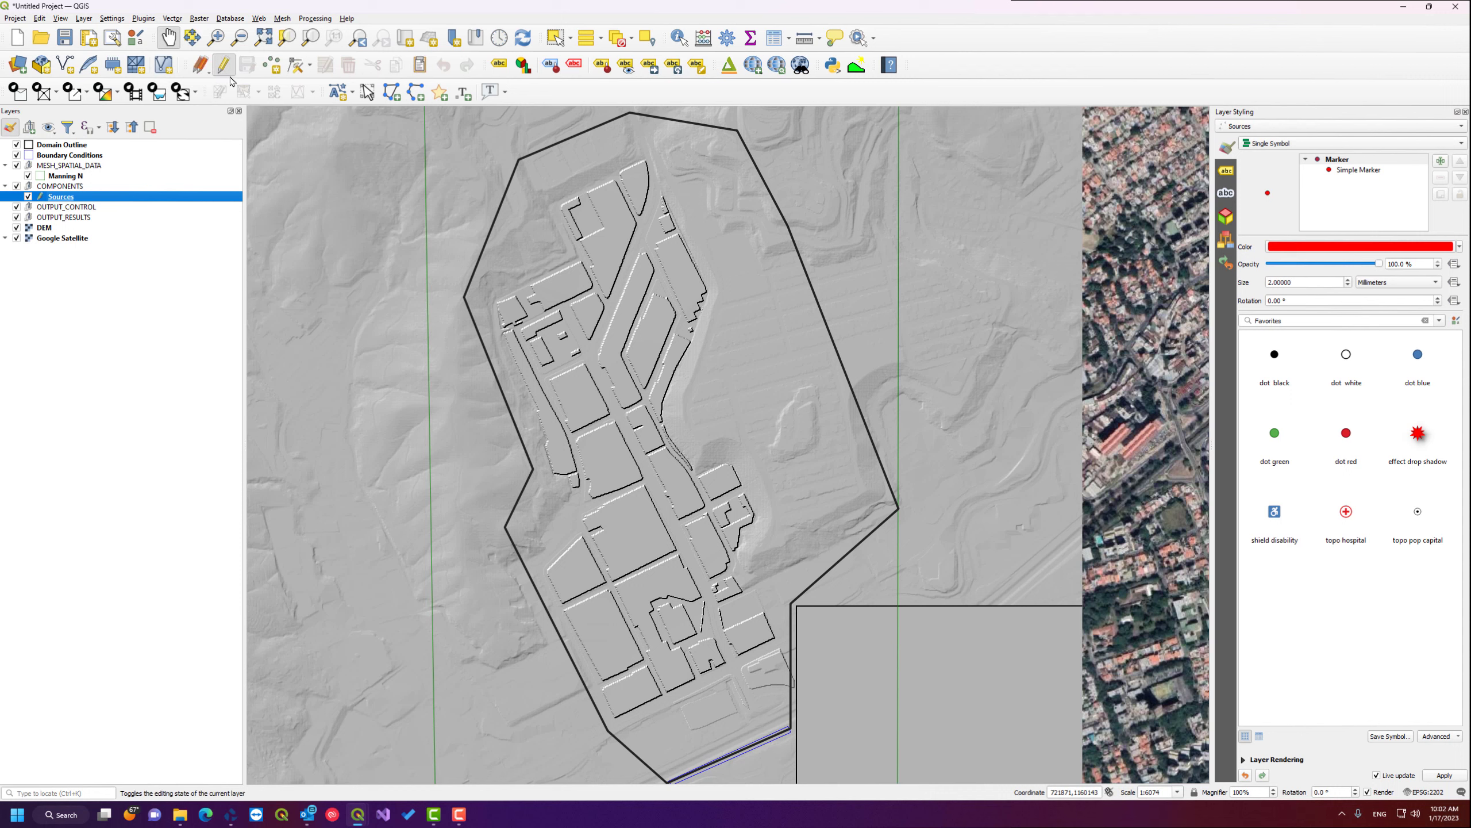
left_click(272, 65)
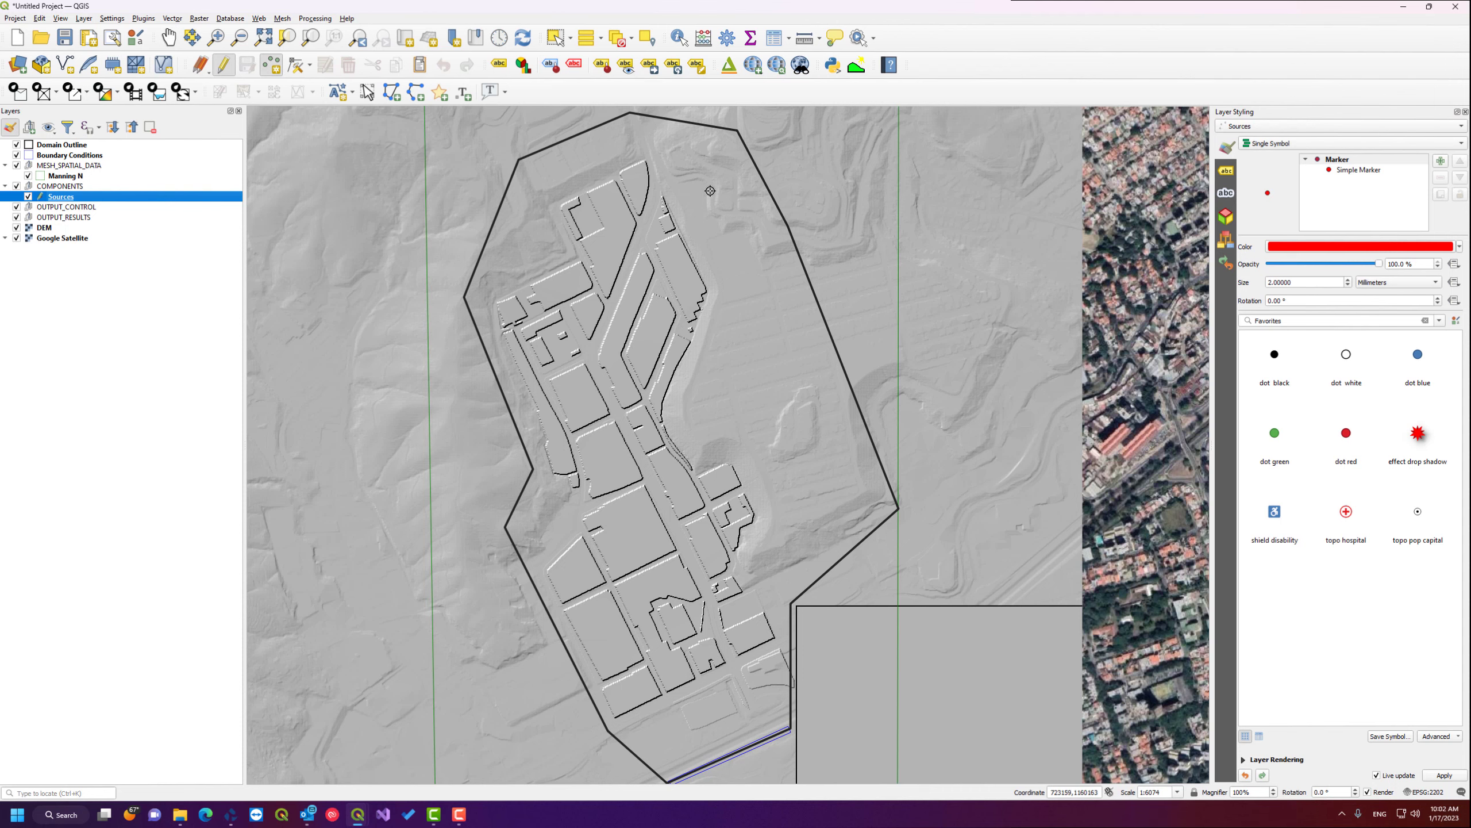
left_click_drag(728, 173, 704, 237)
scroll(707, 237, "up", 1)
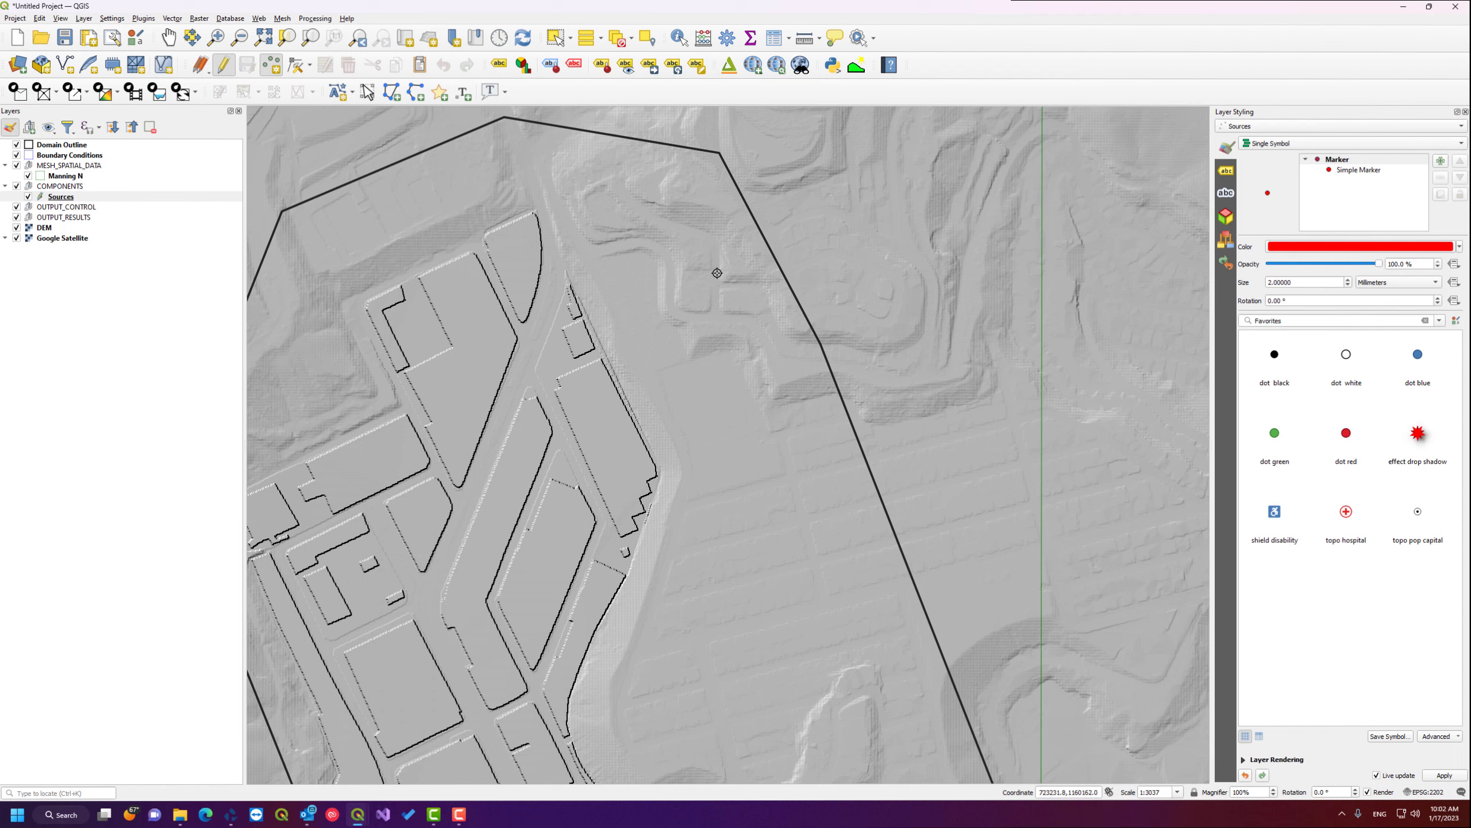
left_click(601, 209)
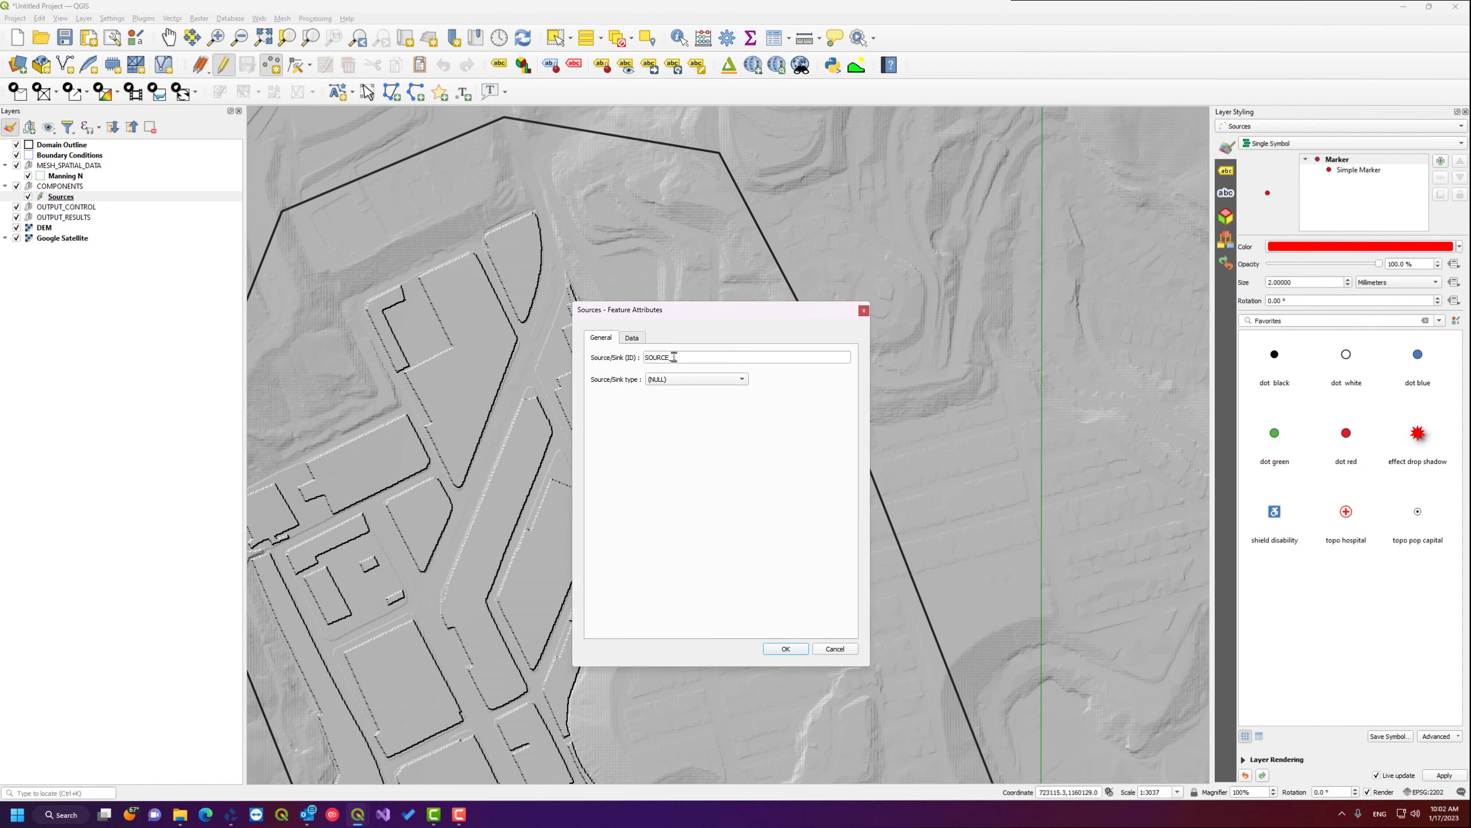
- Identify the source as SOURCE_1 with type 1.Discharge vs Time, and import its time series from SOURCE_1.txt
left_click(660, 380)
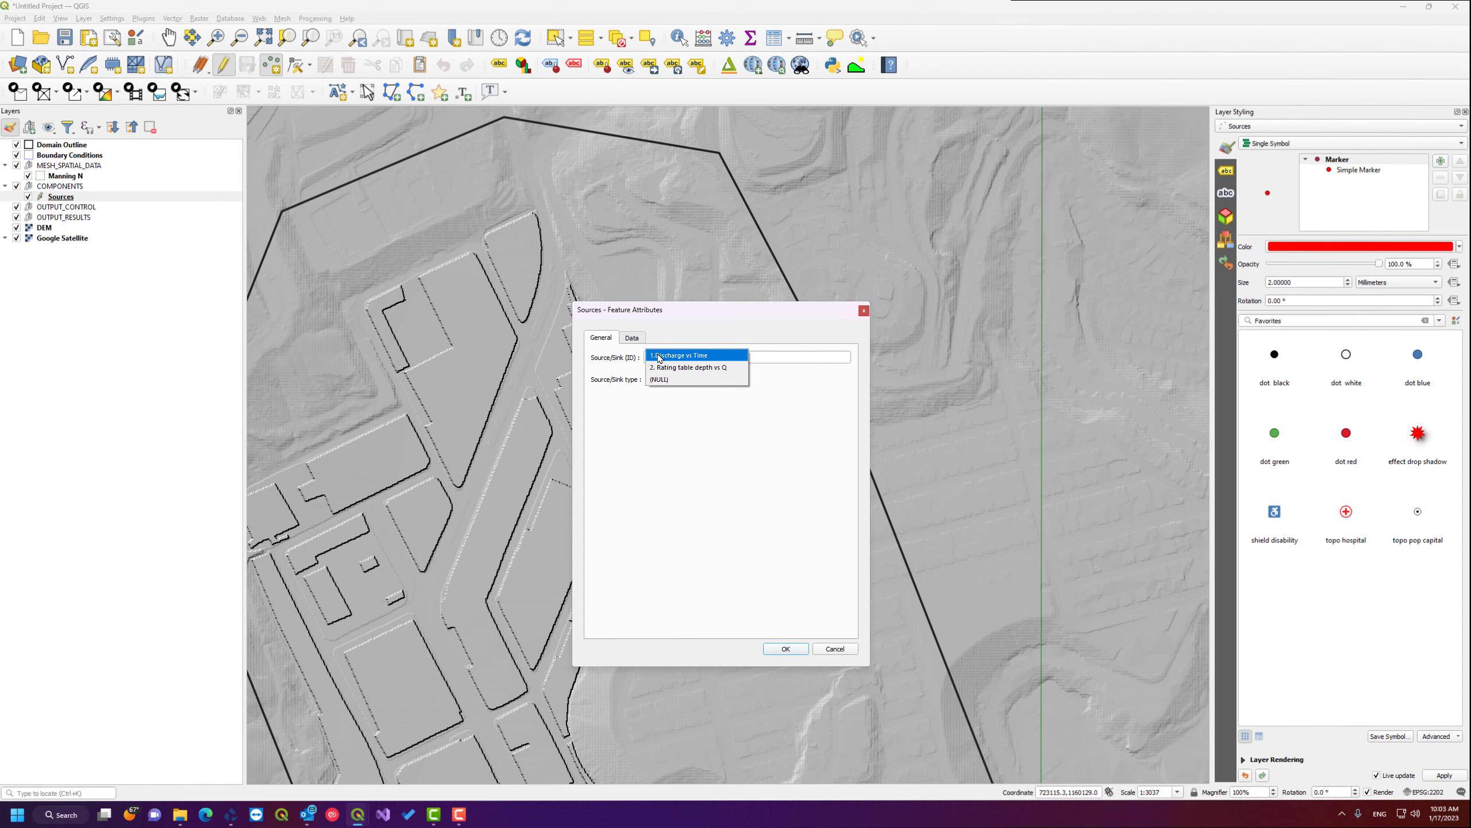
left_click(662, 355)
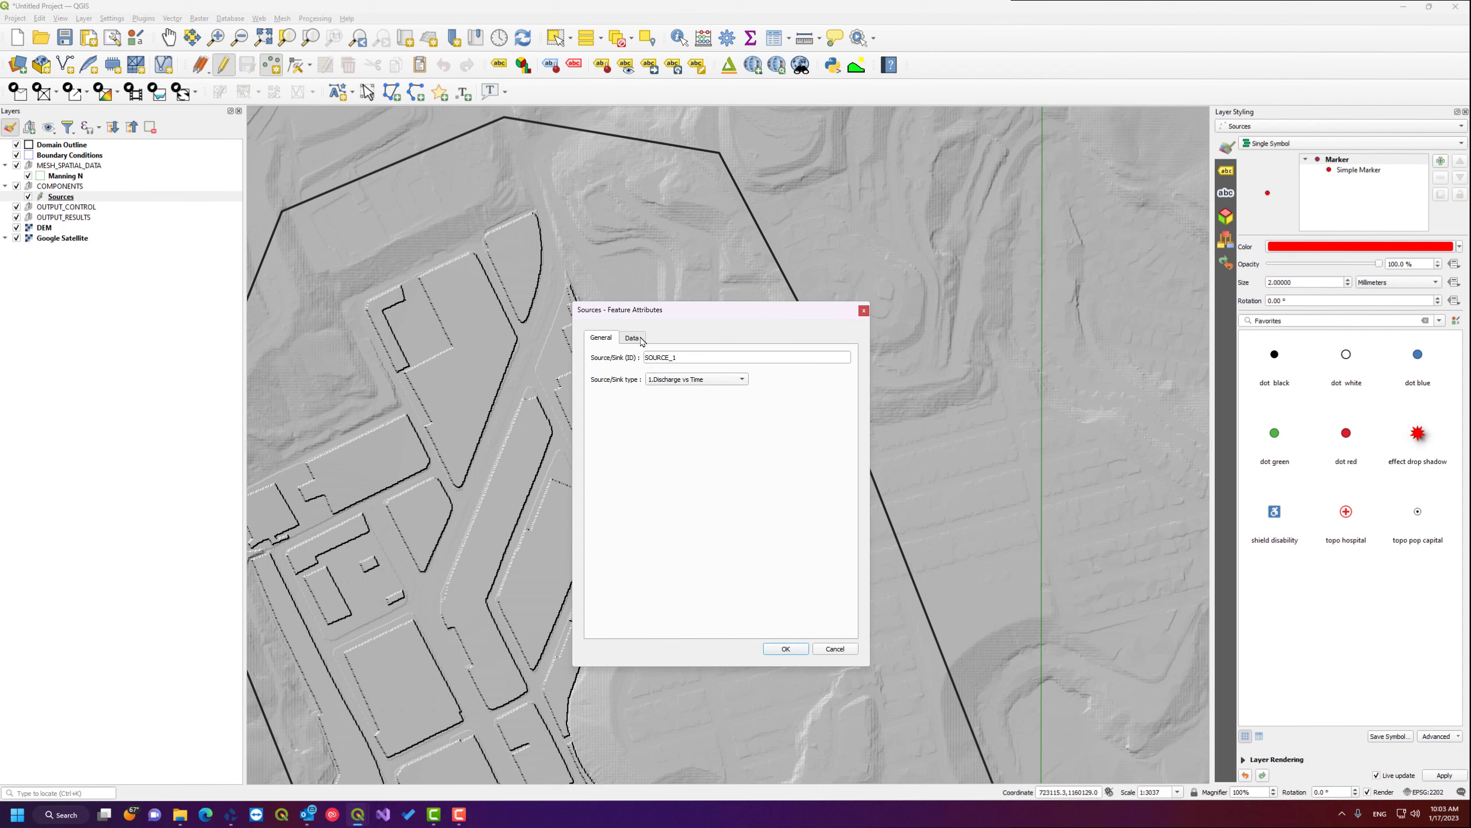
left_click(636, 338)
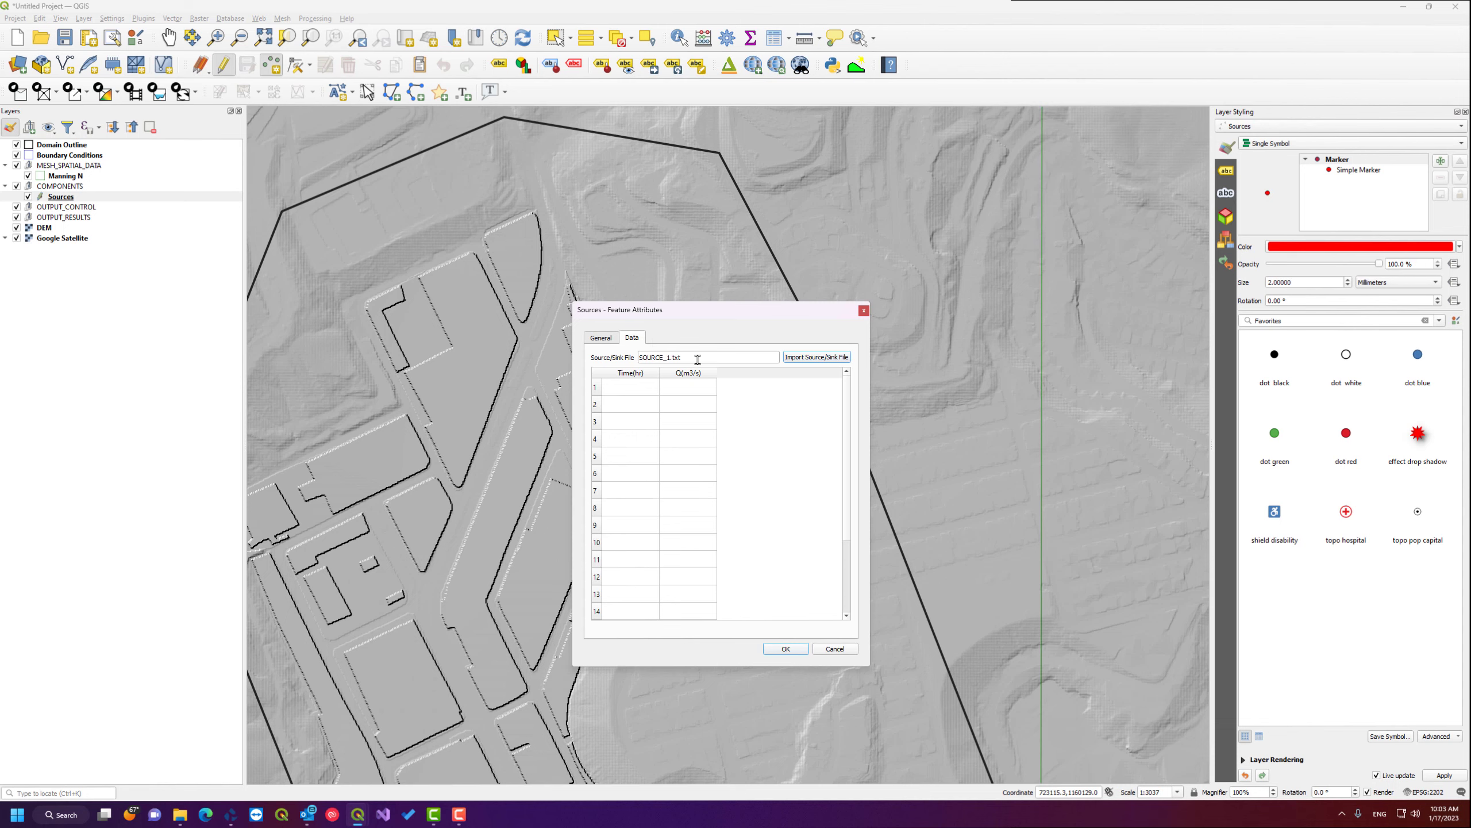
left_click(800, 357)
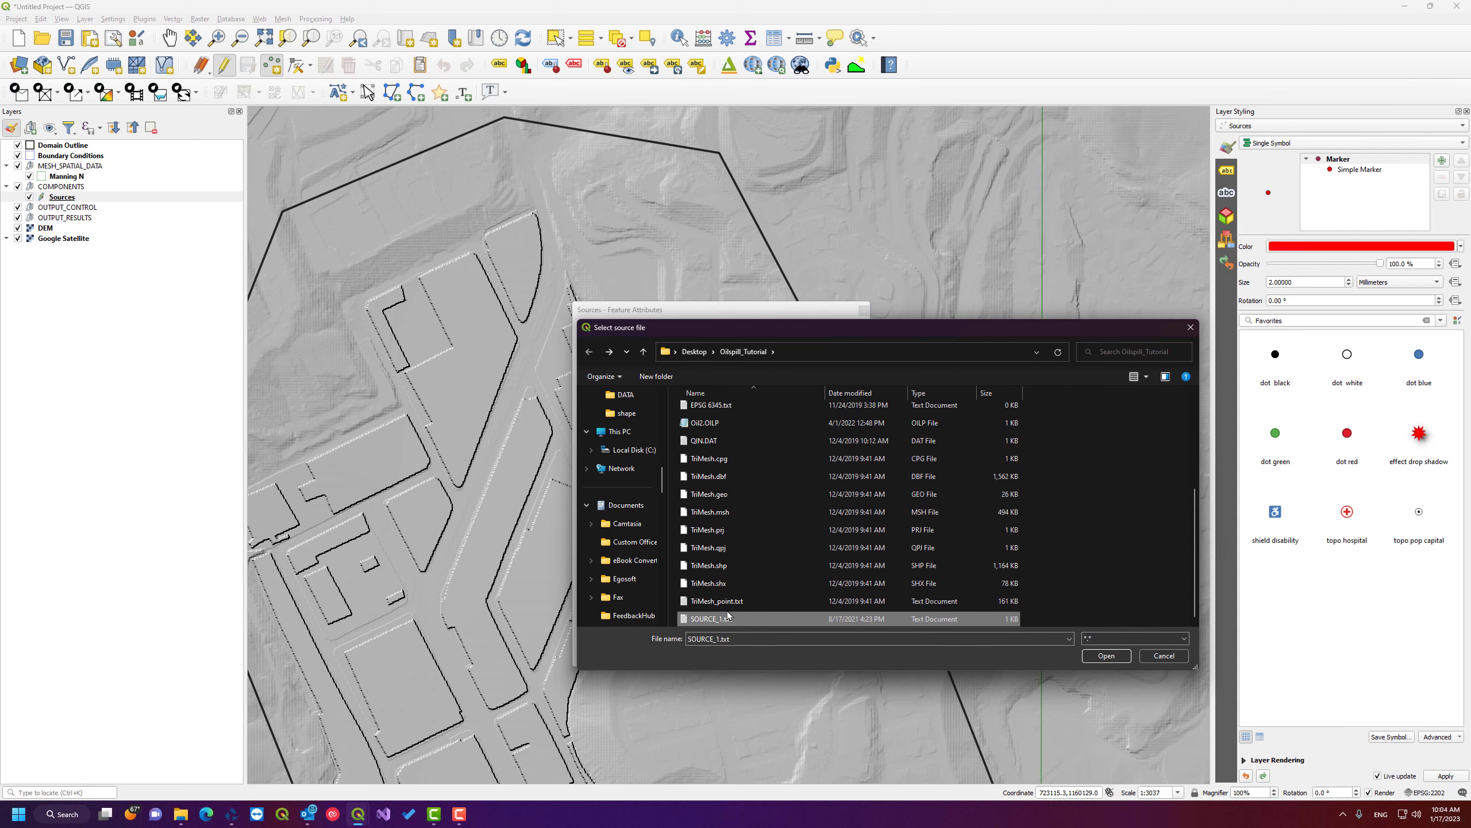
double_click(710, 619)
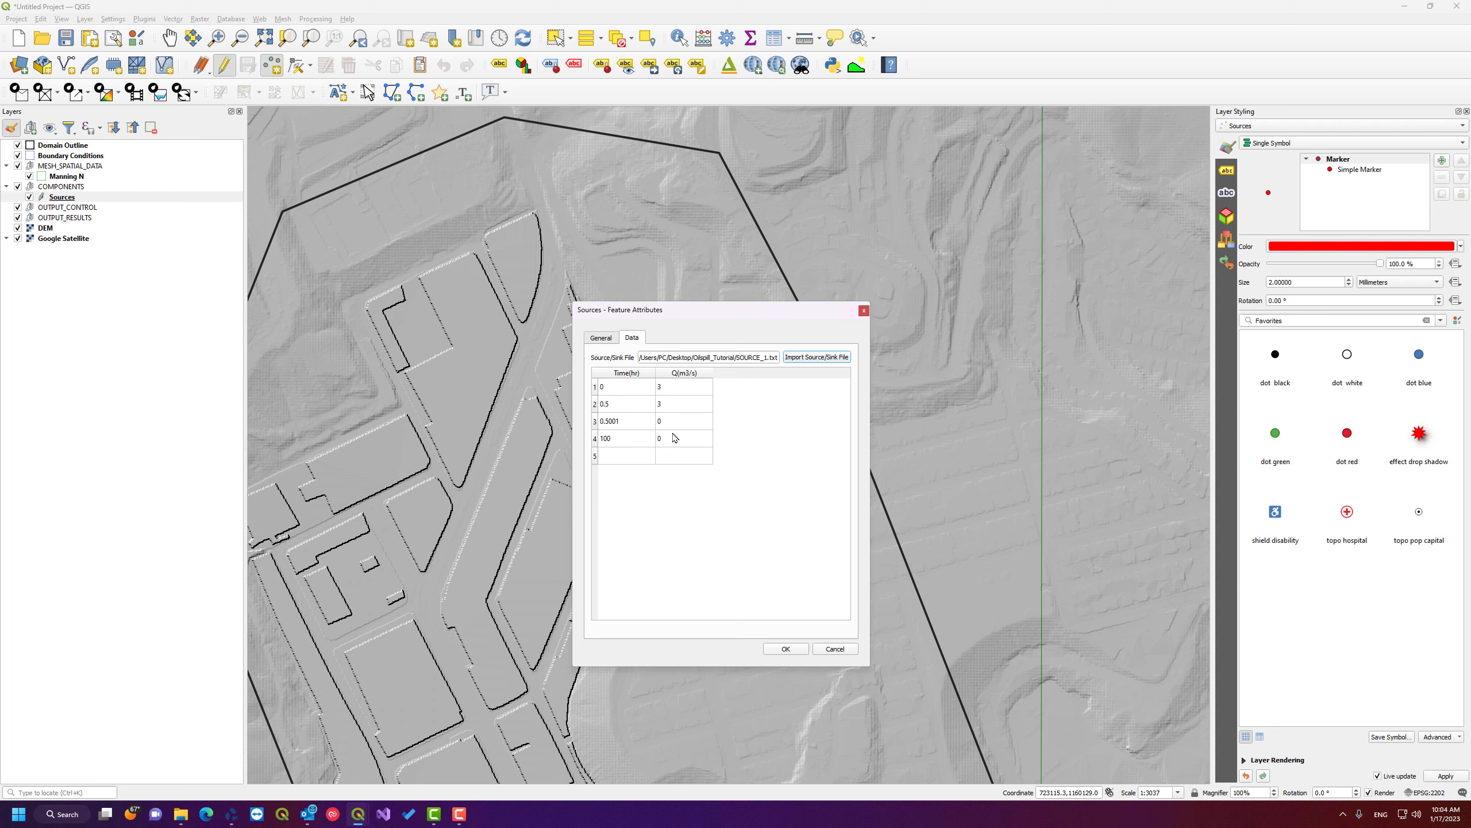
- Accept the source attributes, save the Sources layer edits and stop editing
left_click(787, 649)
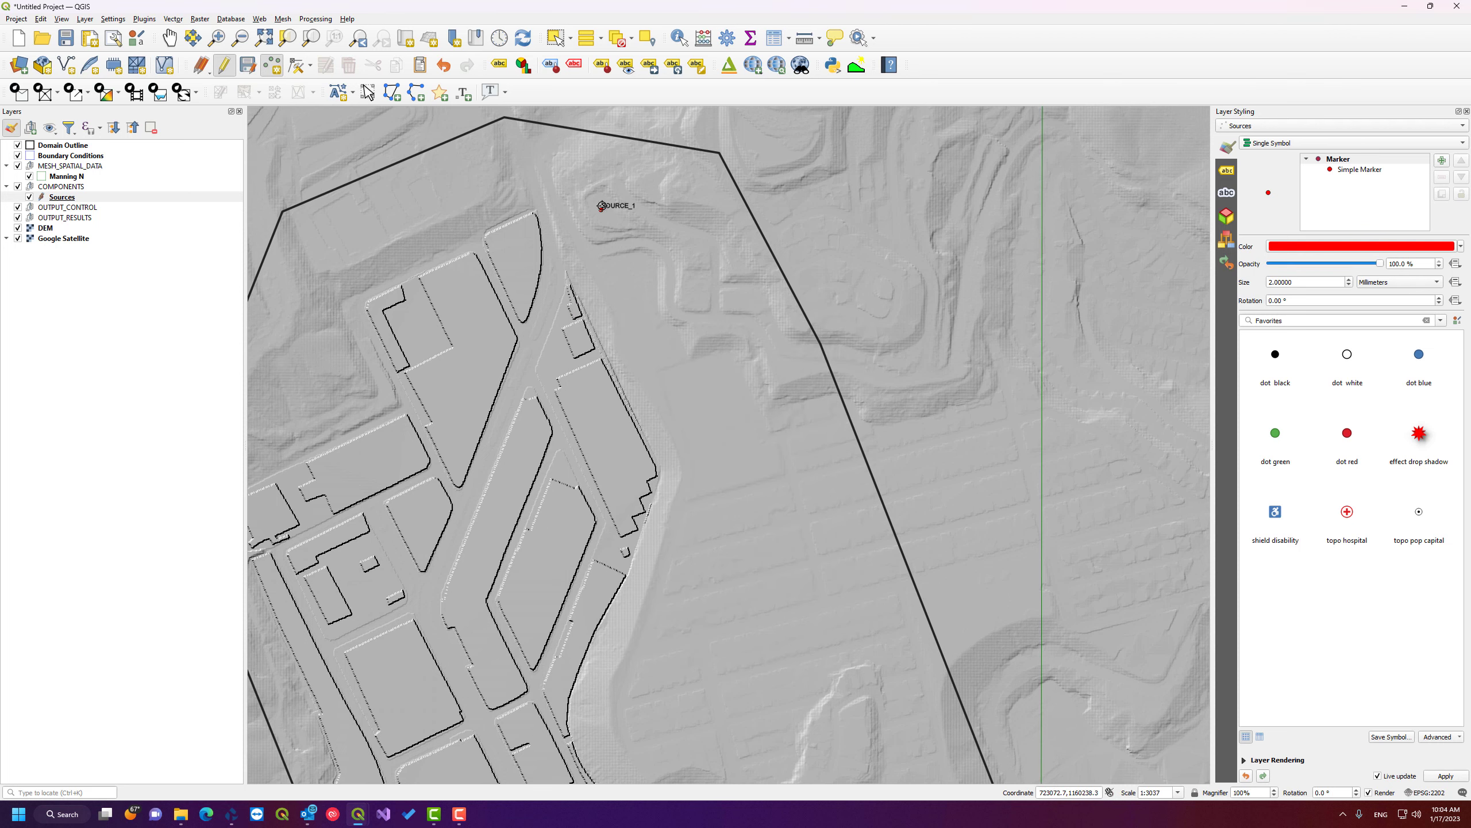
left_click(248, 66)
left_click(224, 65)
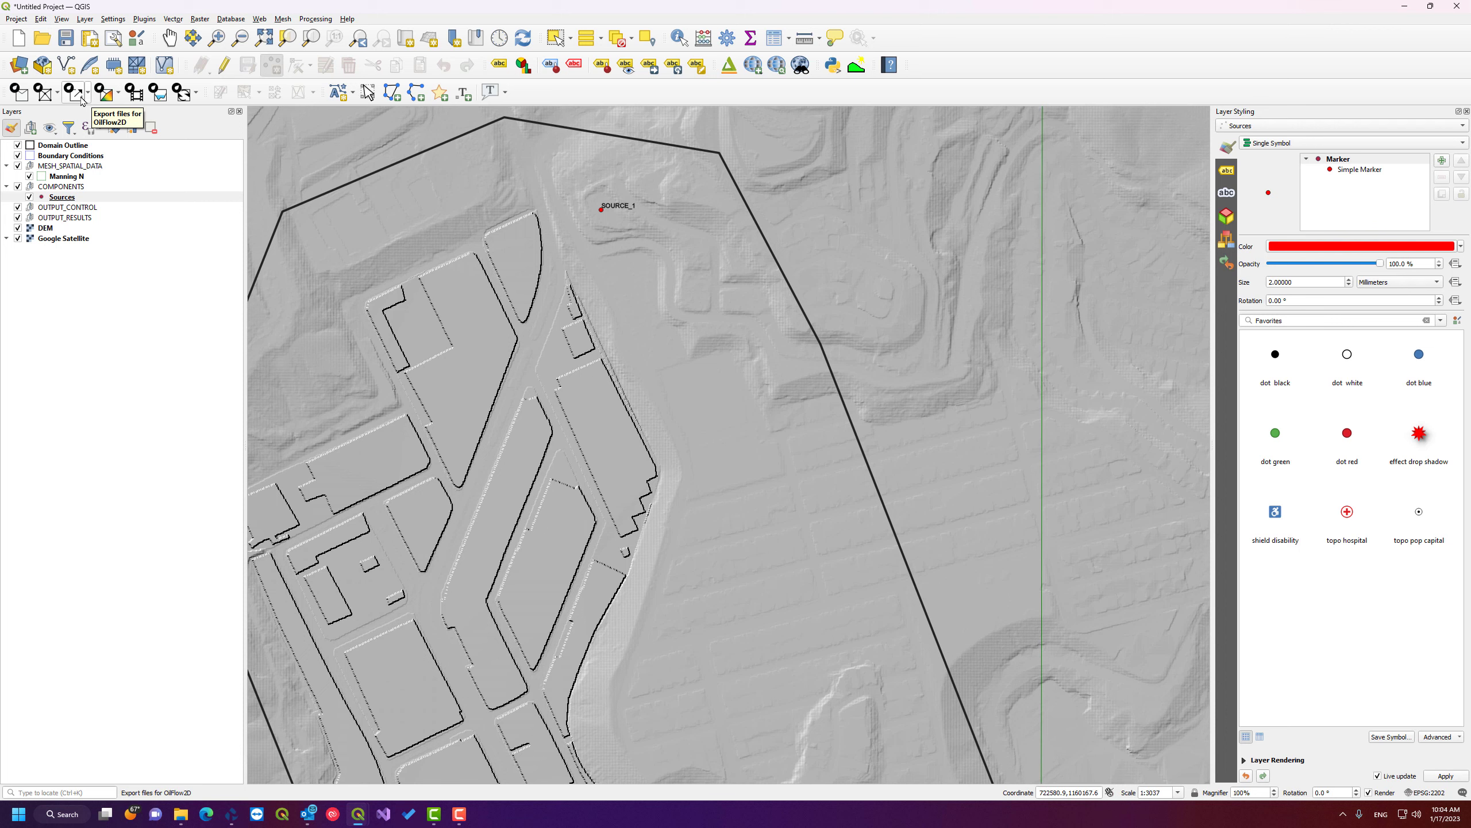
- Generate a TriMesh with elevations from the DEM raster layer and zoom to the full mesh layer
left_click(58, 94)
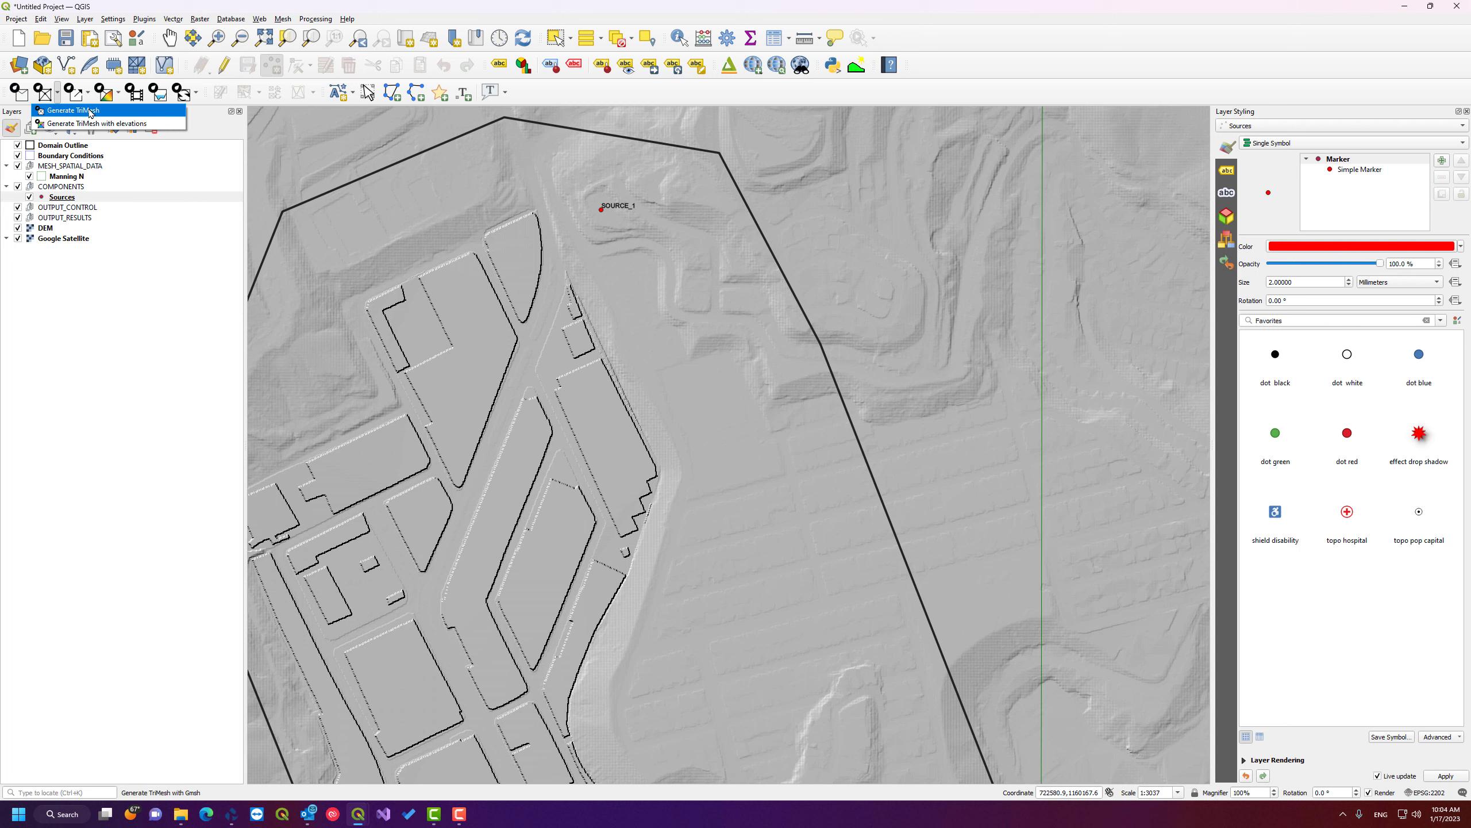
left_click(194, 95)
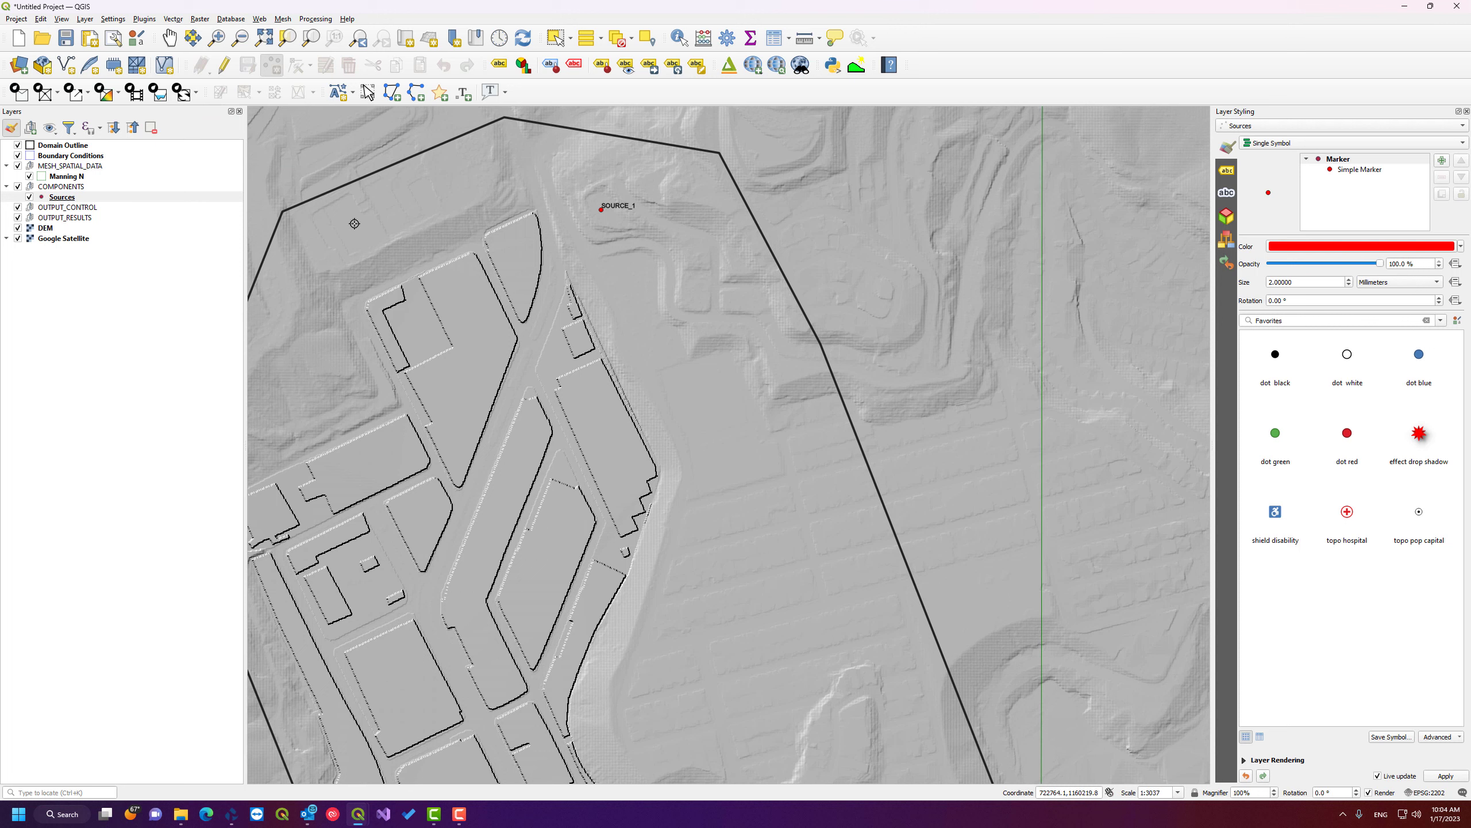
left_click(61, 93)
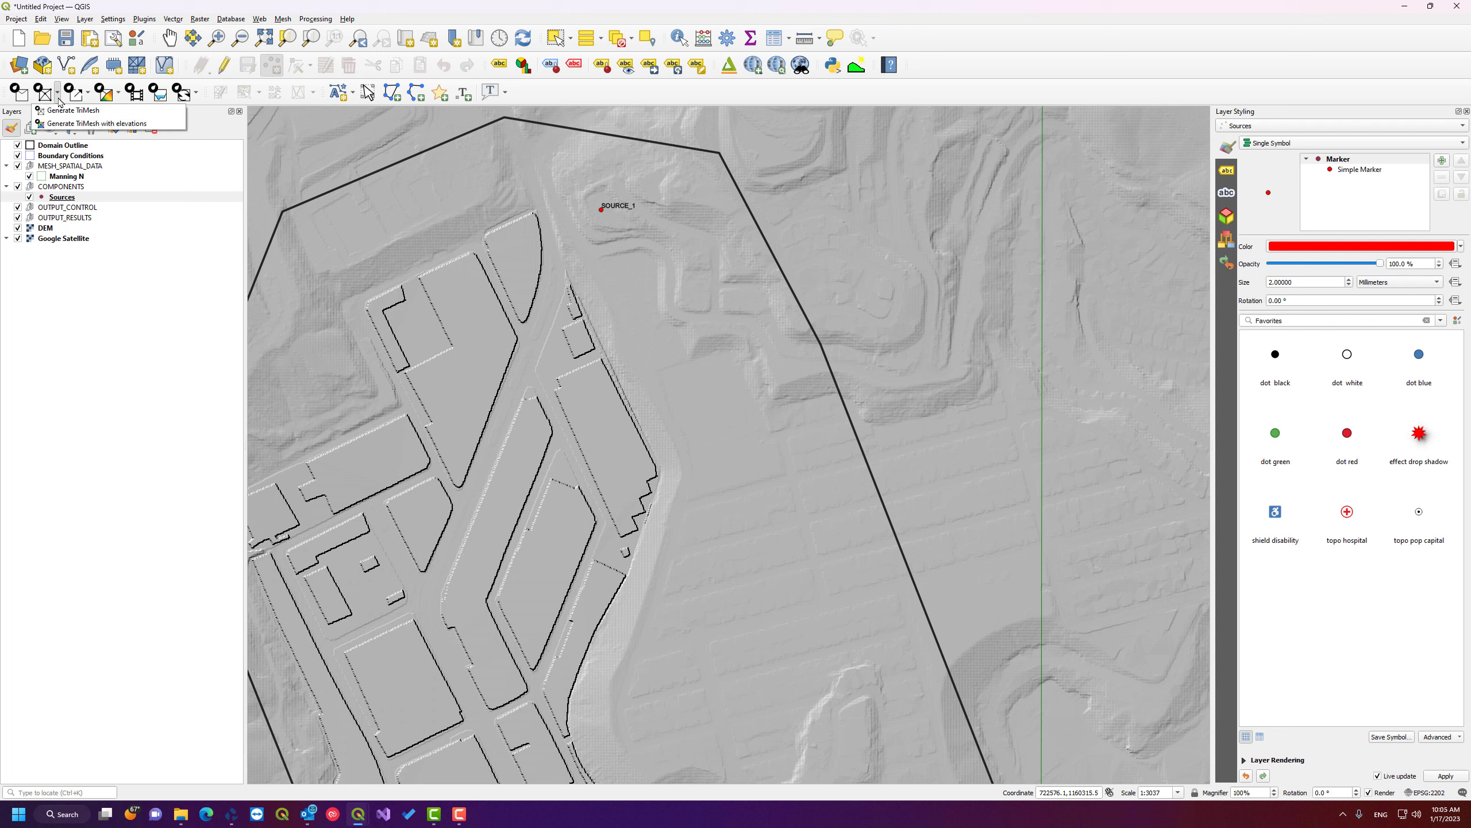
left_click(160, 124)
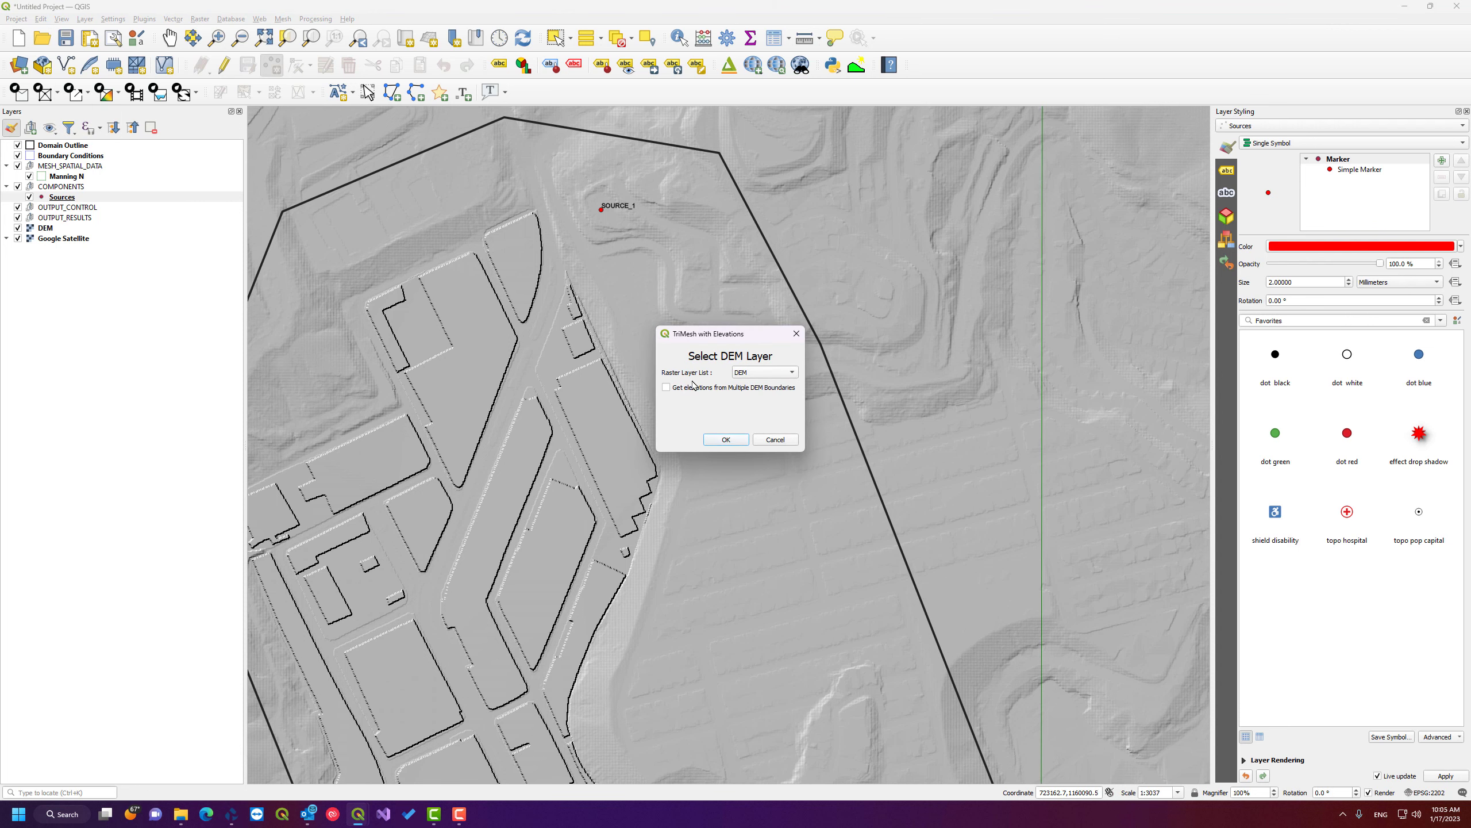
left_click(728, 440)
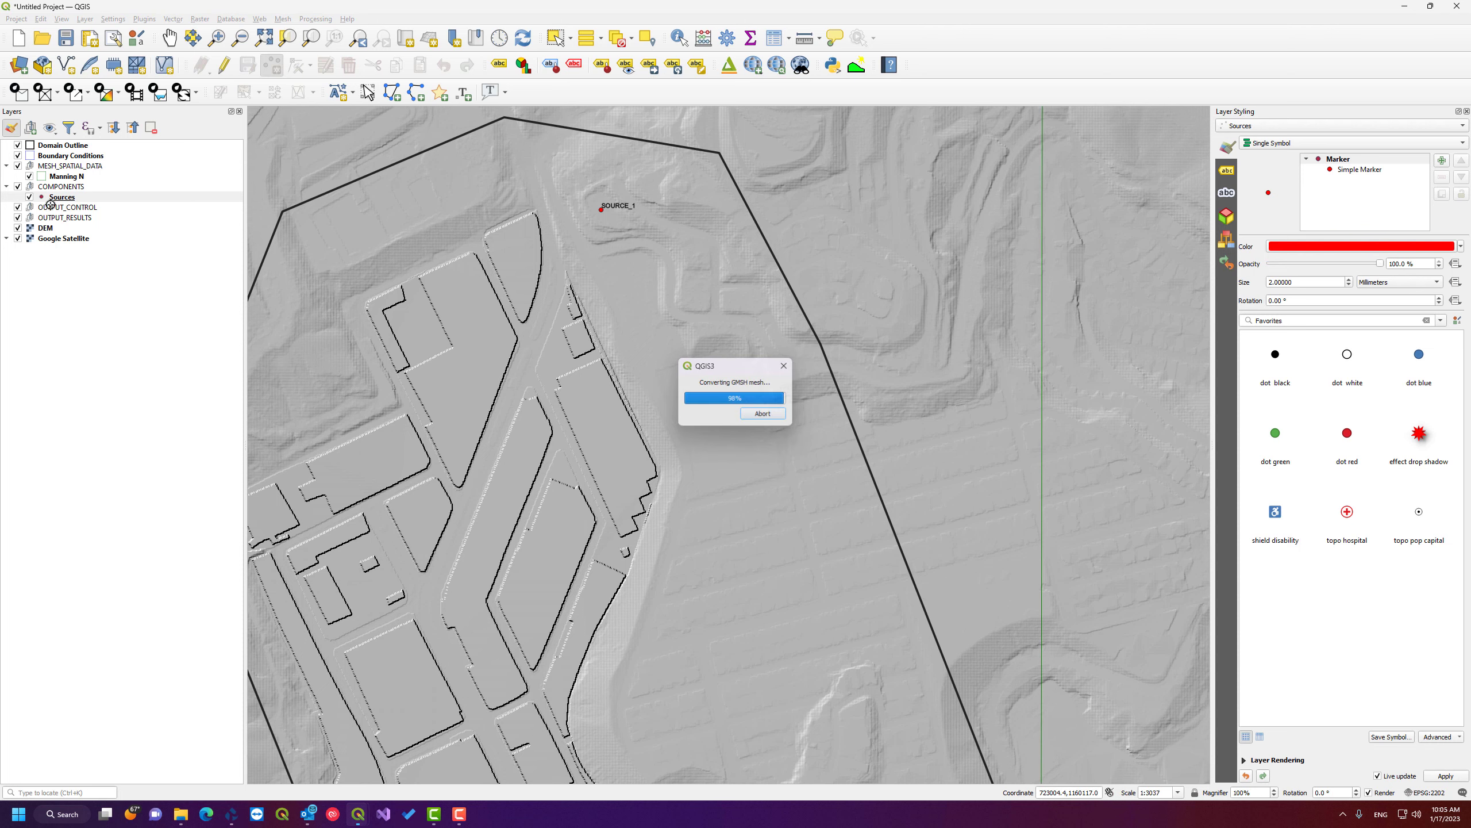
right_click(50, 145)
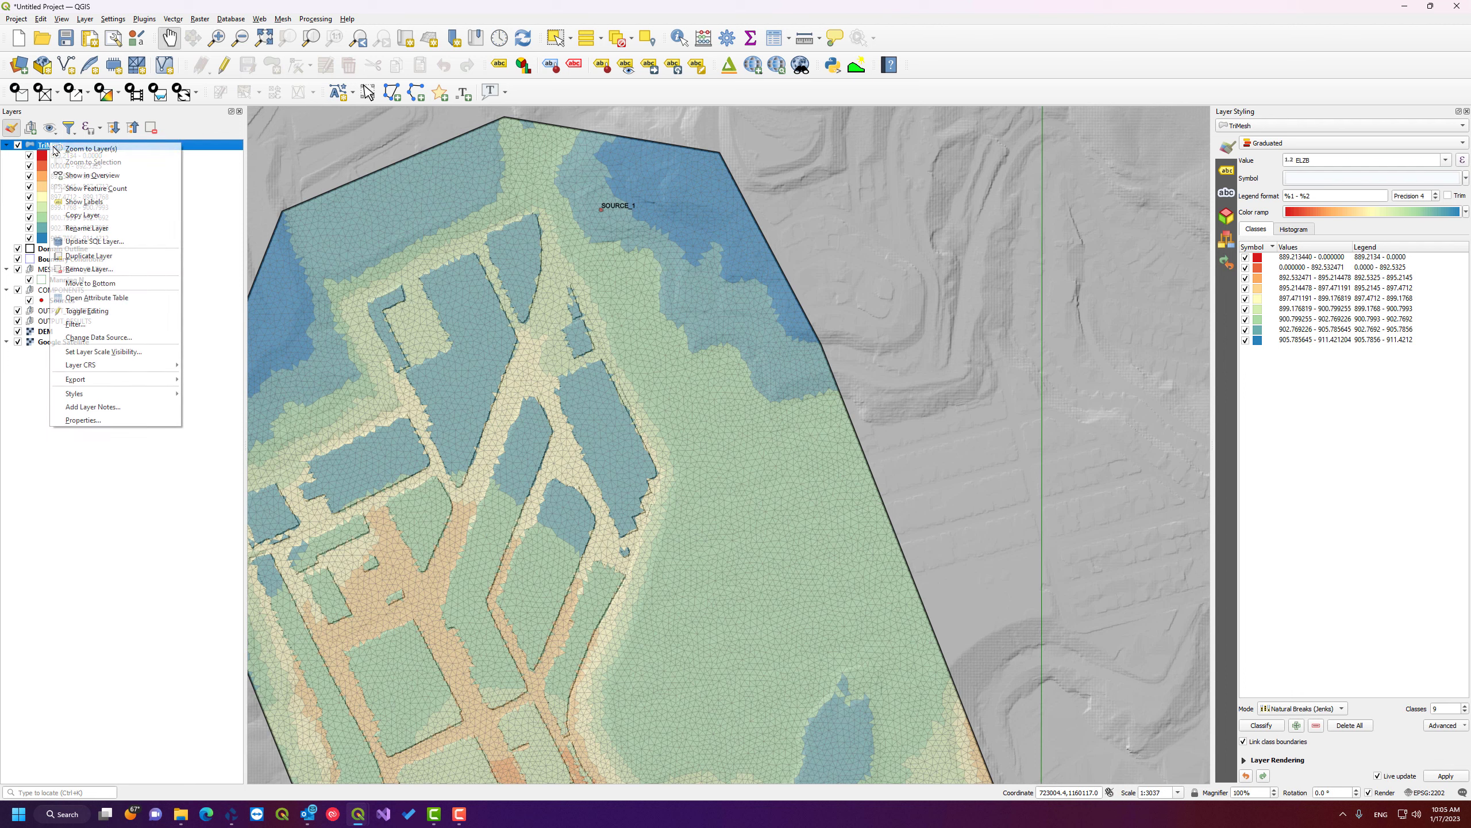
left_click(71, 153)
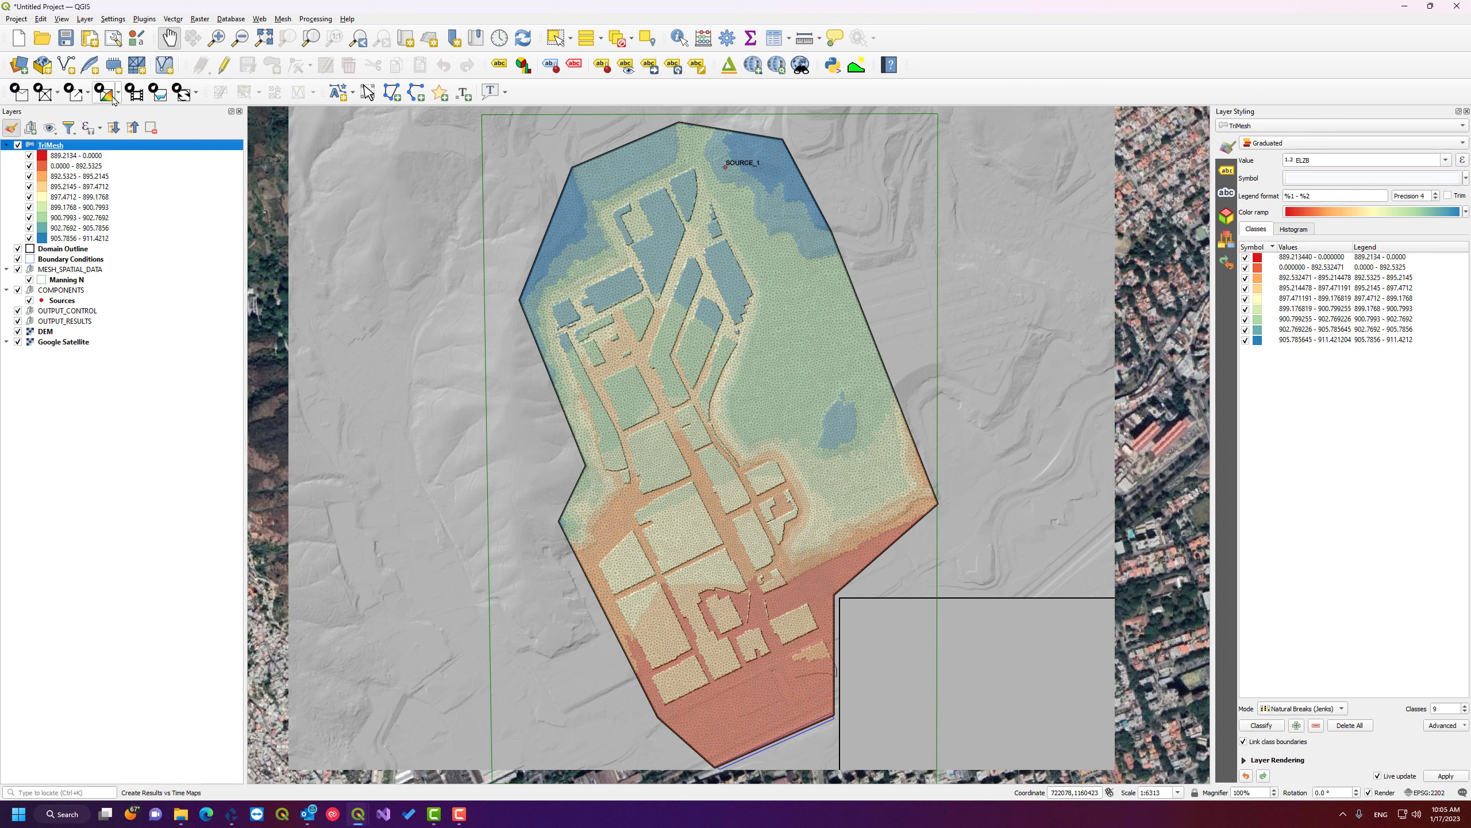
- Export the hydrodynamic files to OilFlow2D with the project name Oilspill
left_click(195, 93)
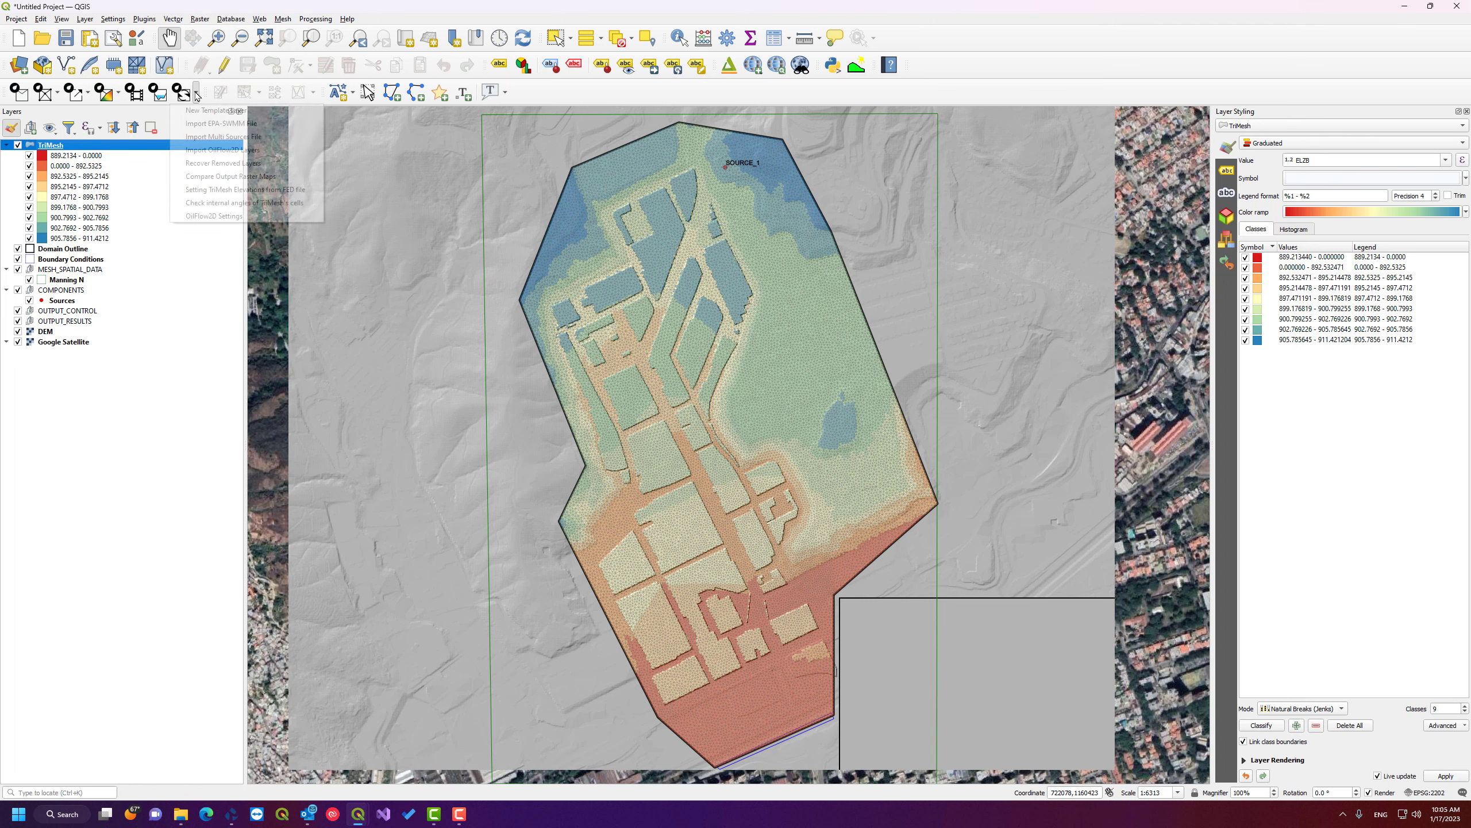
left_click(89, 95)
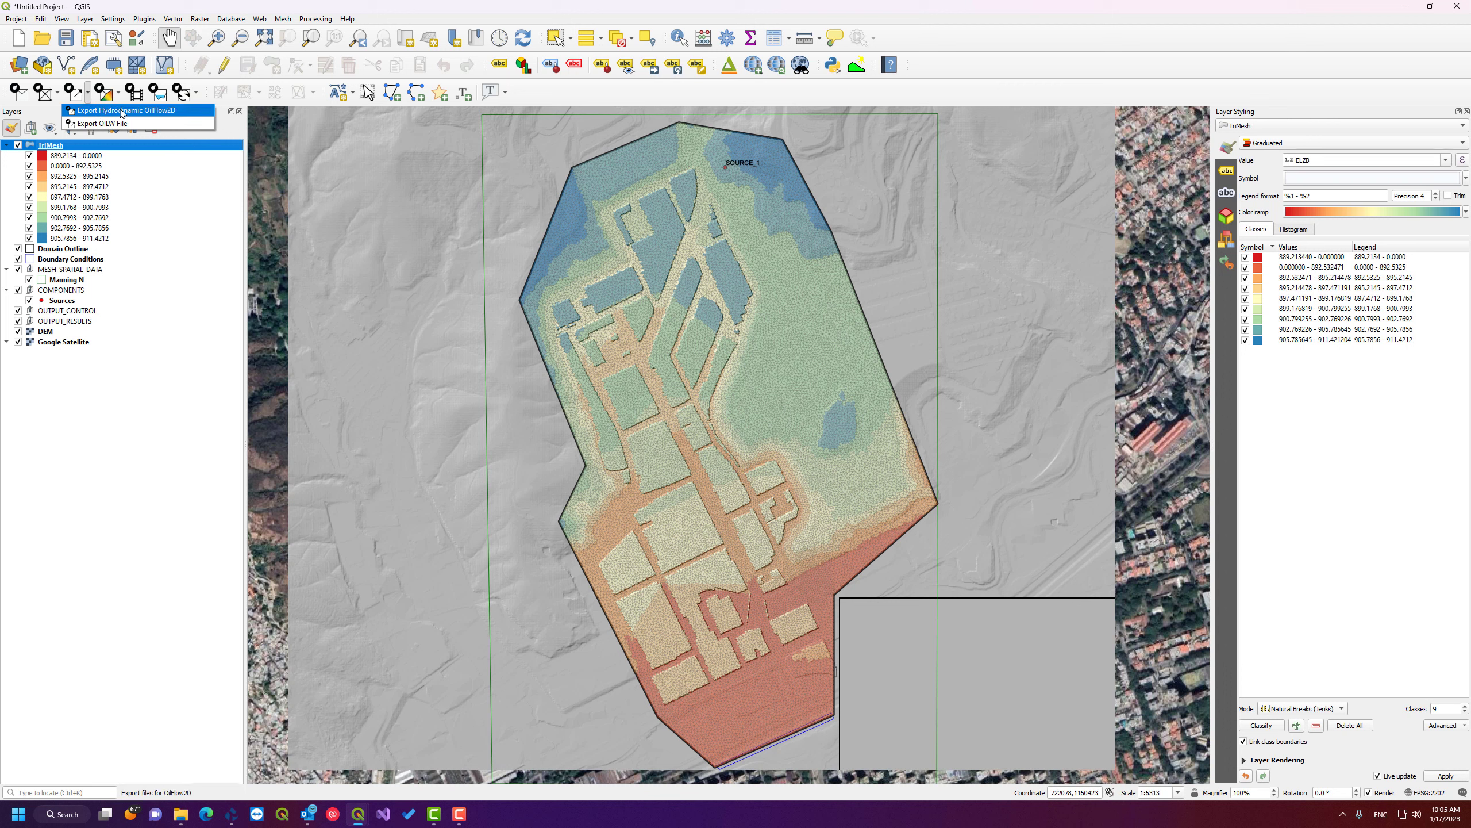
left_click(182, 116)
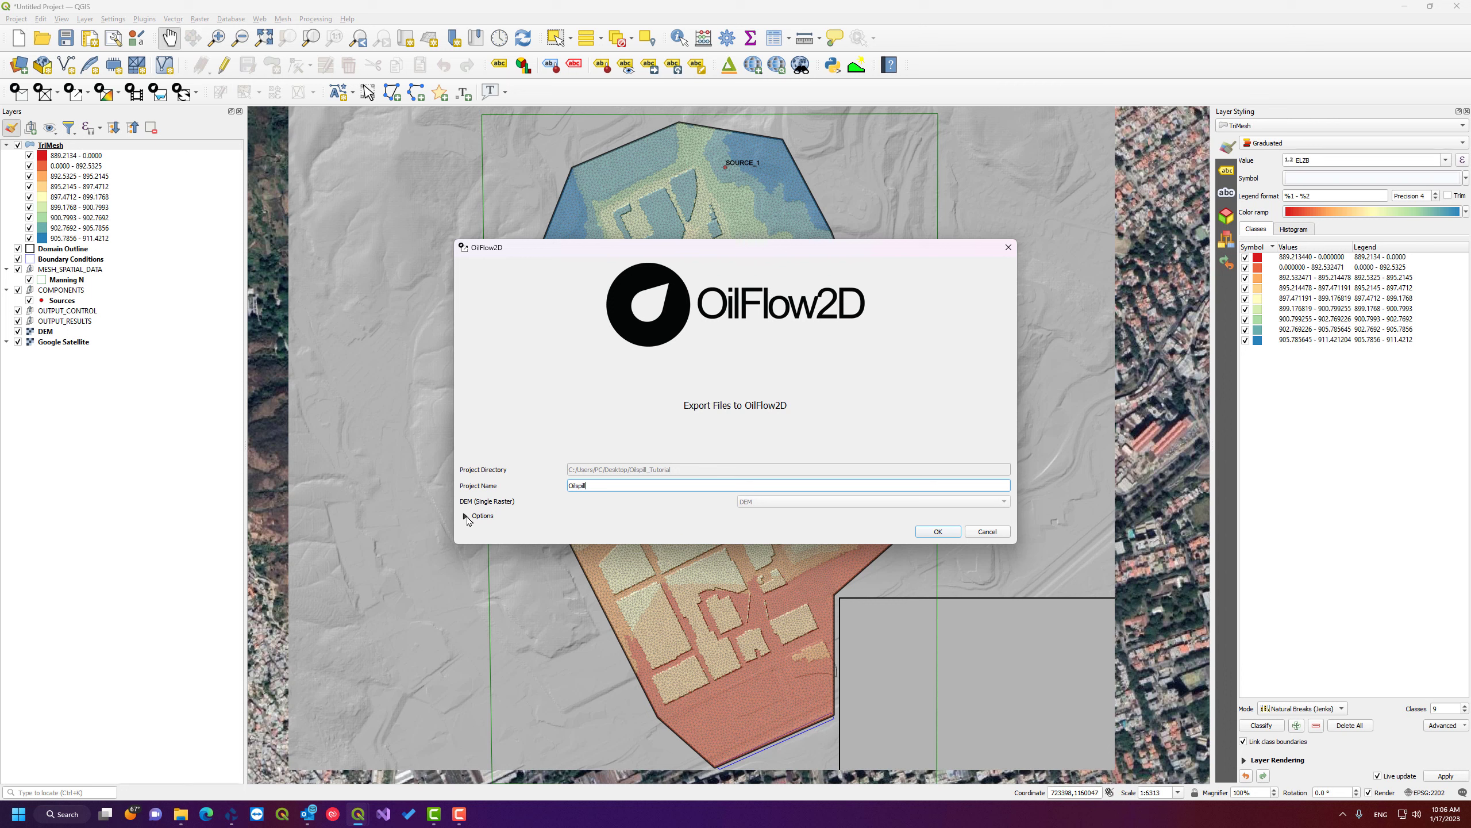
left_click(950, 535)
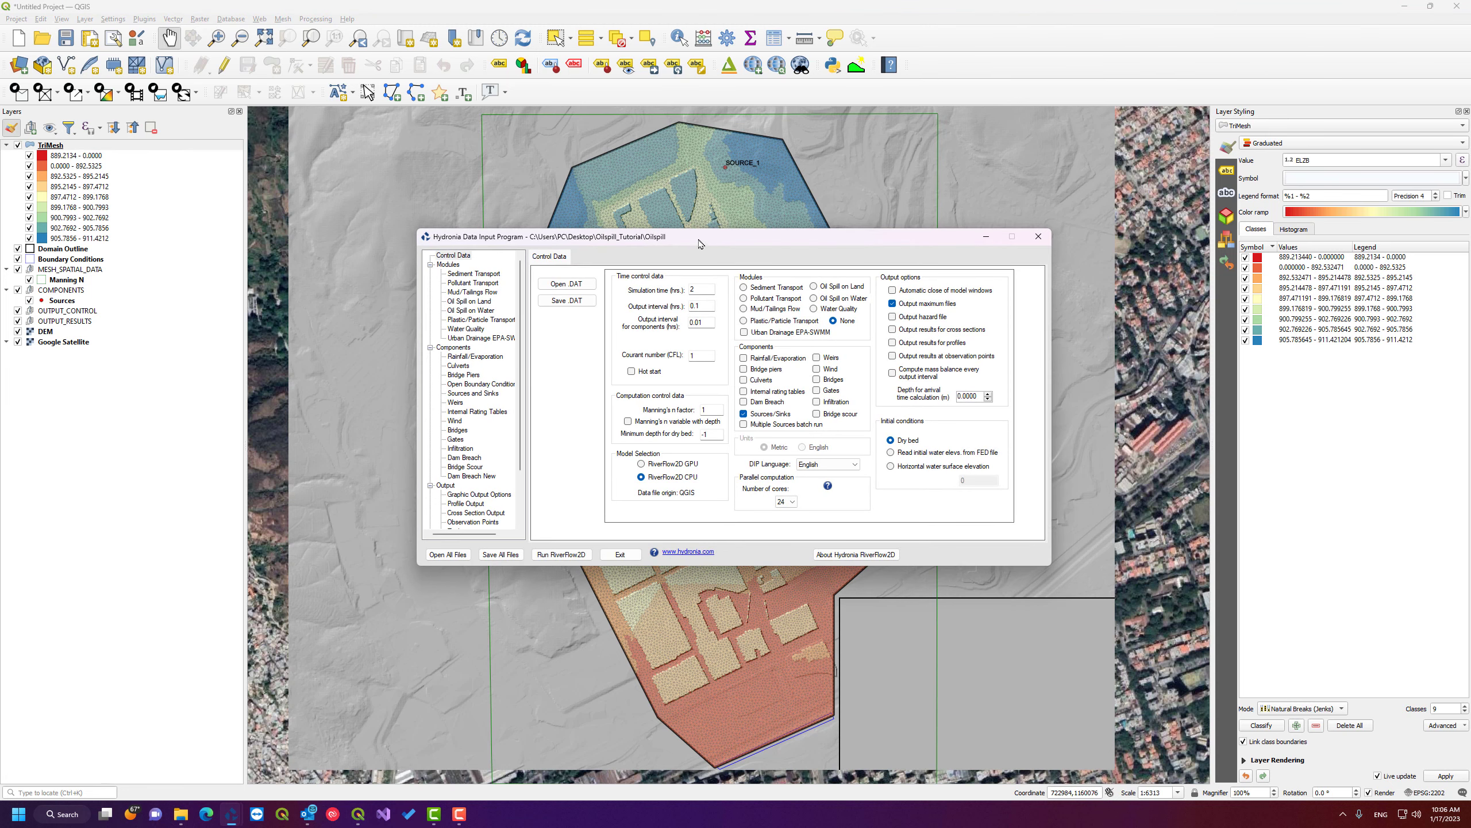
- In the Hydronia Data Input Program, set the output interval for components to 0.1 hrs and select the Oil Spill on Land module
left_click_drag(697, 238, 646, 263)
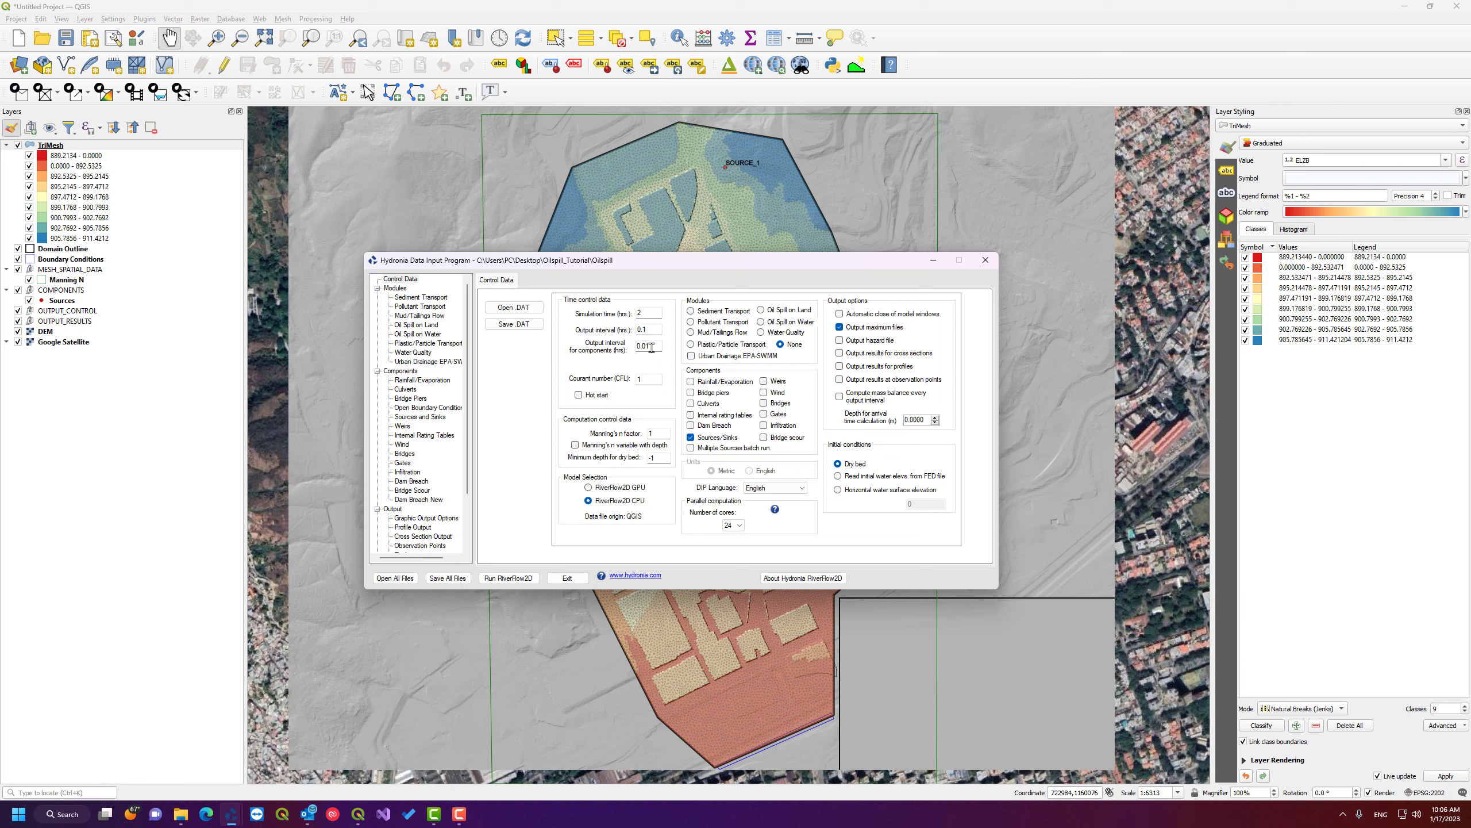
left_click(646, 347)
key("BackSpace")
left_click(783, 310)
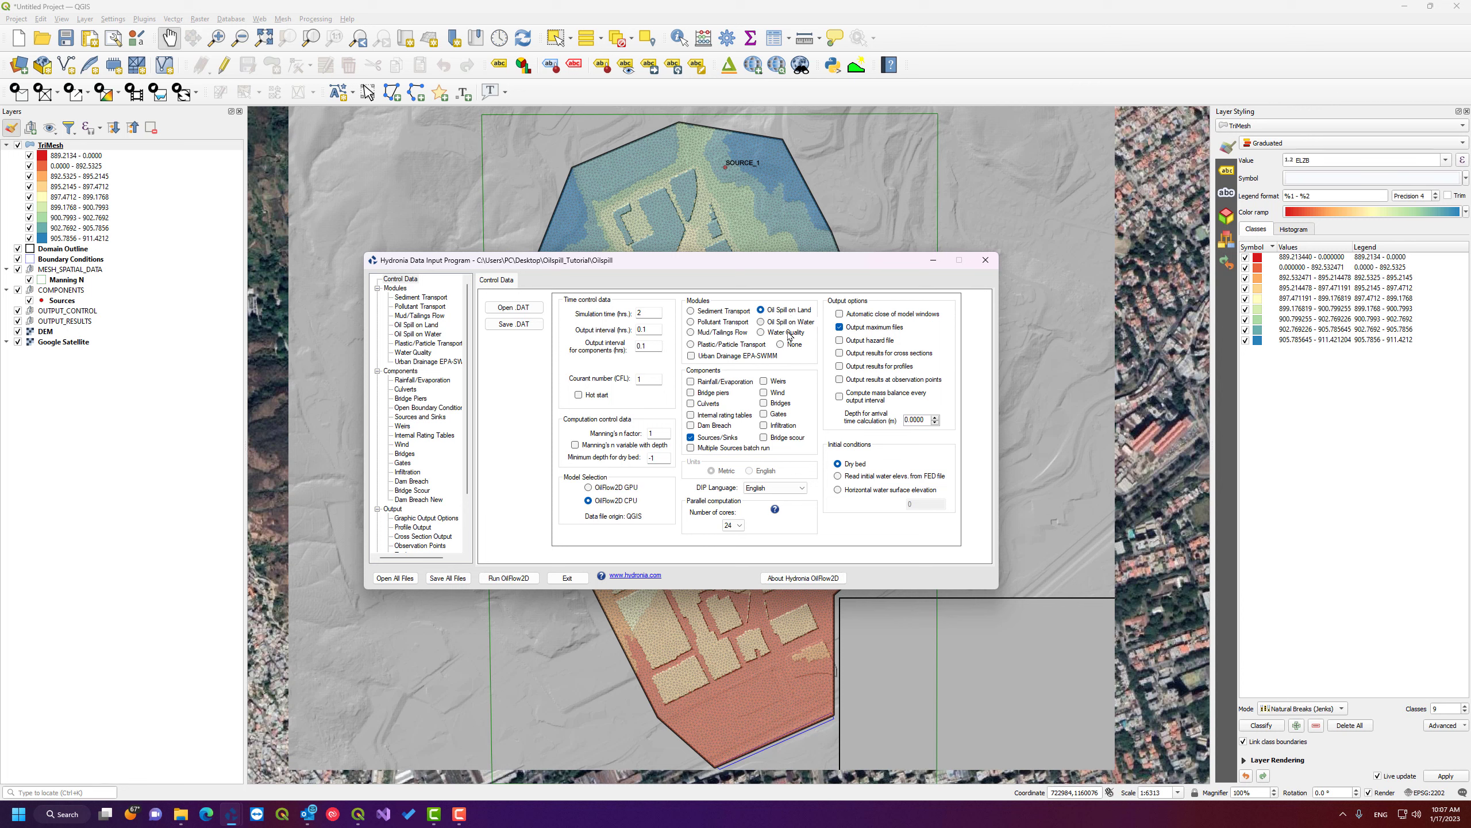
- Choose the Basic Model for Oil Spill on Land and save its parameters as Oilspill.OILP
left_click(431, 329)
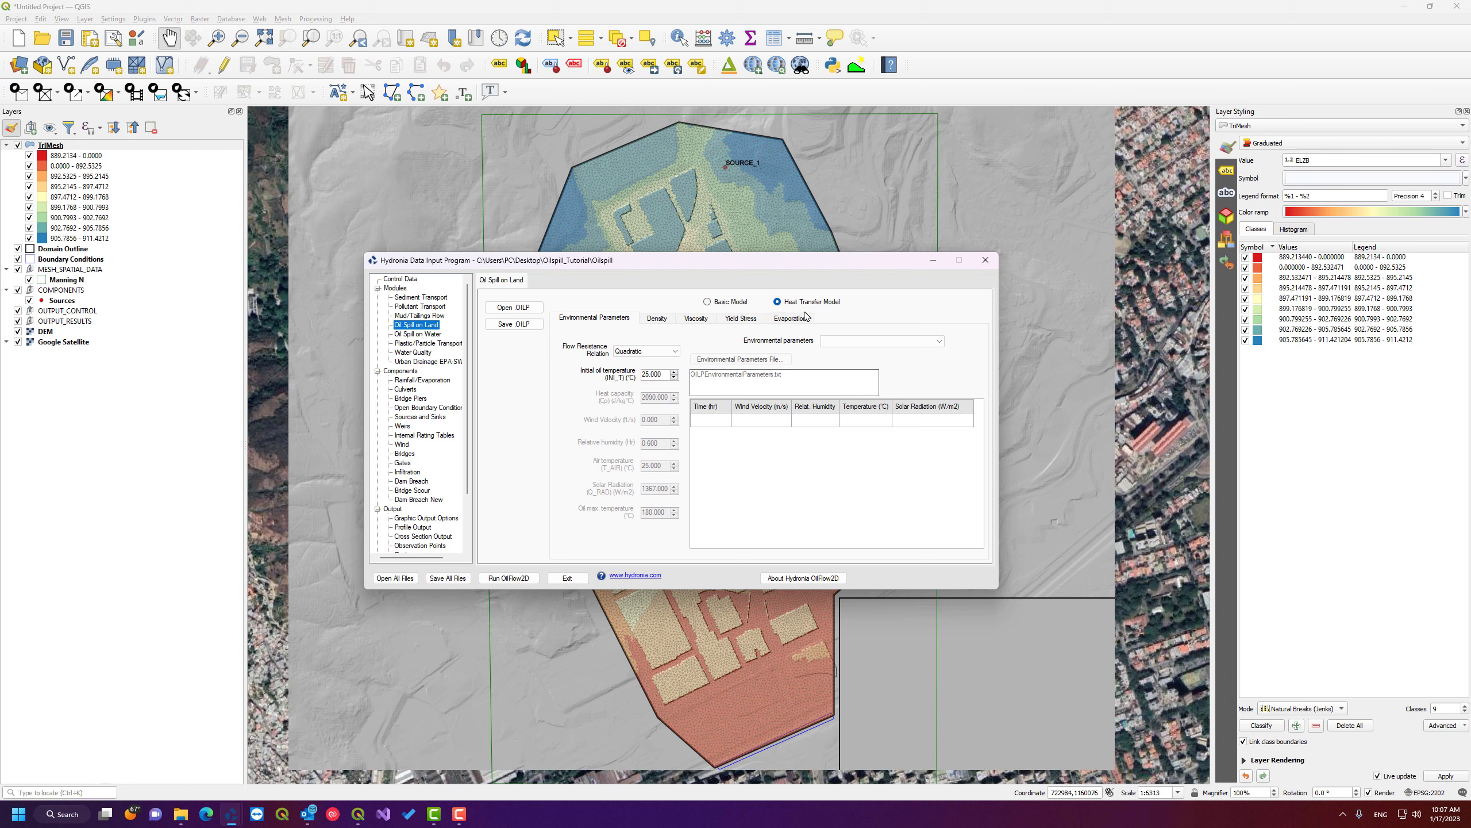
left_click(729, 302)
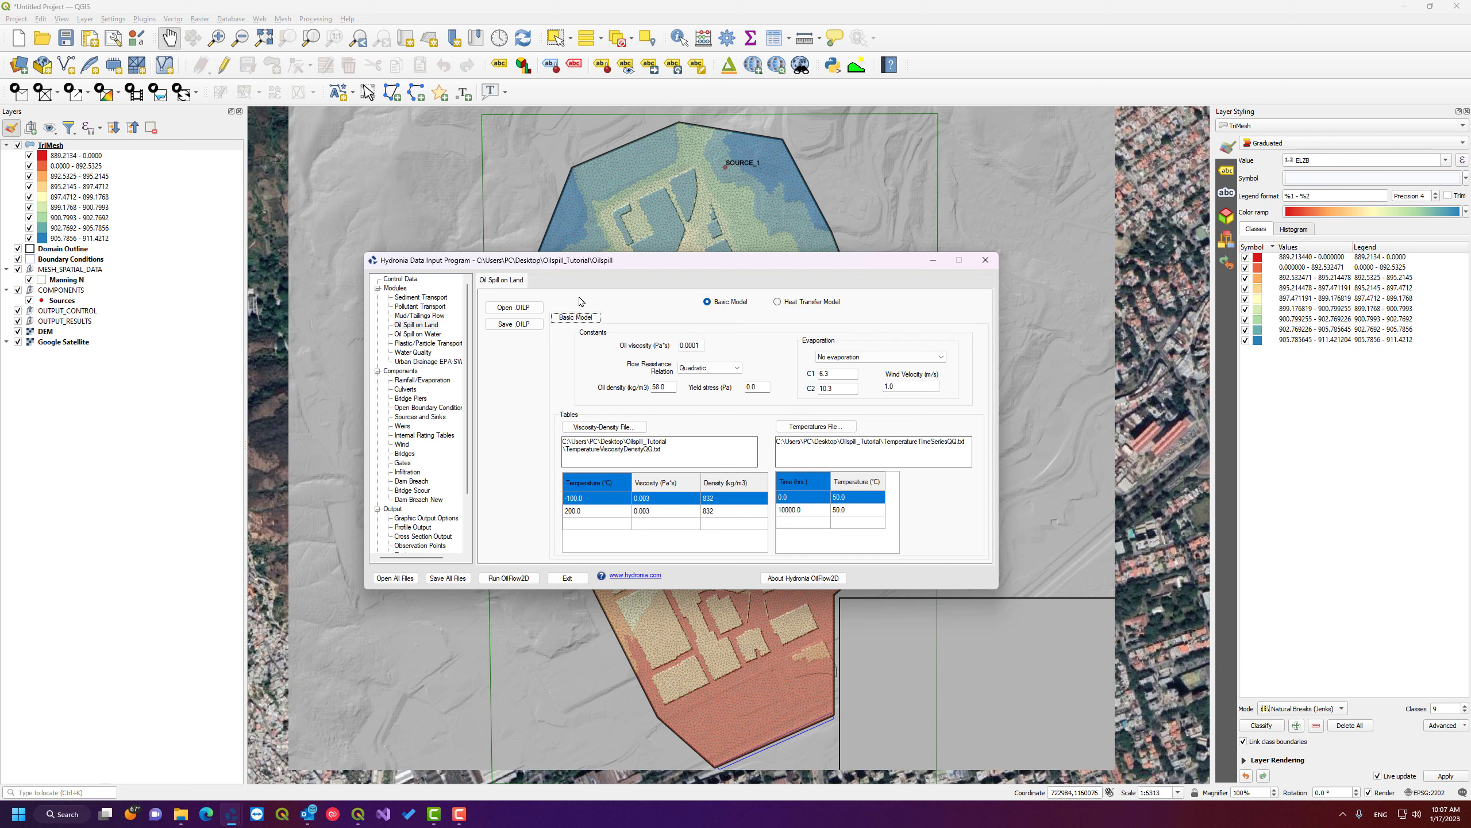
left_click(512, 328)
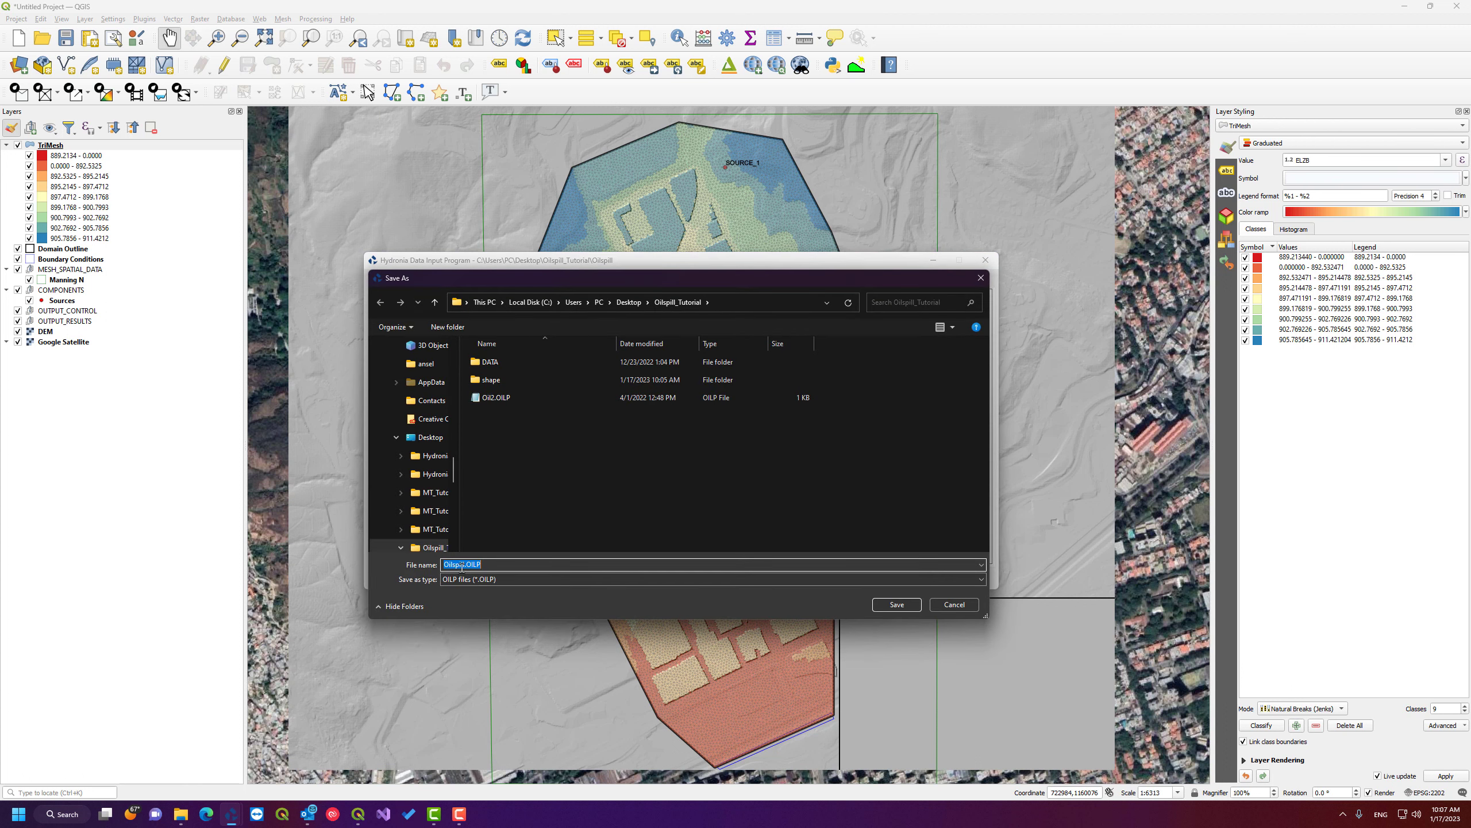
left_click(898, 604)
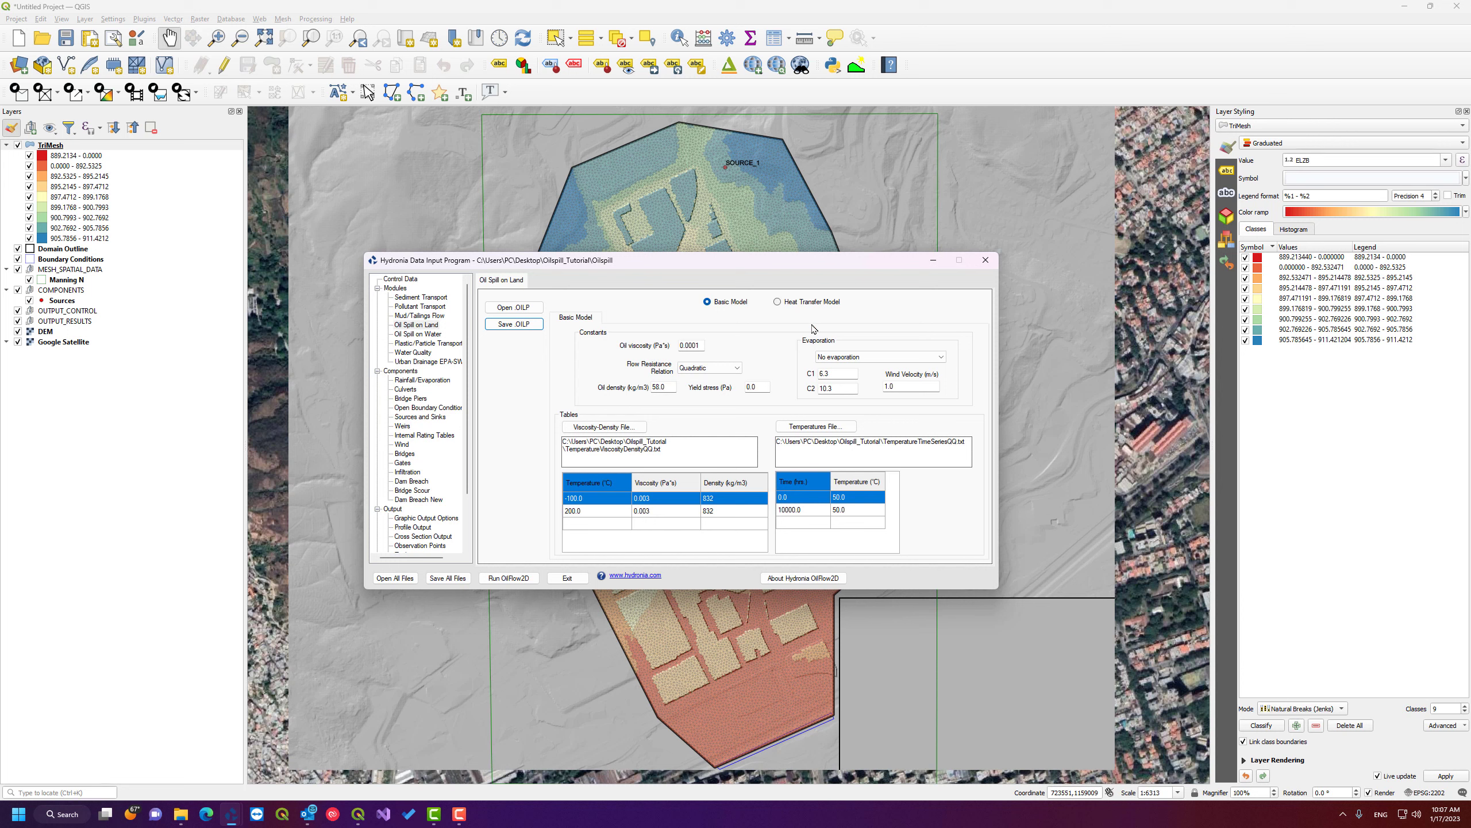
- Save the control data as Oilspill.dat, replacing the existing file
left_click(415, 281)
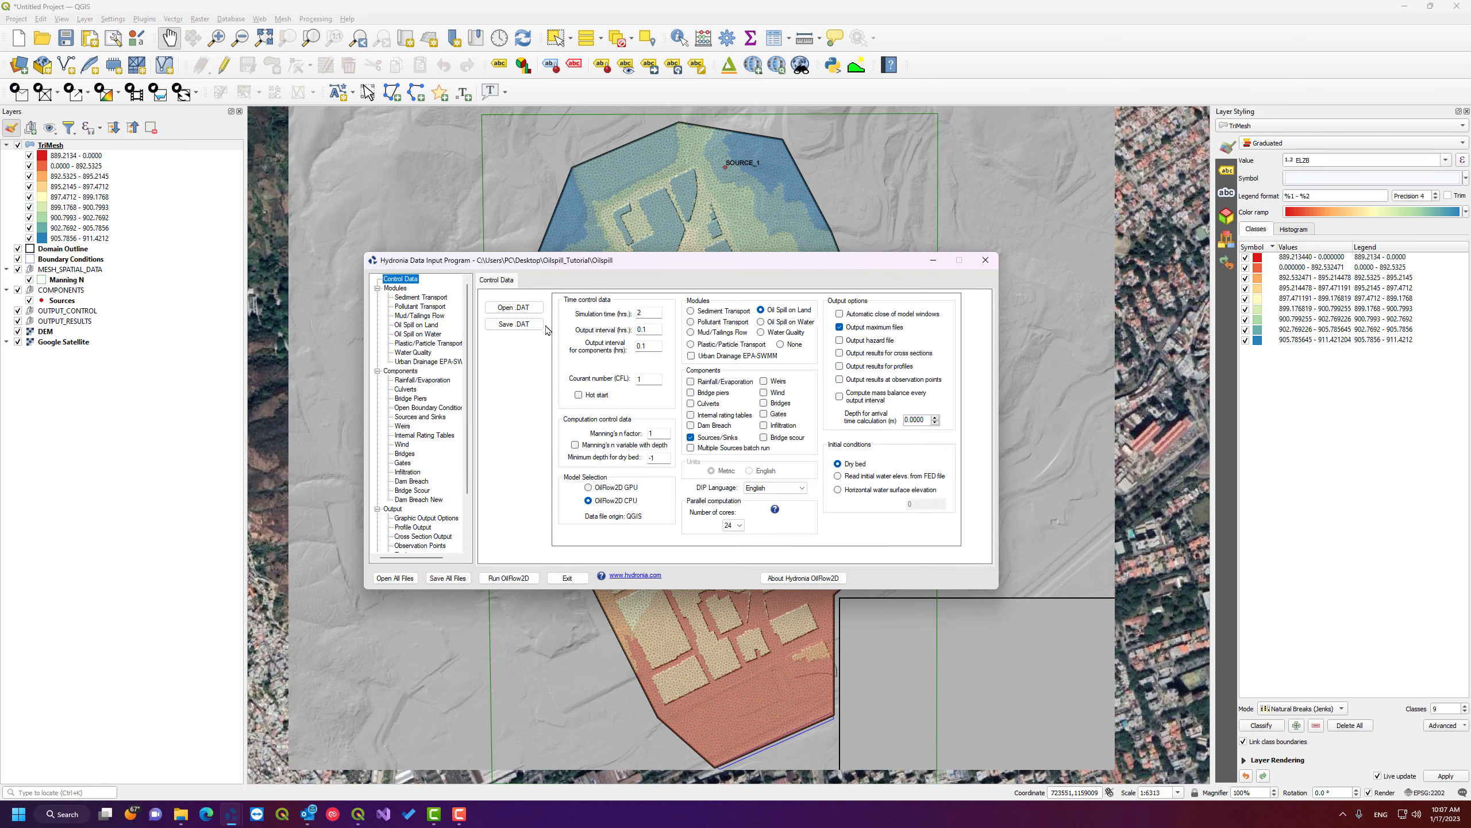
left_click(511, 325)
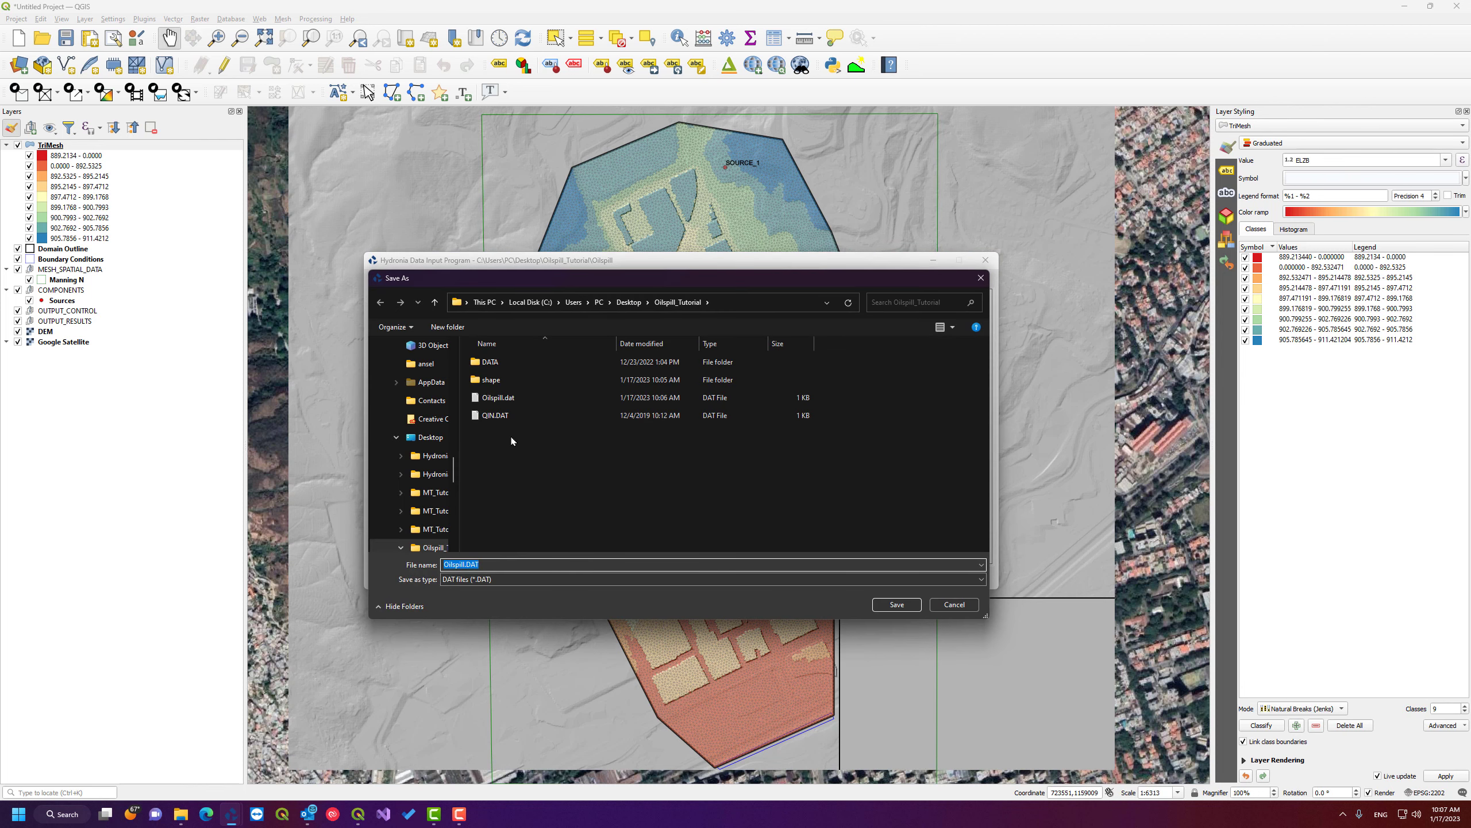
left_click(504, 398)
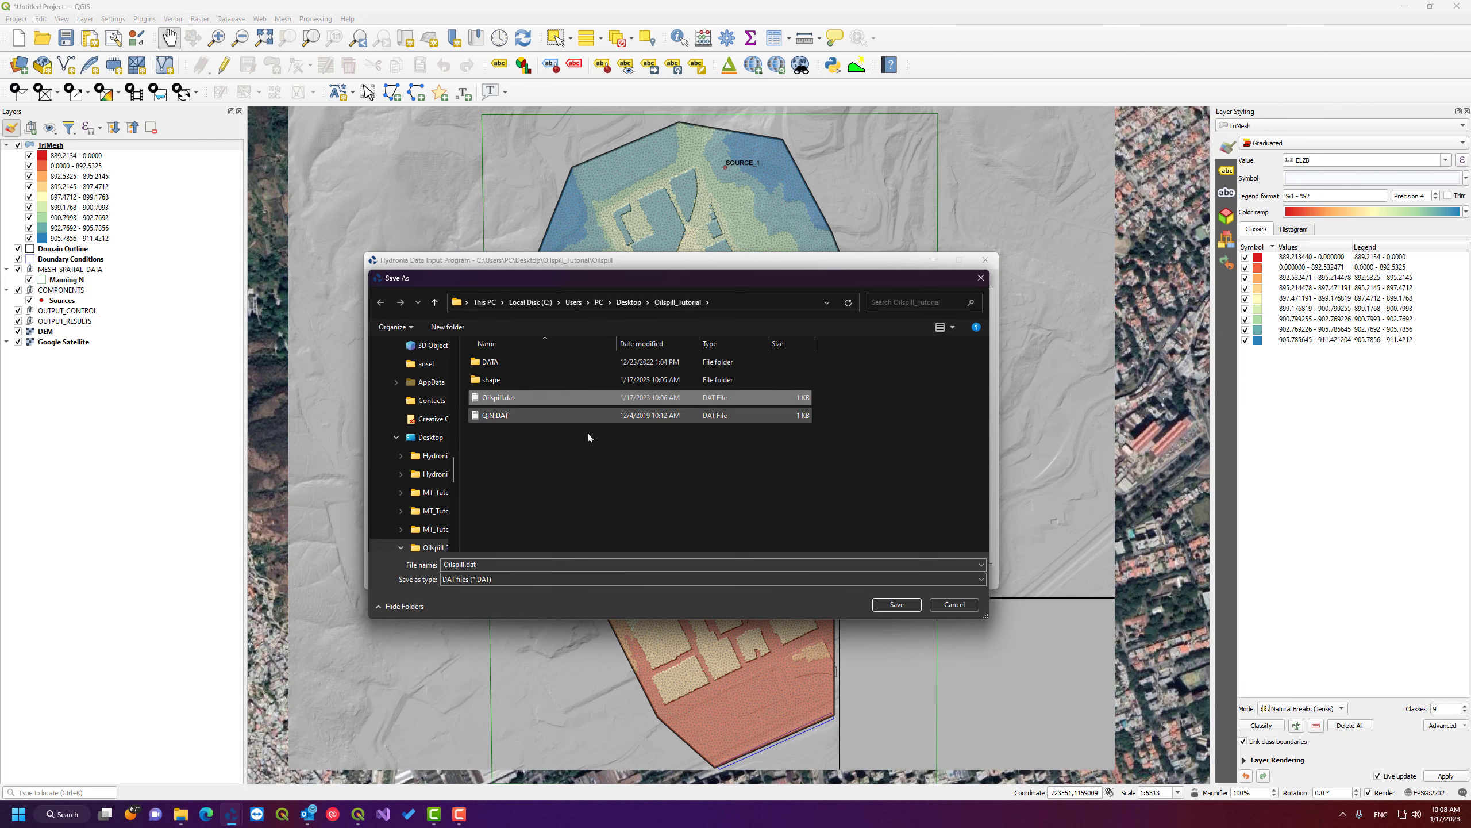
left_click(898, 606)
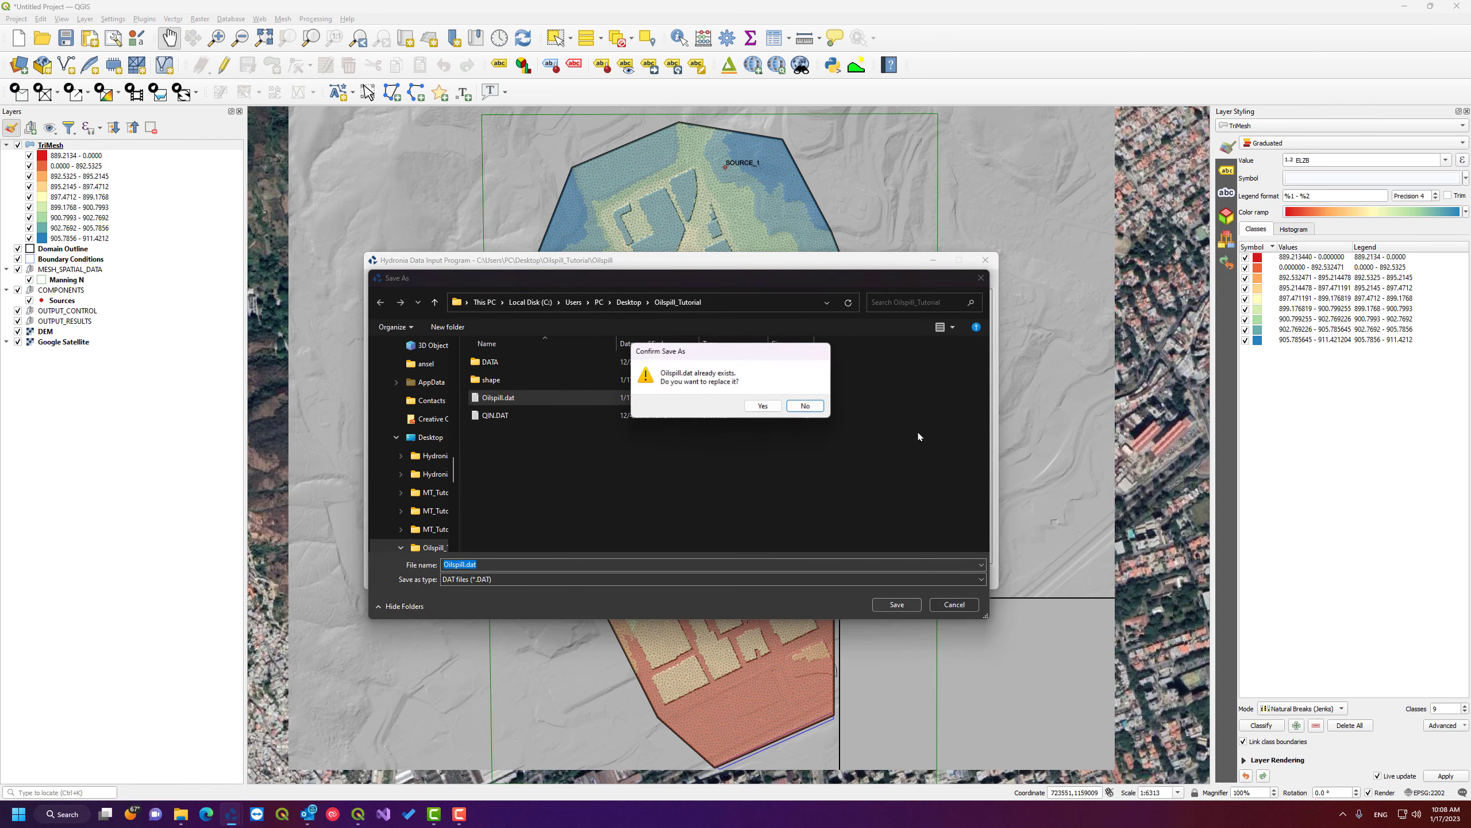
left_click(767, 408)
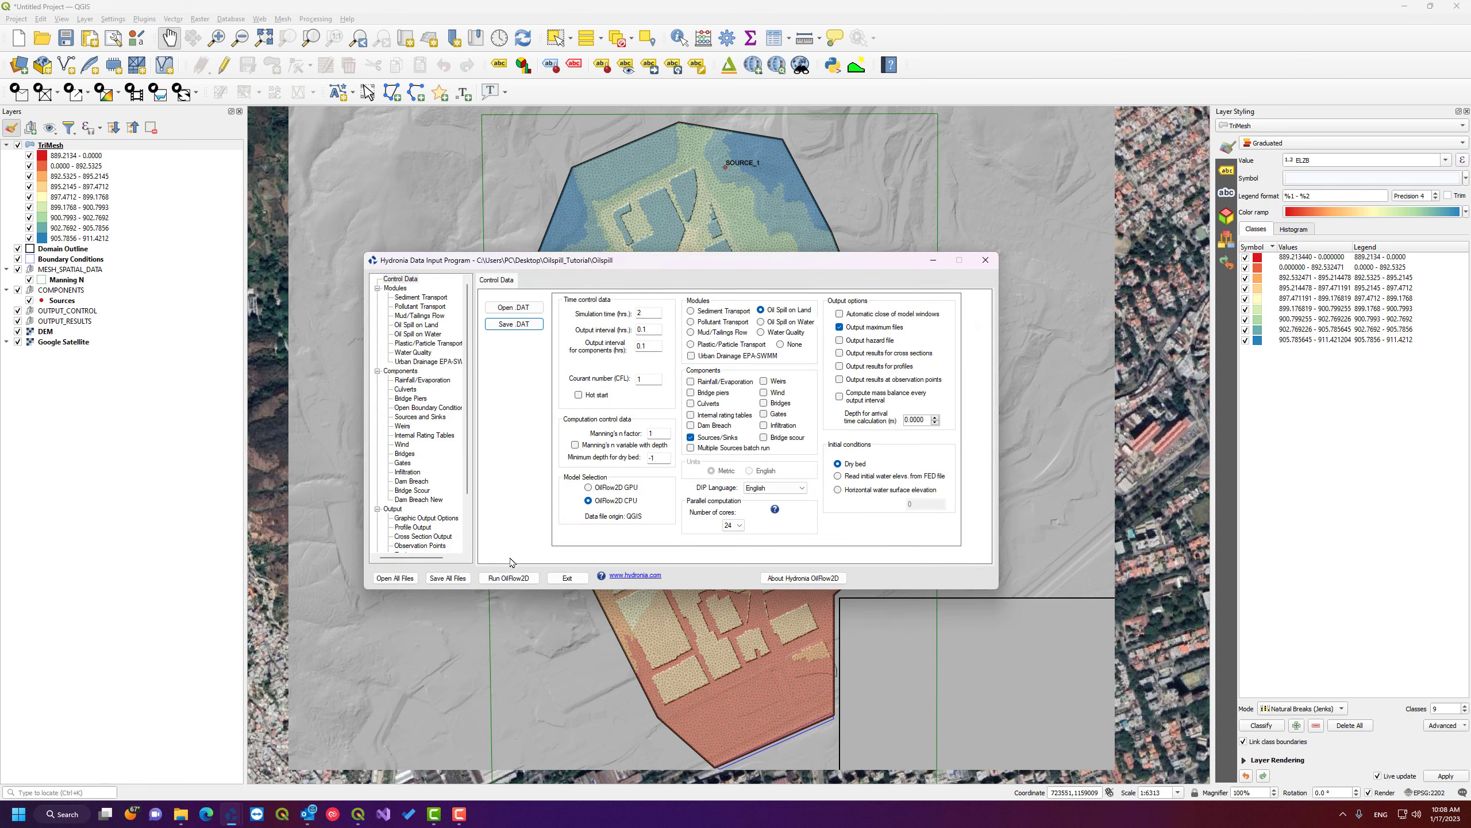
- Run the OilFlow2D simulation to completion, then close the model windows and exit the Data Input Program without saving changes
left_click(508, 577)
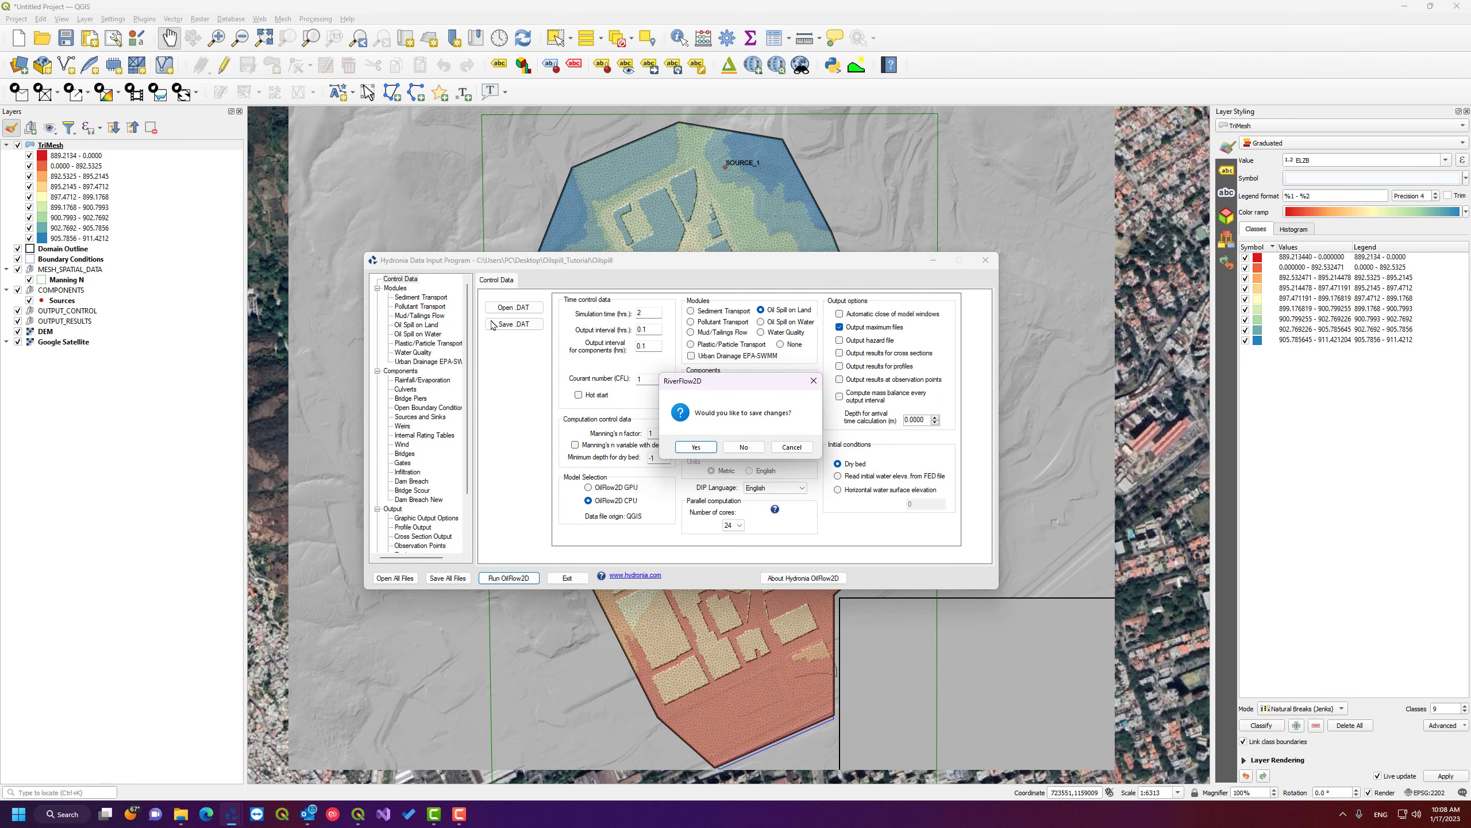
left_click(745, 448)
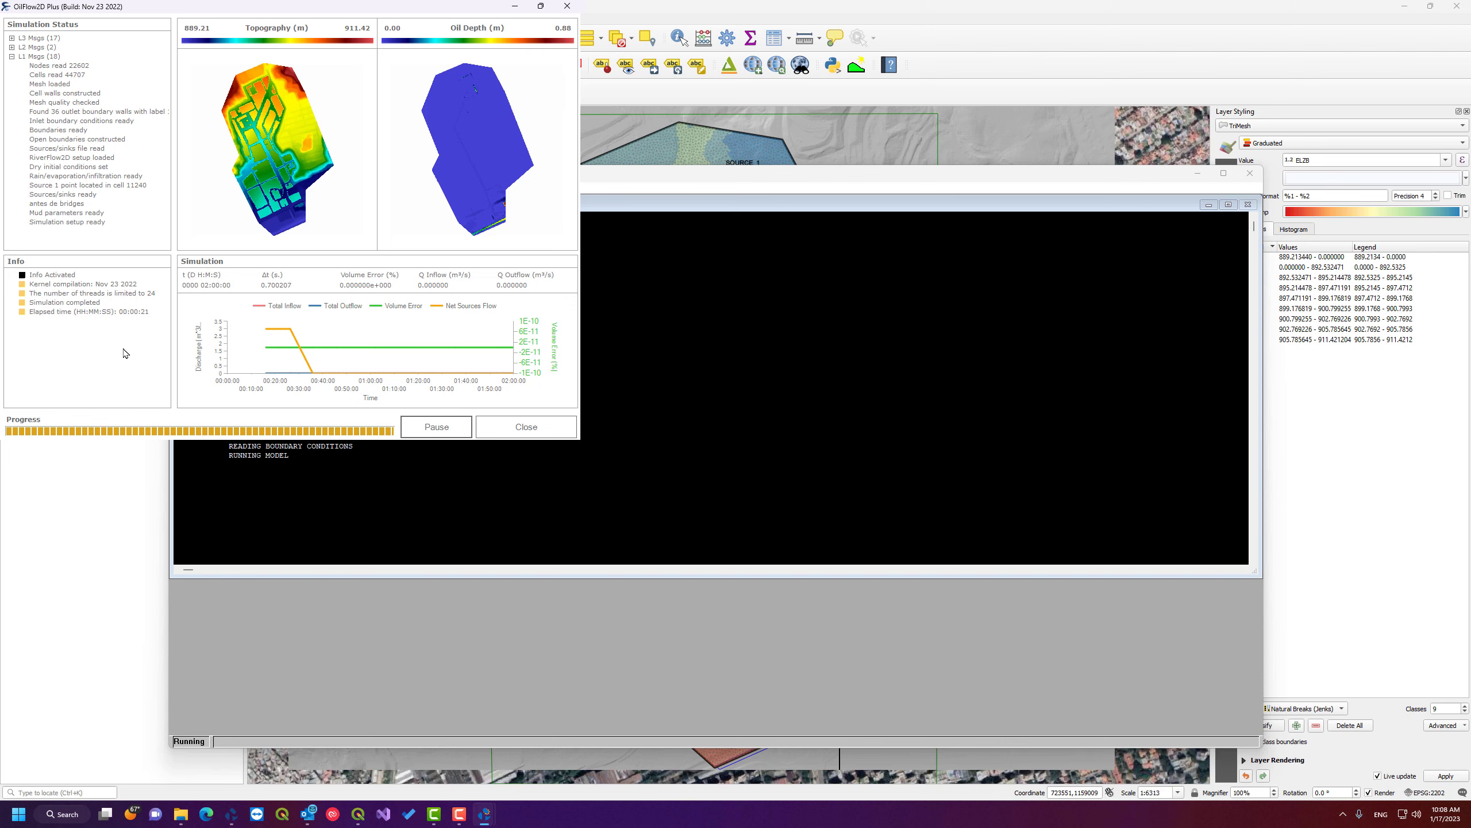
left_click(538, 431)
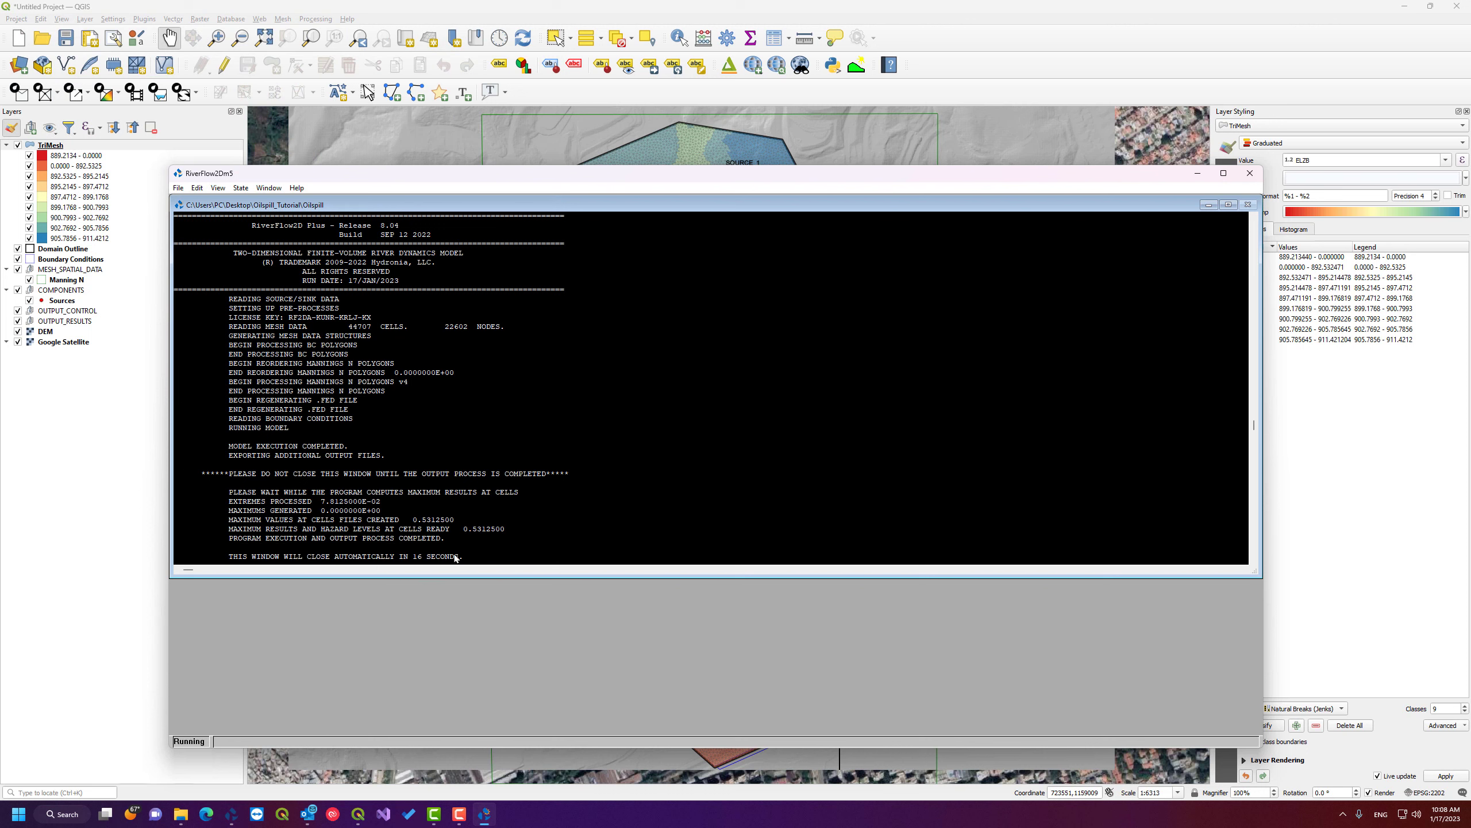
left_click(1250, 174)
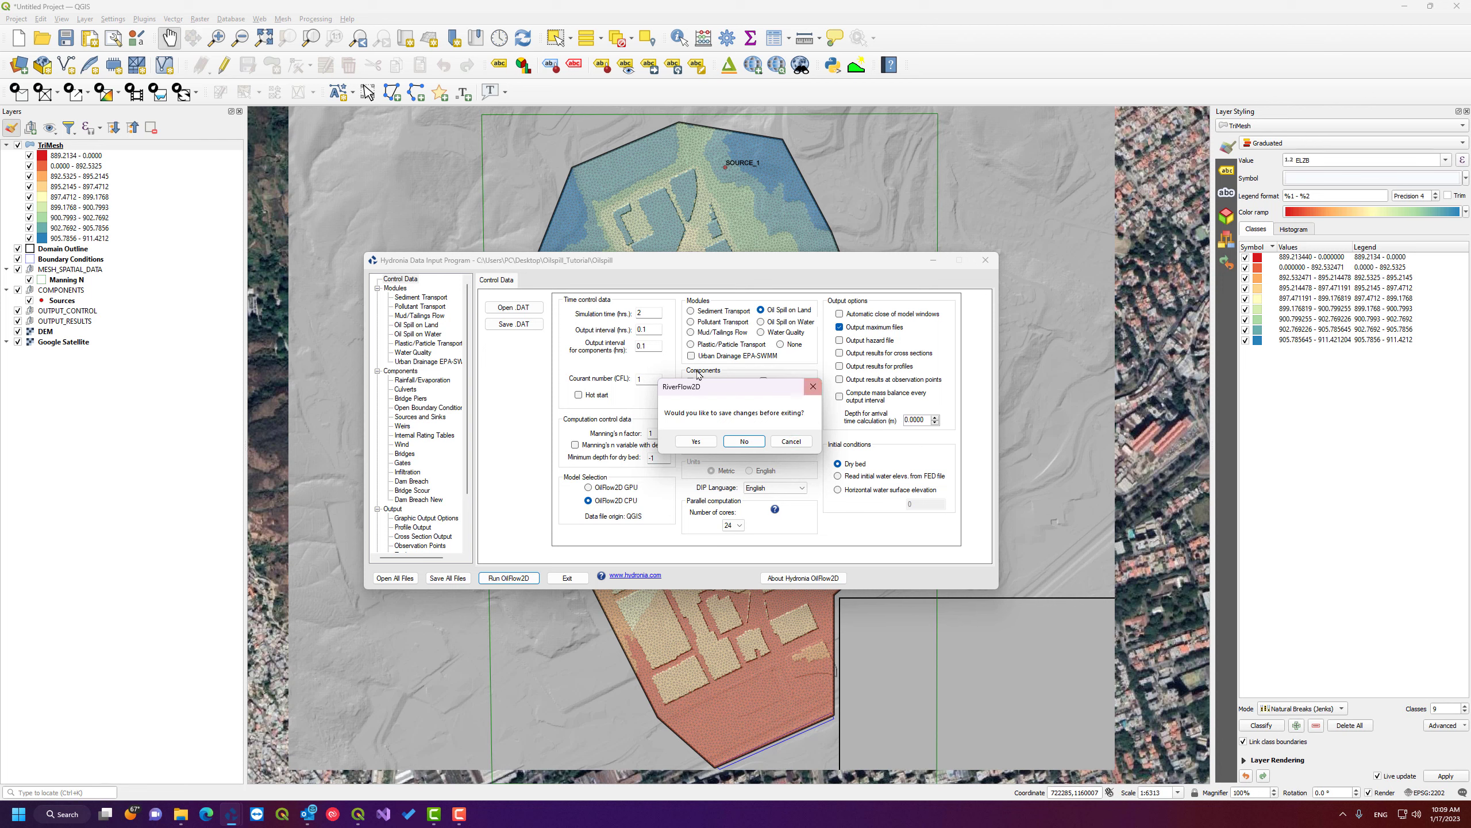
left_click(746, 441)
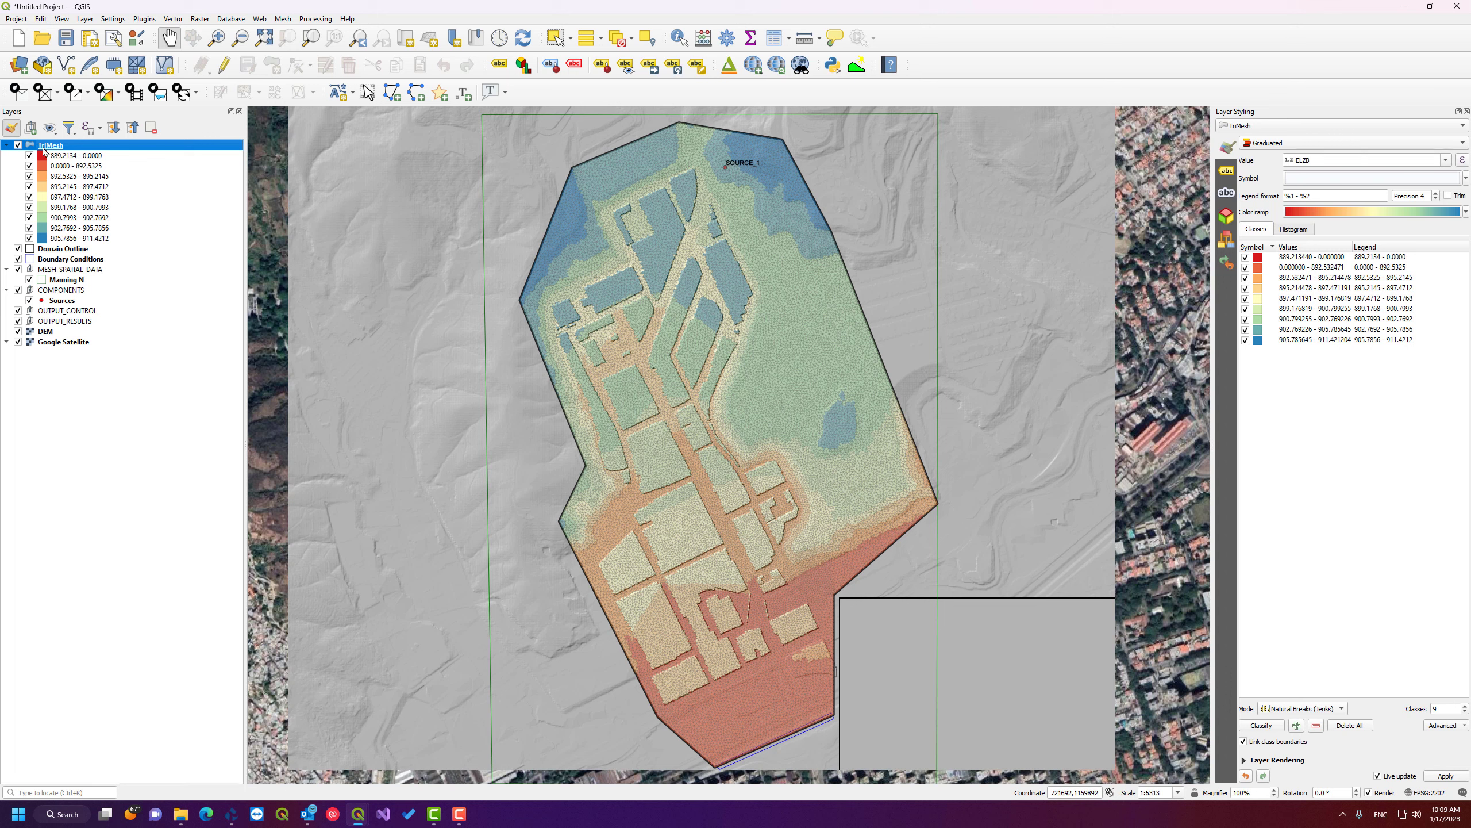
- Hide the TriMesh layer and create a Maximum depth cells map from Oilspill_cells_max.textout
left_click(18, 145)
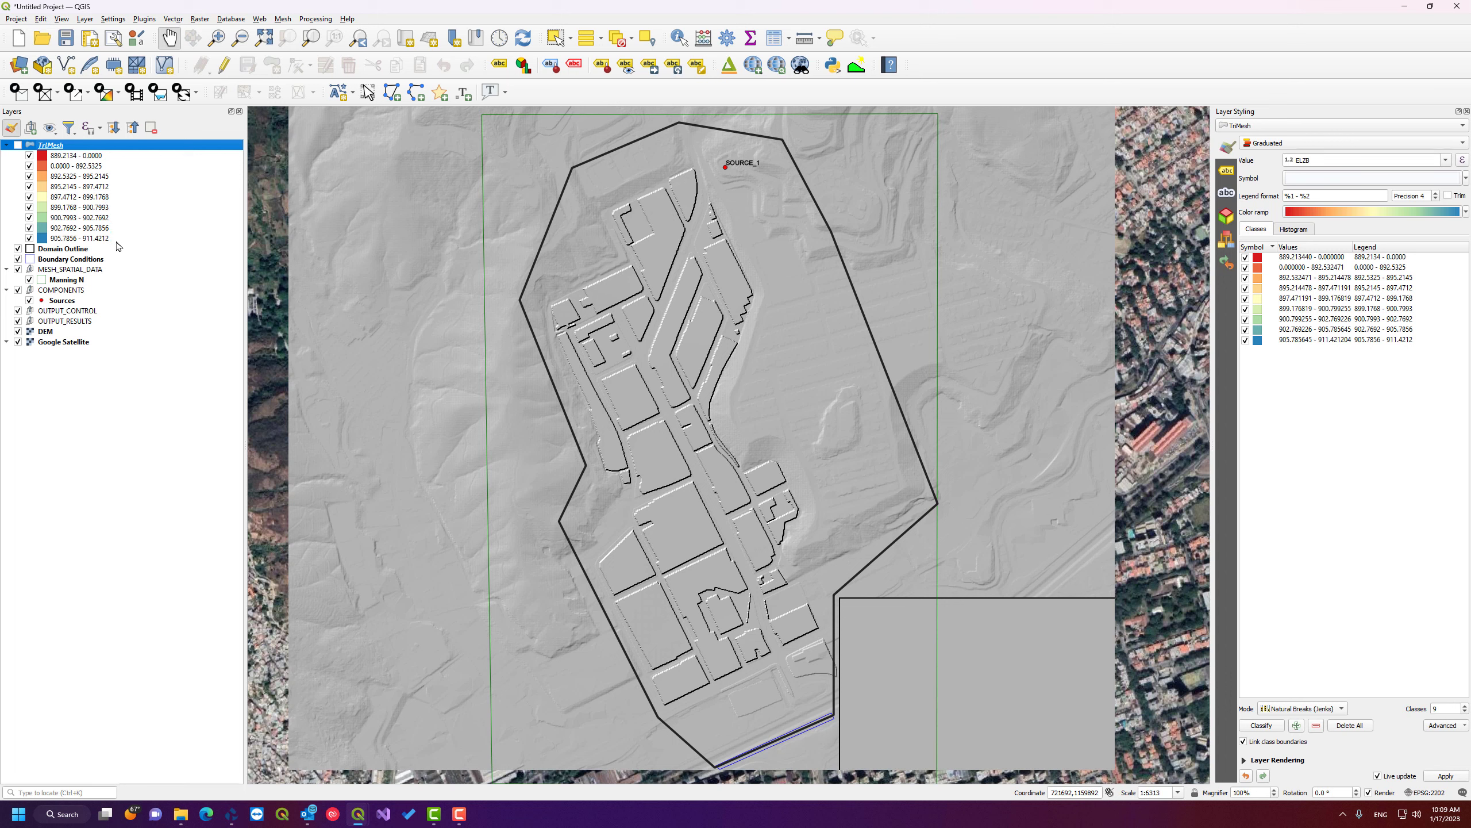
left_click(120, 93)
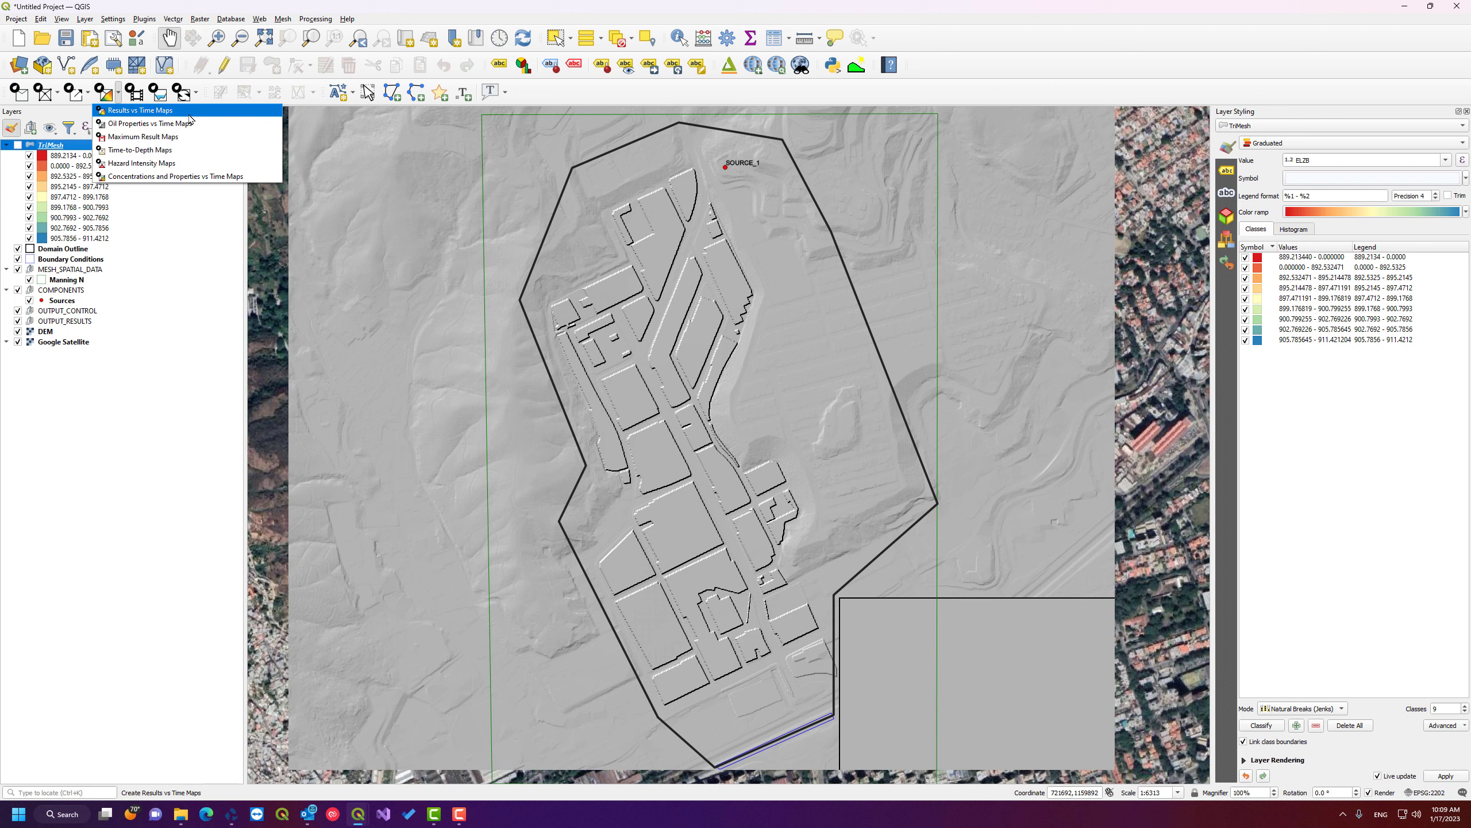
left_click(133, 137)
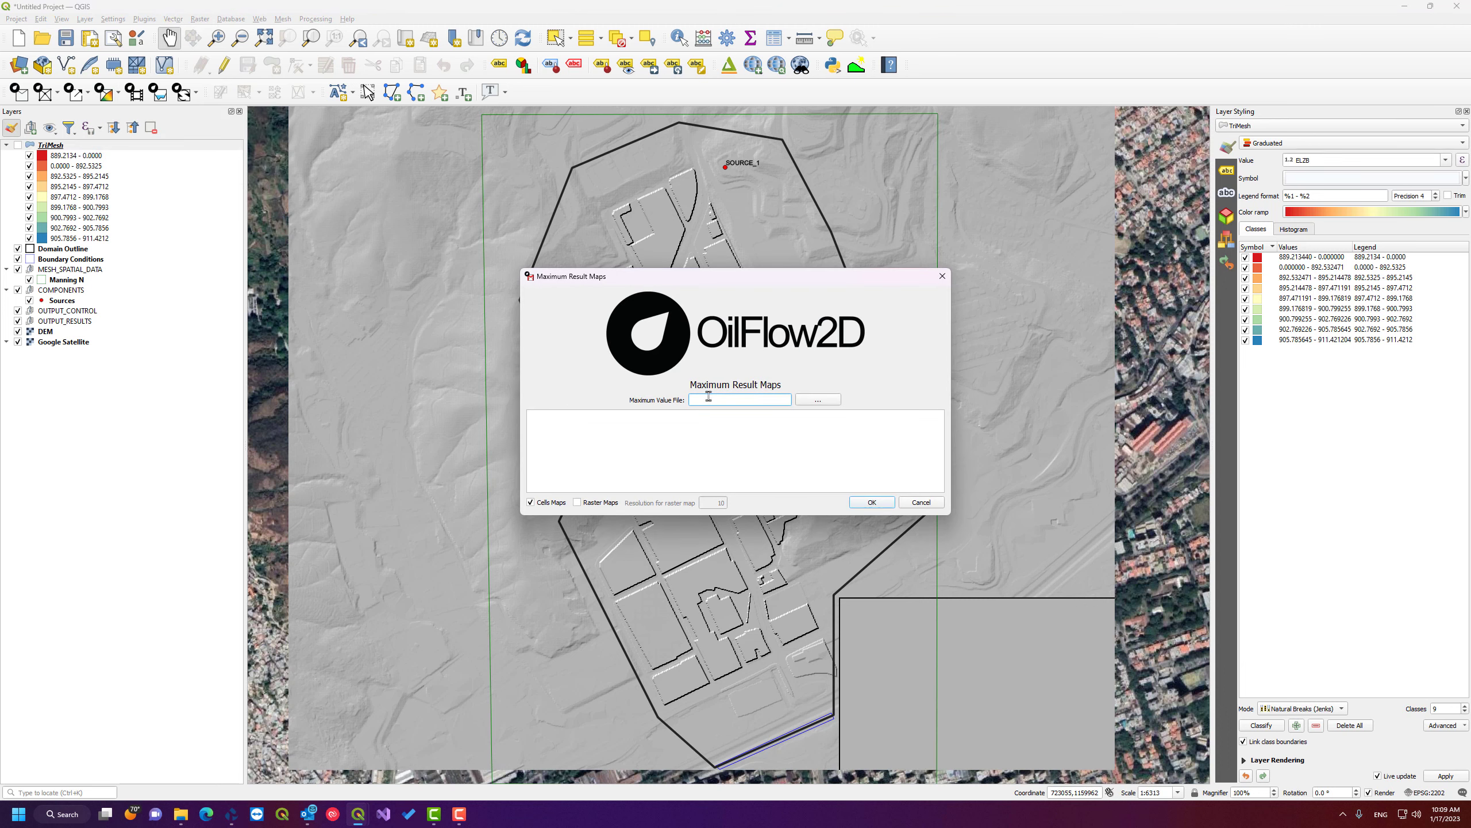
left_click(826, 402)
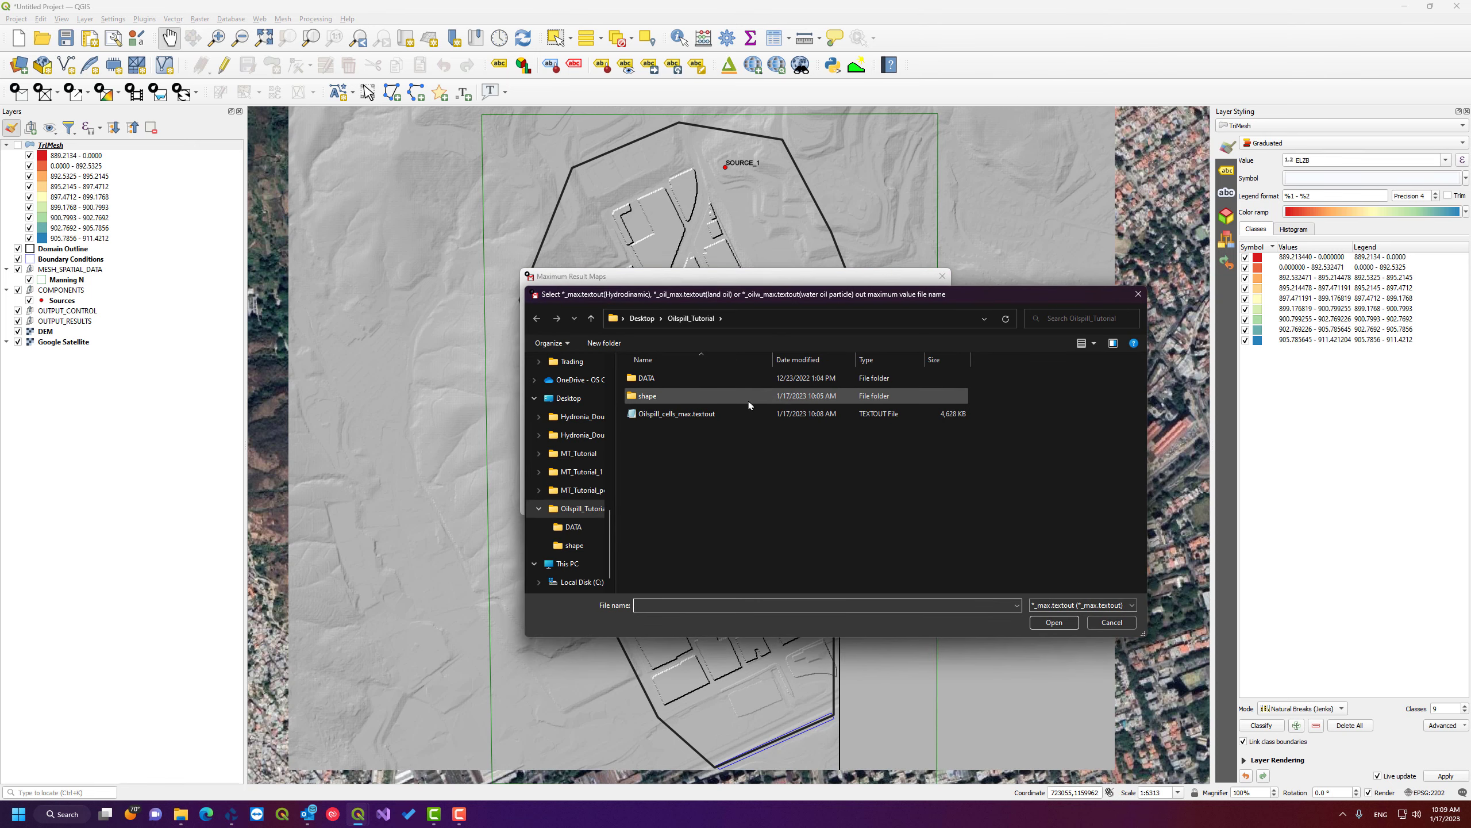
left_click(671, 416)
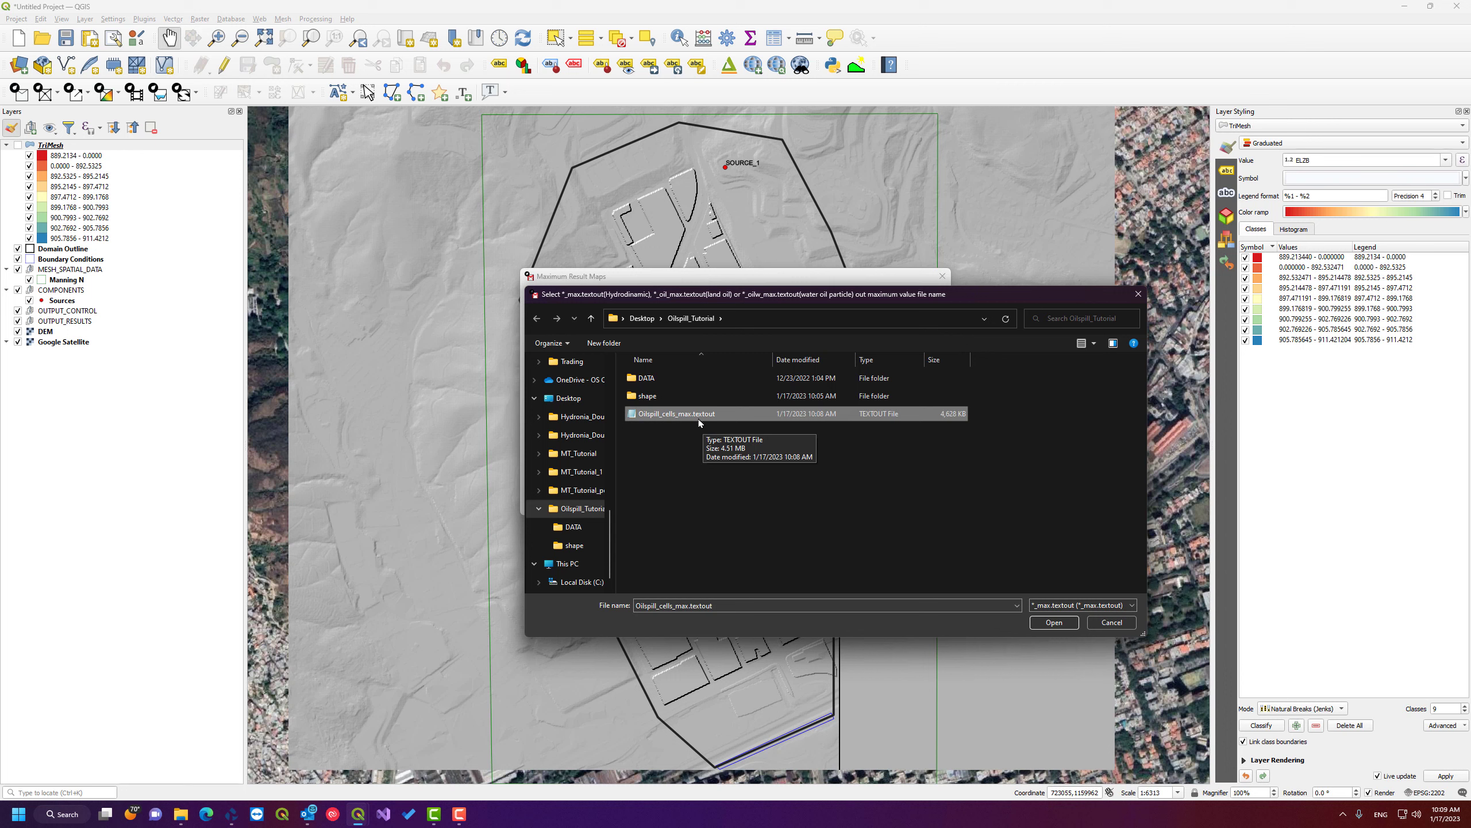
left_click(1069, 620)
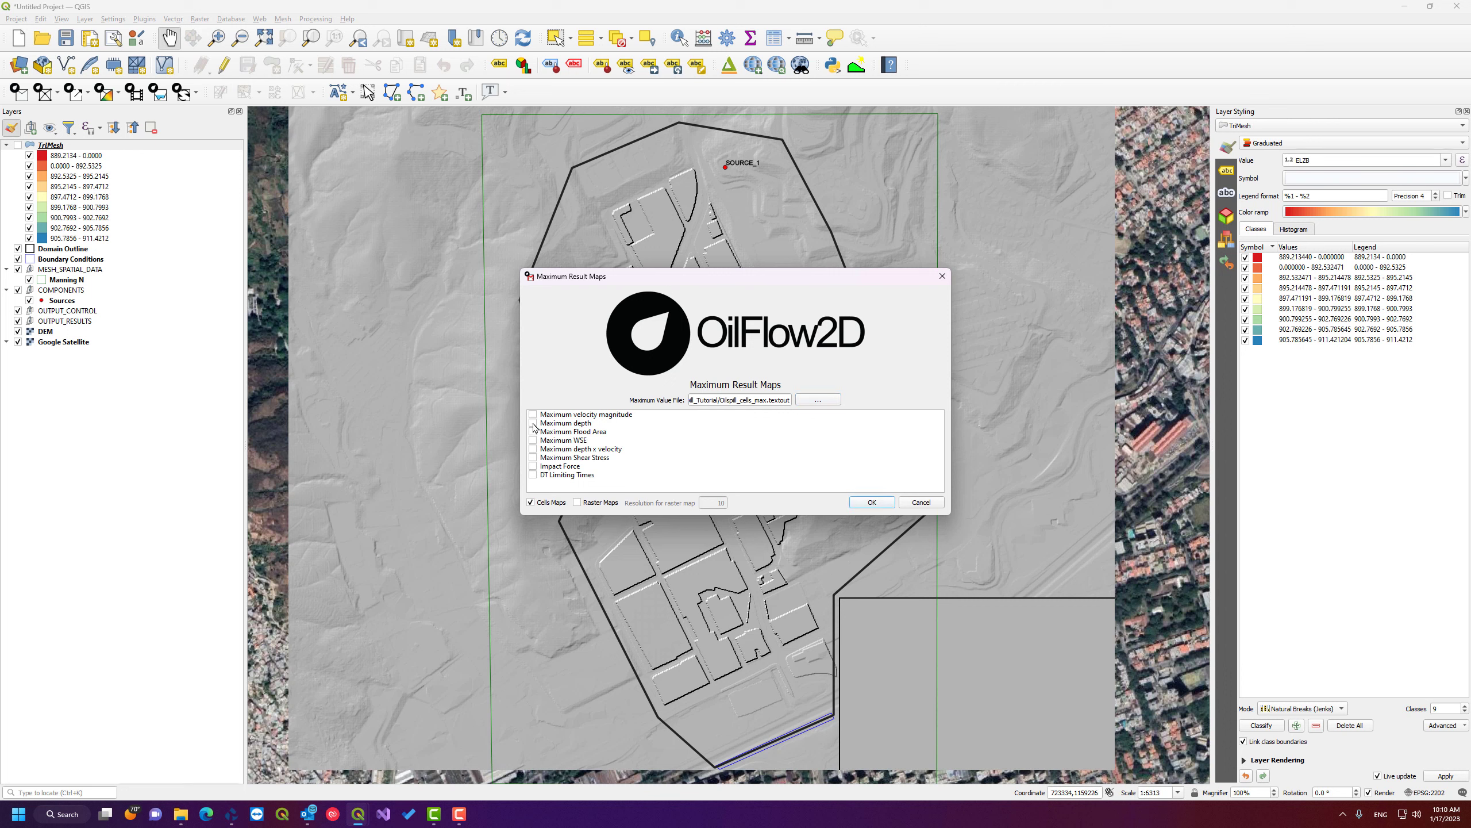
left_click(533, 423)
left_click(872, 503)
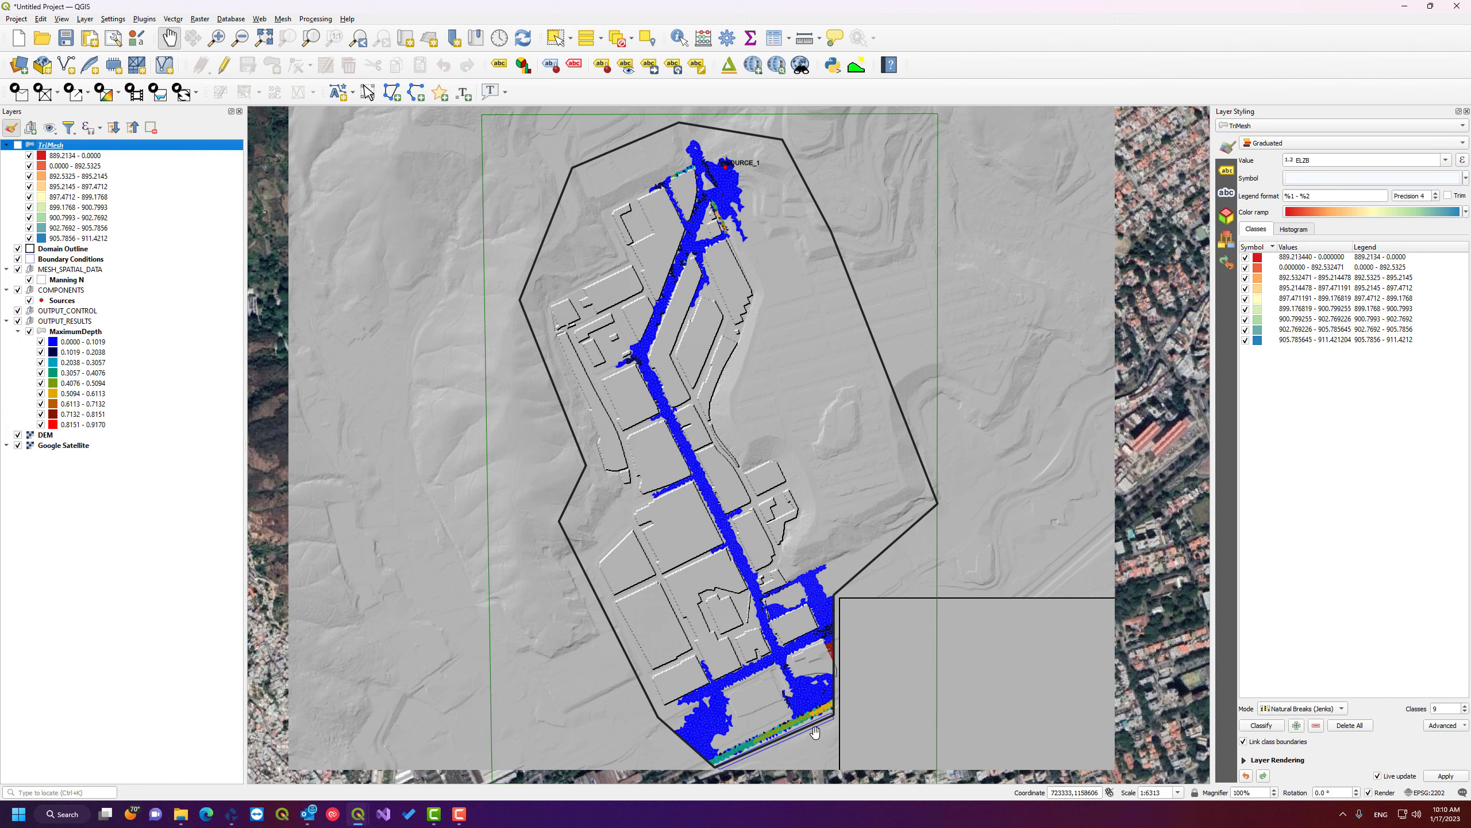
- Edit the vertices of the Boundary Conditions polygon to extend it as a narrow strip up the domain's lower east edge
scroll(814, 730, "up", 1)
left_click_drag(814, 704, 794, 603)
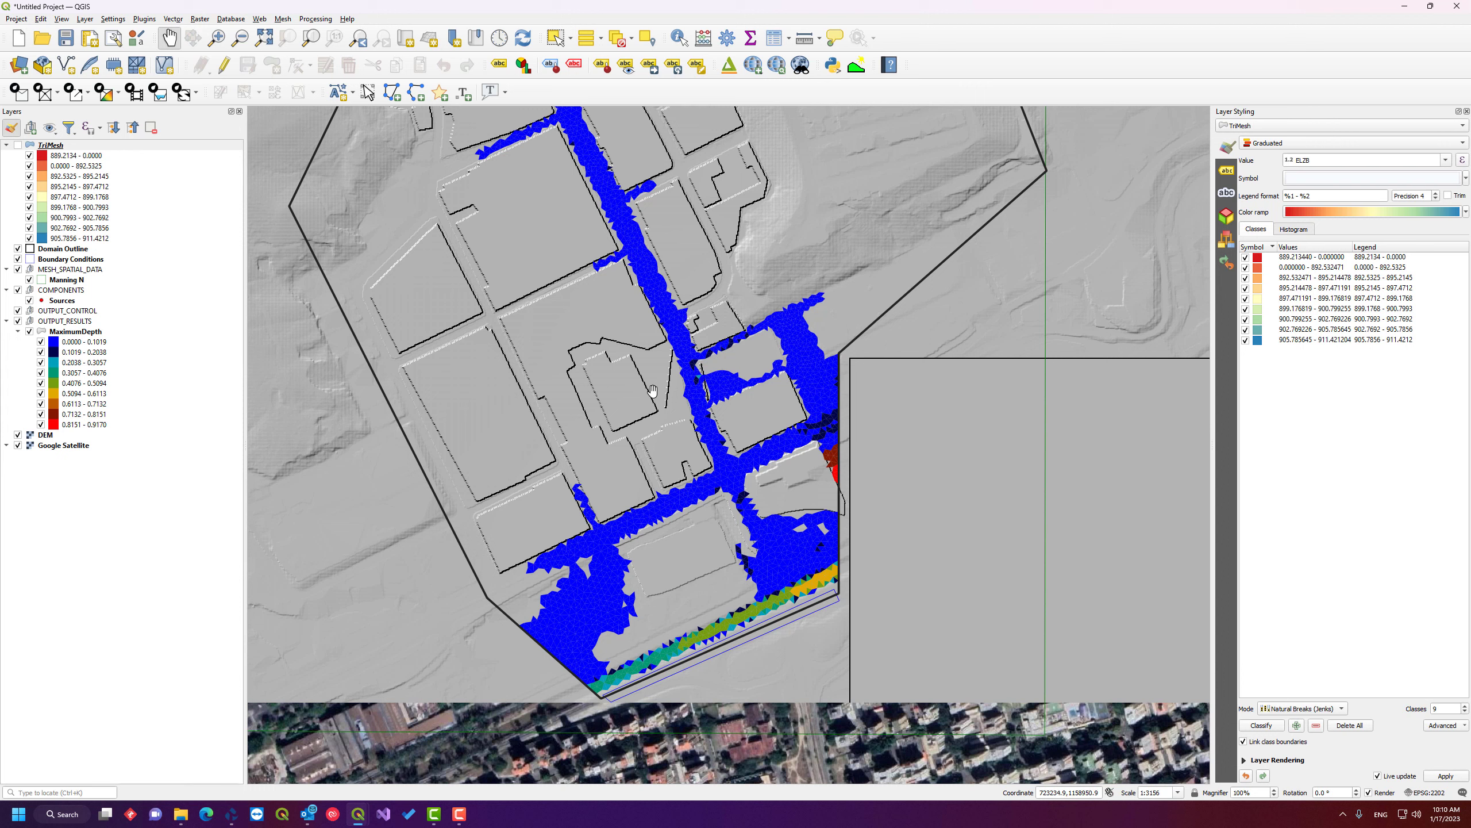
left_click(75, 259)
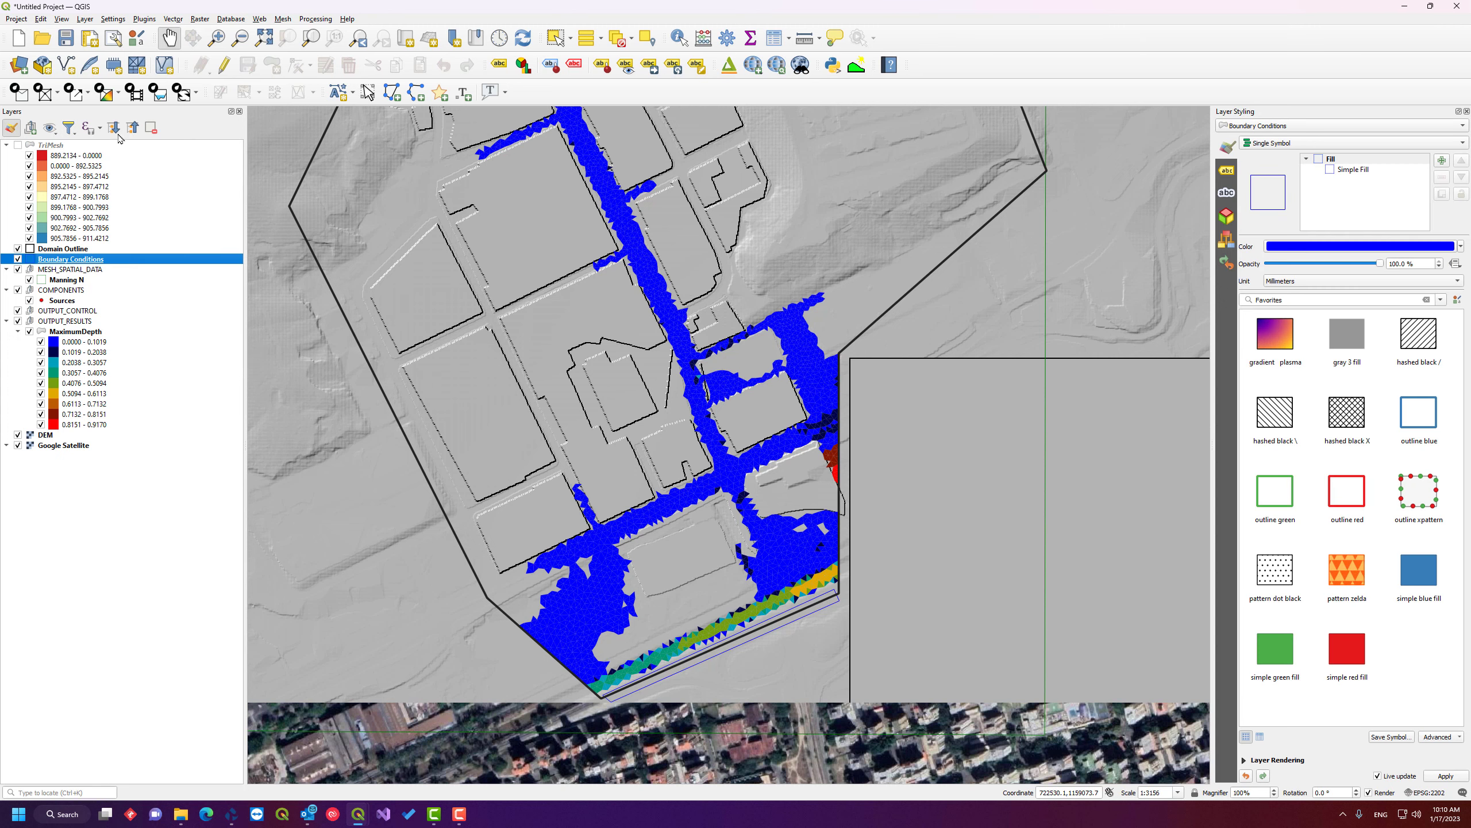
left_click(232, 68)
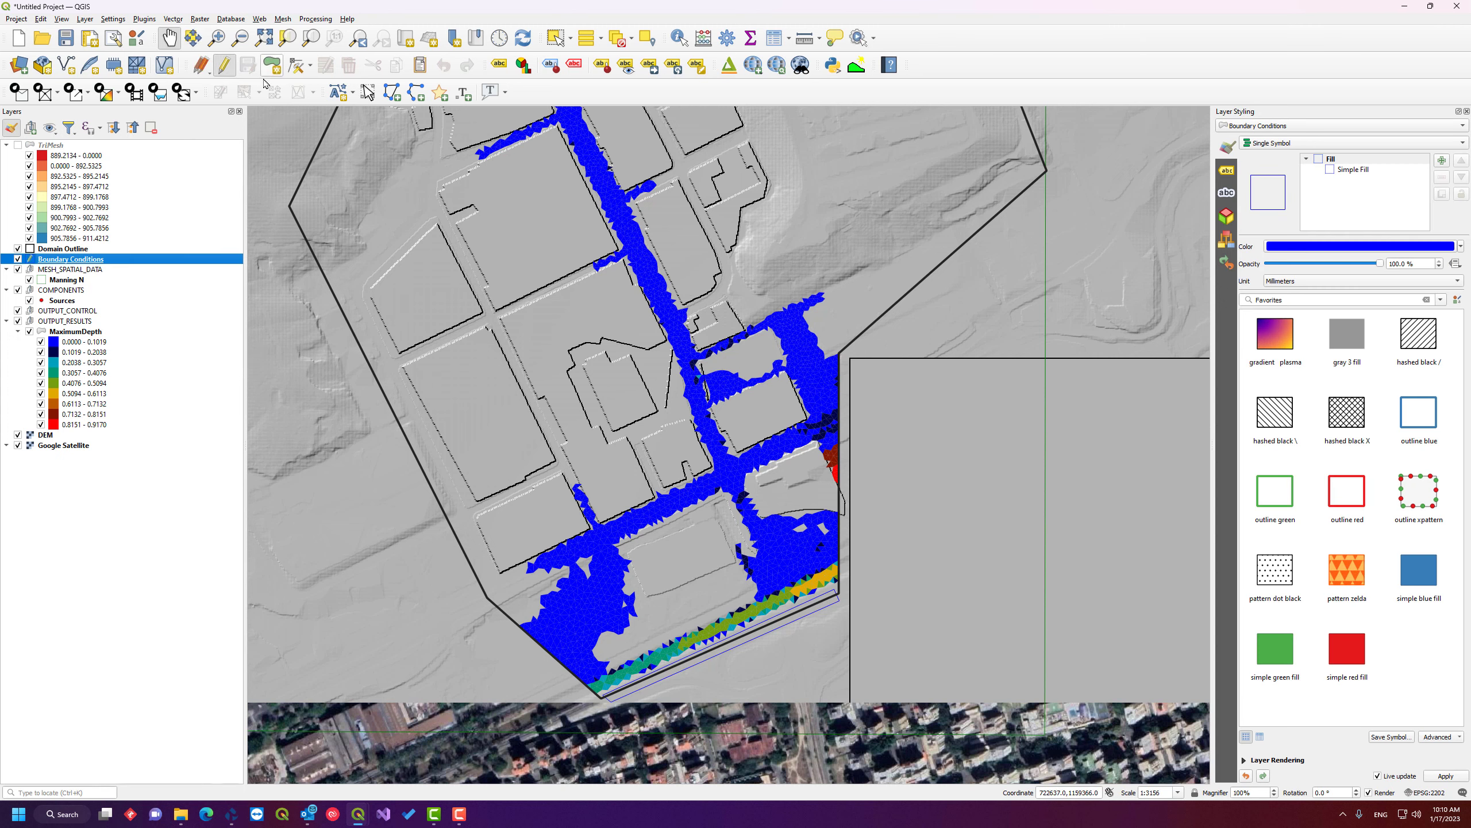
left_click(298, 66)
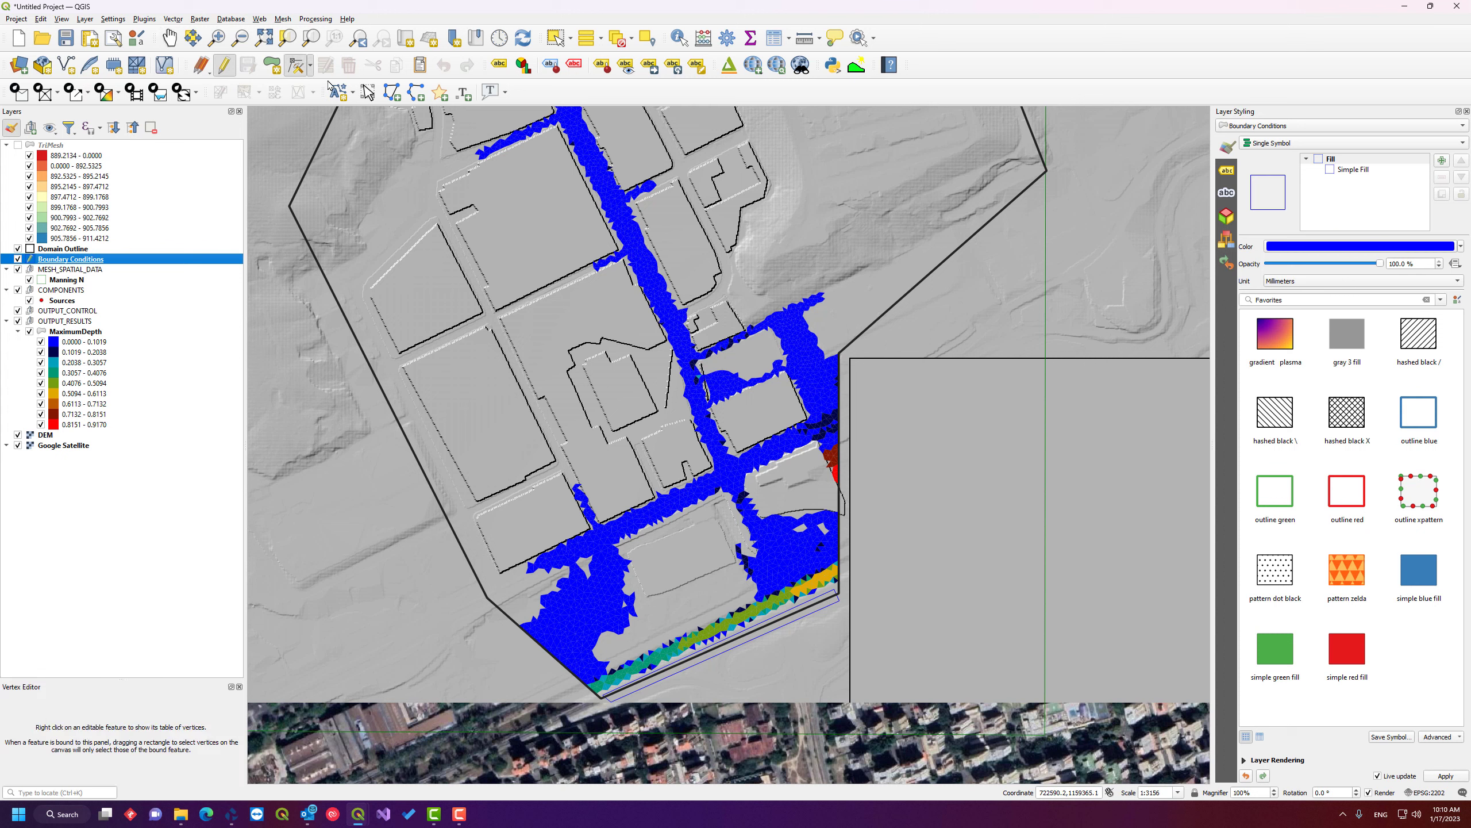
left_click(835, 589)
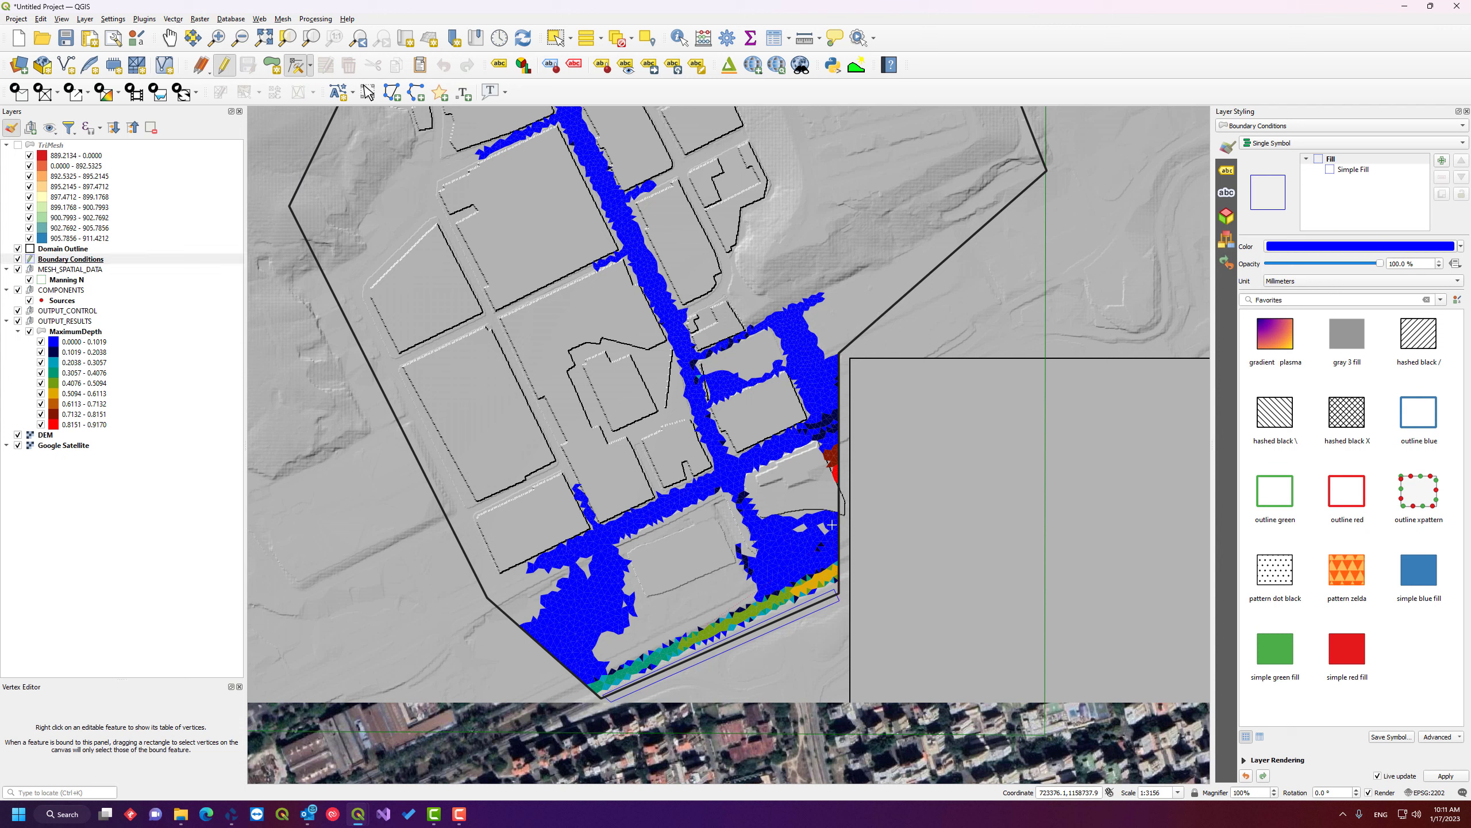
left_click(839, 346)
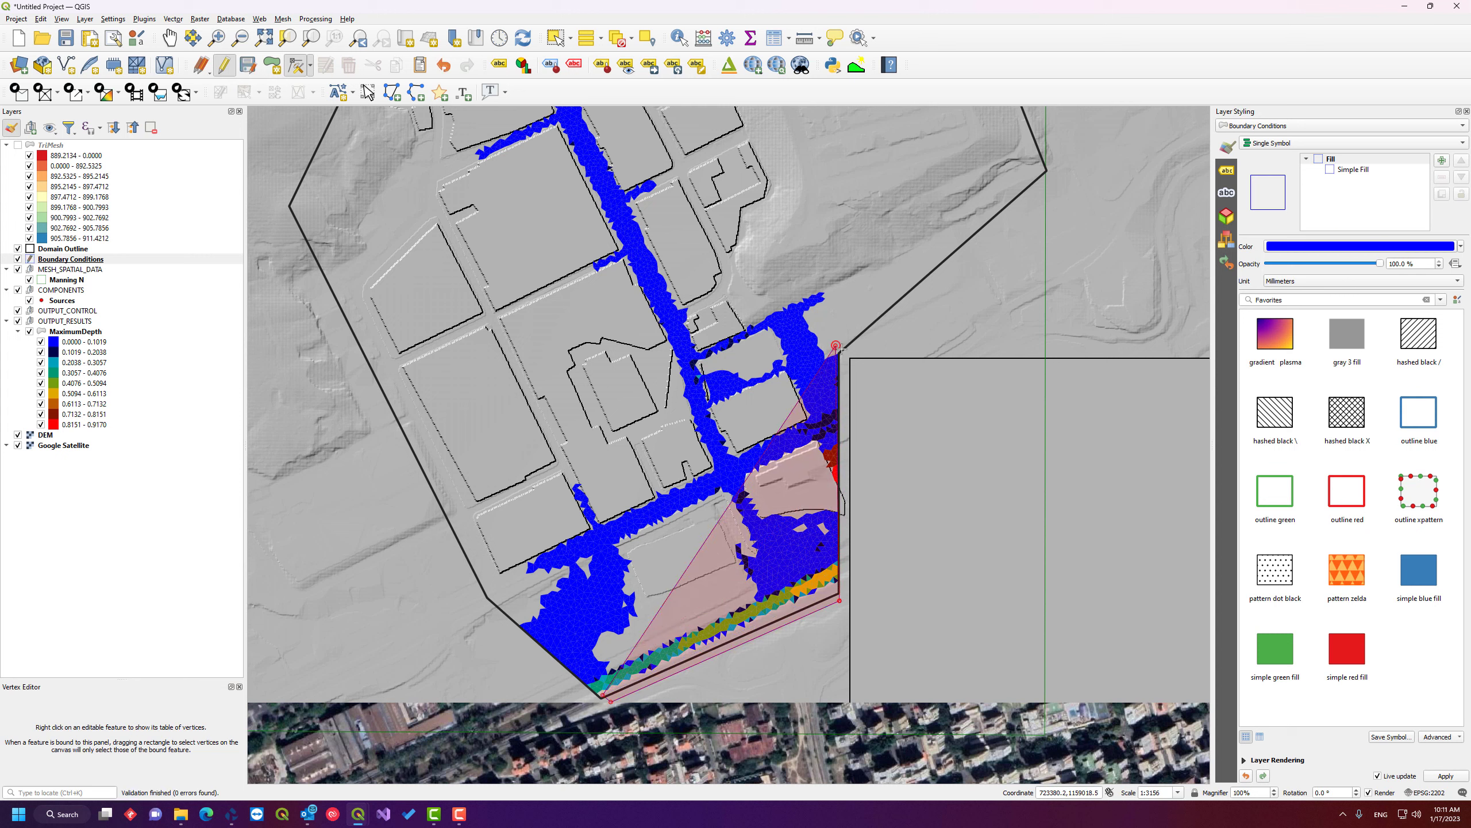
left_click(839, 602)
left_click(845, 598)
left_click(844, 342)
left_click(843, 340)
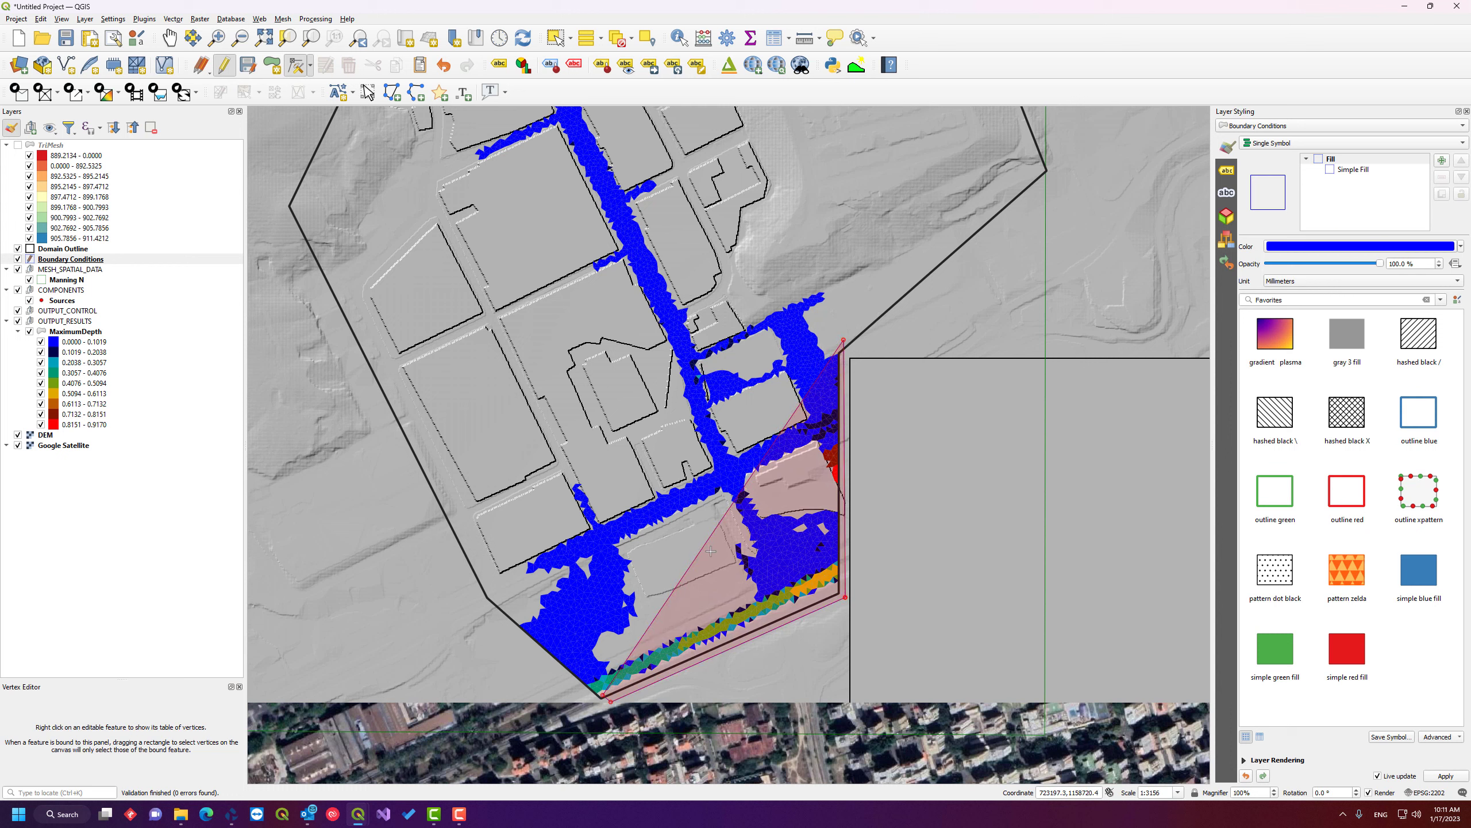
left_click(830, 588)
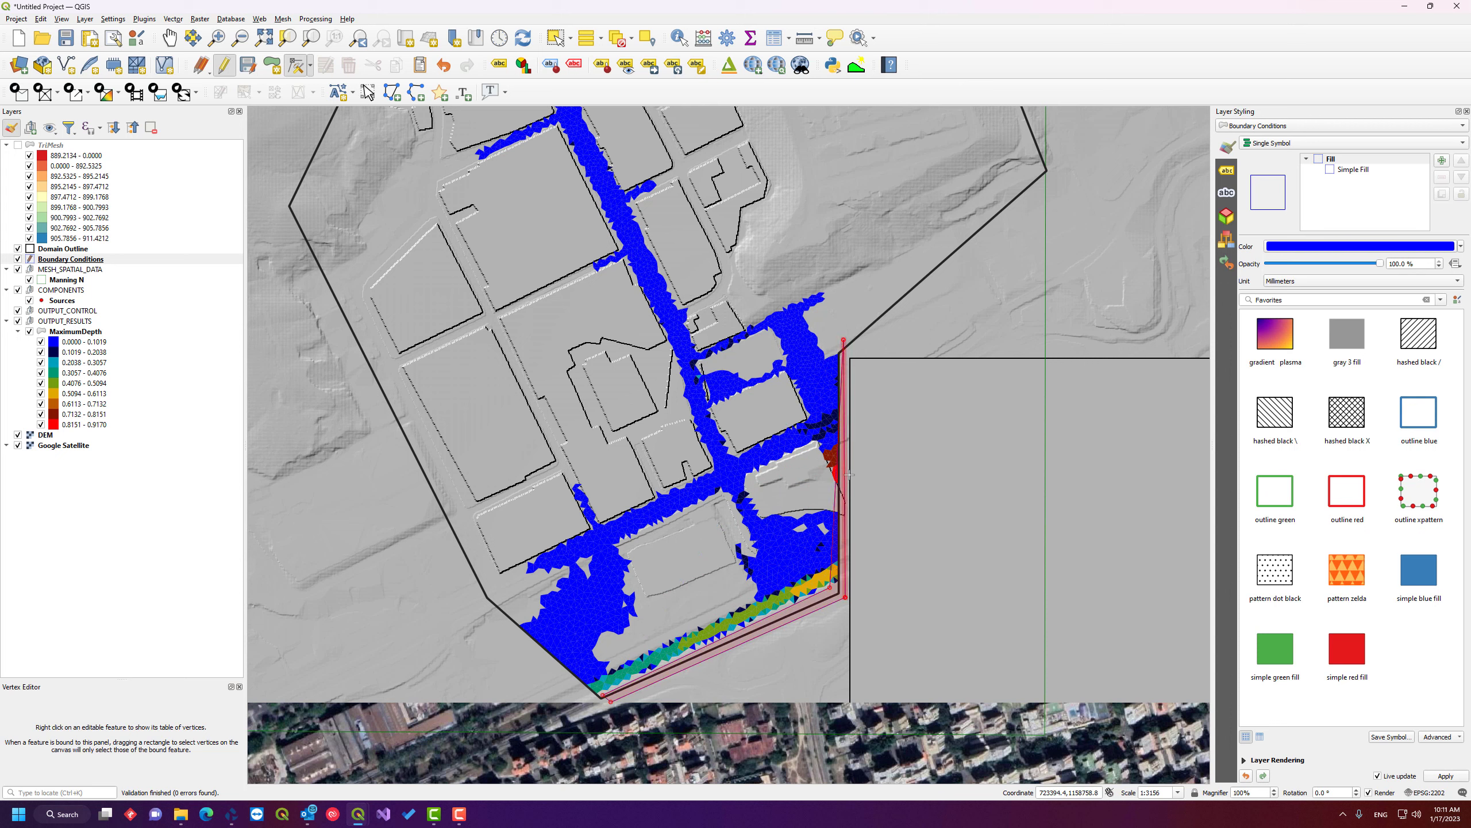
left_click(834, 343)
- Extend the Boundary Conditions polygon around the southwest domain edge and finish editing the layer
left_click(602, 696)
left_click(586, 693)
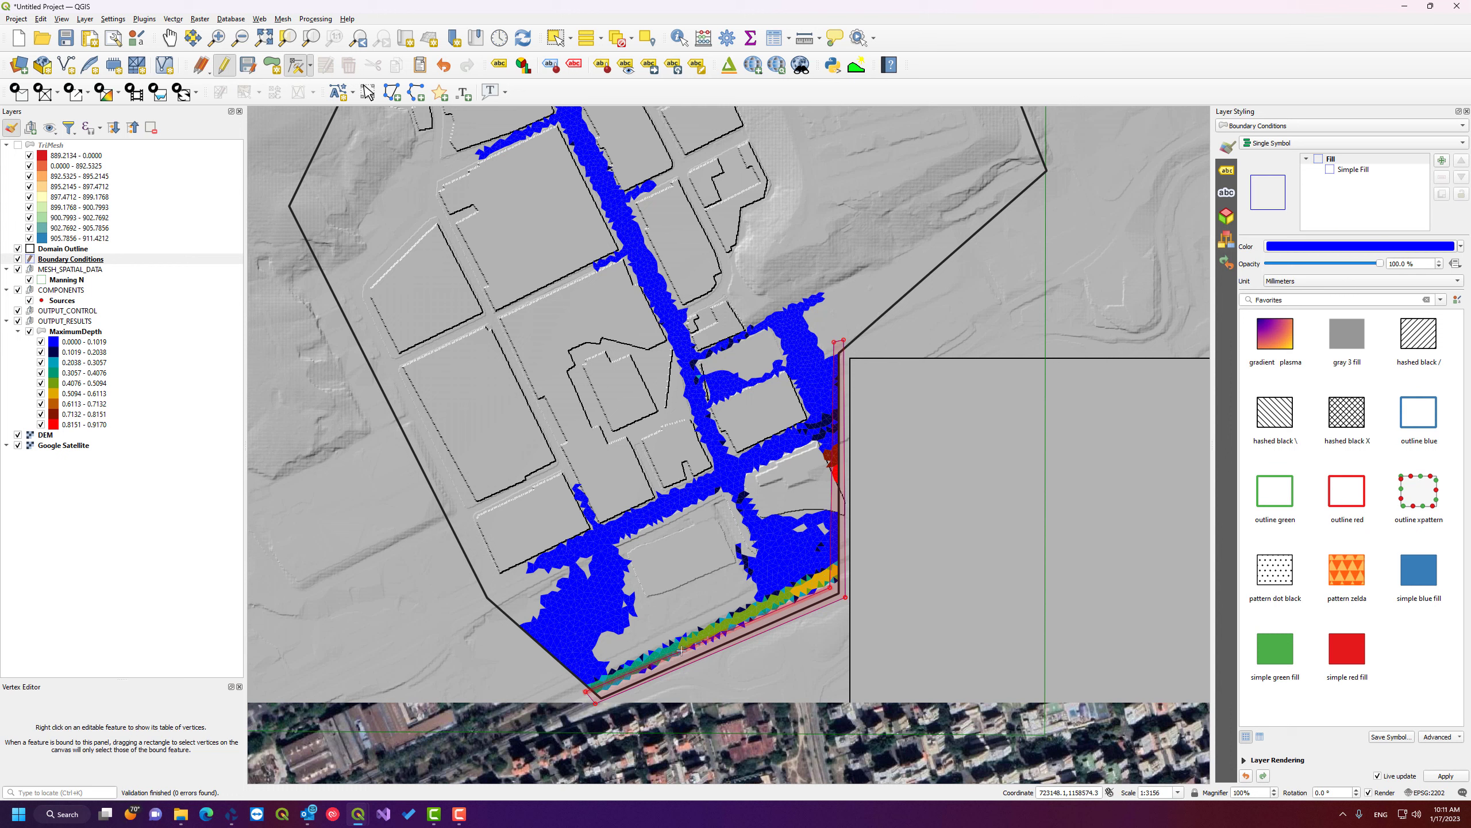
left_click(708, 639)
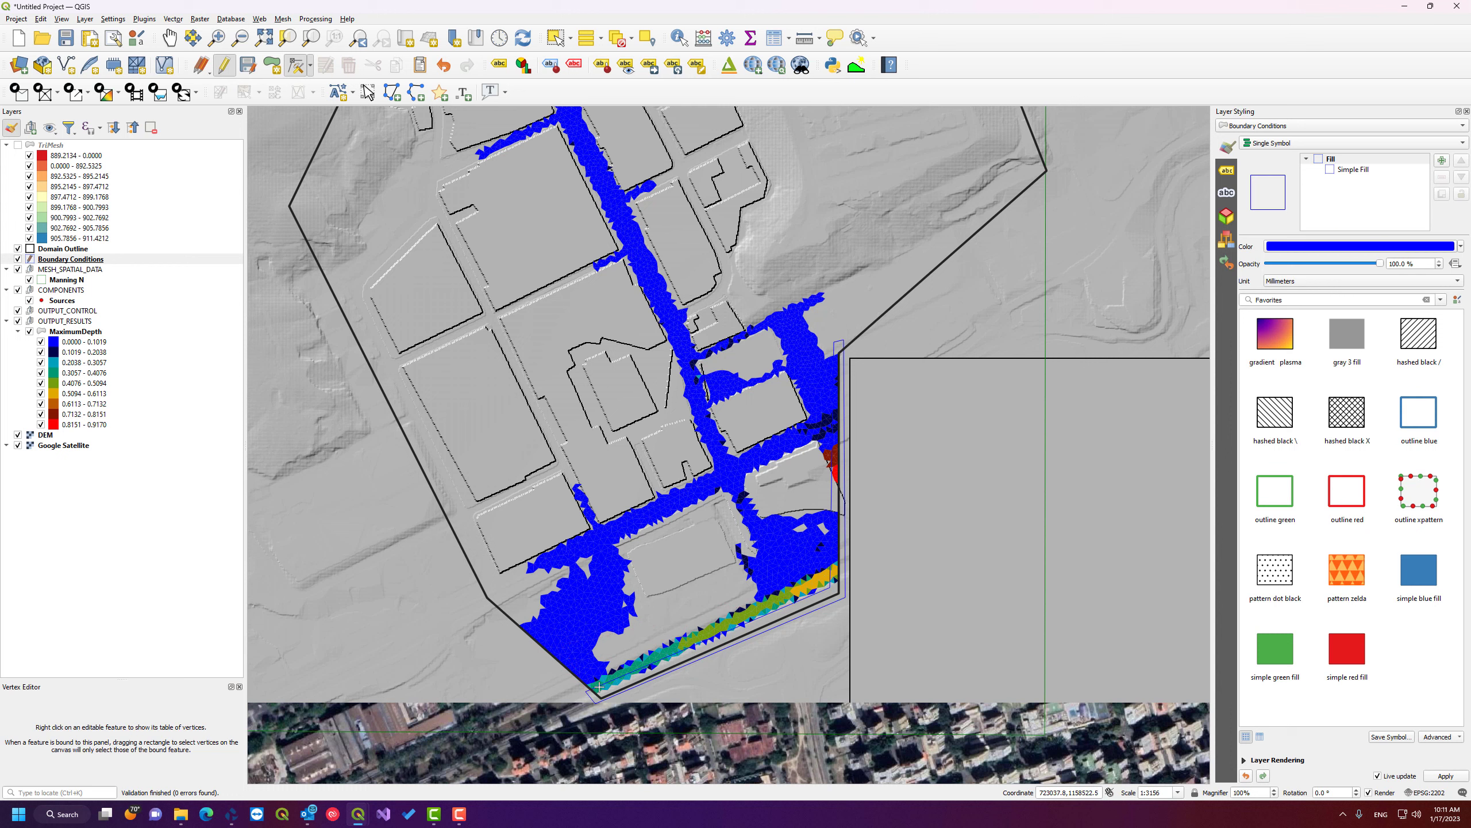
left_click(478, 599)
left_click(224, 65)
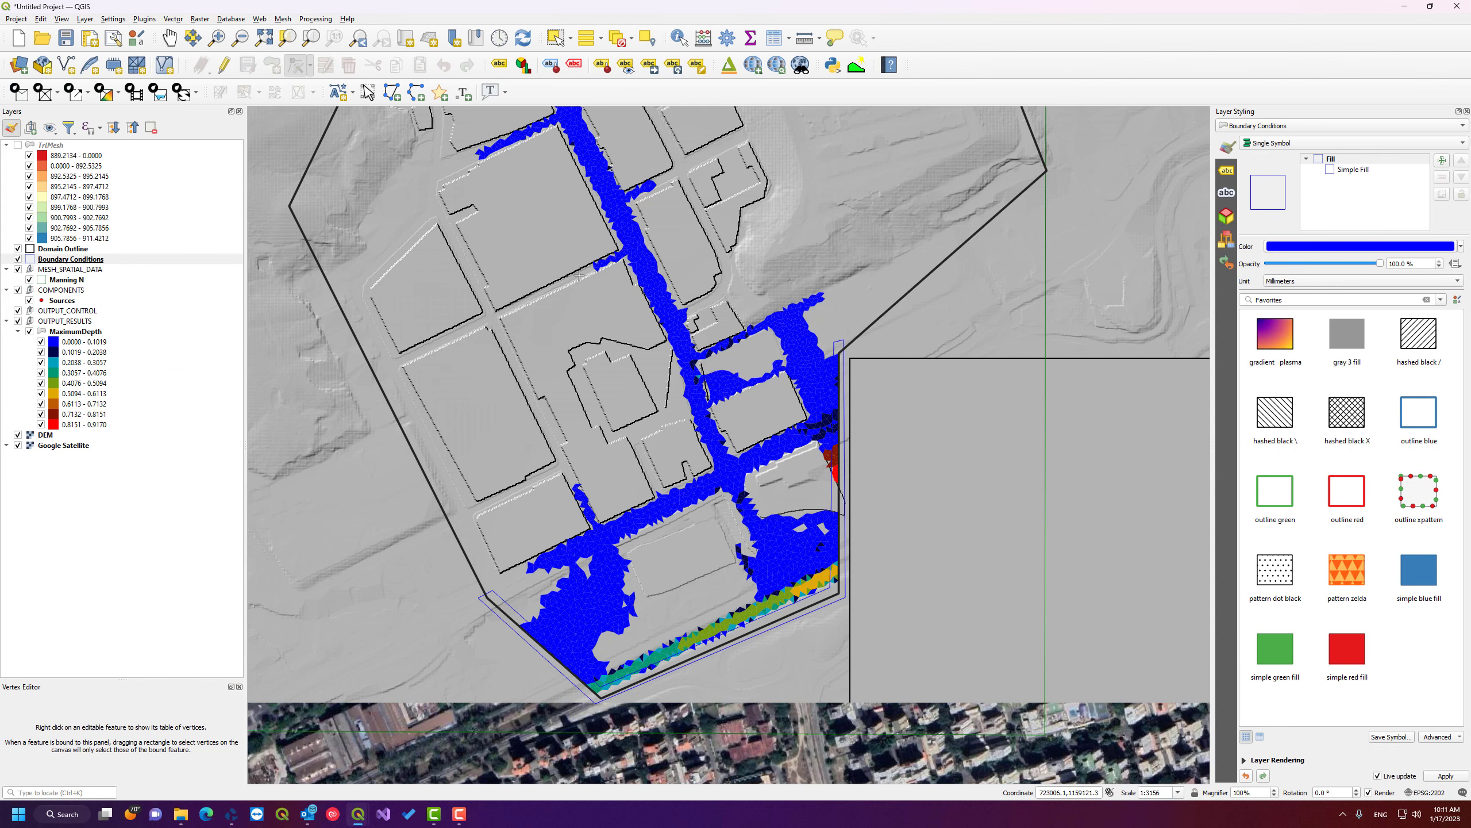
- Examine the maximum depth map along the oil flow path from the source to the downstream boundary
scroll(580, 275, "down", 1)
left_click_drag(580, 273, 617, 487)
left_click_drag(623, 266, 635, 325)
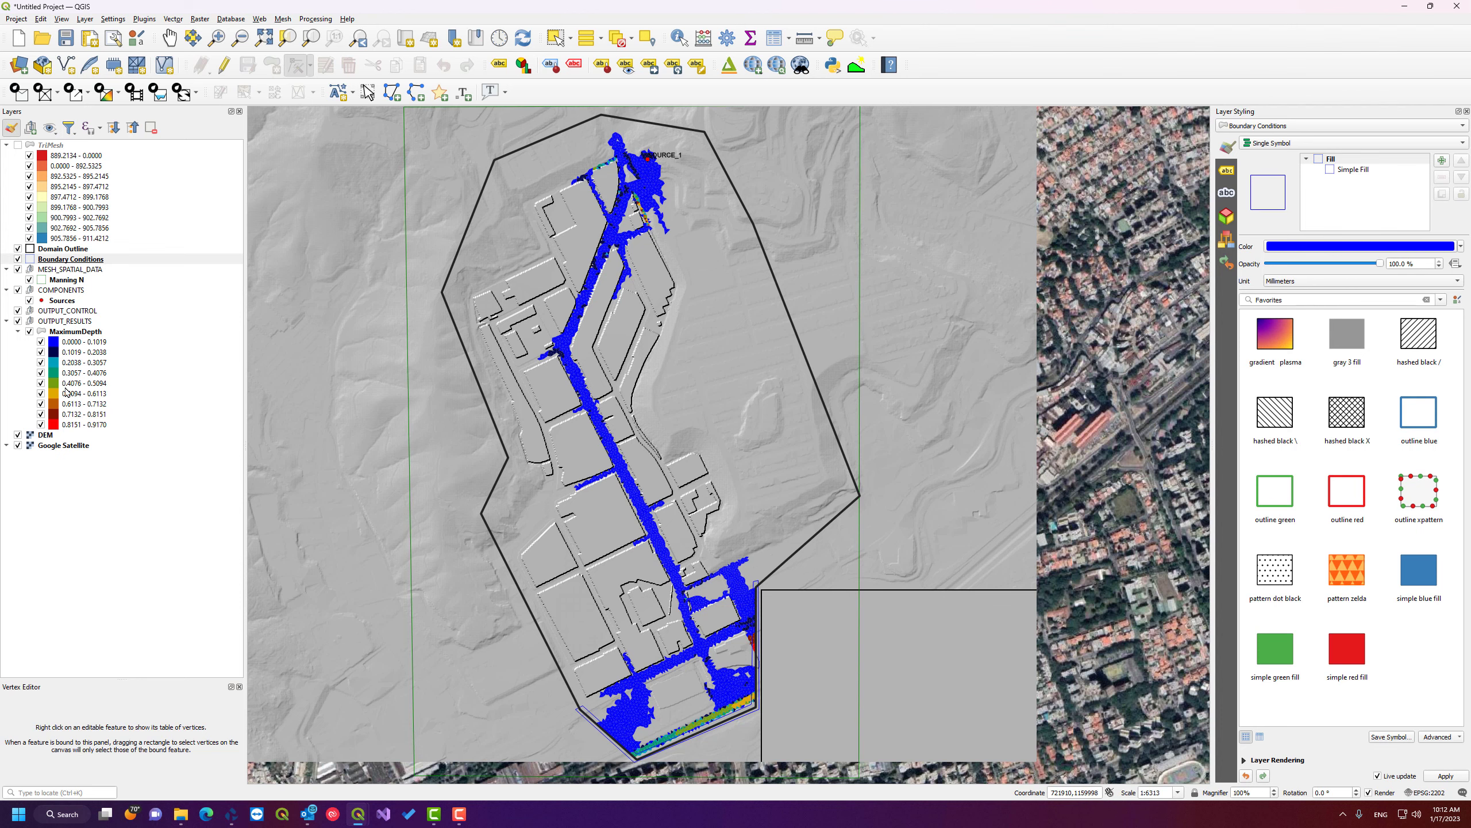
left_click_drag(639, 154, 681, 150)
scroll(627, 282, "up", 2)
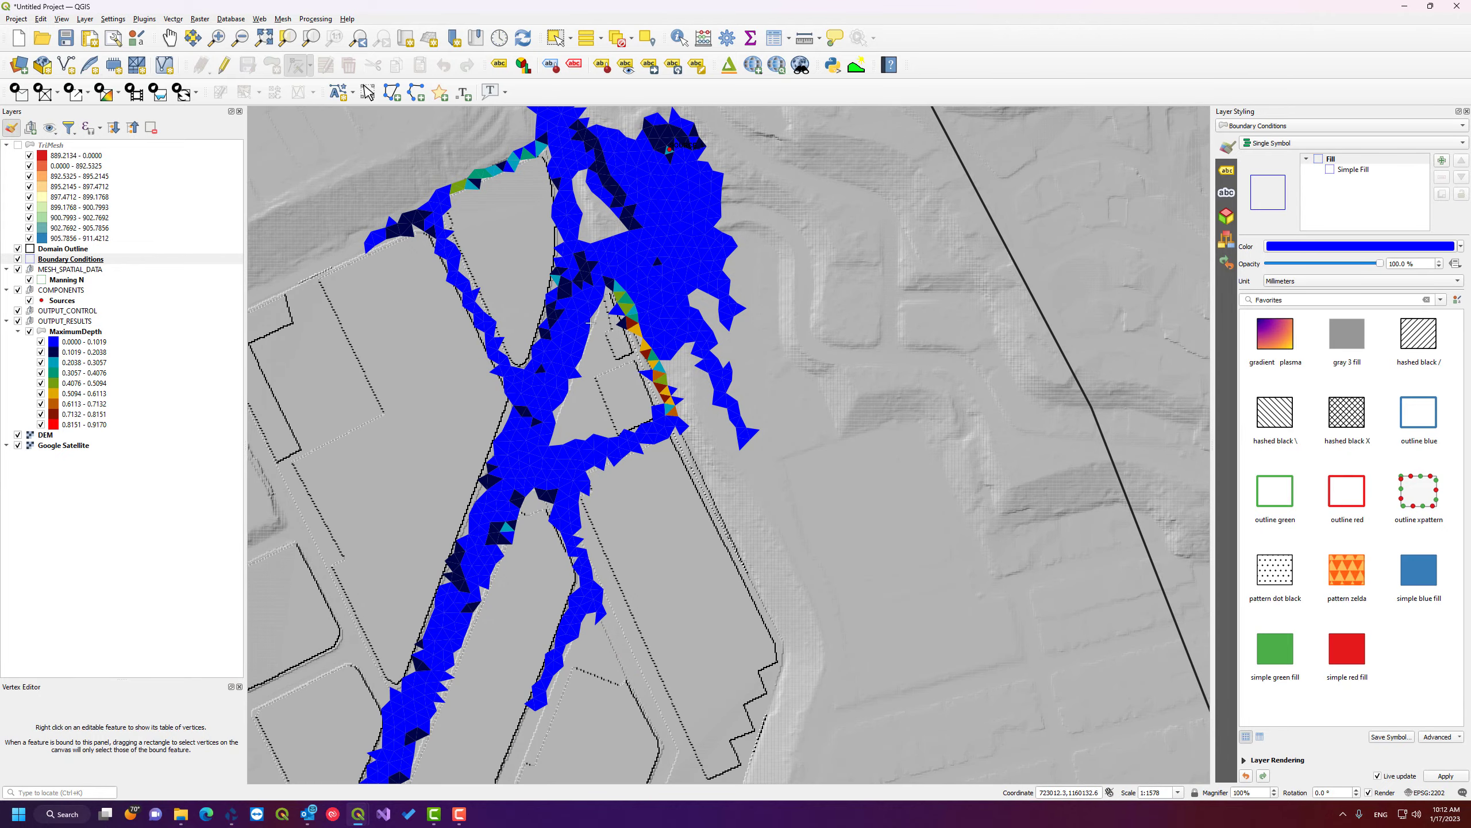
left_click_drag(557, 491, 585, 195)
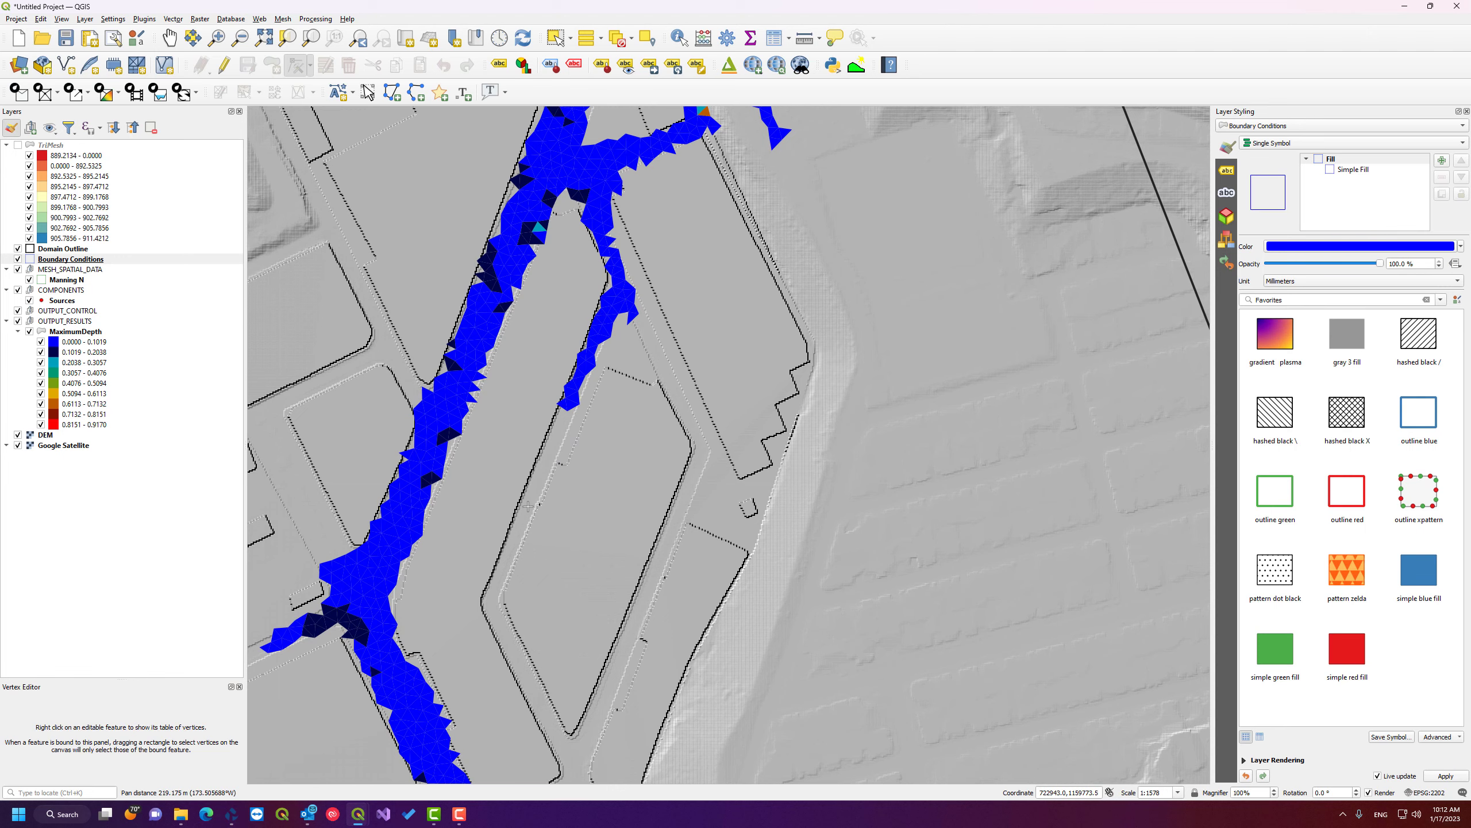
left_click_drag(527, 506, 585, 342)
left_click_drag(506, 505, 607, 332)
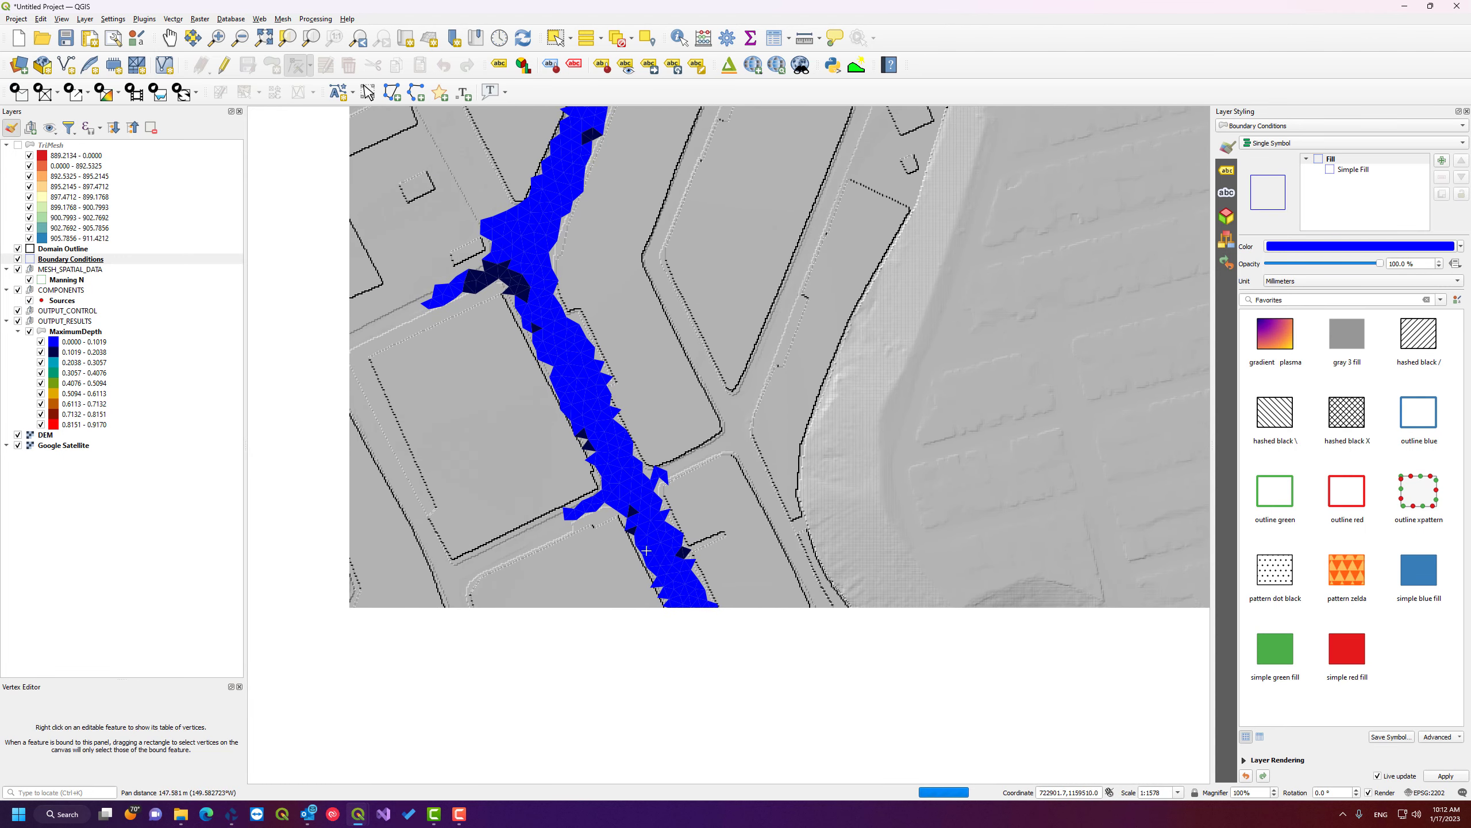
left_click_drag(634, 513, 573, 249)
scroll(734, 443, "down", 1)
left_click_drag(744, 557, 584, 301)
left_click_drag(715, 526, 675, 508)
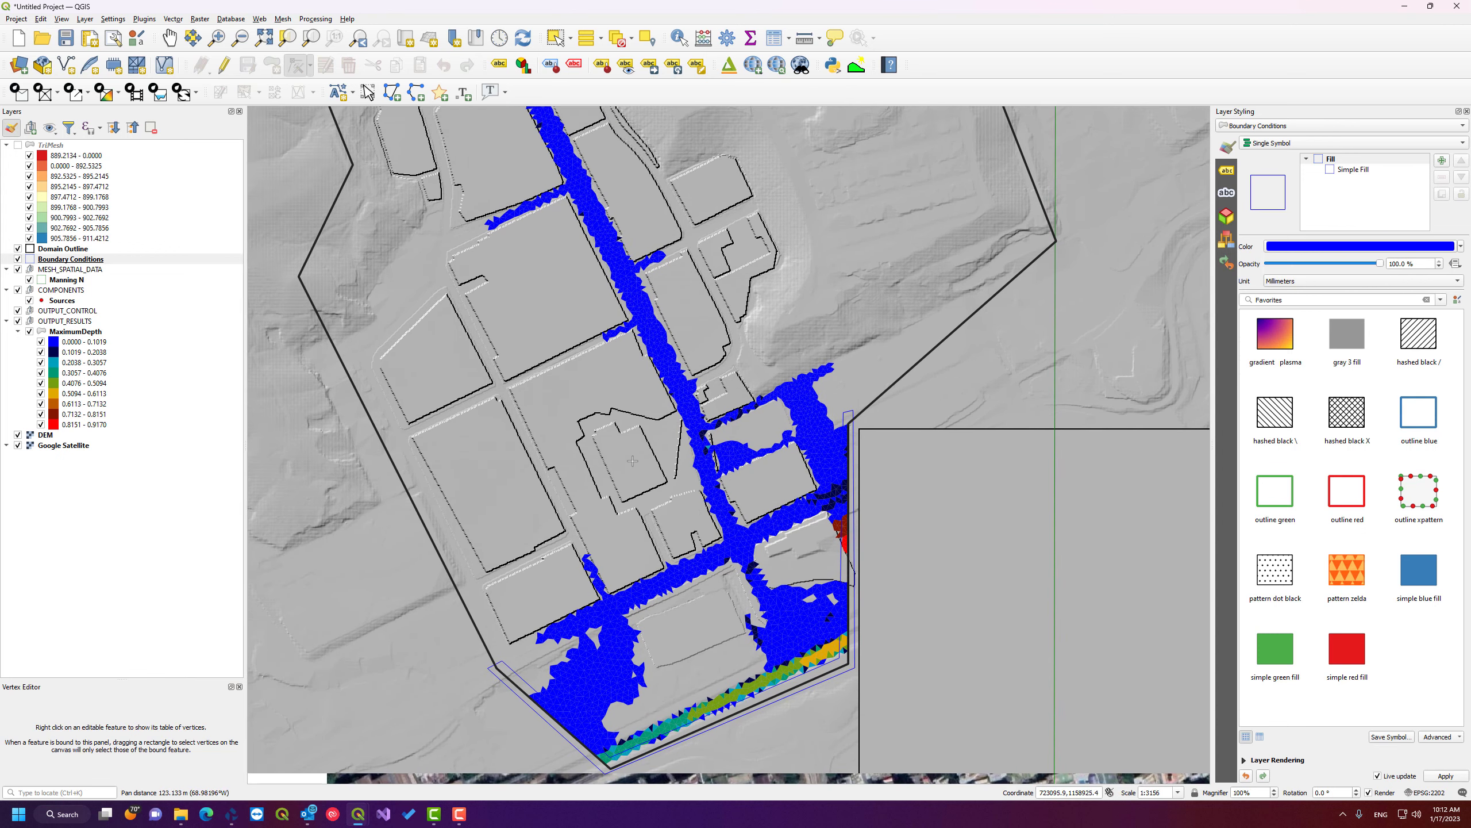
scroll(632, 461, "down", 1)
left_click_drag(628, 286, 694, 426)
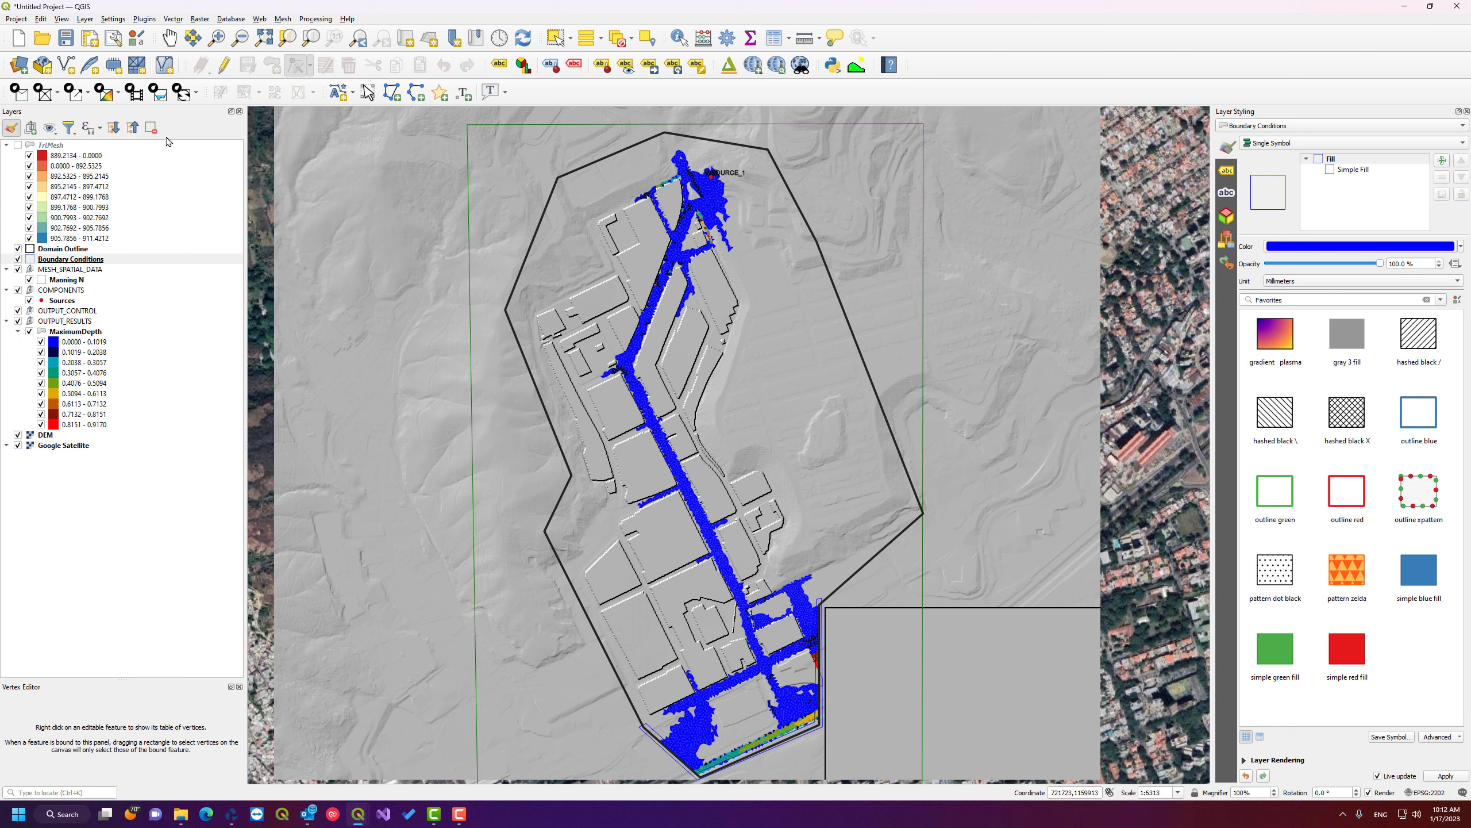
- Show the TriMesh layer instead of the MaximumDepth map and export the Oilspill project's hydrodynamic files to OilFlow2D
left_click(28, 332)
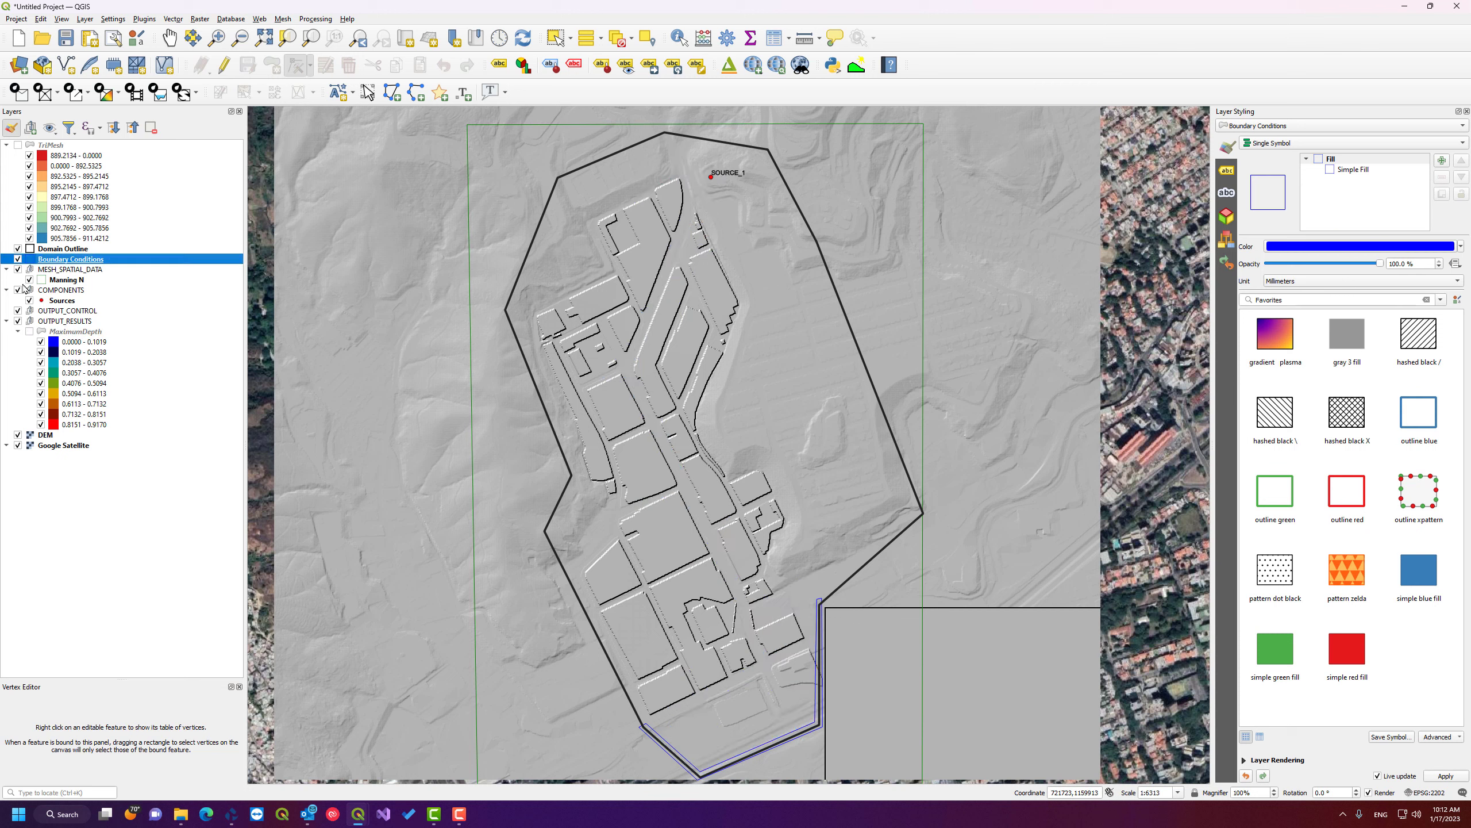
left_click(18, 144)
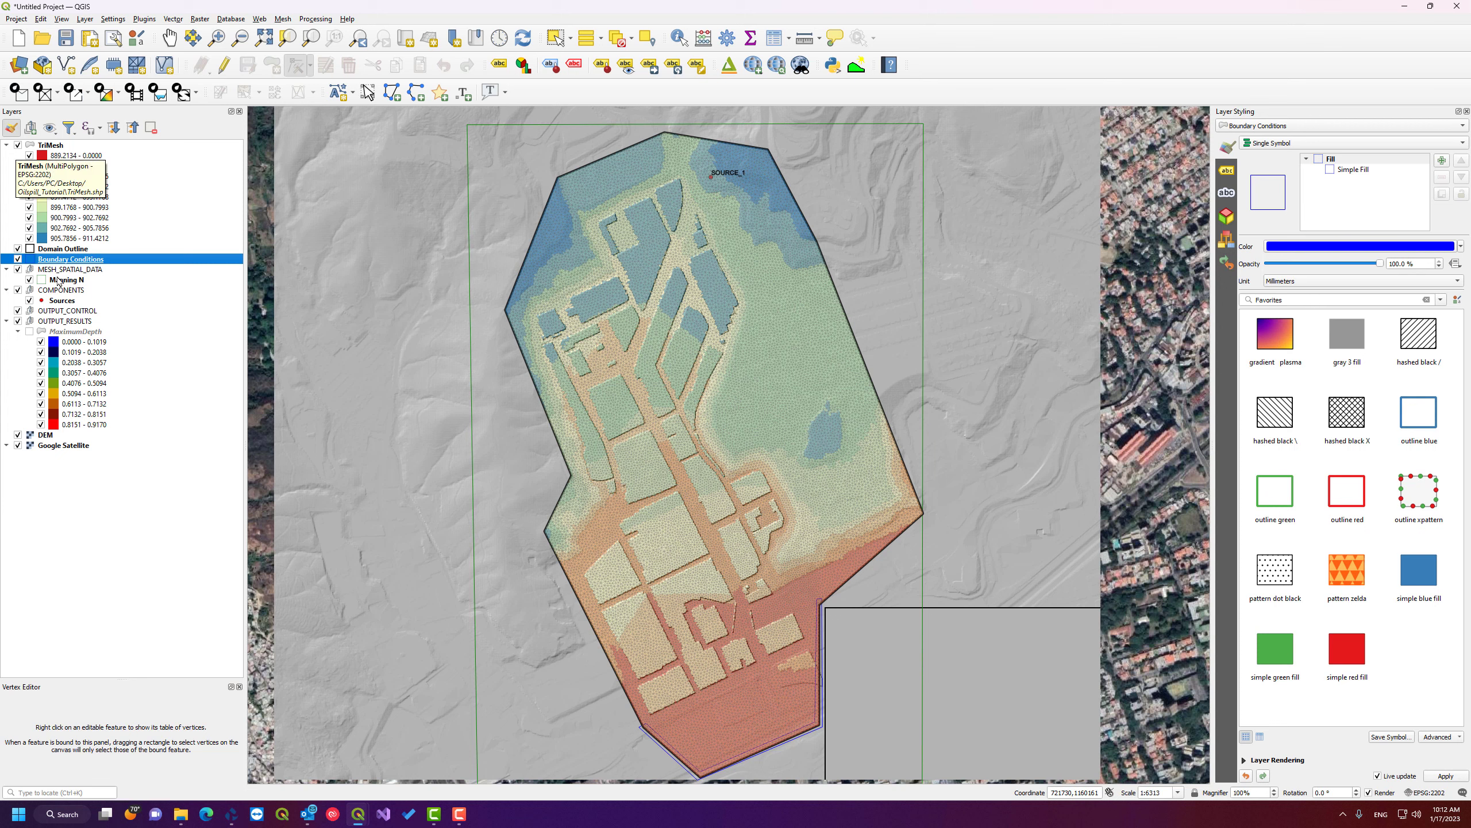
left_click(87, 92)
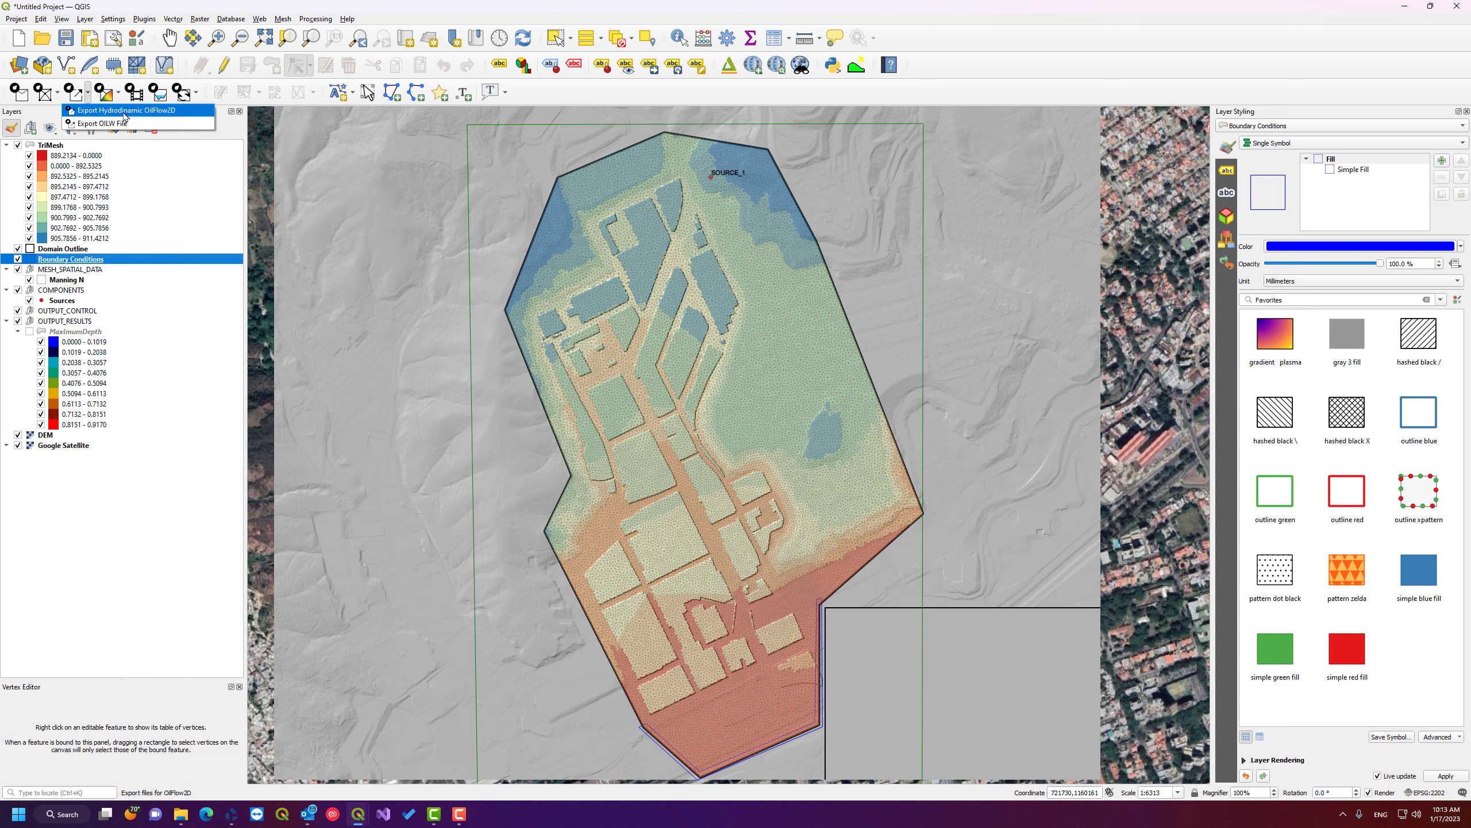
left_click(124, 110)
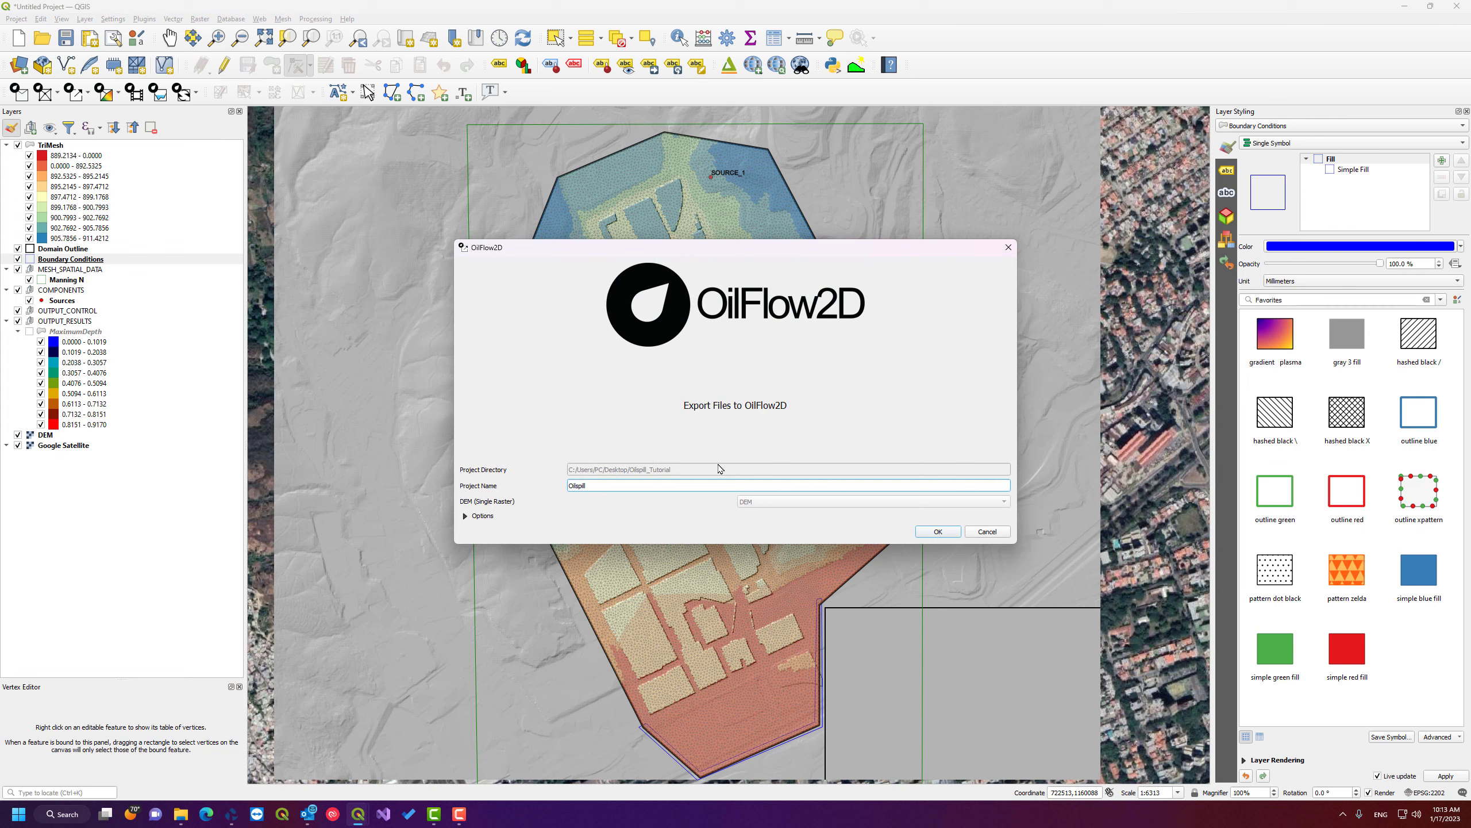
left_click(938, 532)
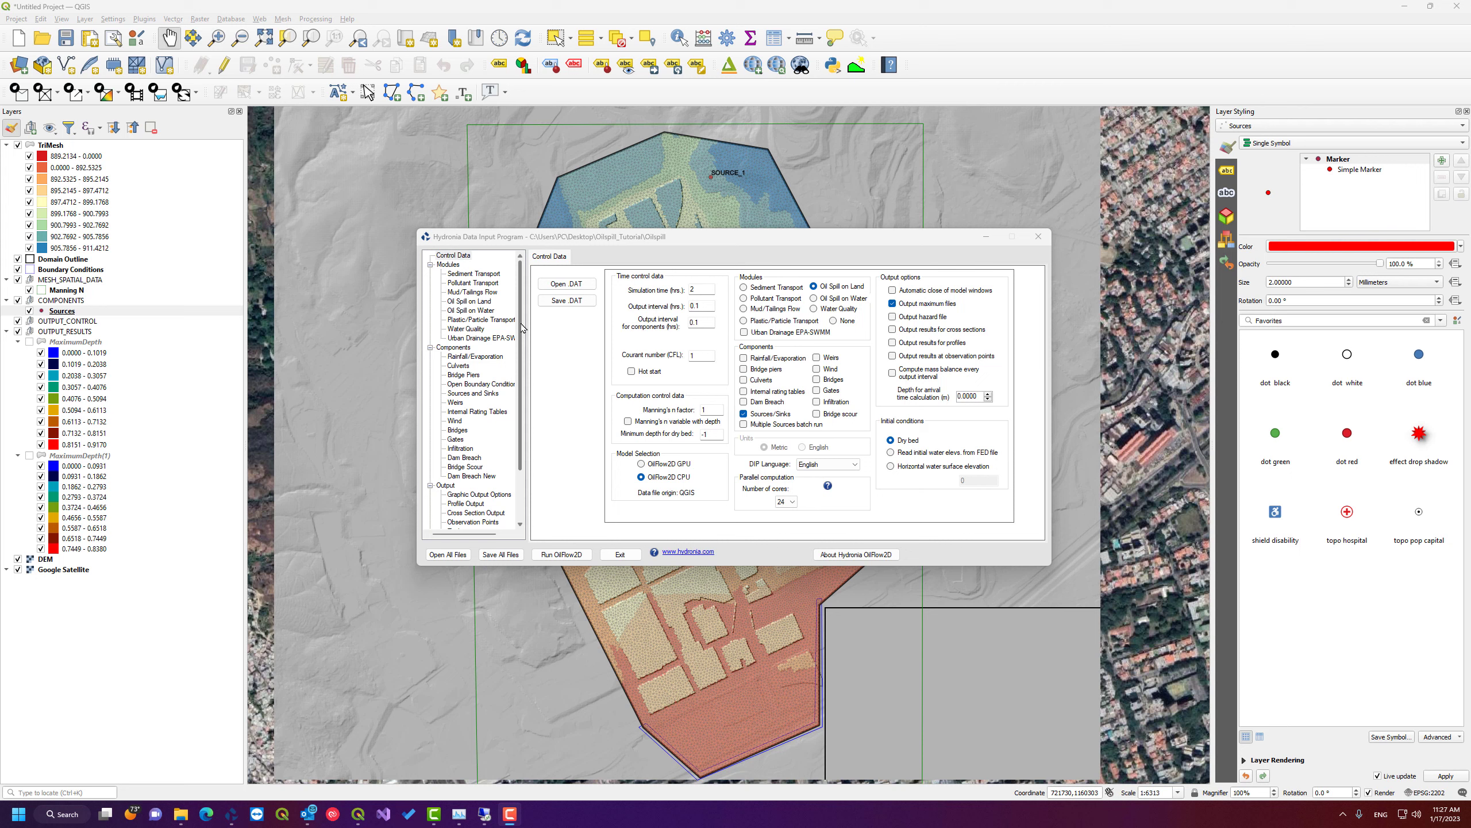
- Browse the model components in the Hydronia Data Input Program and open the Oil Spill on Land settings to view the environmental parameters file
mouse_move(523, 328)
left_mouse_down()
mouse_move(527, 385)
mouse_move(523, 307)
left_mouse_up()
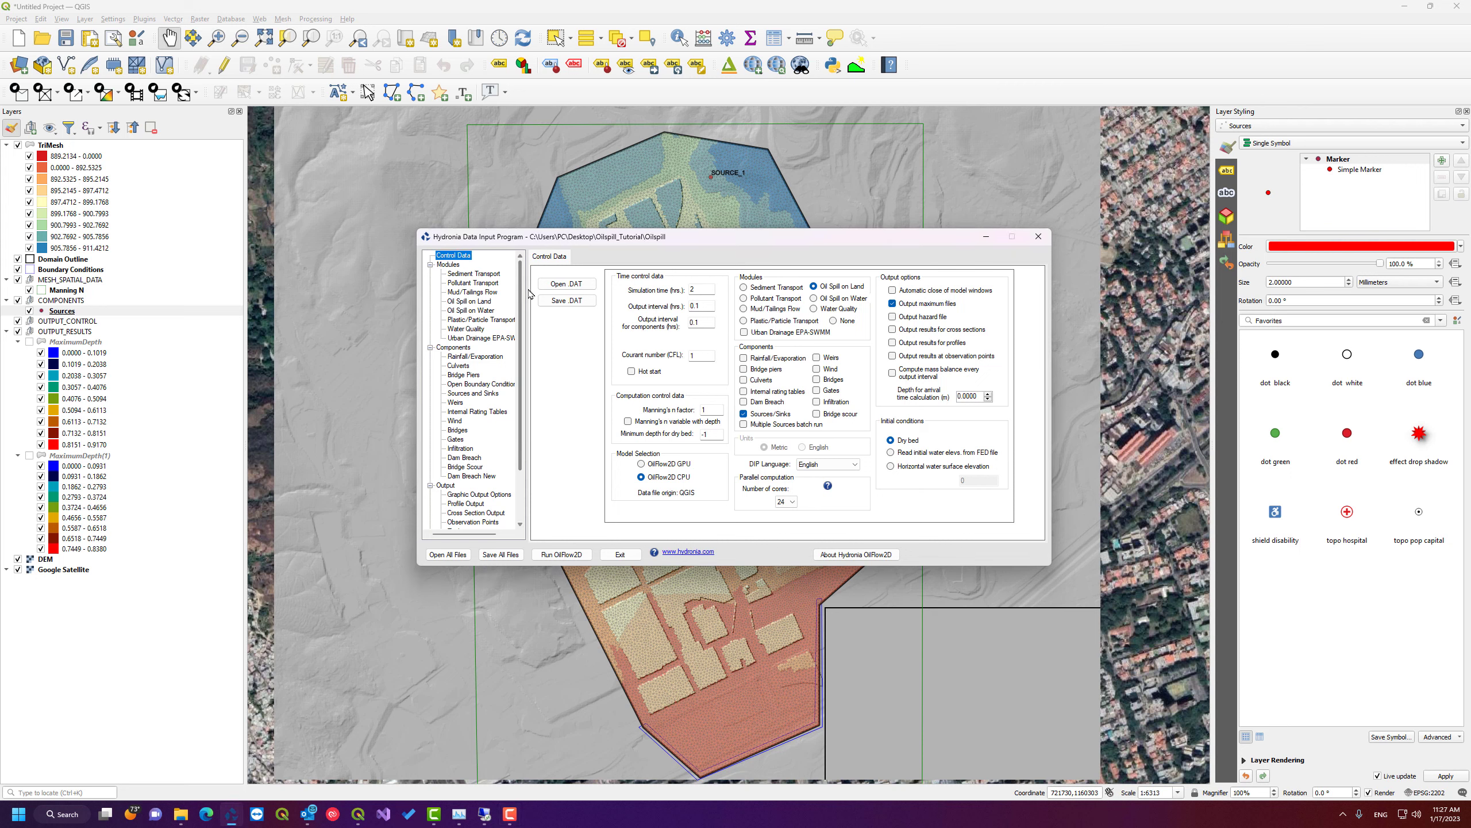
scroll(454, 342, "down", 3)
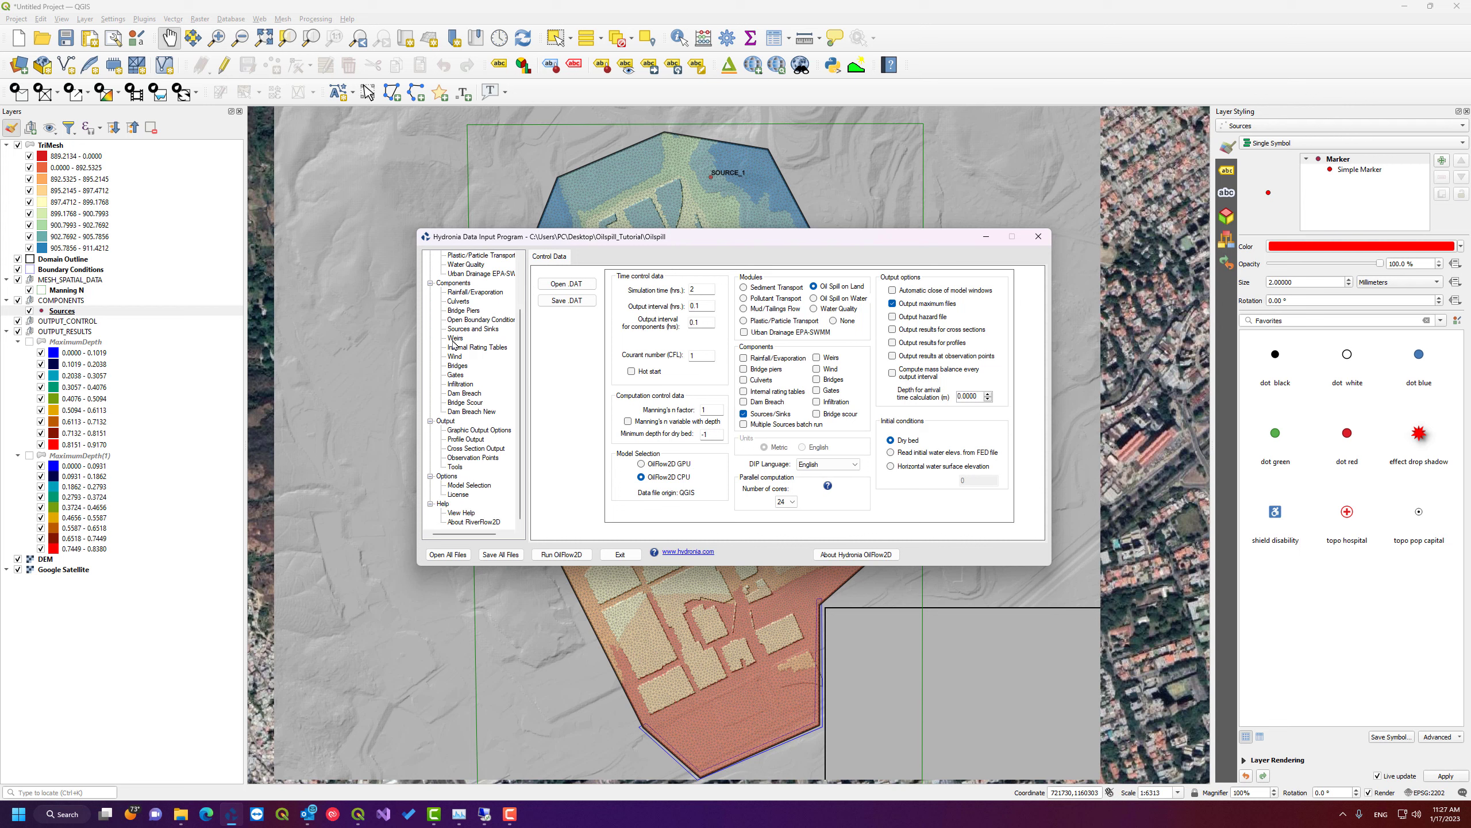
scroll(471, 323, "up", 3)
left_click(470, 301)
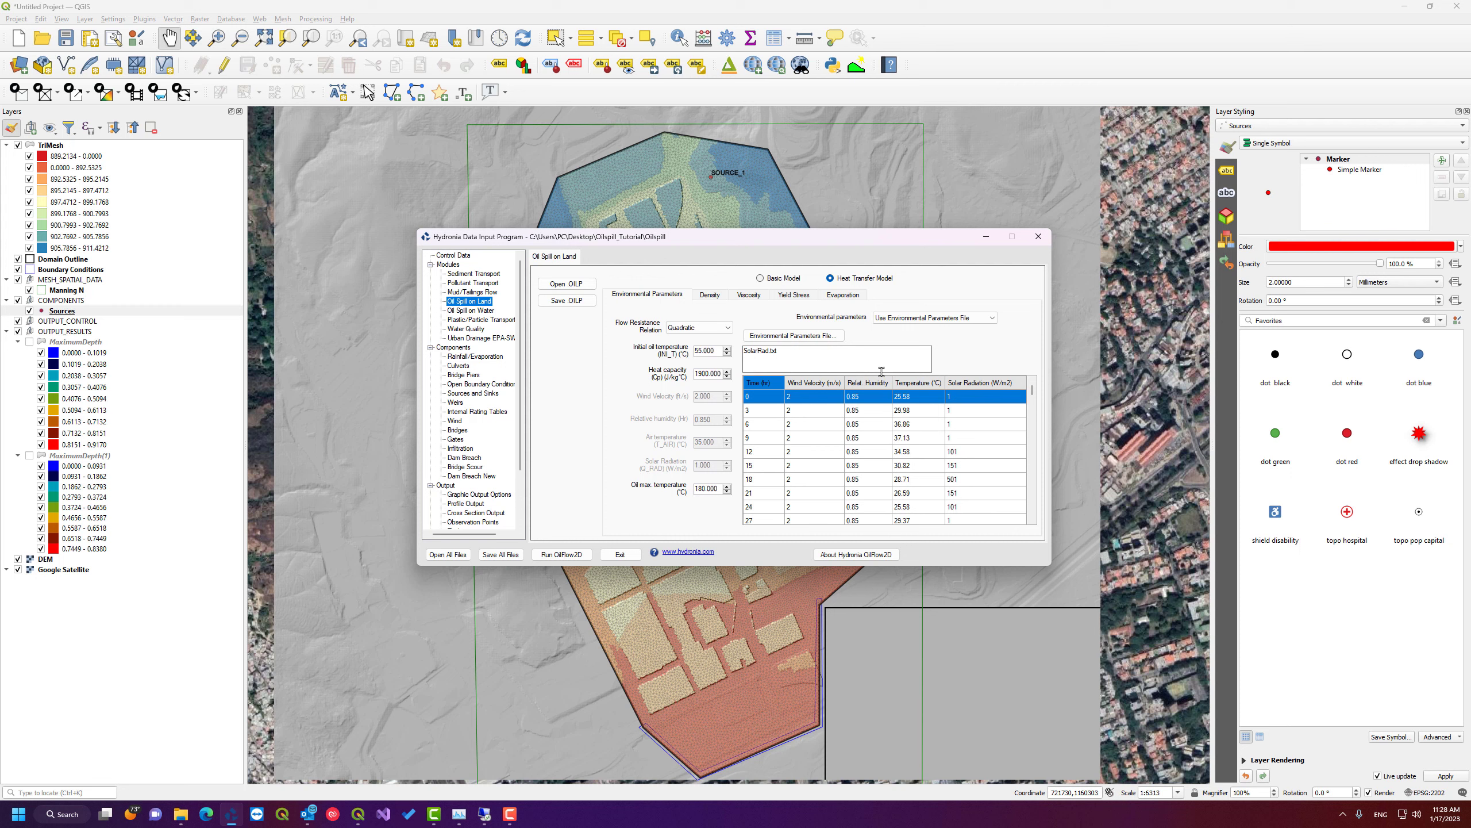
left_click(781, 351)
- Switch to File Explorer and open SolarRad.txt from the Oilspill_Tutorial folder in Notepad
mouse_move(185, 817)
left_click(180, 814)
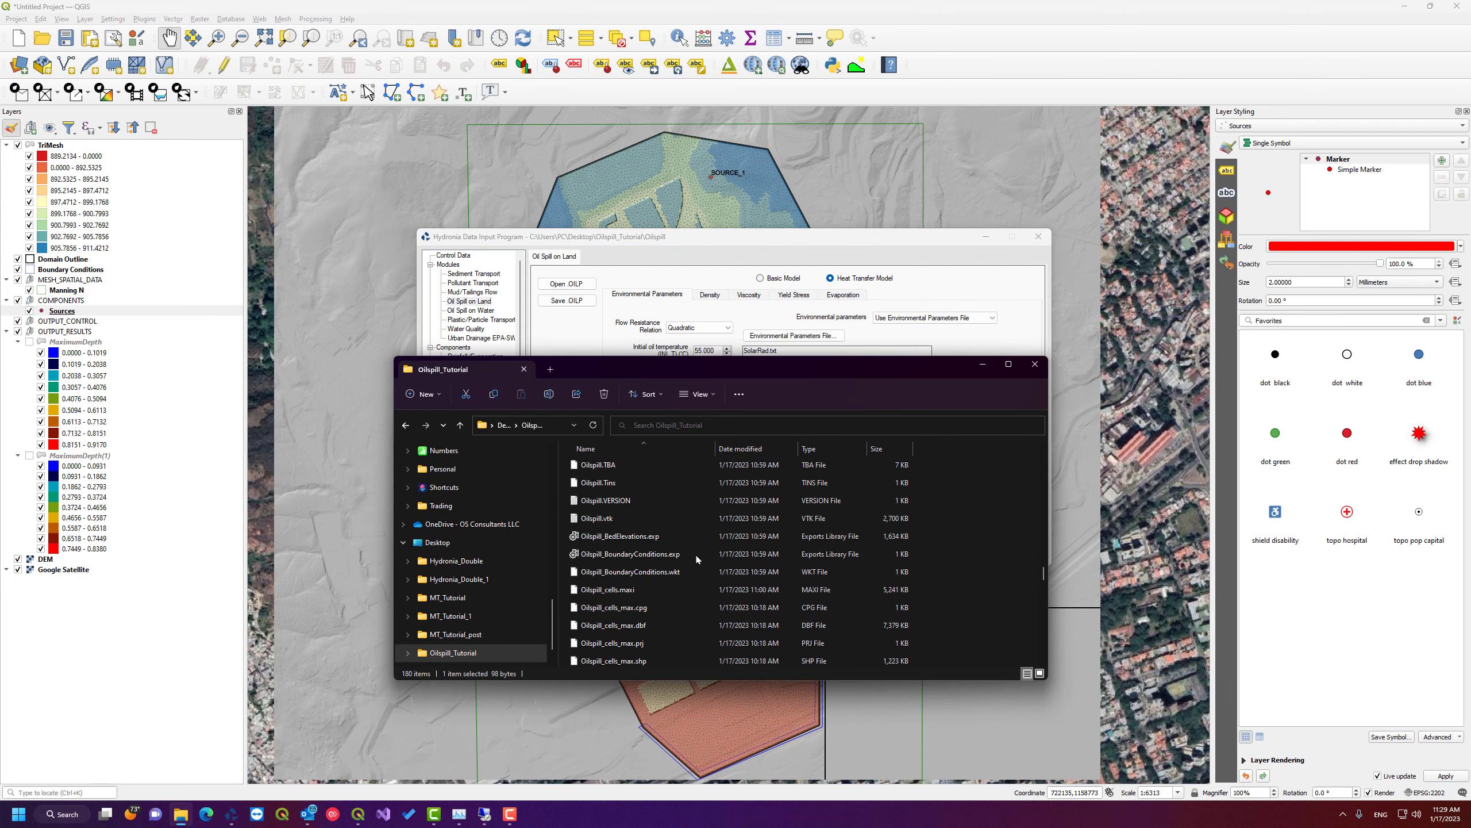
left_click(697, 557)
scroll(707, 484, "down", 5)
left_click(707, 483)
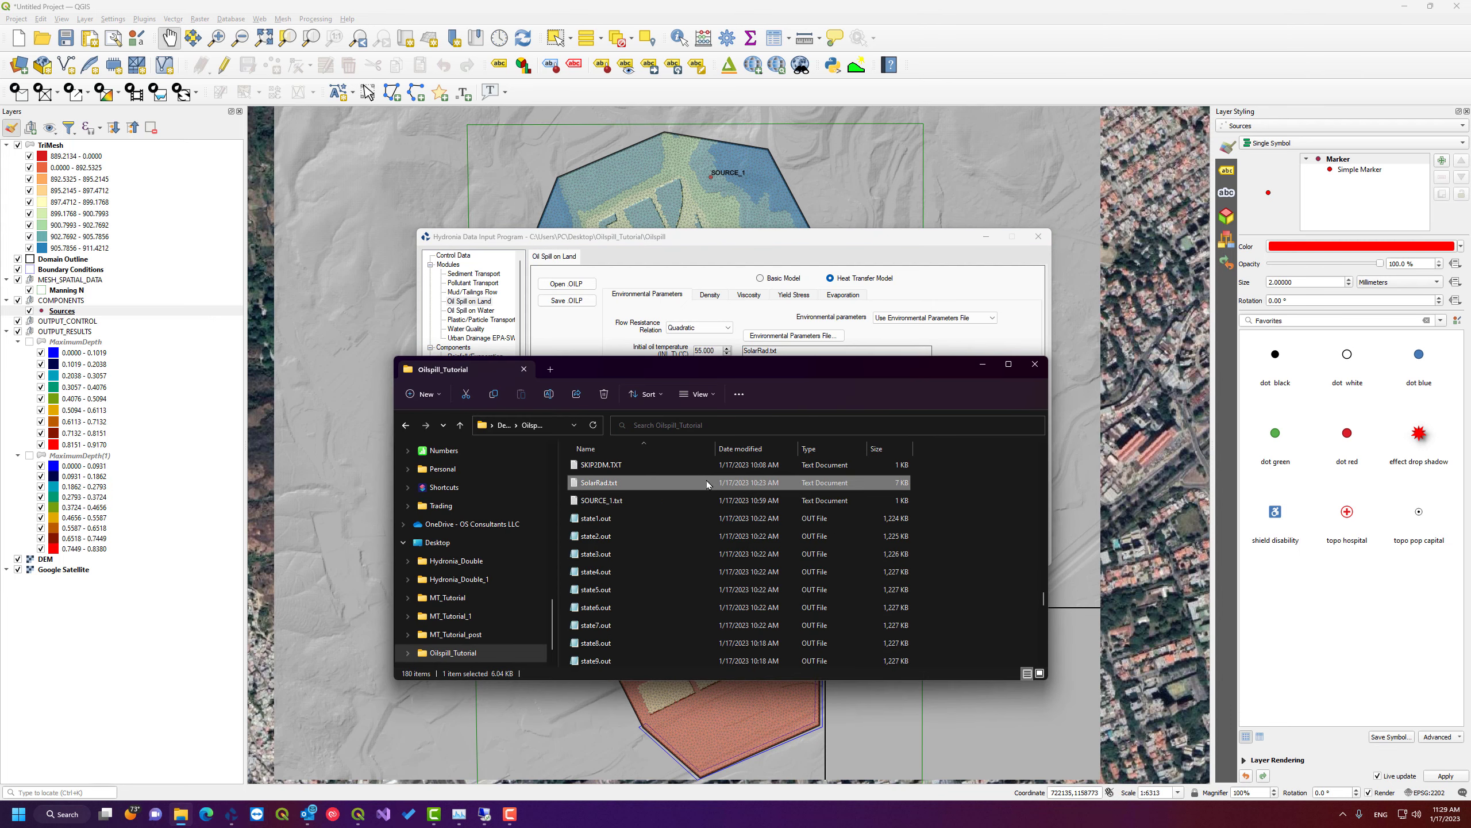
double_click(707, 484)
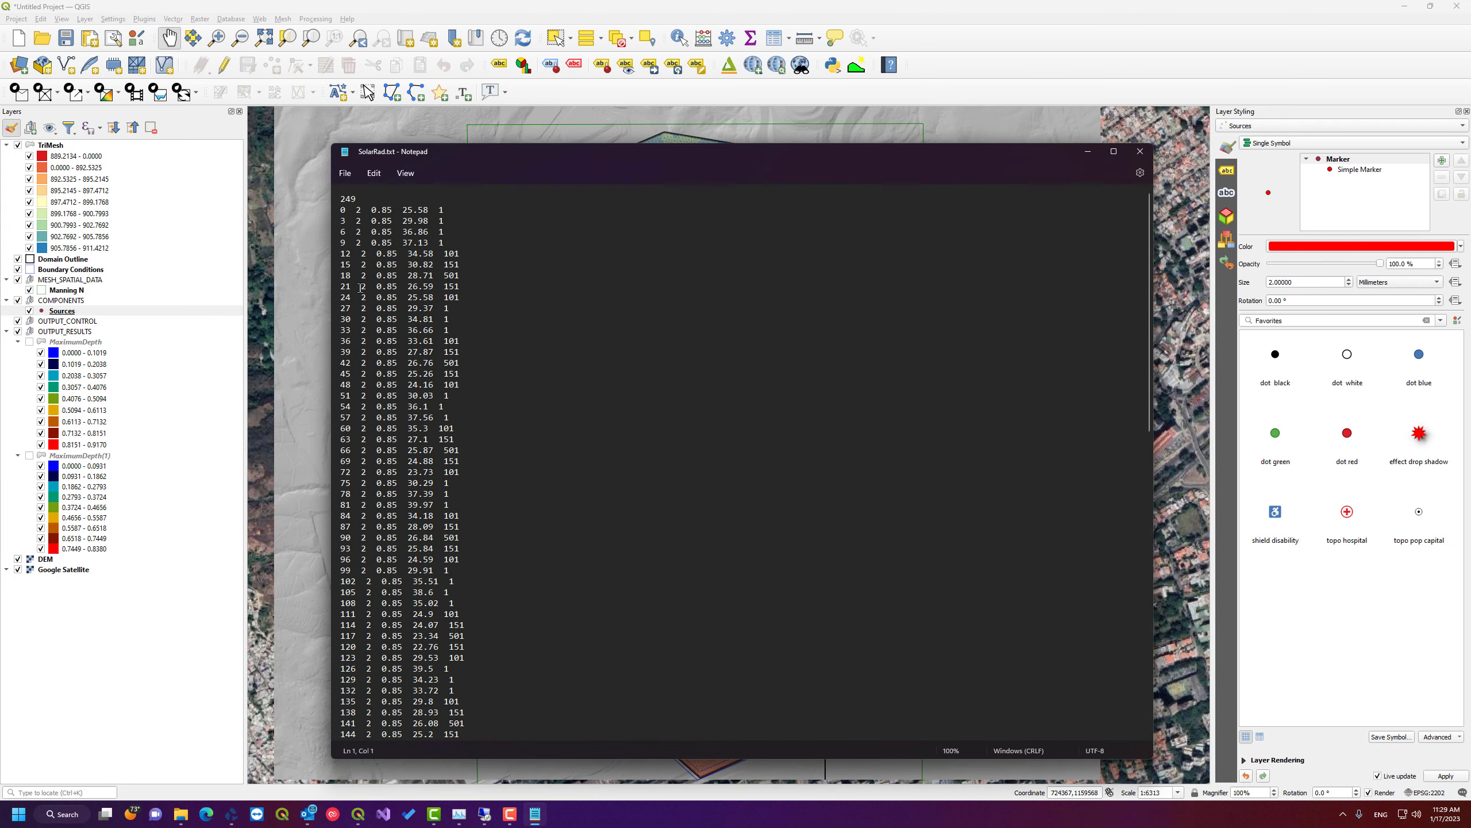
- Examine the SolarRad.txt record count and rows beside the environmental parameters table, then close the file
mouse_move(359, 198)
left_mouse_down()
mouse_move(341, 198)
mouse_move(358, 200)
left_mouse_up()
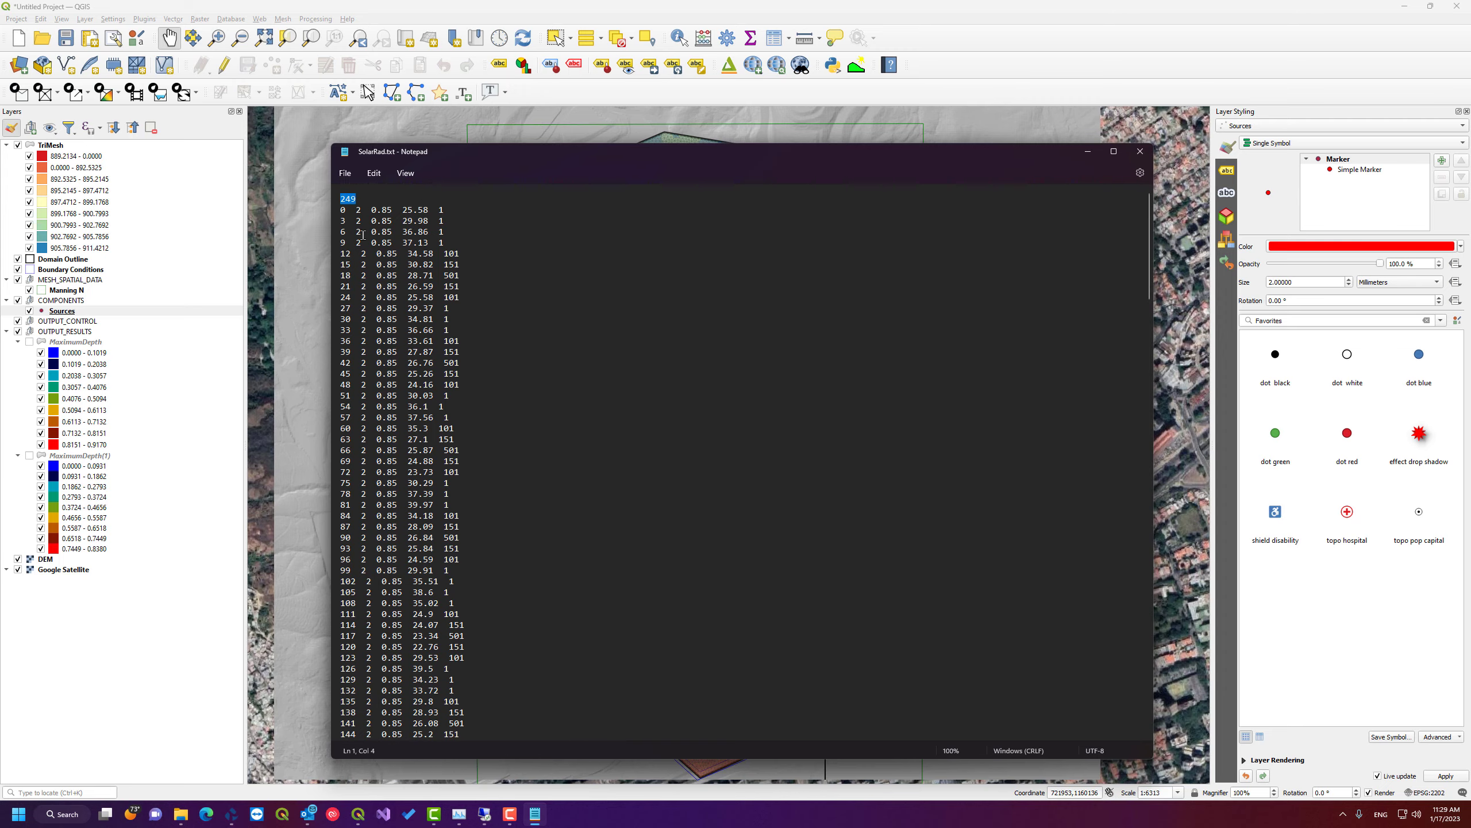
left_click(342, 212)
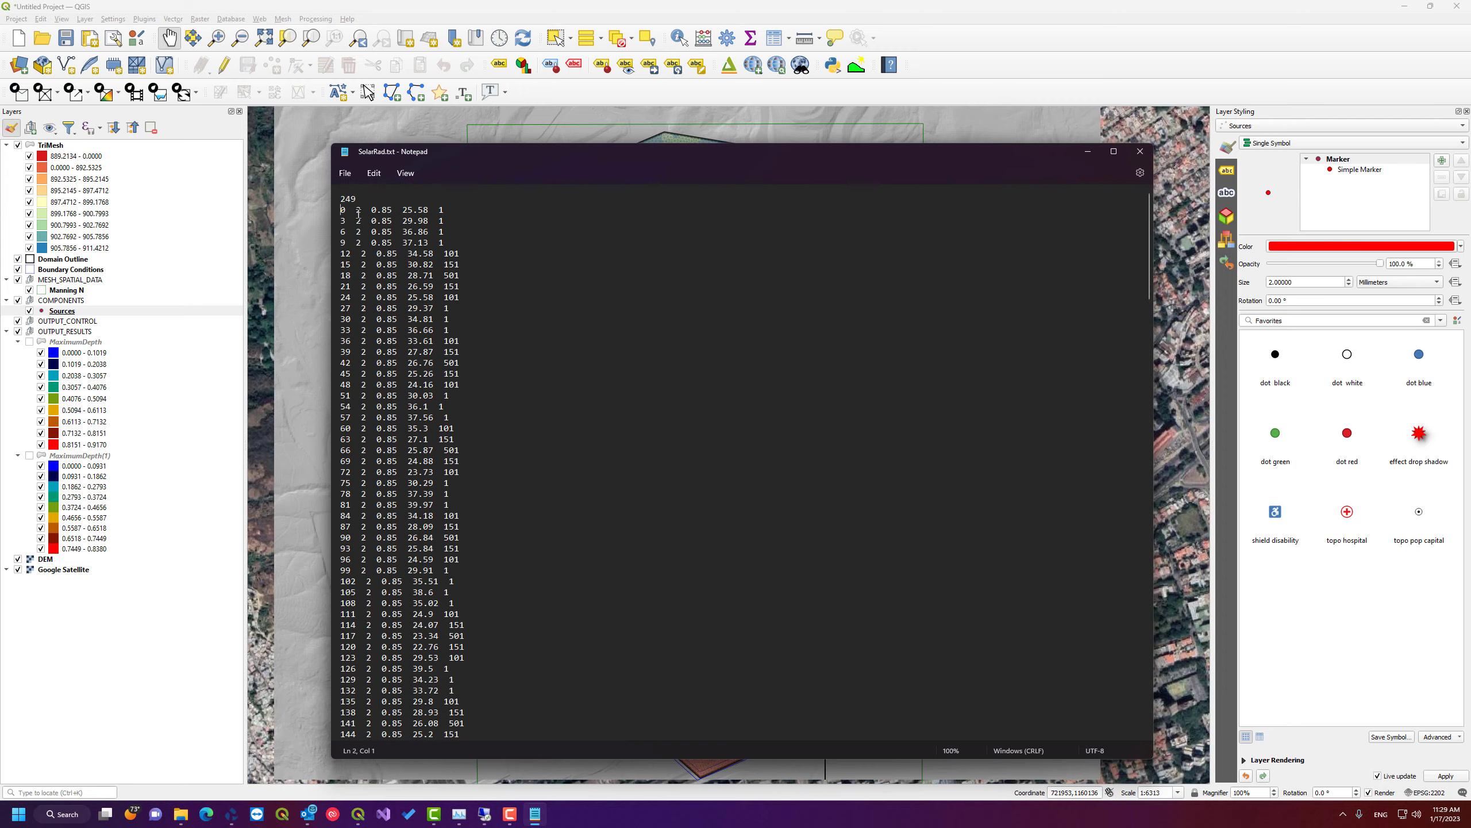
left_click(441, 220)
left_click_drag(573, 157, 989, 370)
left_click_drag(886, 250, 644, 144)
left_click(912, 376)
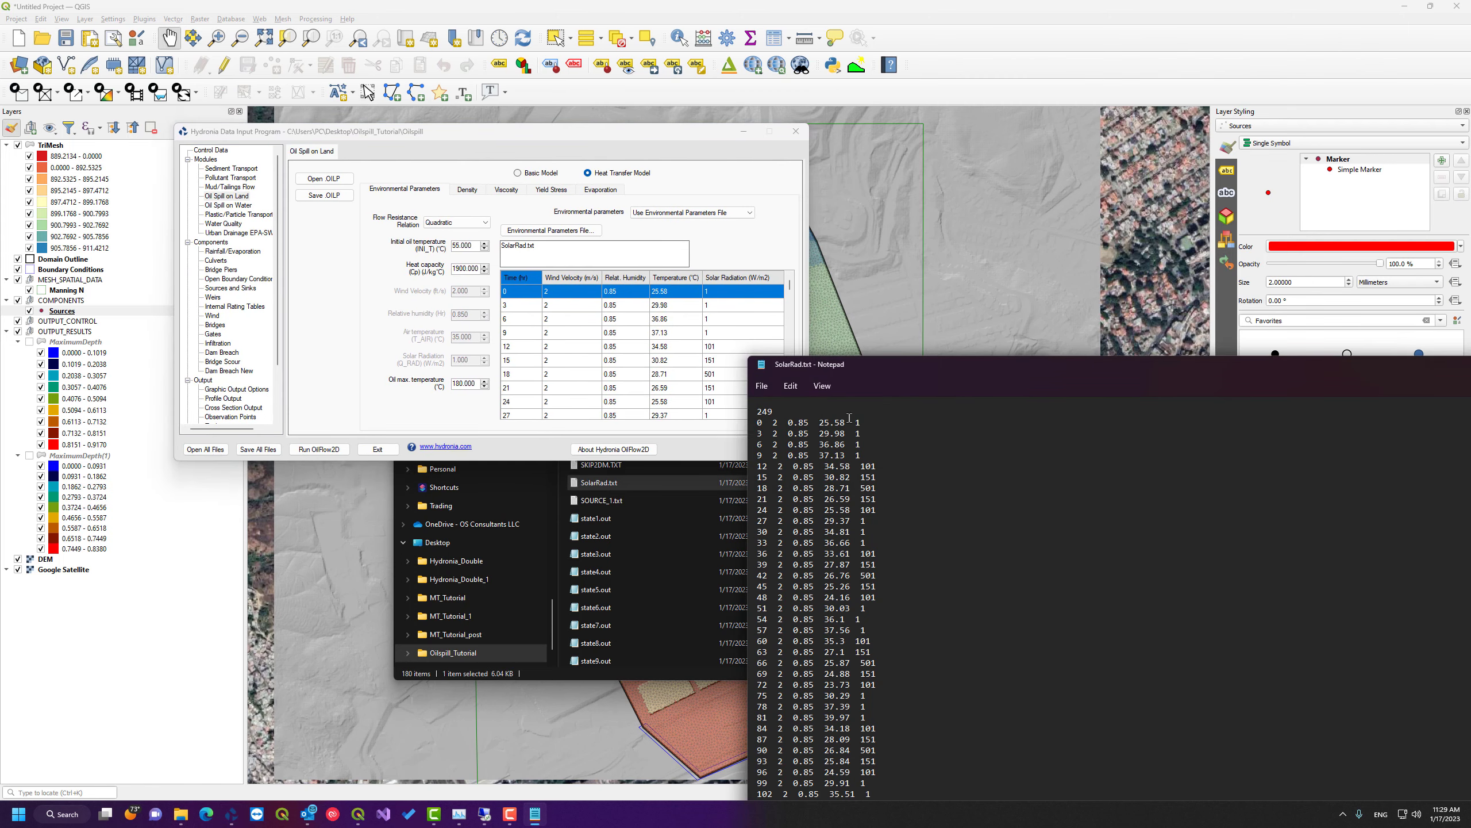
left_click_drag(899, 374, 691, 264)
left_click(1359, 259)
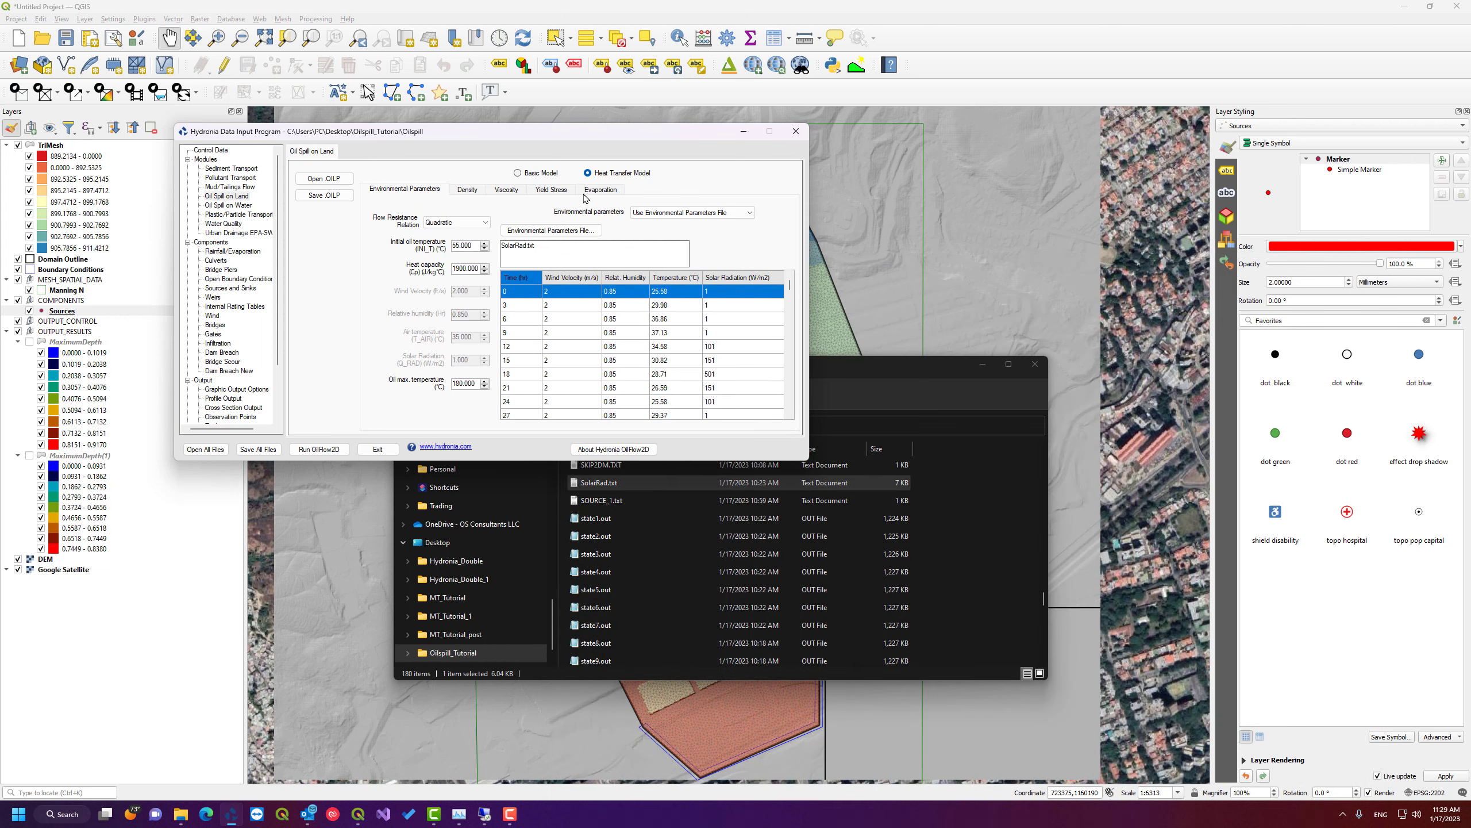
- Review the flow resistance relation options, keeping Quadratic, and check the initial oil temperature and heat capacity
left_click(475, 227)
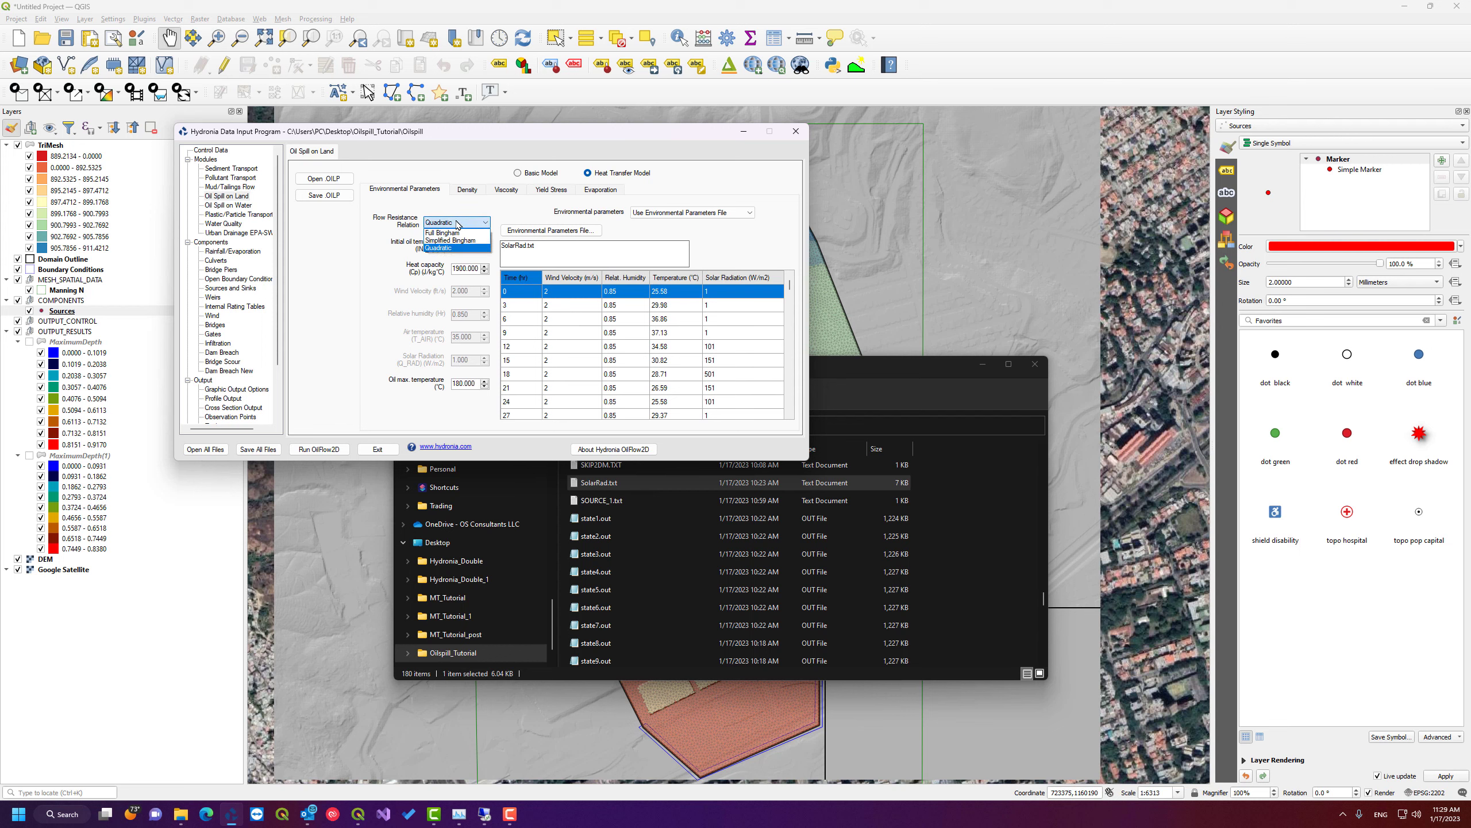
left_click(470, 254)
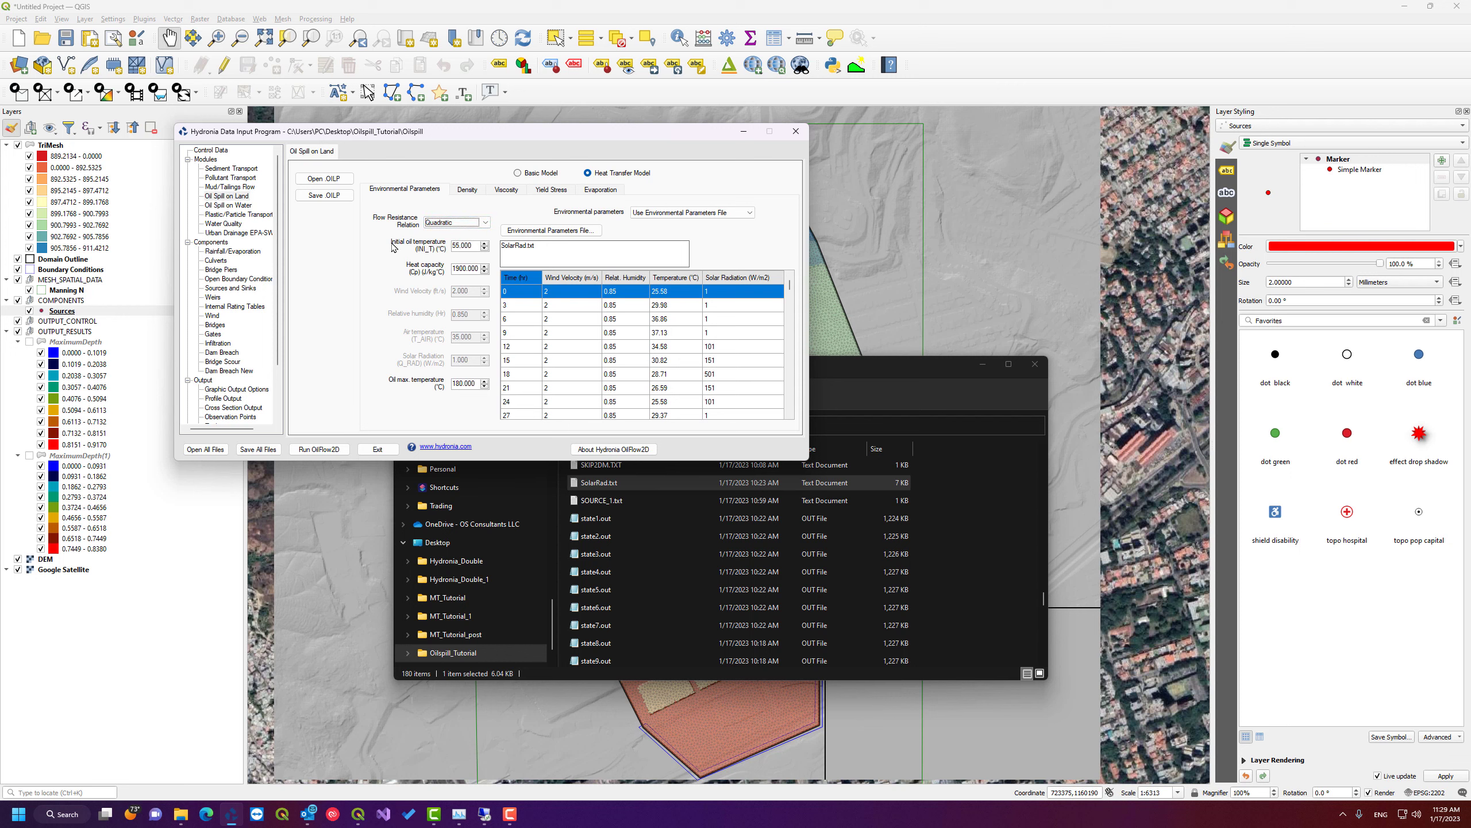
left_click_drag(453, 247, 462, 247)
left_click(452, 270)
double_click(458, 270)
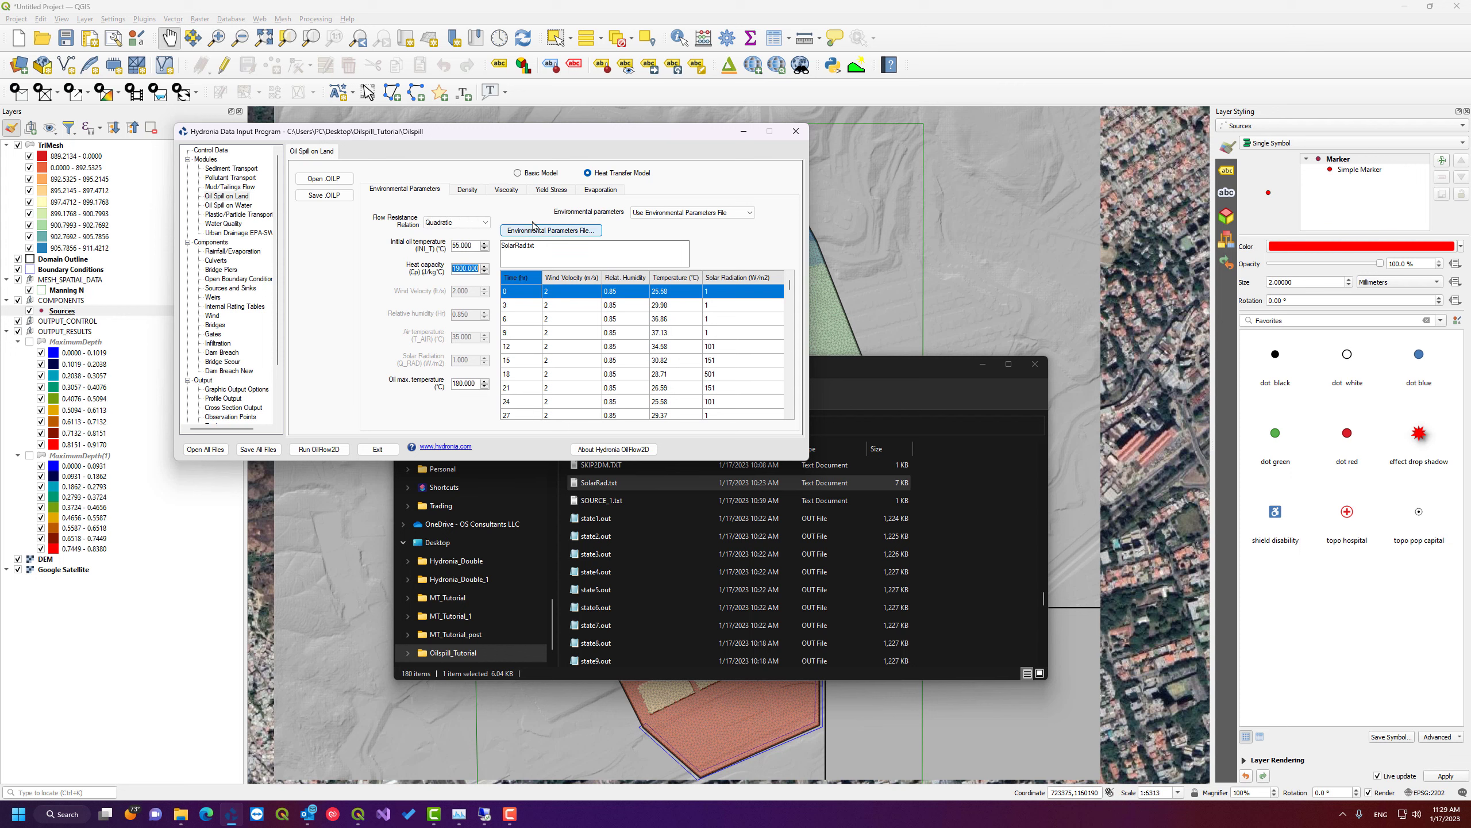
- Review the oil density formula options, keeping Arafin et al. (2006), and check the viscosity formula and its constants
left_click(478, 194)
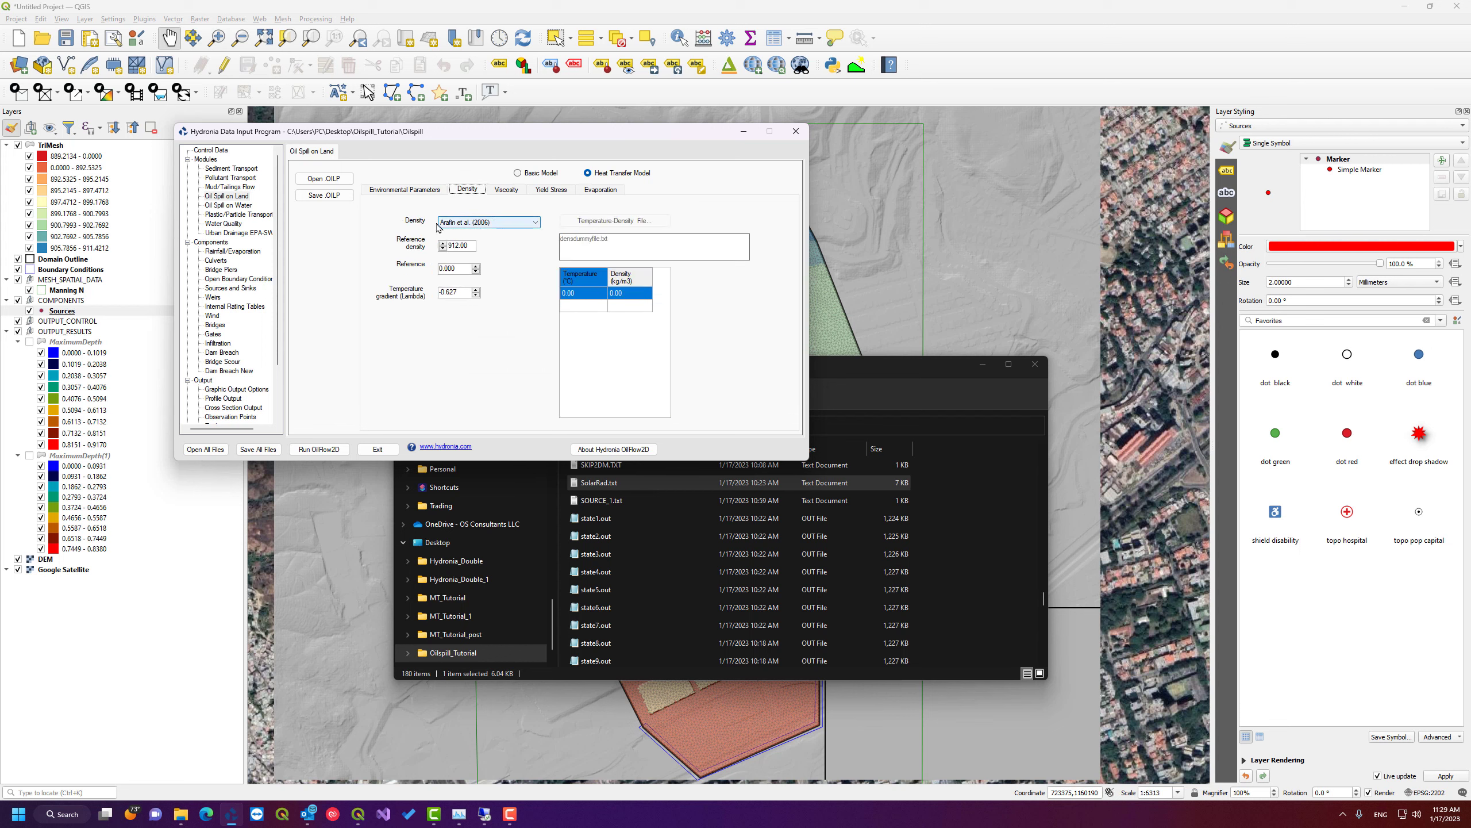
left_click(537, 222)
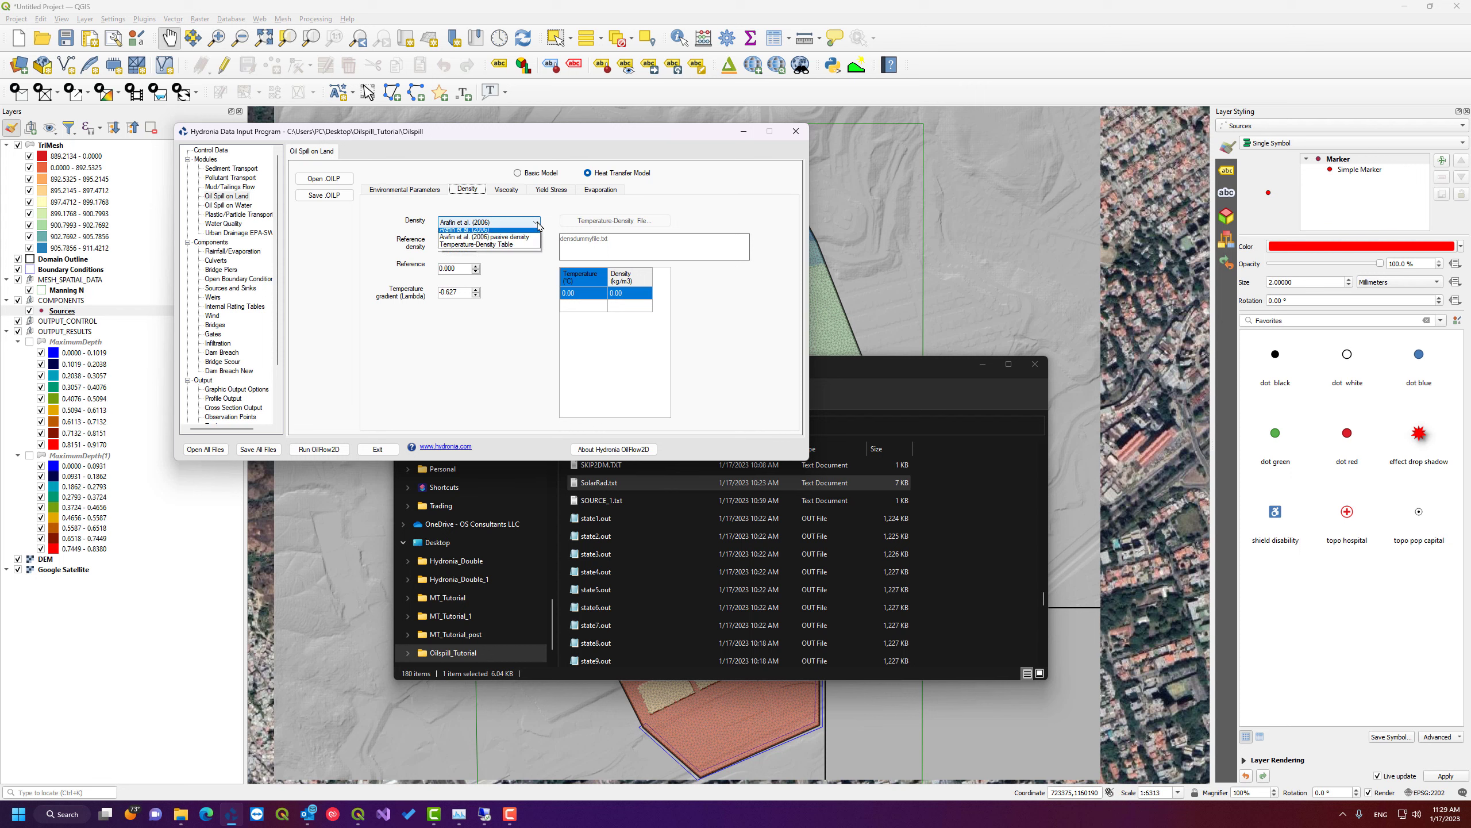
left_click(538, 225)
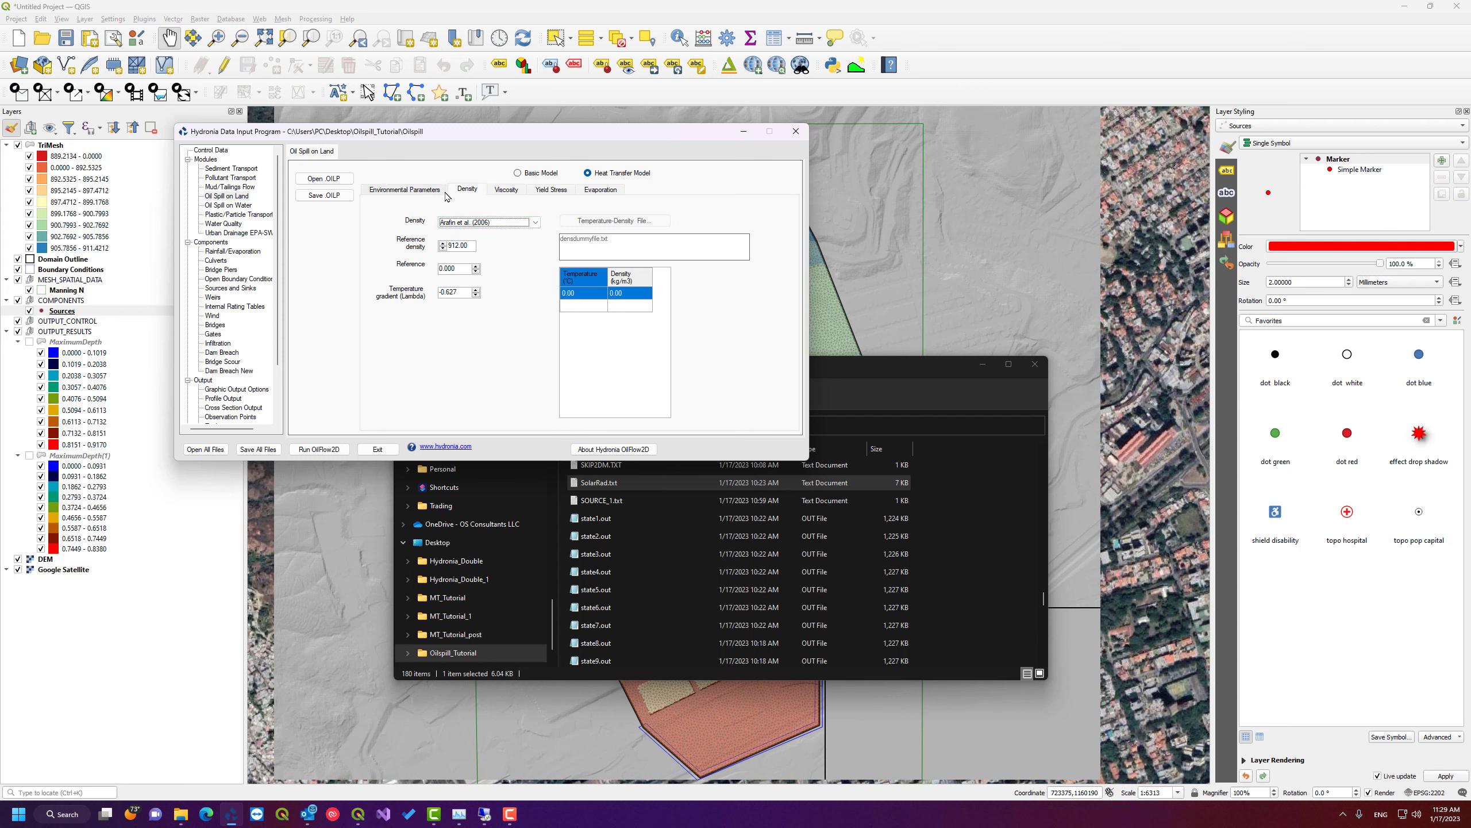
left_click(513, 191)
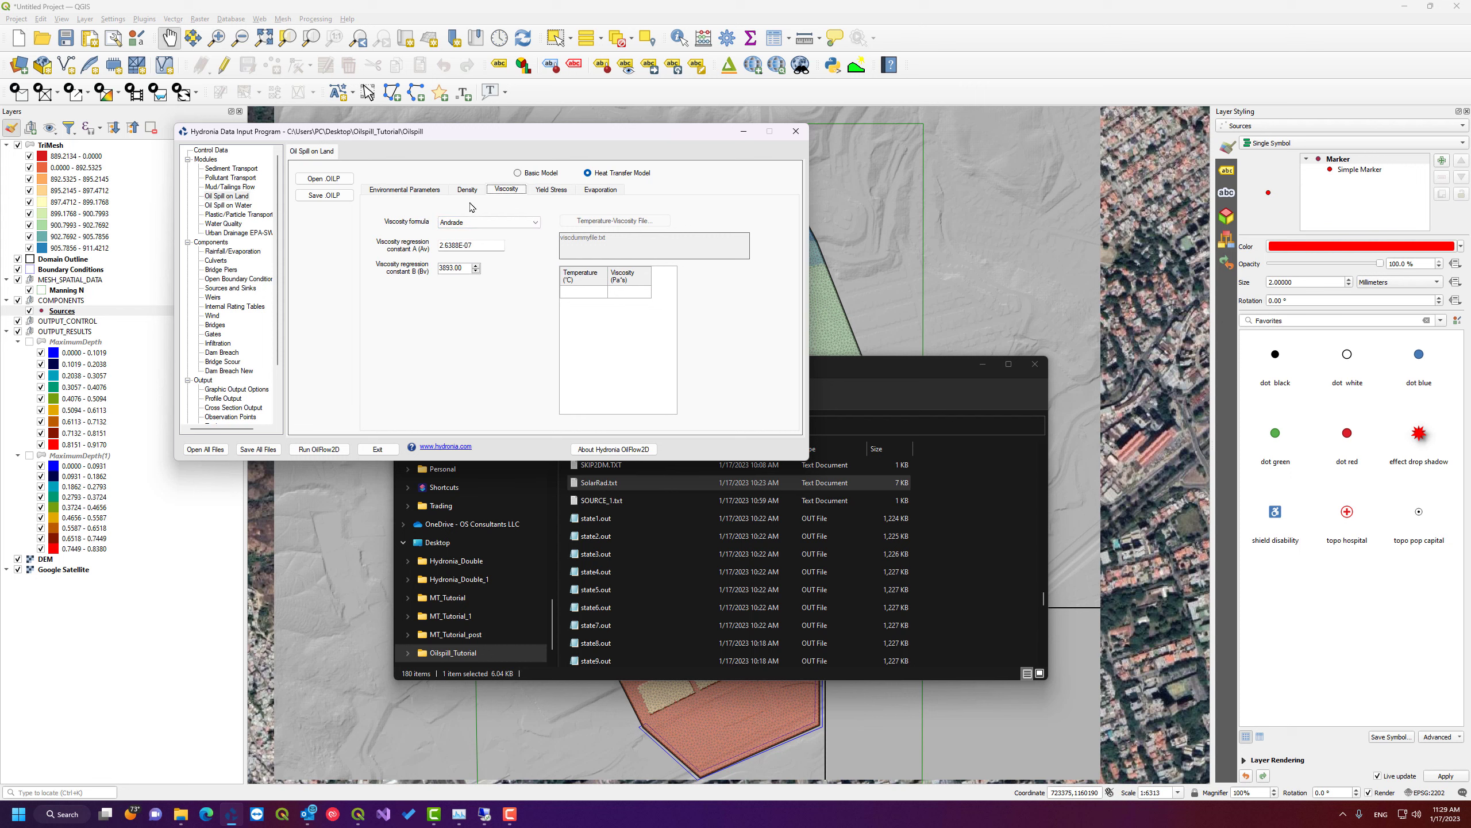
- Examine the temperature-yield stress table and its source file, comparing them with the environmental parameters
left_click(550, 192)
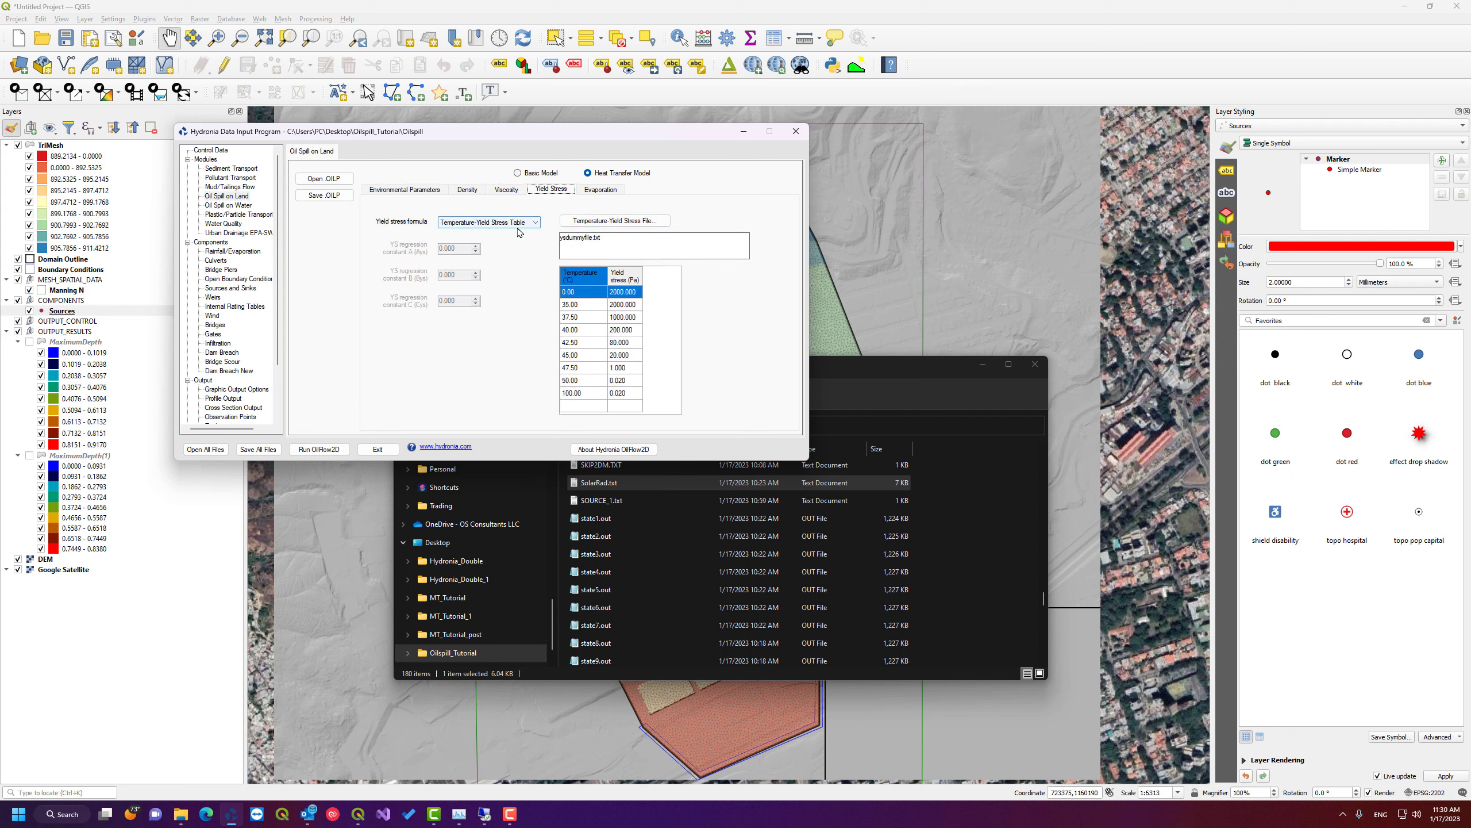
double_click(580, 251)
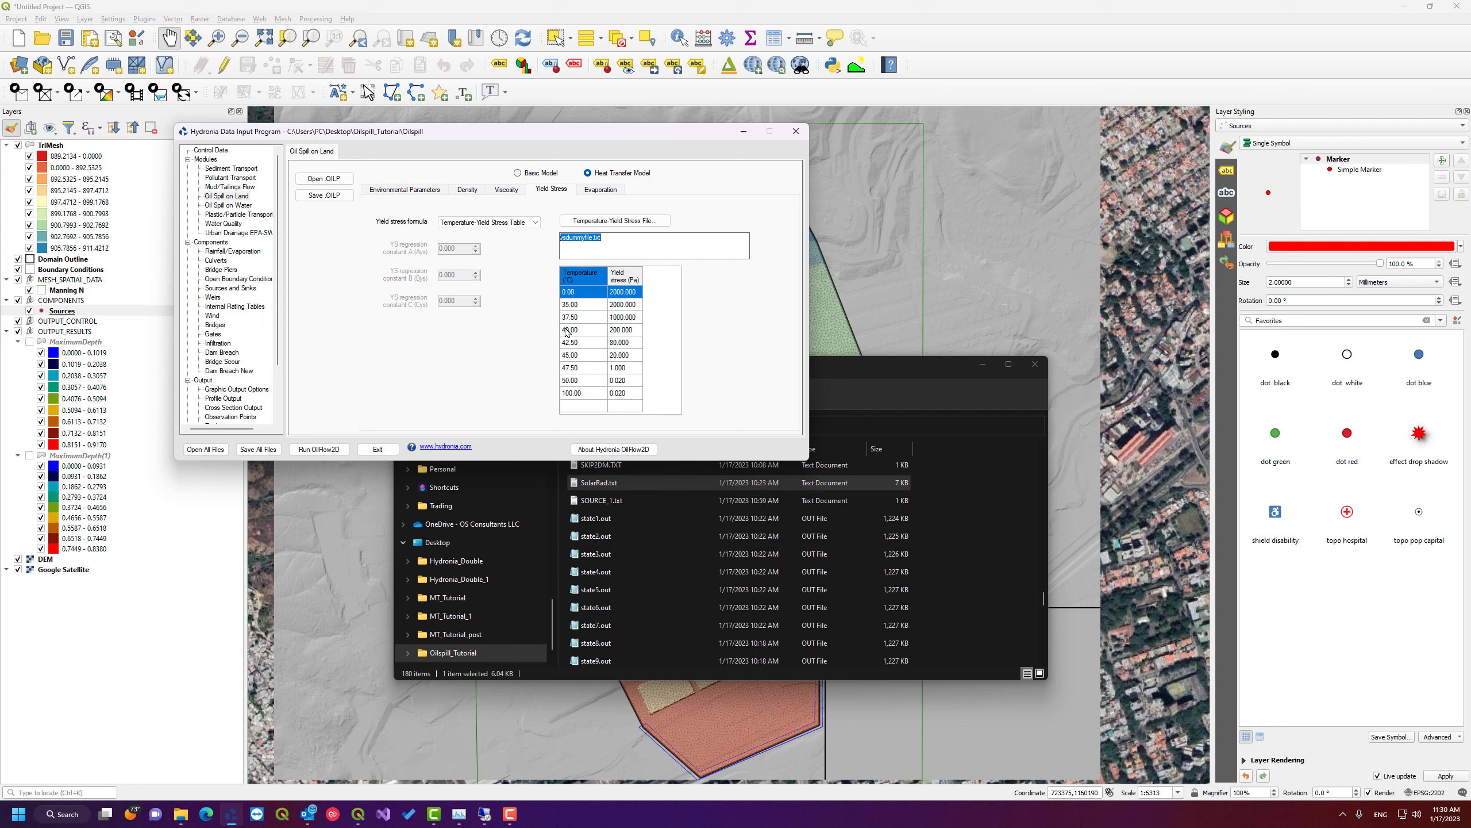
left_click(373, 190)
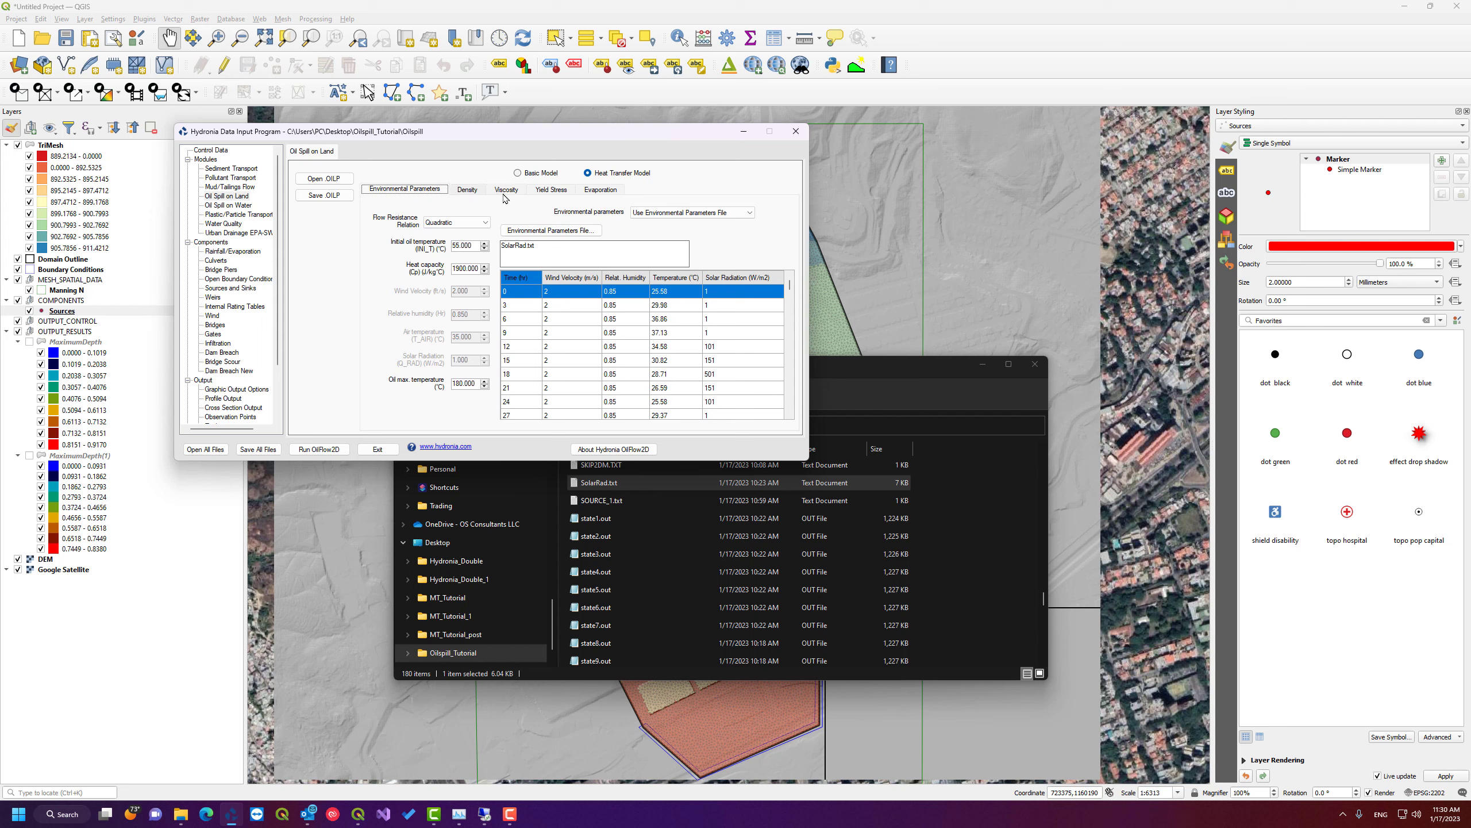
left_click(555, 192)
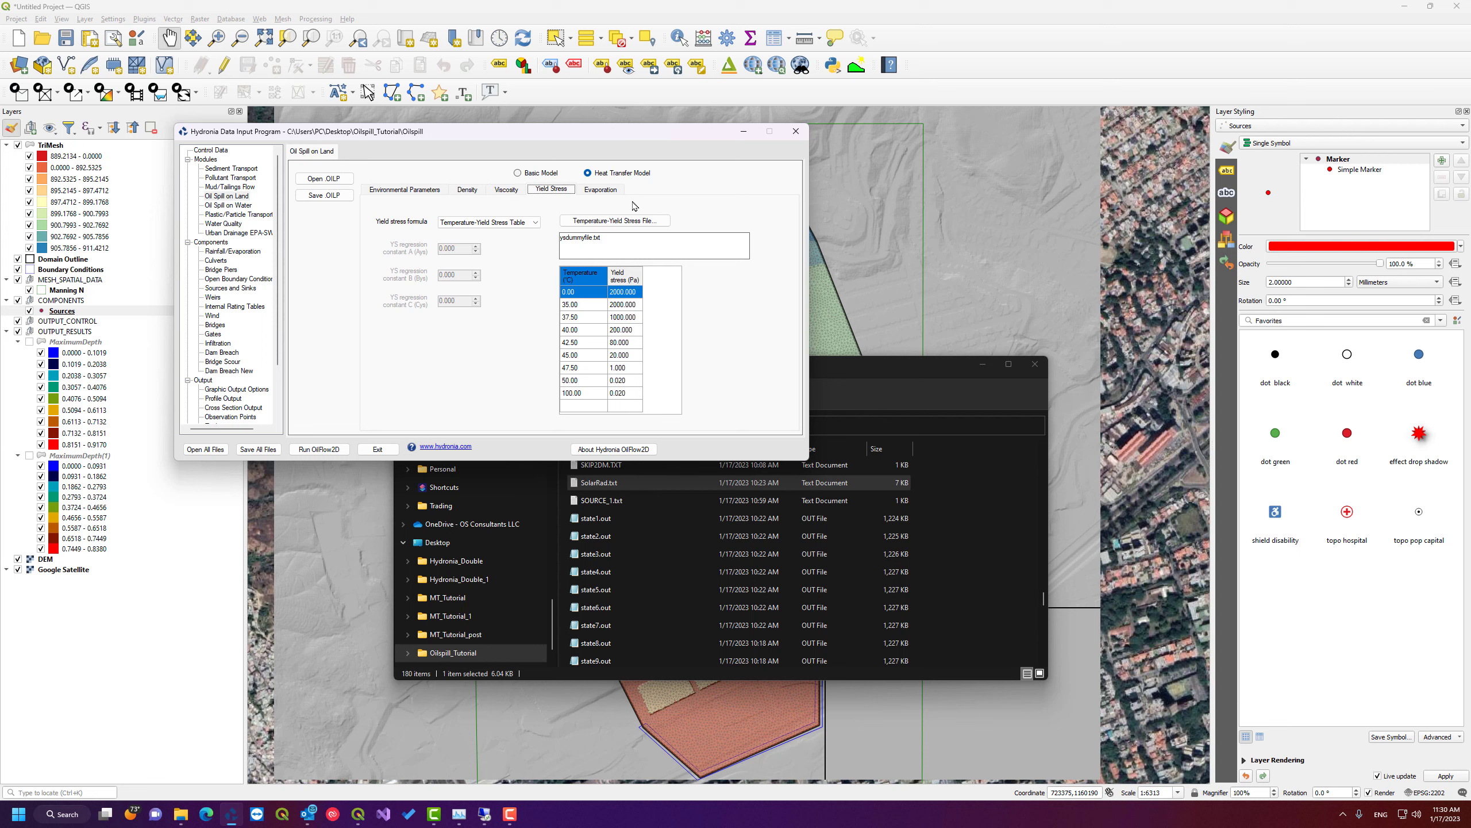
left_click_drag(695, 140, 733, 157)
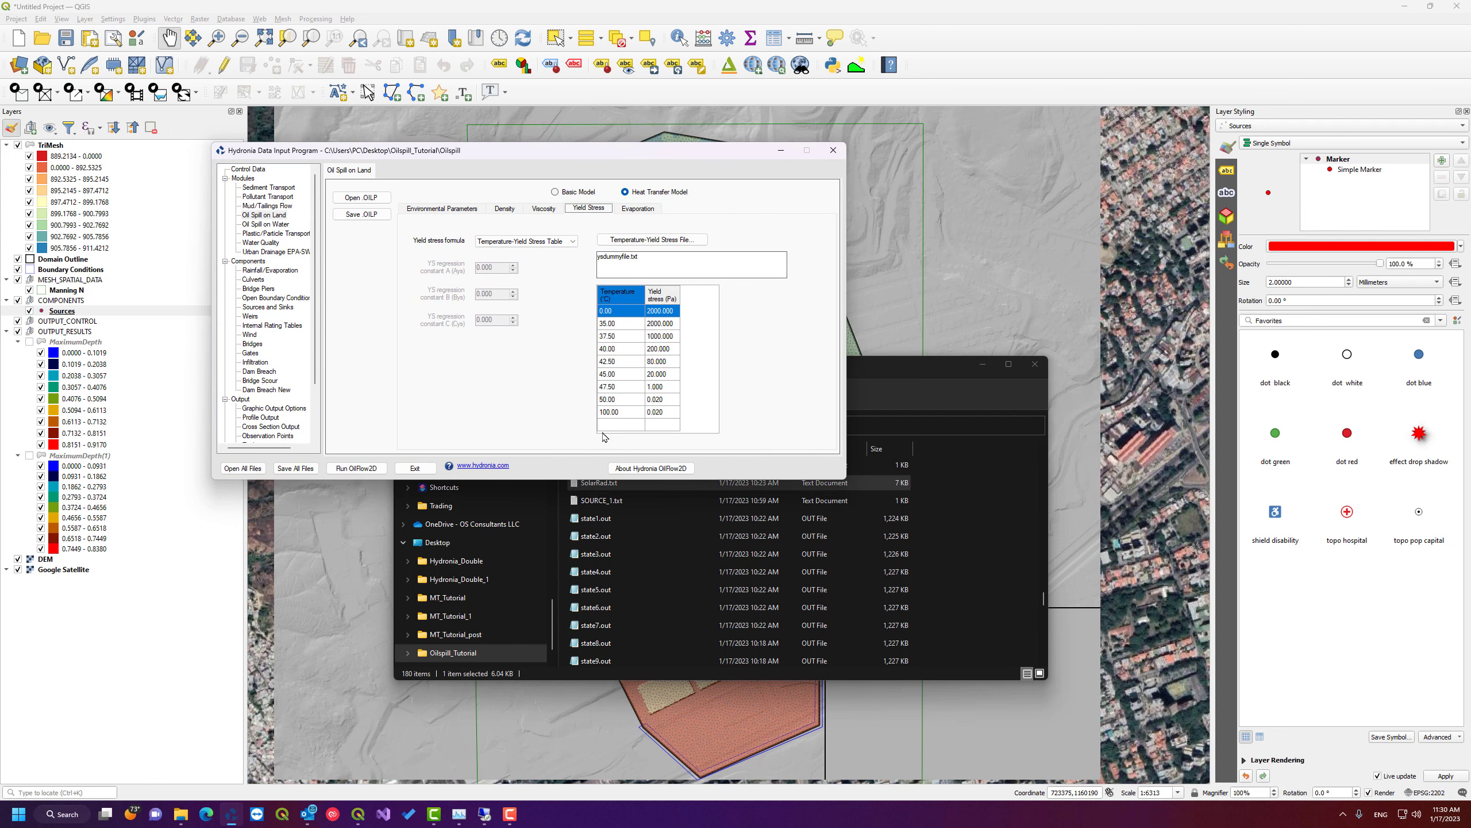
- Open SOURCE_1.txt from the Oilspill_Tutorial folder, examine the third column of its time series, and close the file
left_click(626, 502)
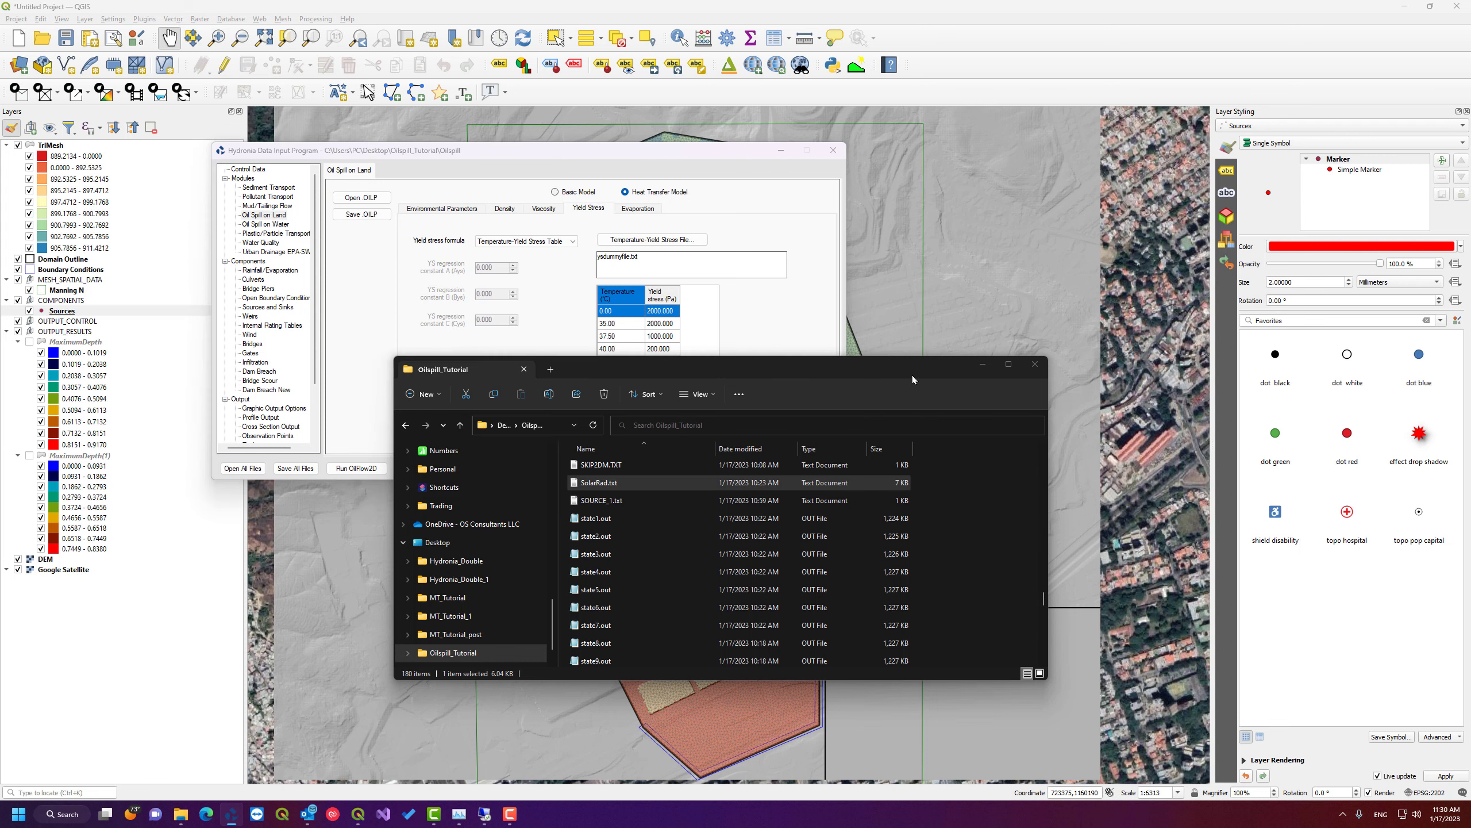
left_click(599, 506)
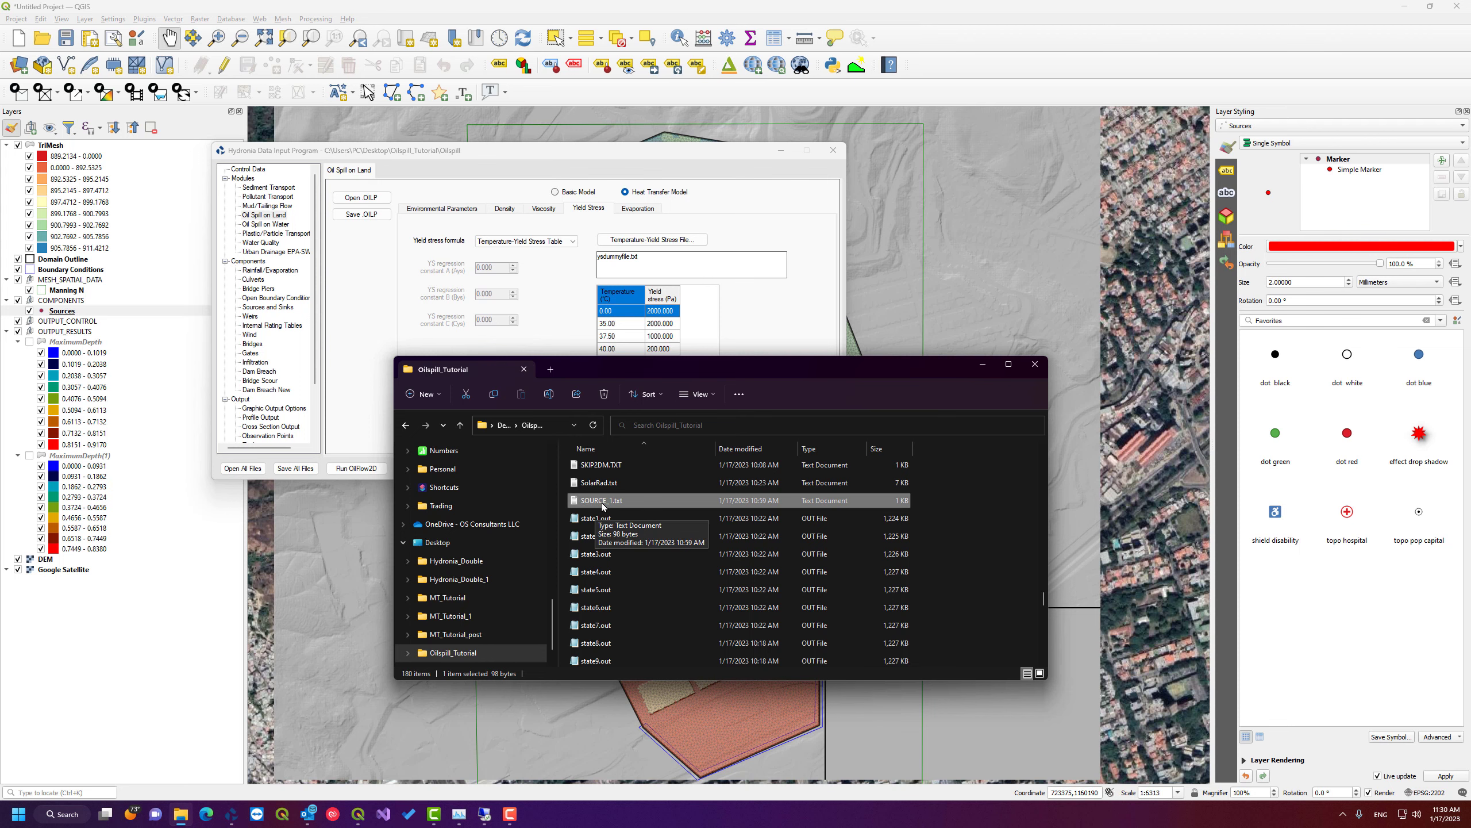
double_click(604, 504)
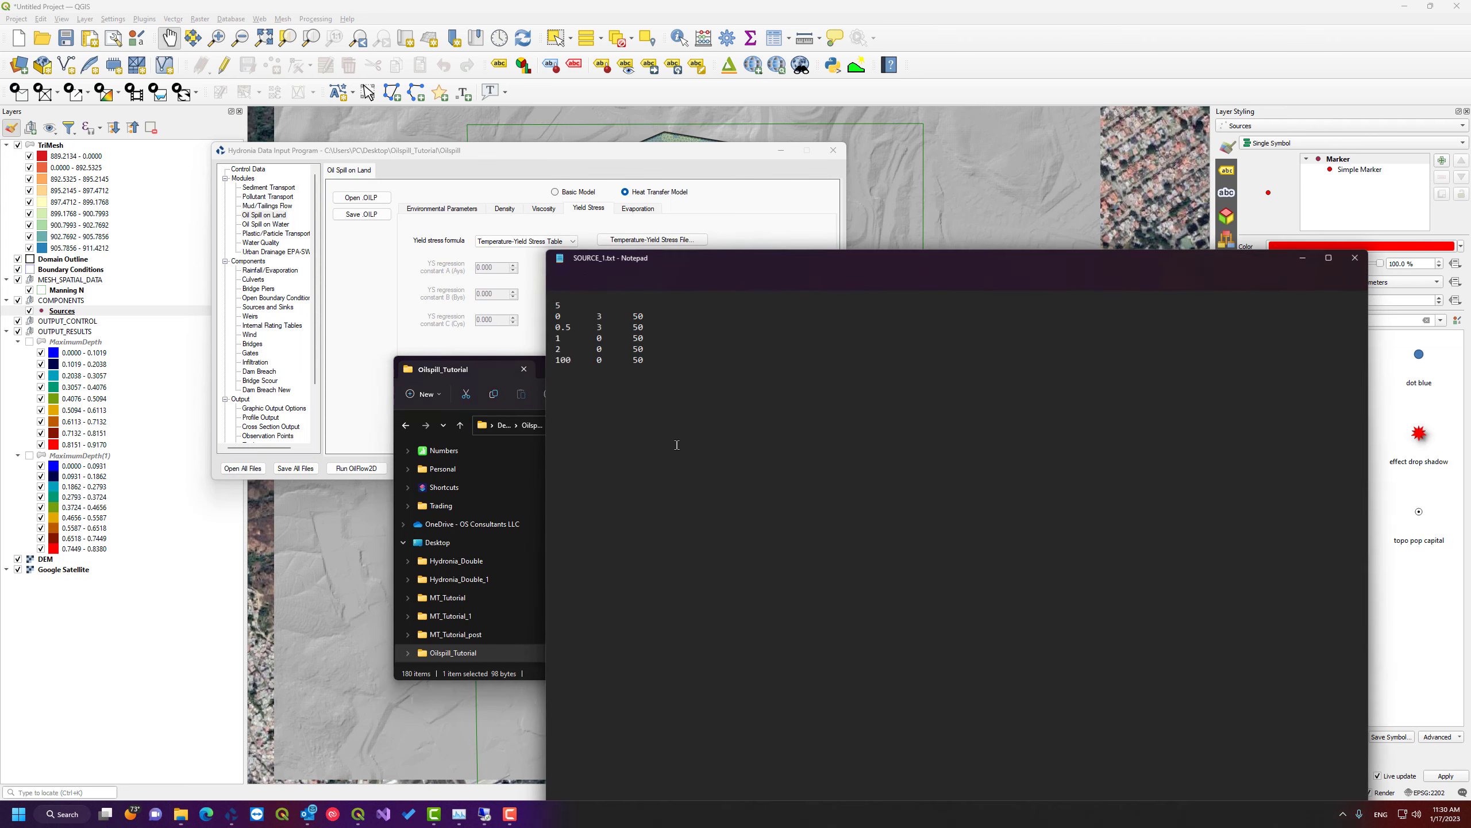
left_click_drag(712, 251, 671, 188)
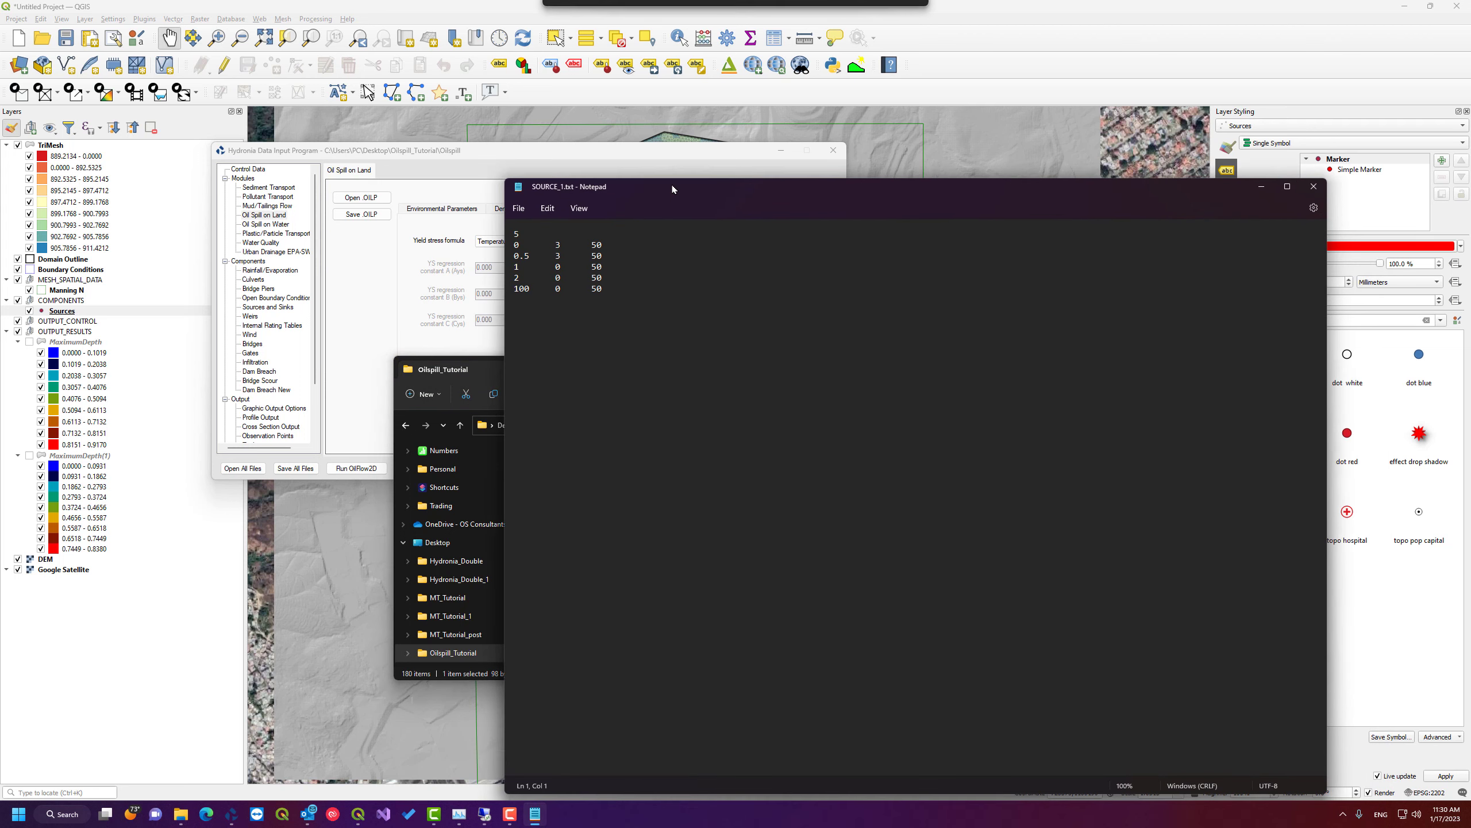
left_click(592, 246)
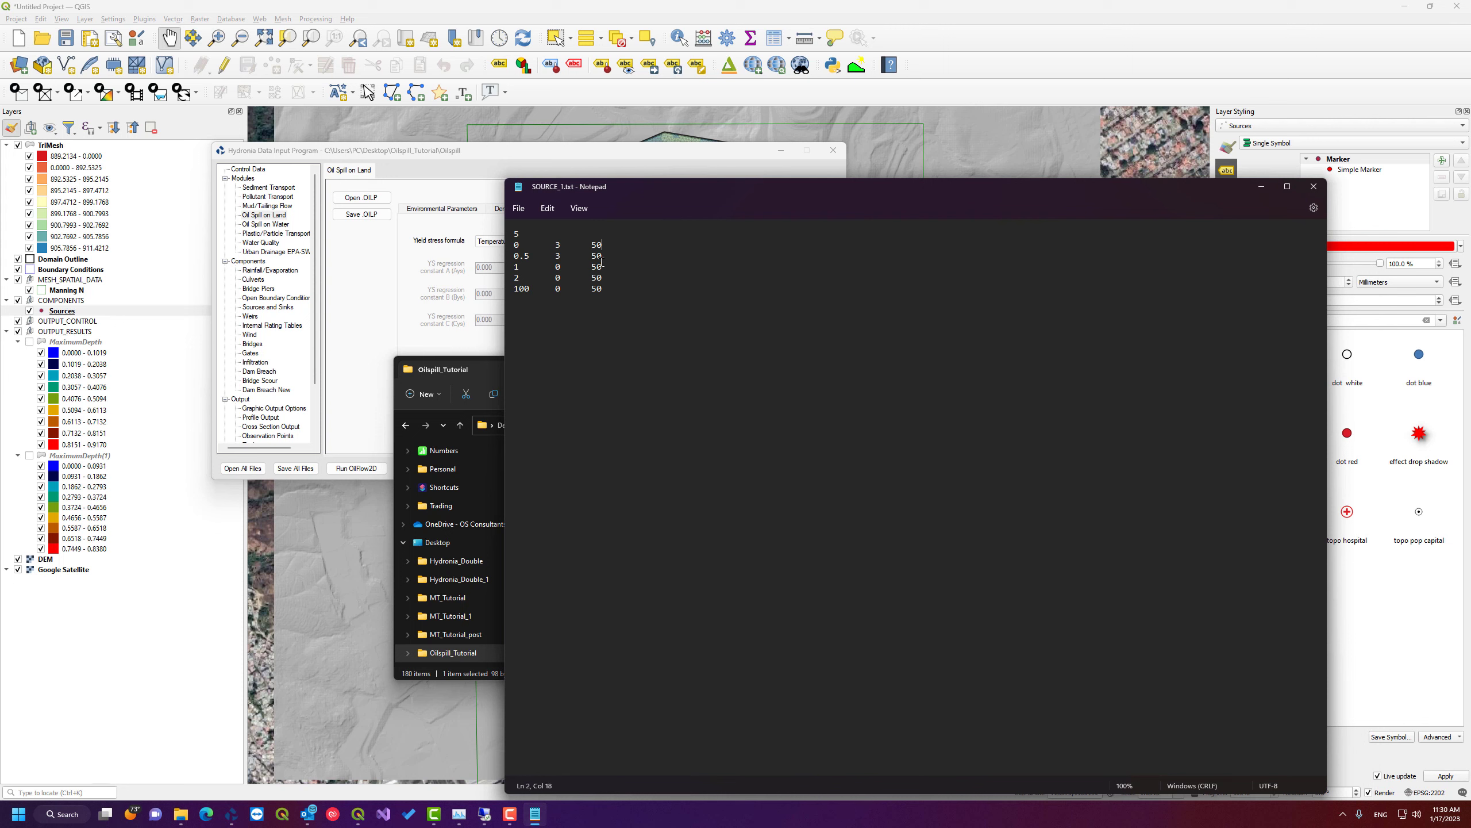
left_click(601, 263)
key("Down")
key("Down")
left_click_drag(790, 181, 783, 181)
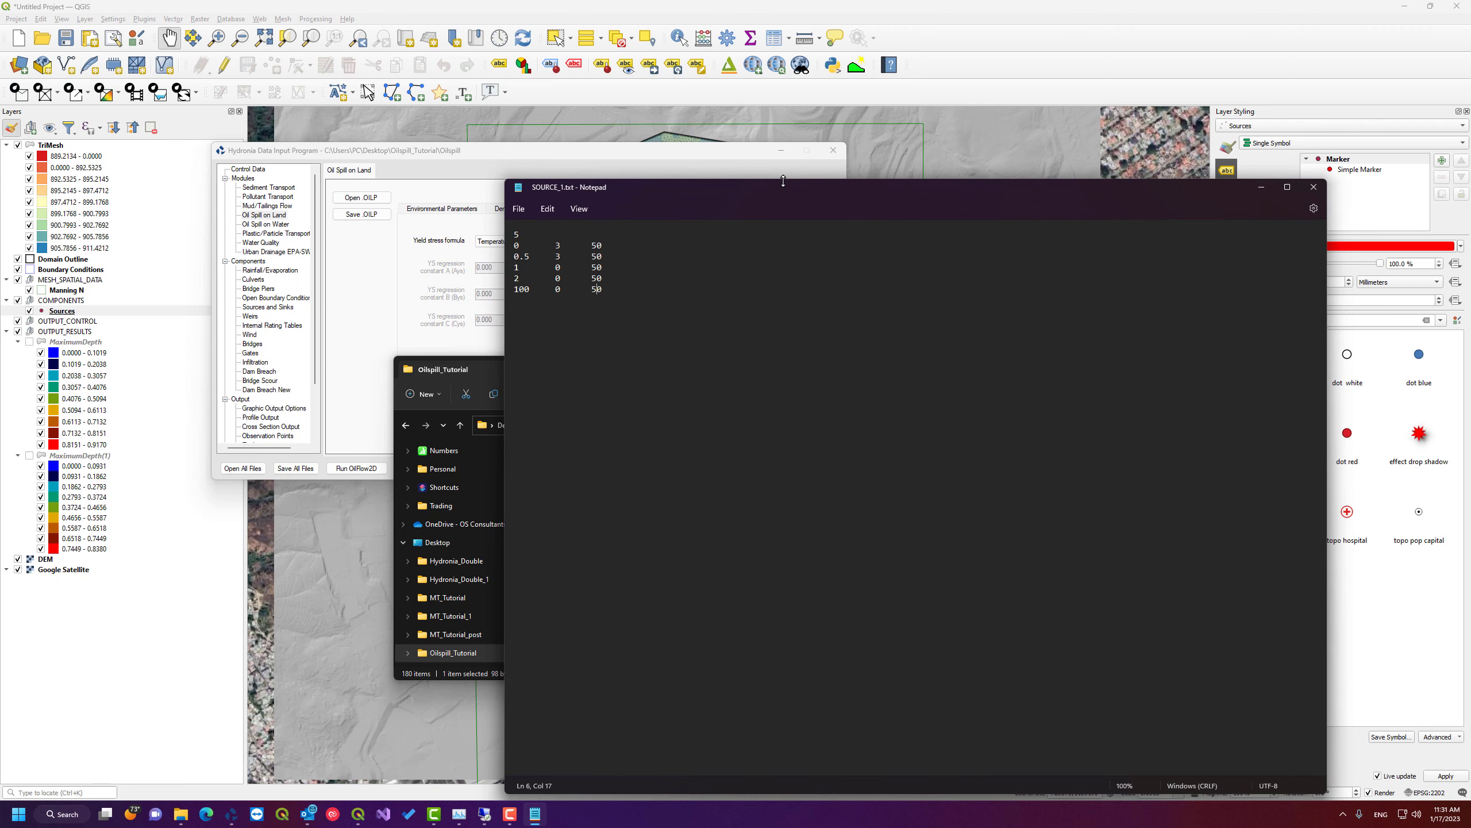
left_click(1314, 187)
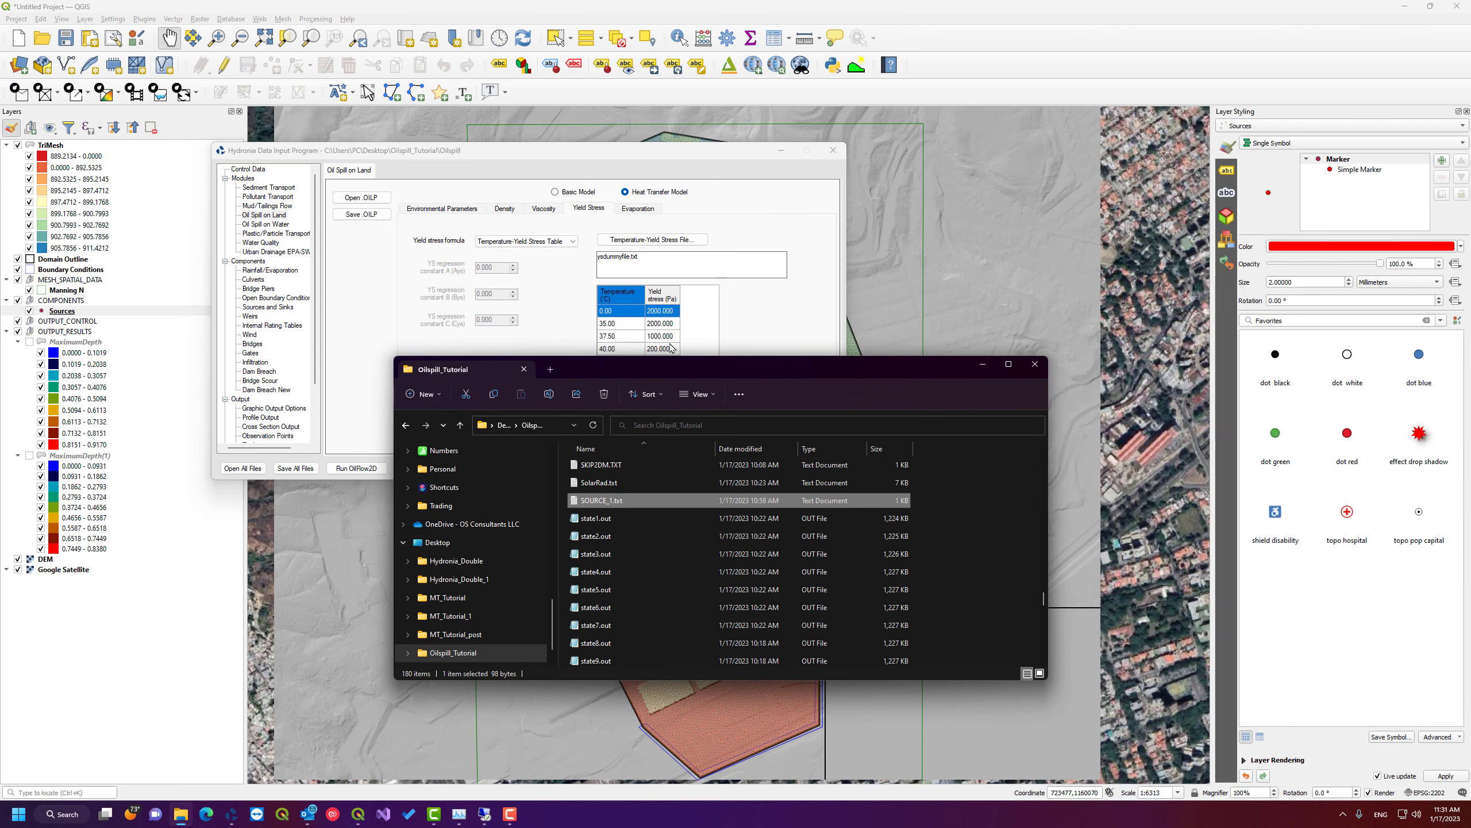
left_click_drag(672, 382, 711, 366)
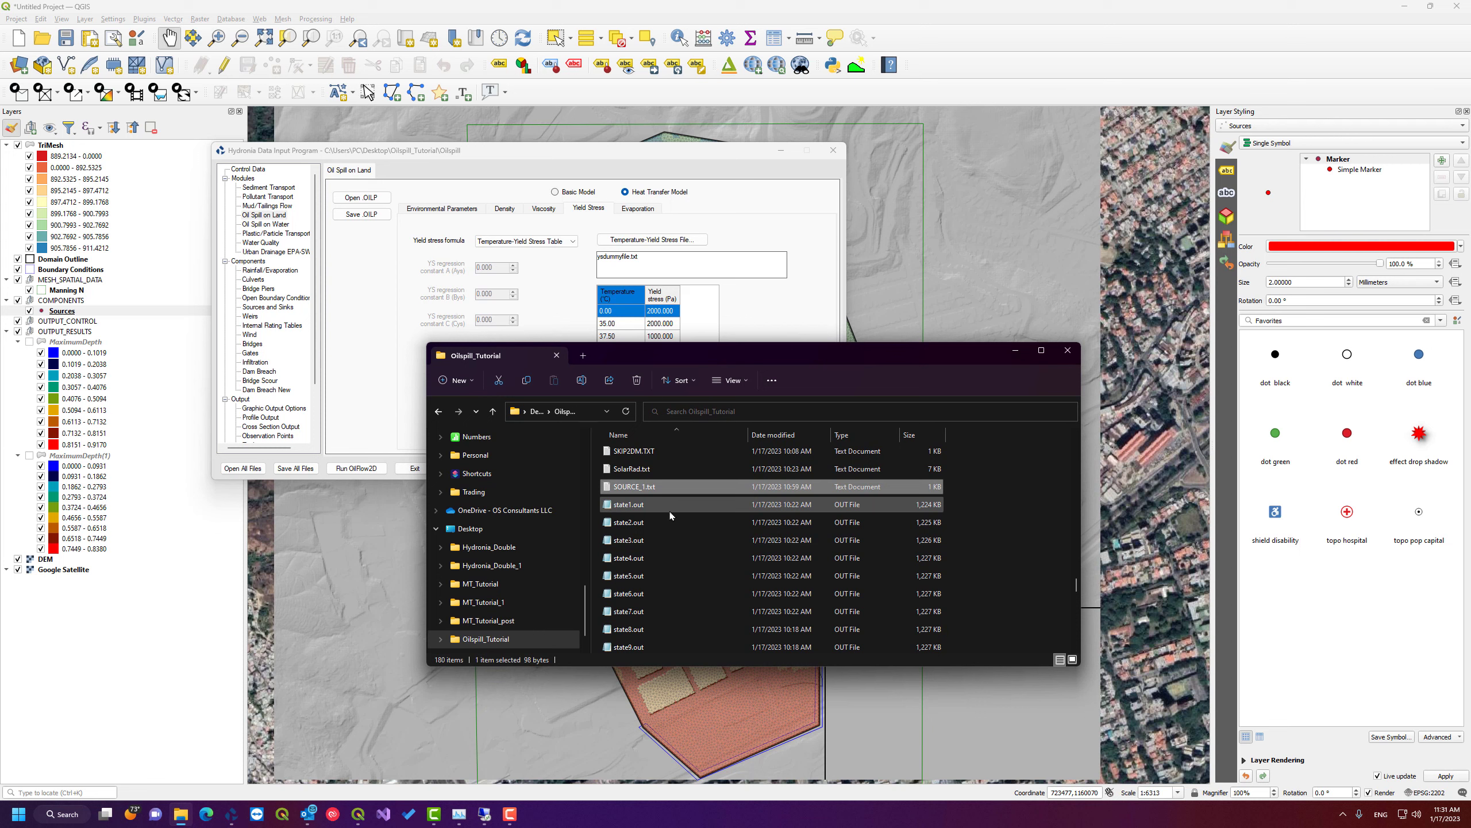
- Save the Oil Spill on Land parameters over the existing Oilspill.OILP file in the Oilspill_Tutorial folder
left_click(677, 168)
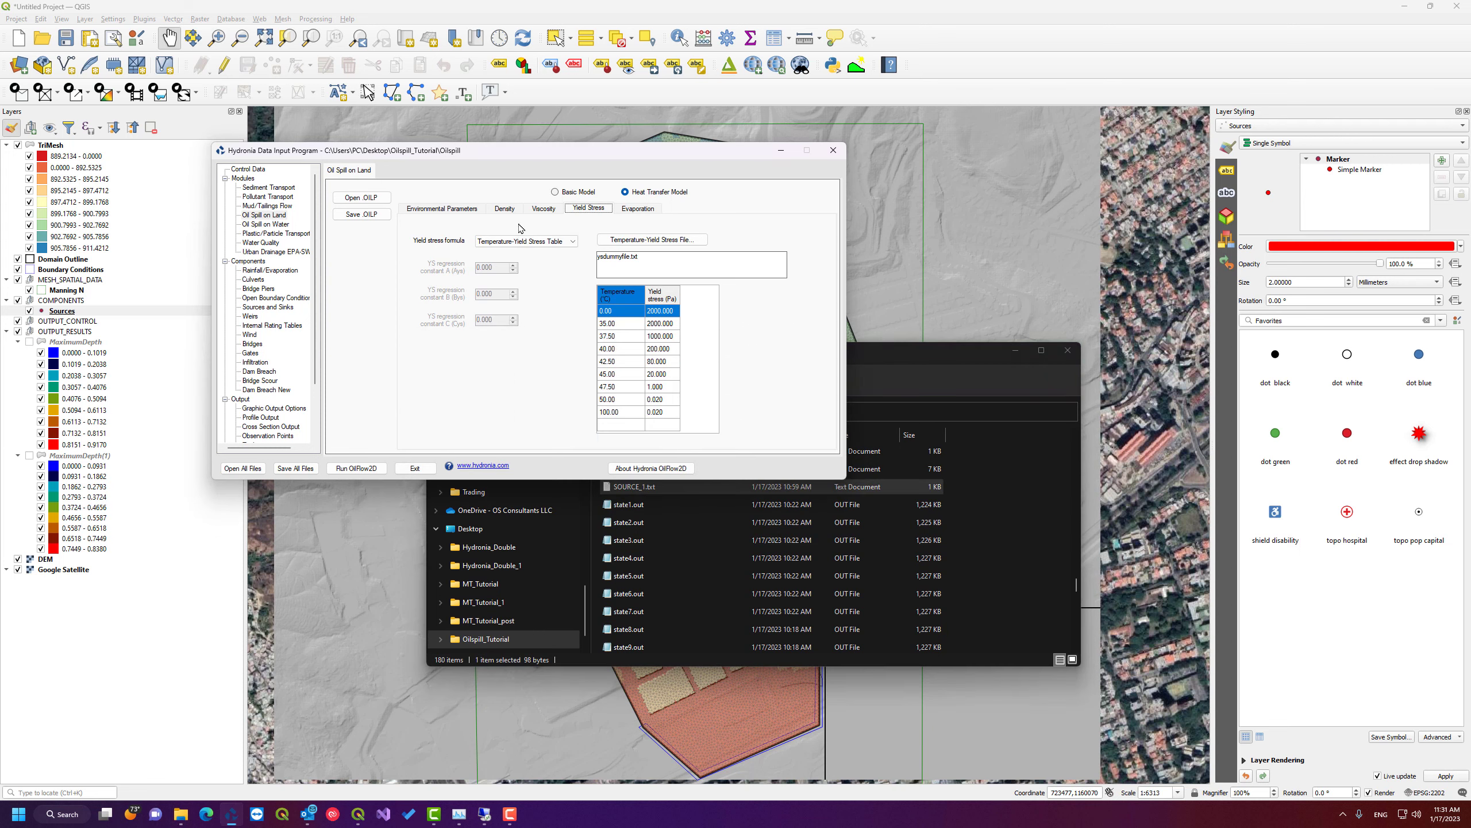
left_click(362, 214)
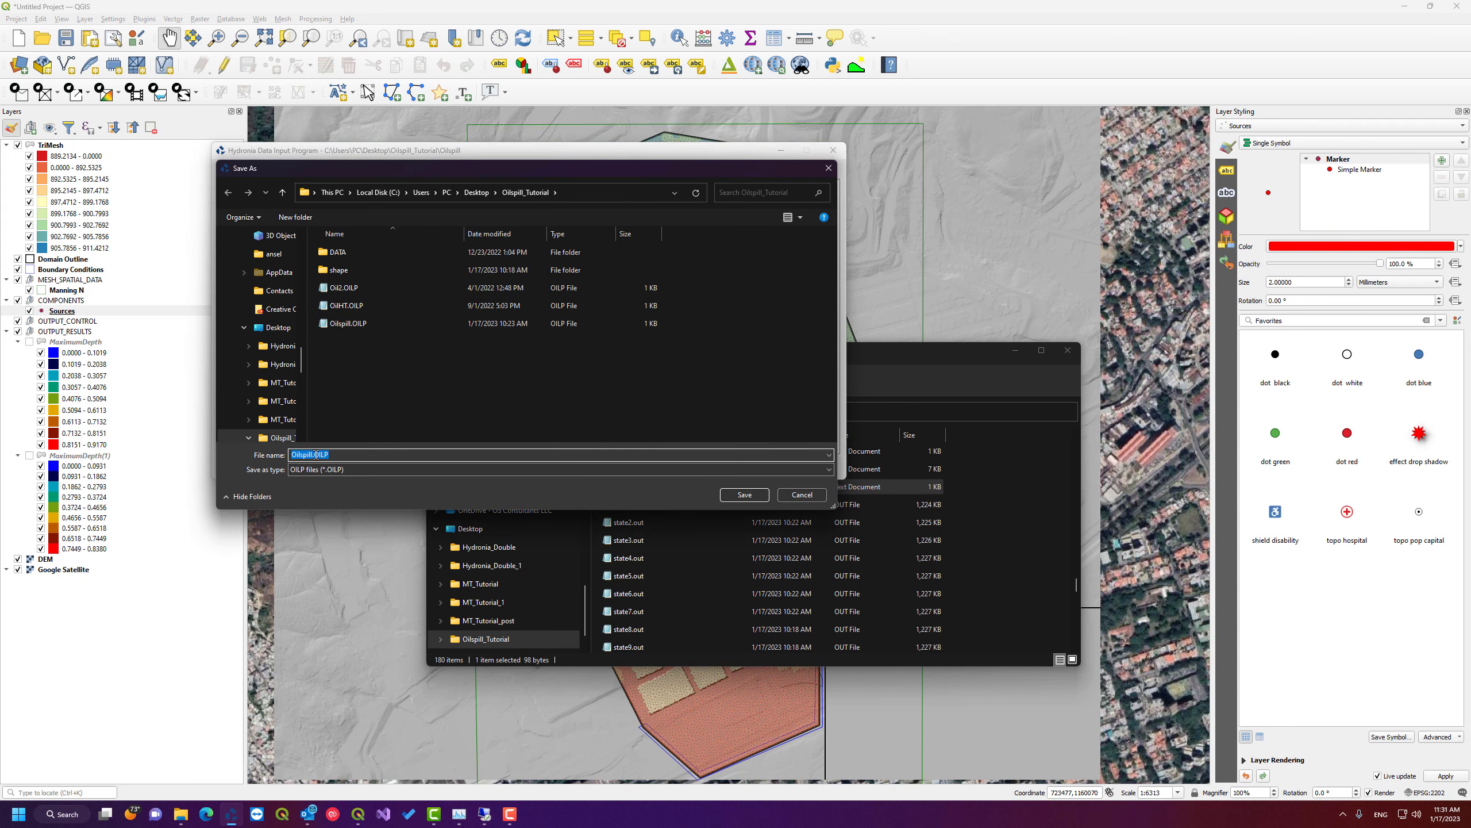
left_click(745, 495)
left_click(762, 406)
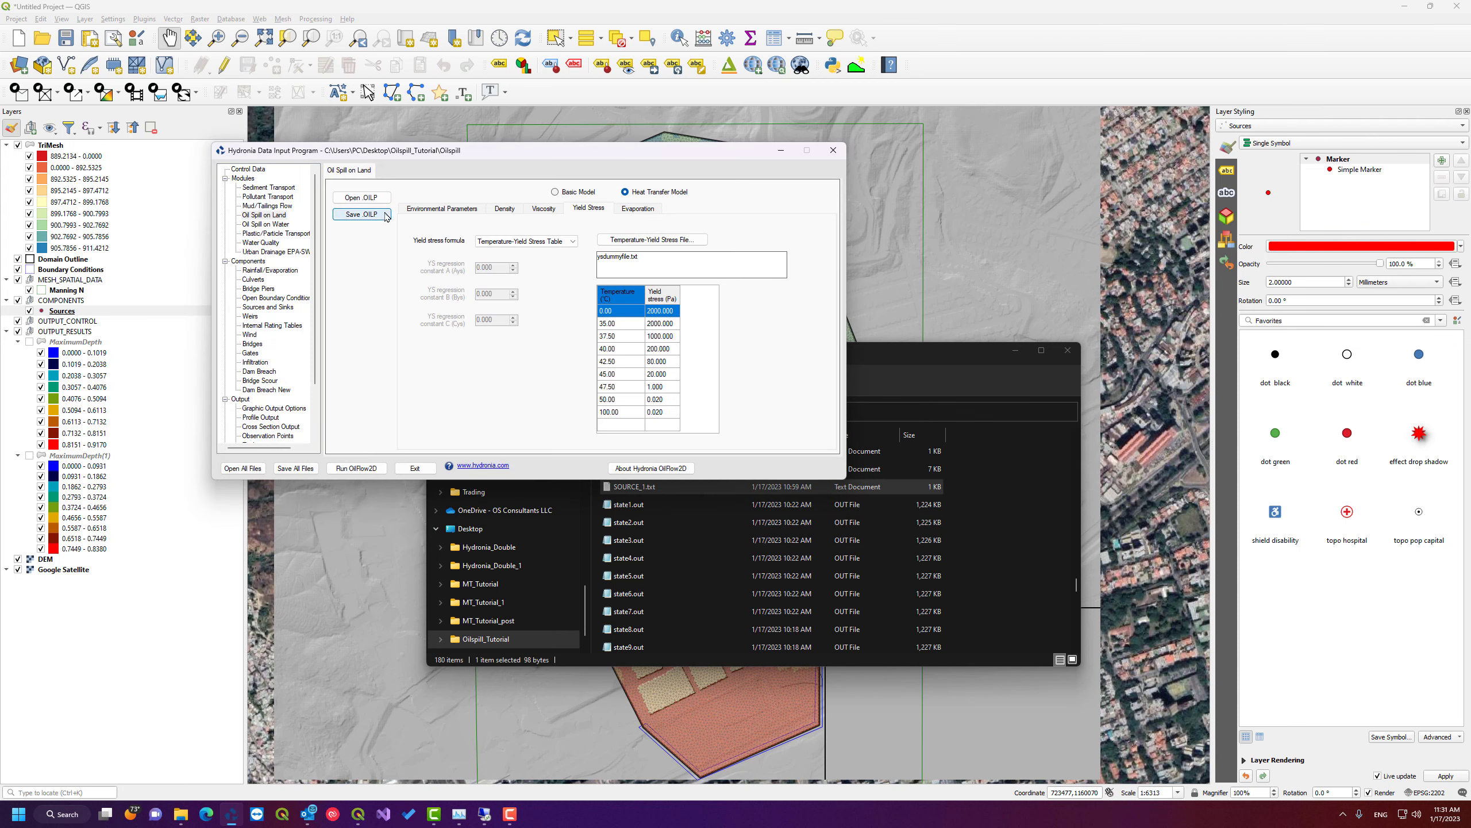
- Check the control data, run the OilFlow2D simulation without saving changes, and close the run window once it completes
left_click(249, 169)
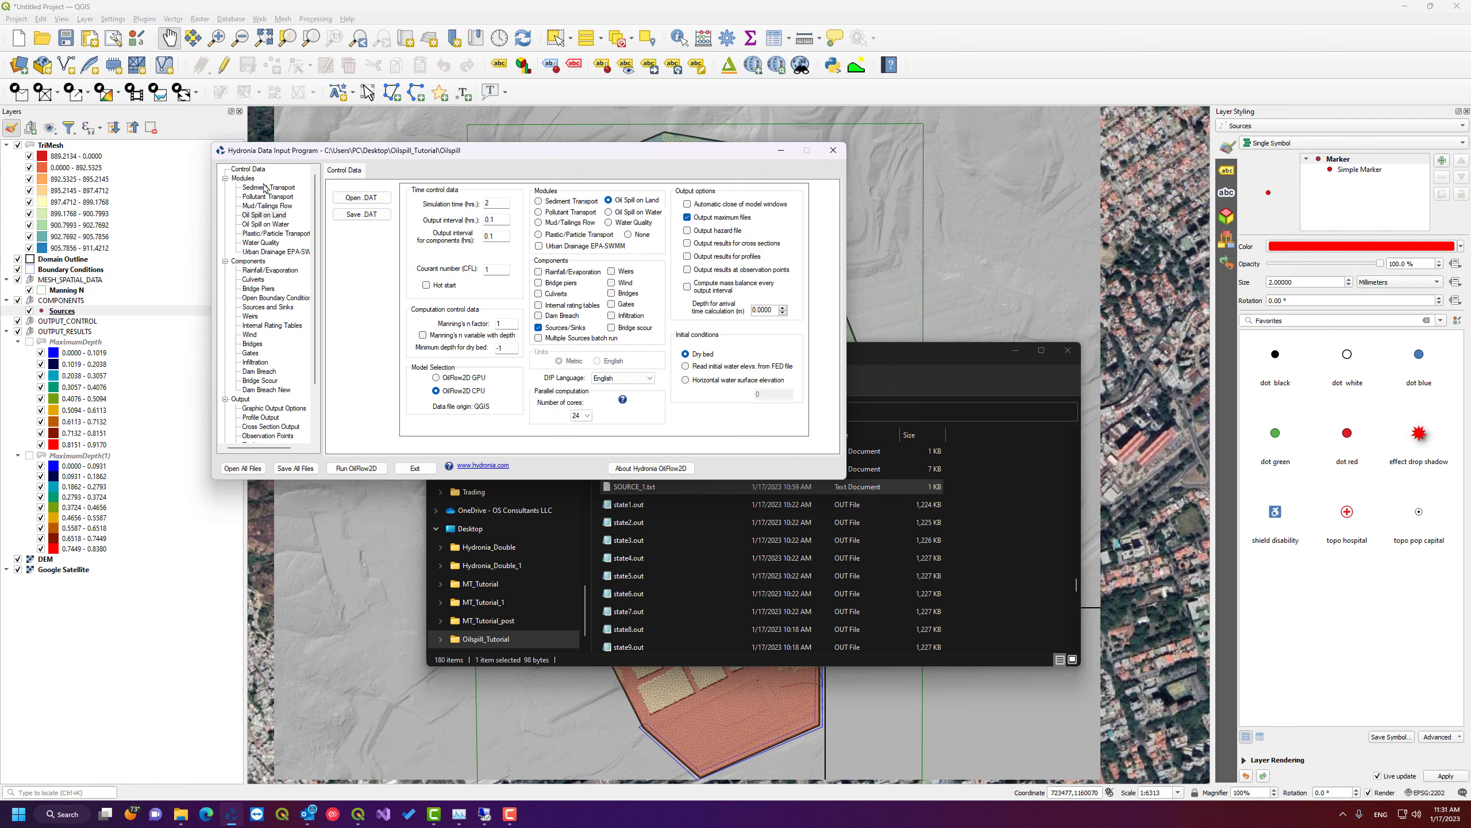
left_click_drag(441, 155, 610, 214)
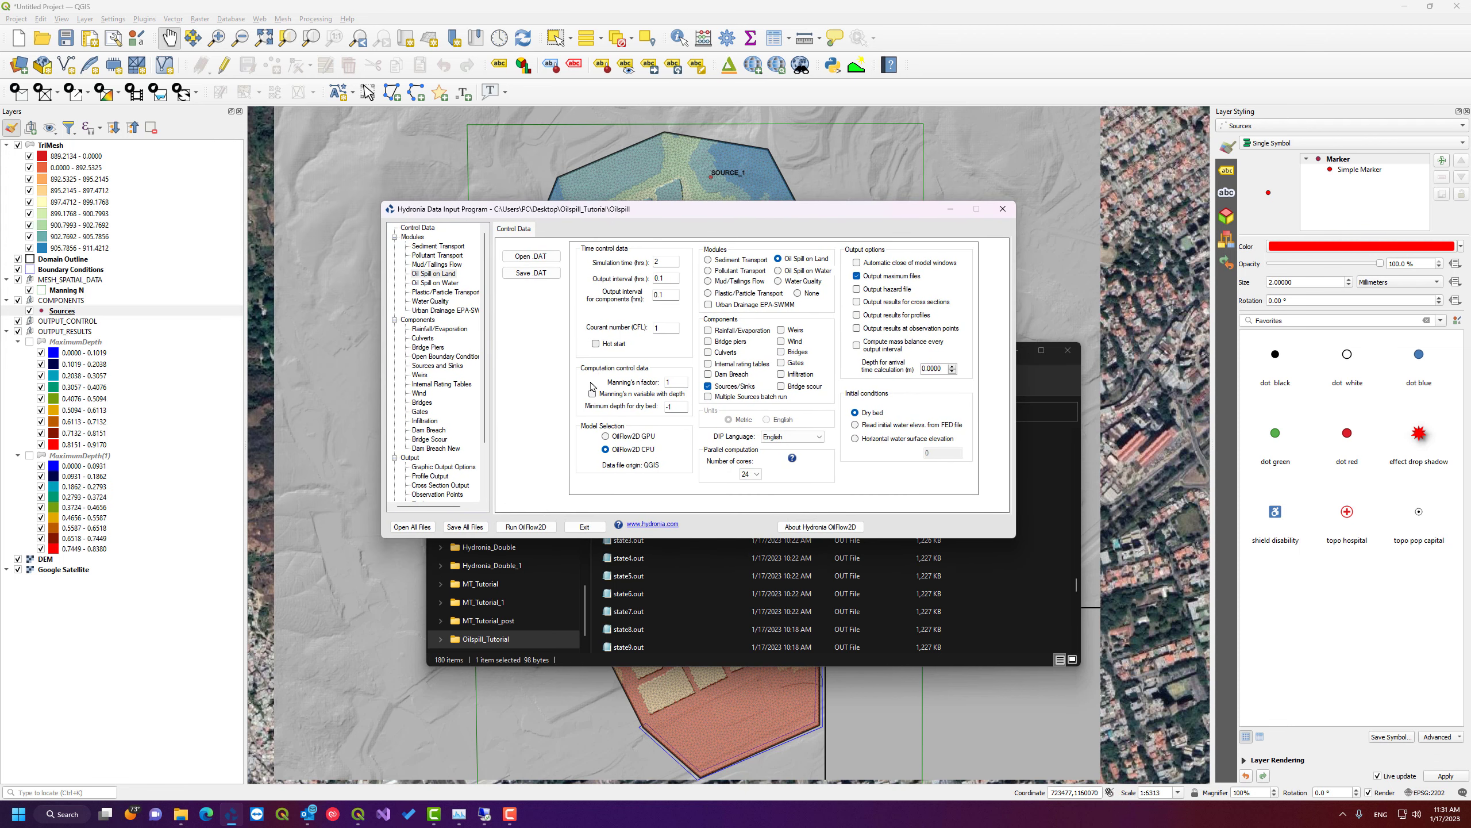
left_click(526, 527)
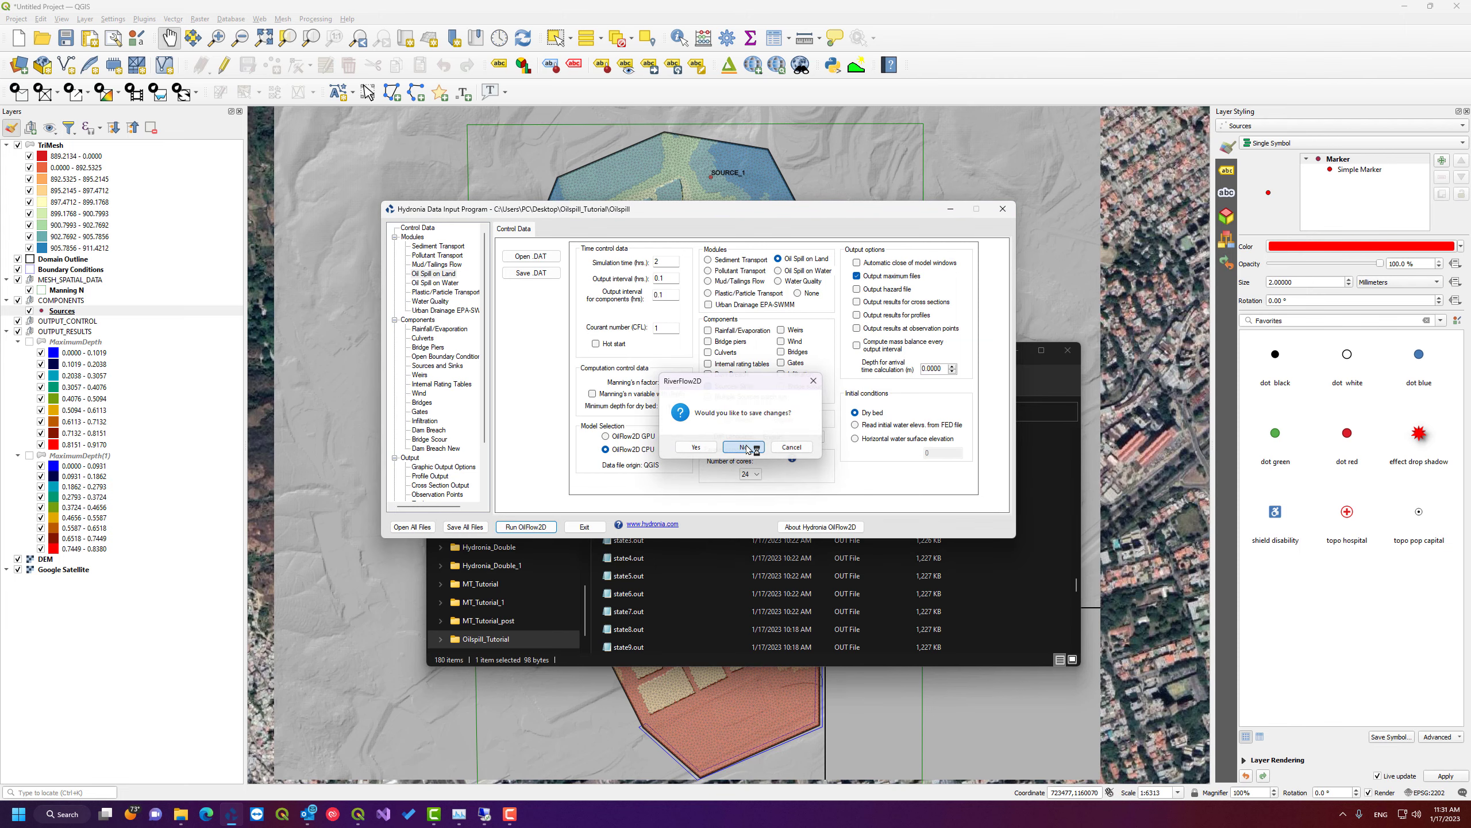
left_click(745, 447)
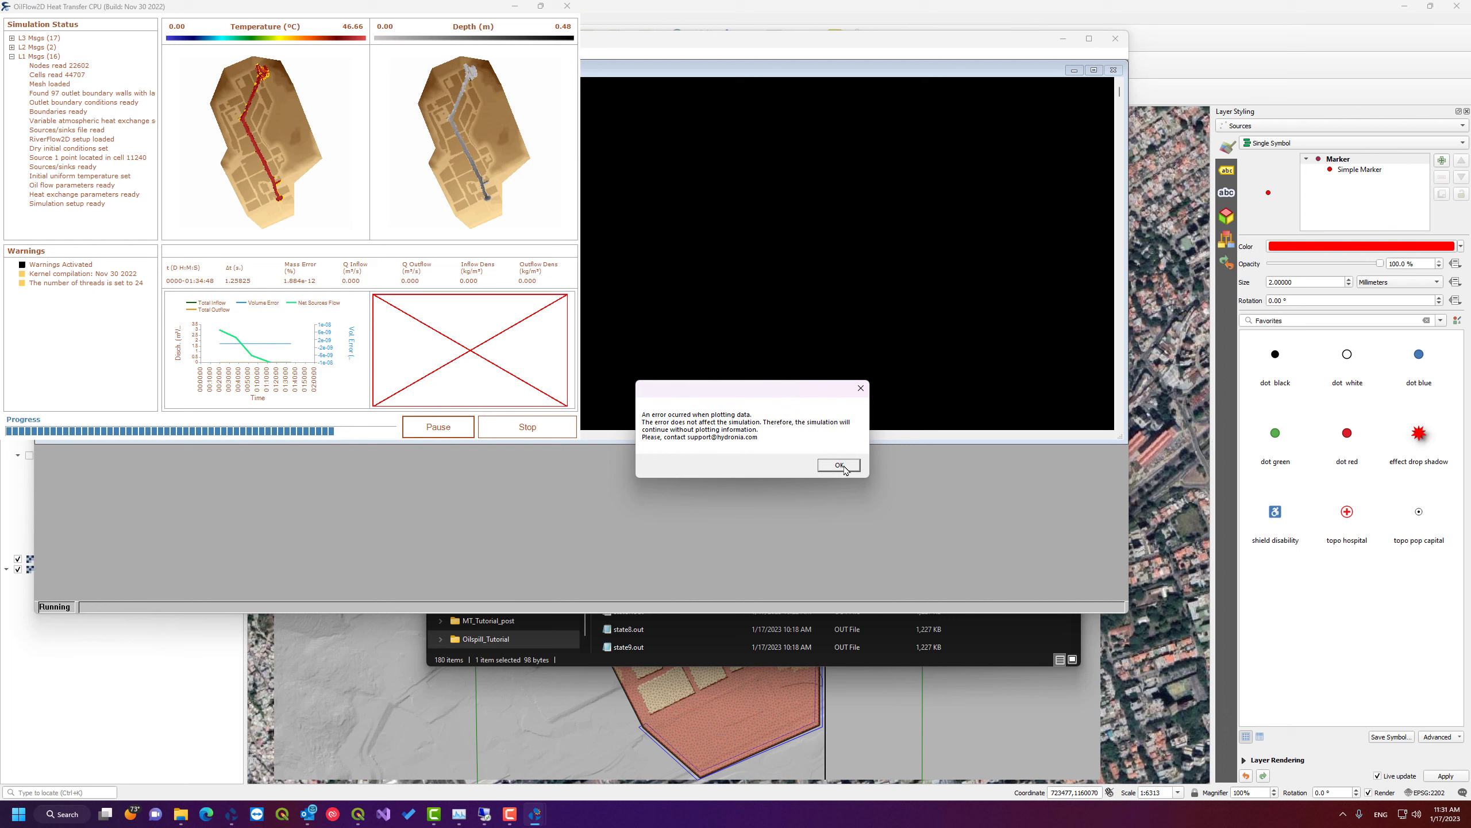
left_click(839, 466)
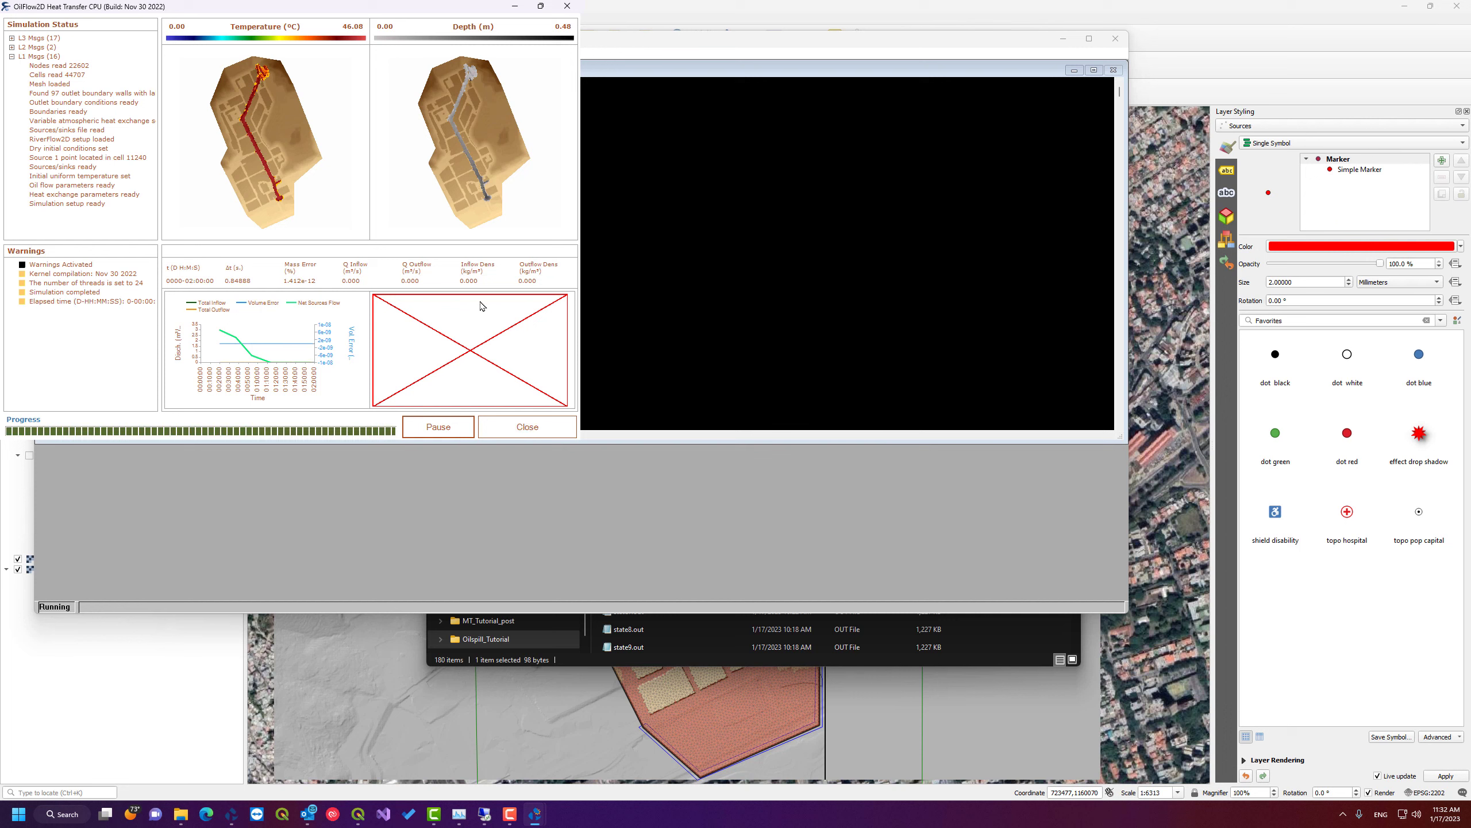
left_click(535, 432)
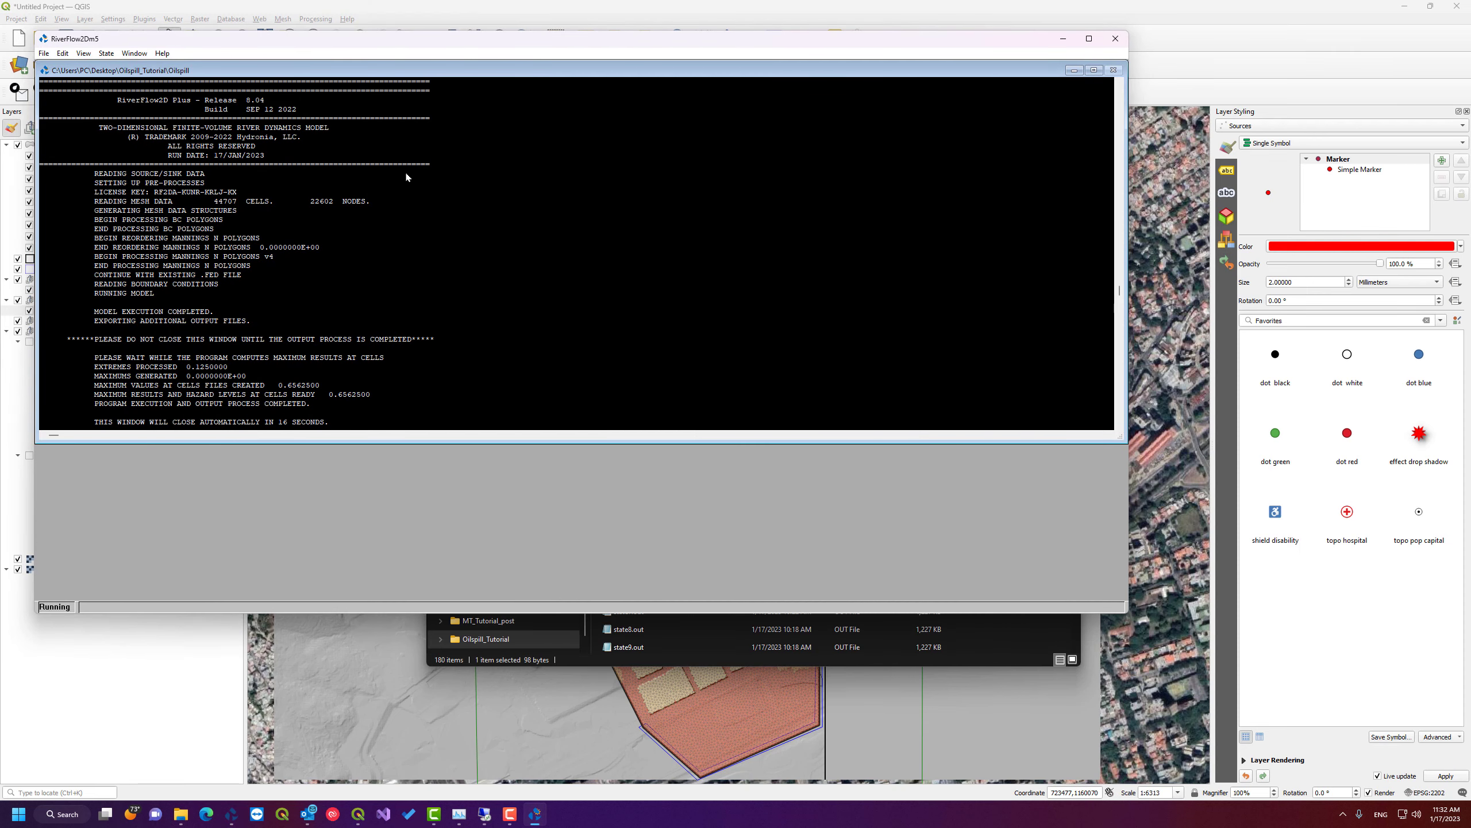
- Exit the data input program without saving changes and clear the file browser window off the QGIS map
left_click_drag(280, 47, 448, 183)
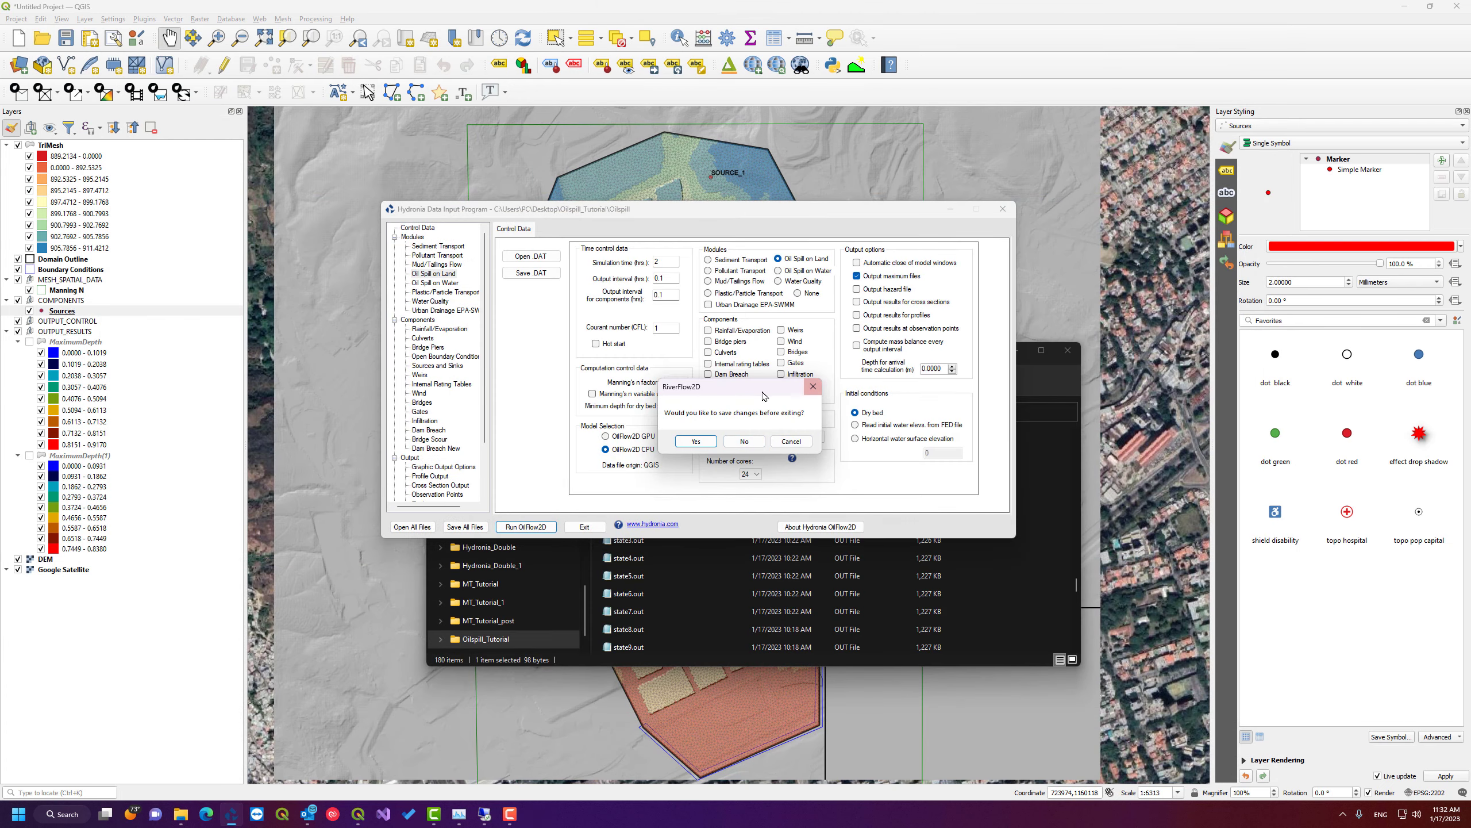
left_click(744, 441)
left_click_drag(706, 346, 694, 309)
left_click(985, 319)
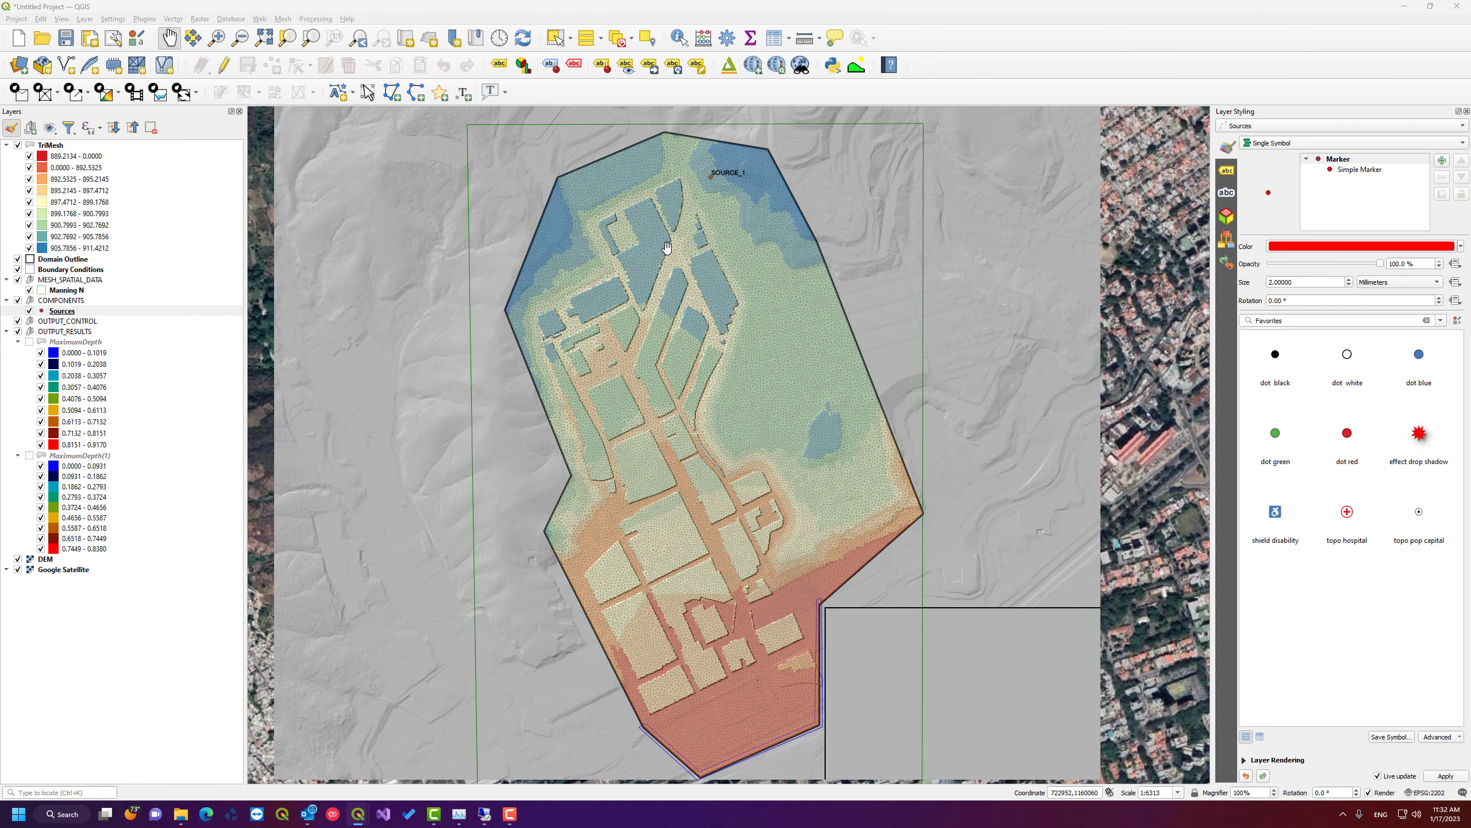
- Remove the duplicate MaximumDepth(1) layer from the OUTPUT_RESULTS group and select the remaining MaximumDepth layer
right_click(99, 459)
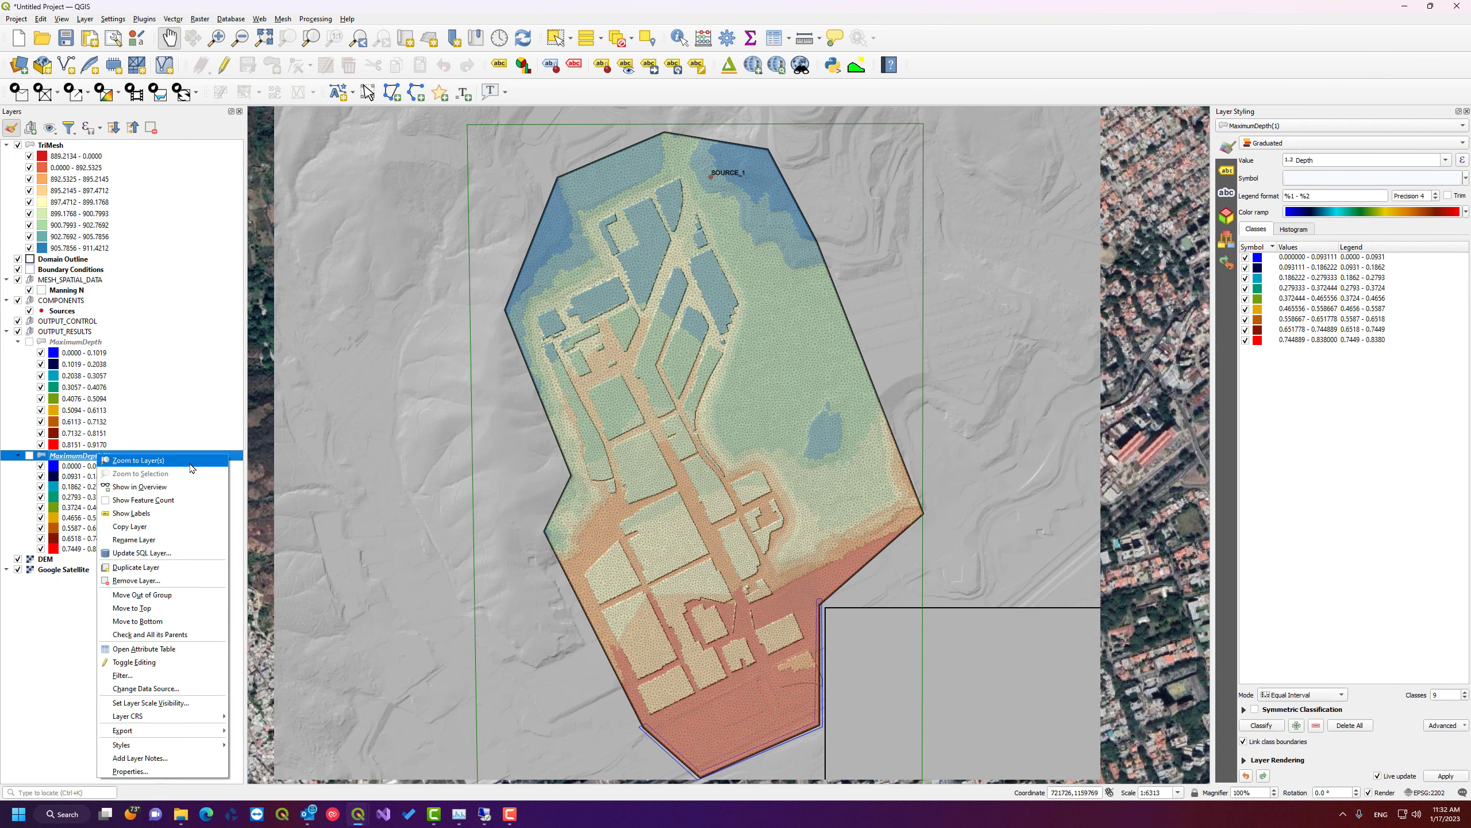
left_click(130, 576)
left_click(717, 418)
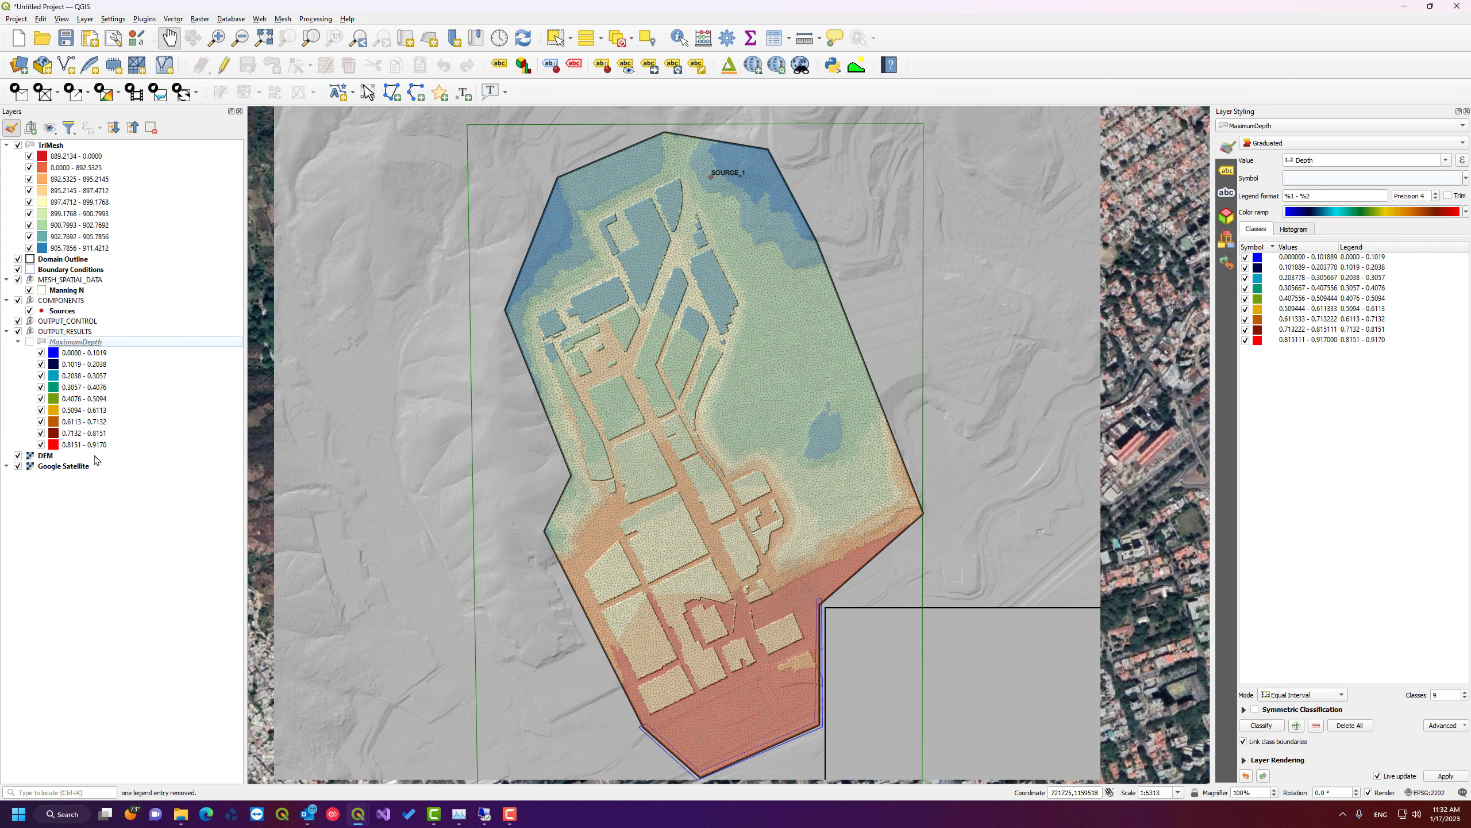
left_click(88, 346)
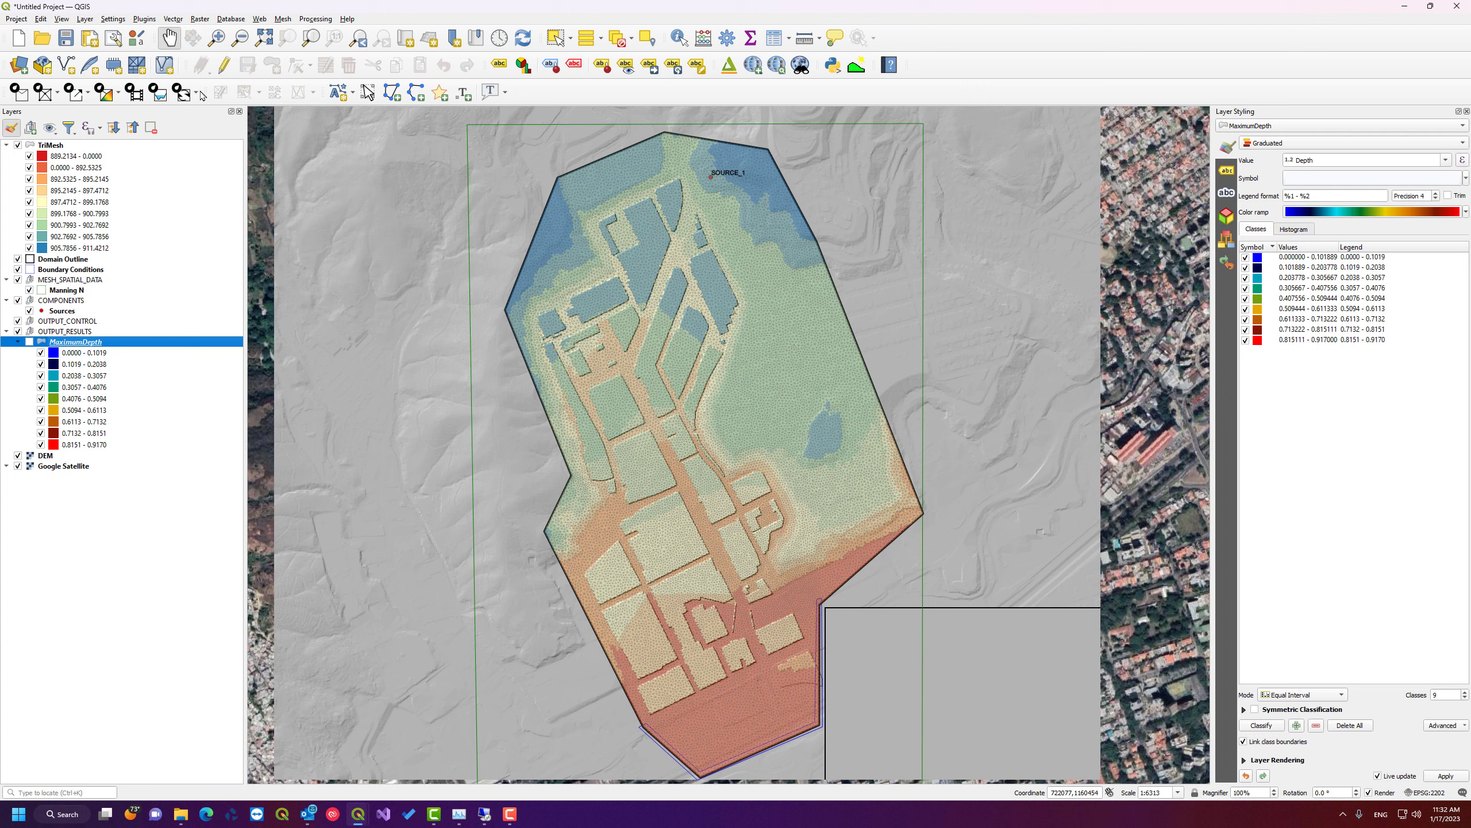
- Start an Oil Properties vs Time Maps export and load Oilspill.OUTFILES as the output file list
left_click(119, 91)
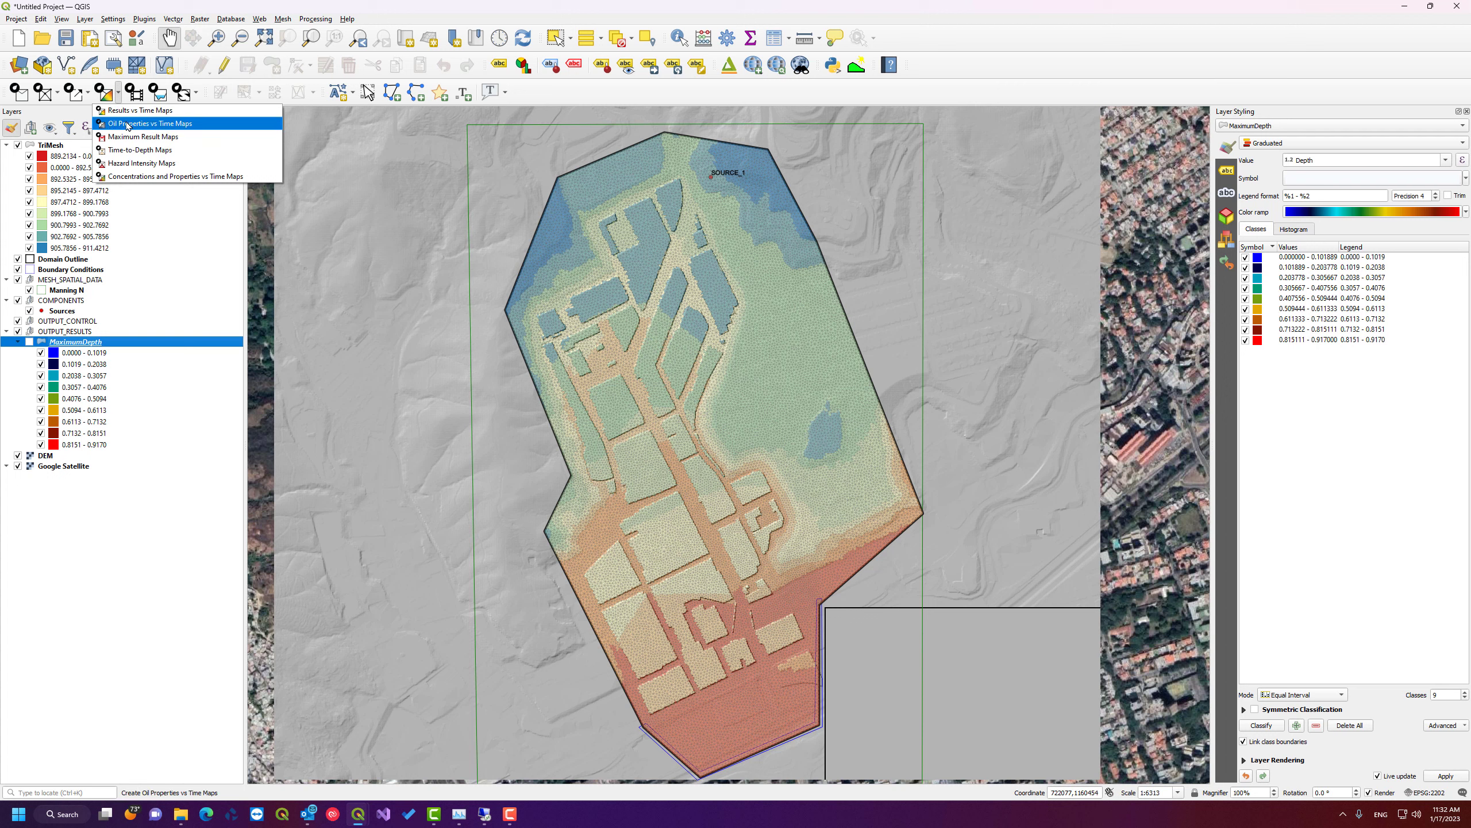
left_click(145, 125)
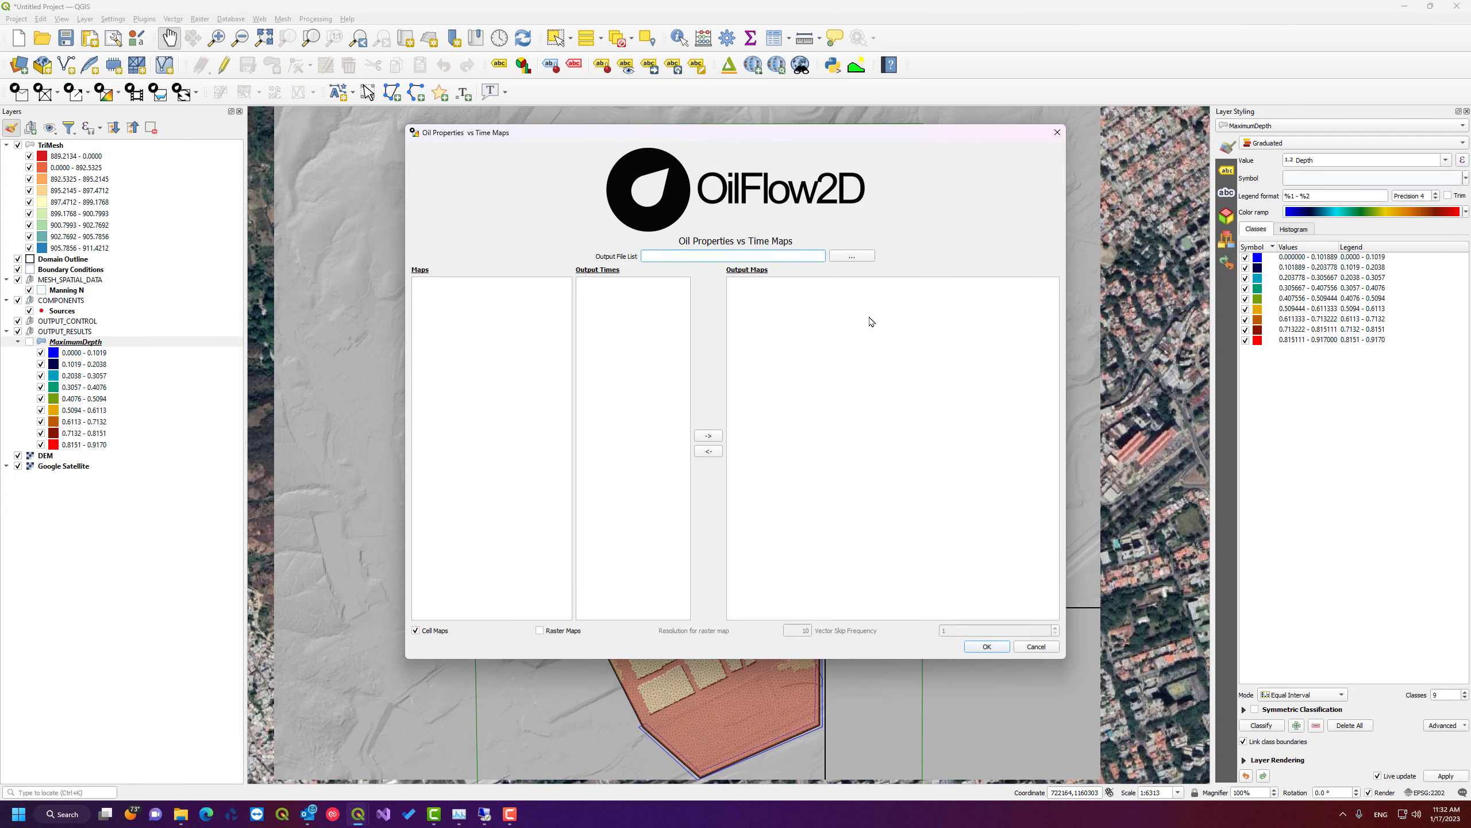
left_click(848, 263)
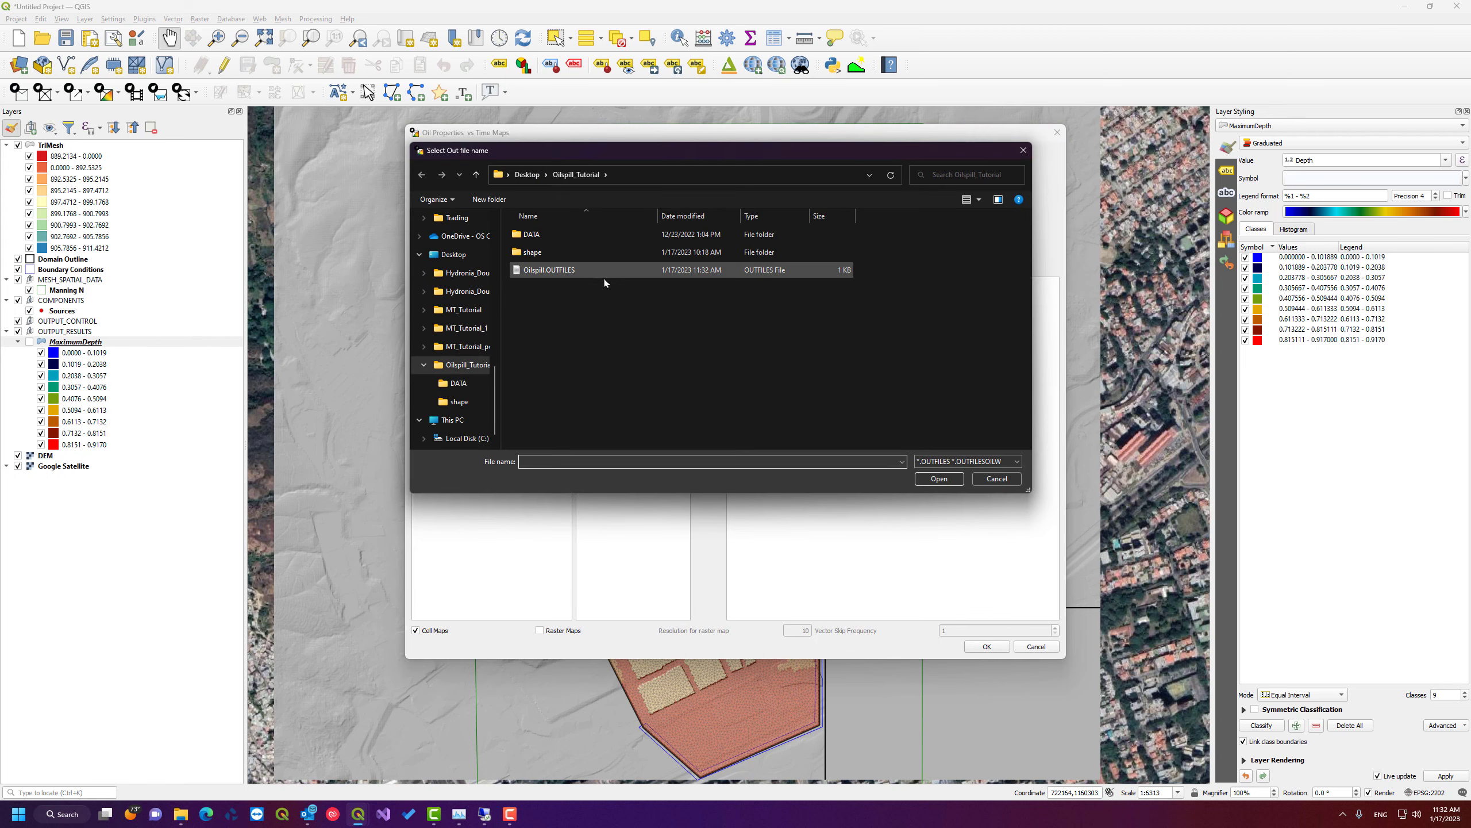
left_click(531, 275)
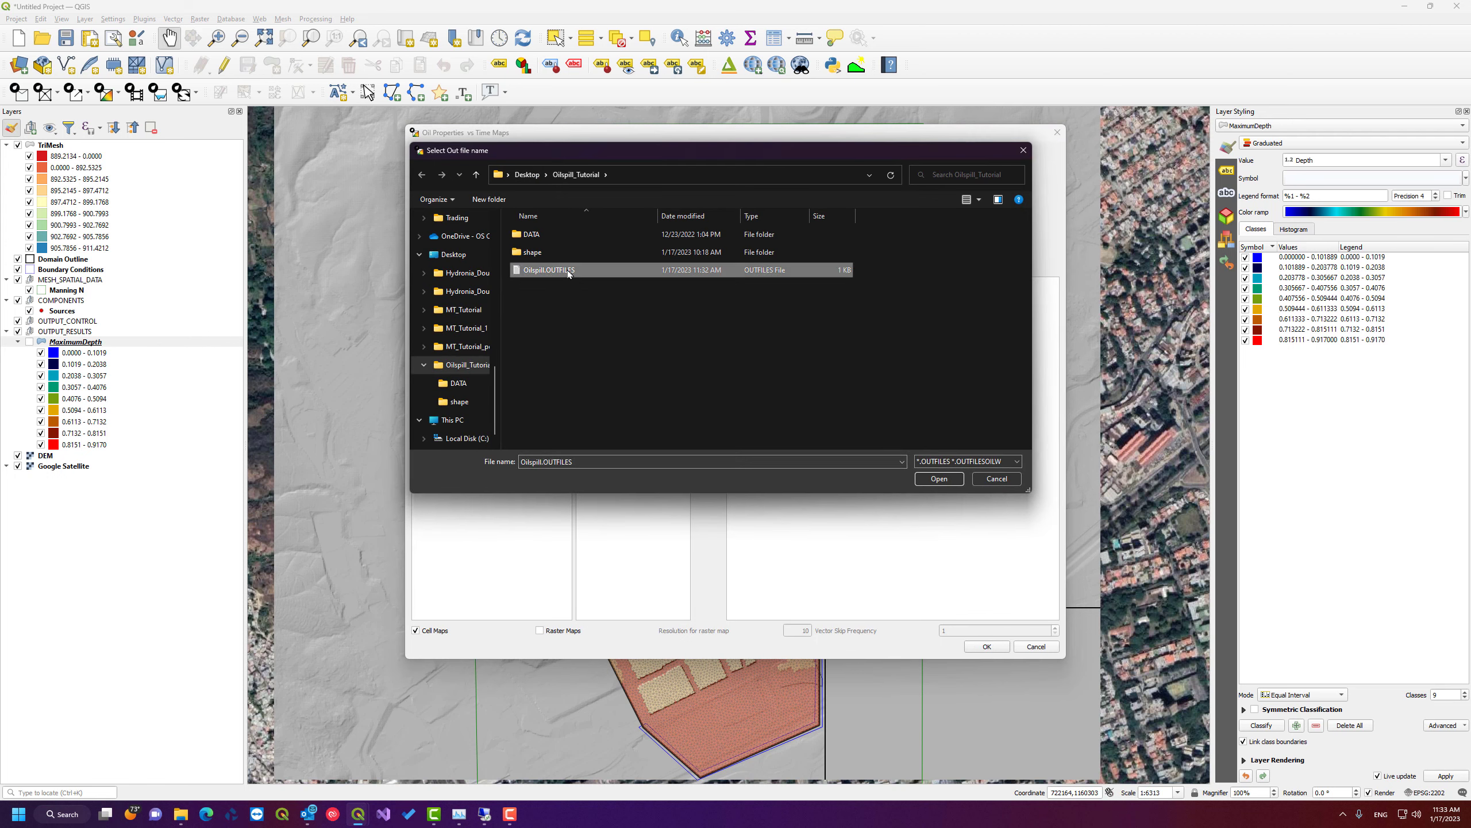
left_click(936, 483)
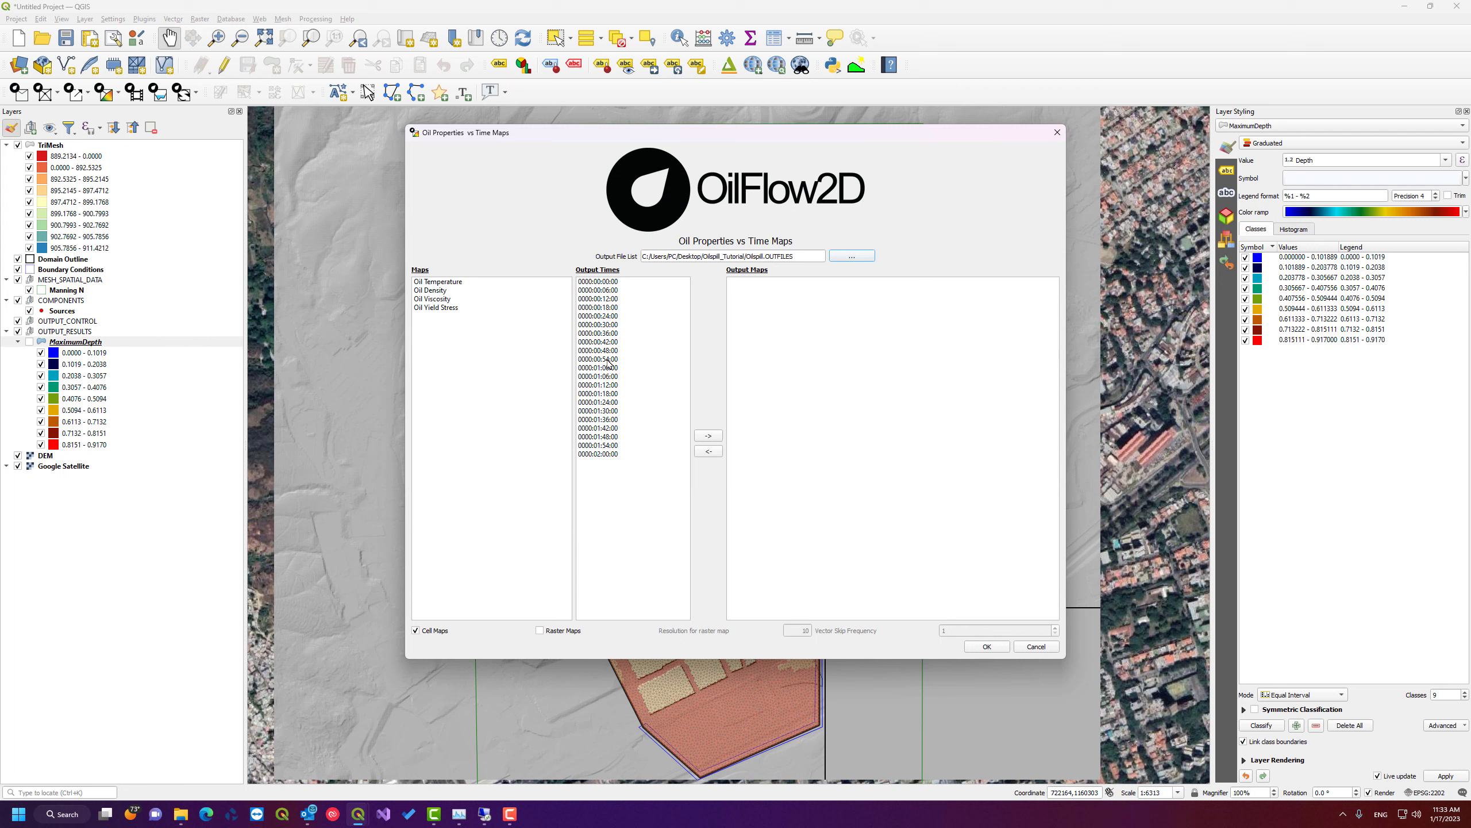
- Add the Oil Temperature and Oil Density maps at output time 0000:00:30:00 to the output maps
left_click(453, 282)
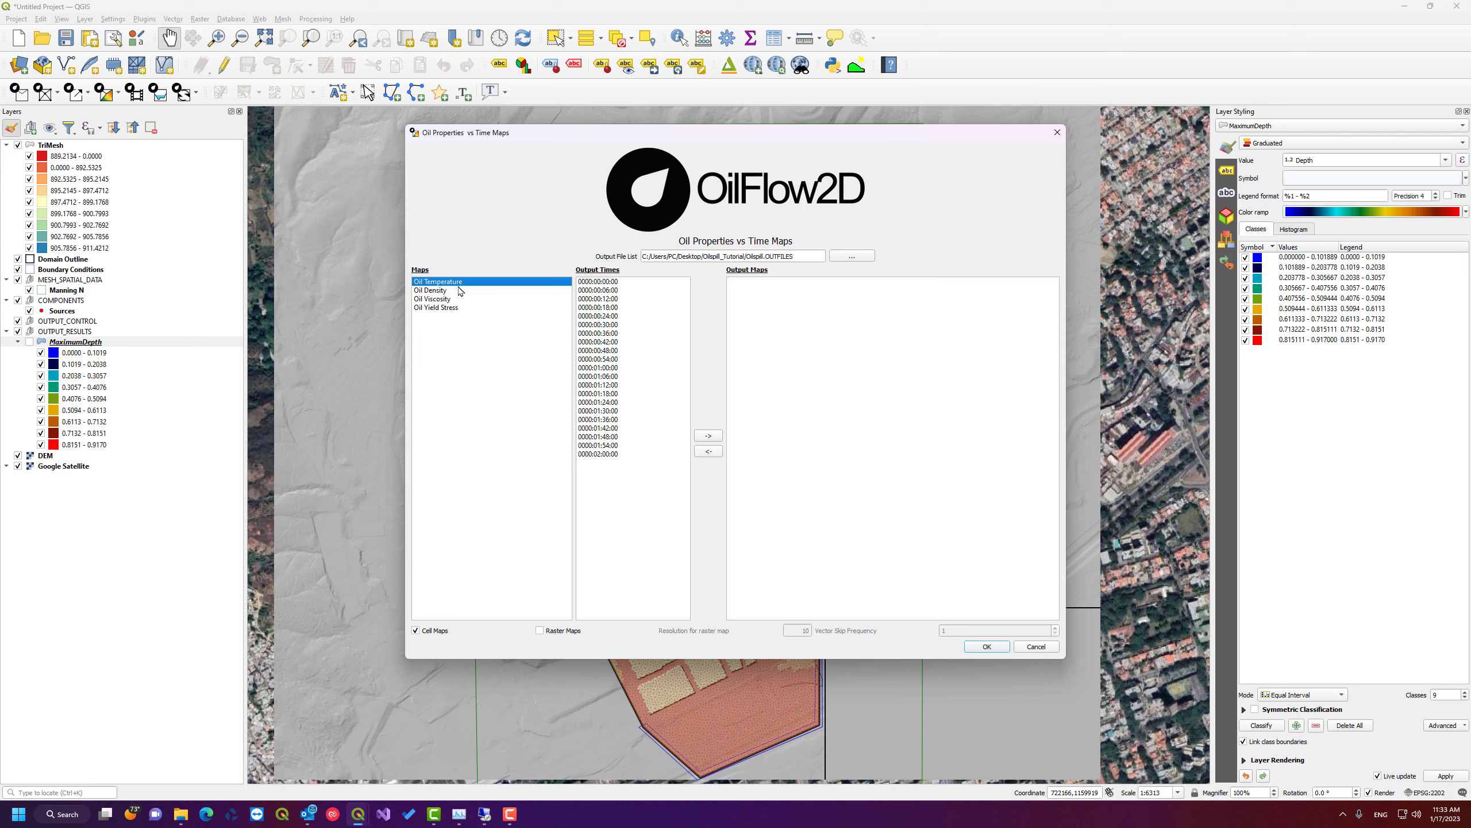
left_click(614, 326)
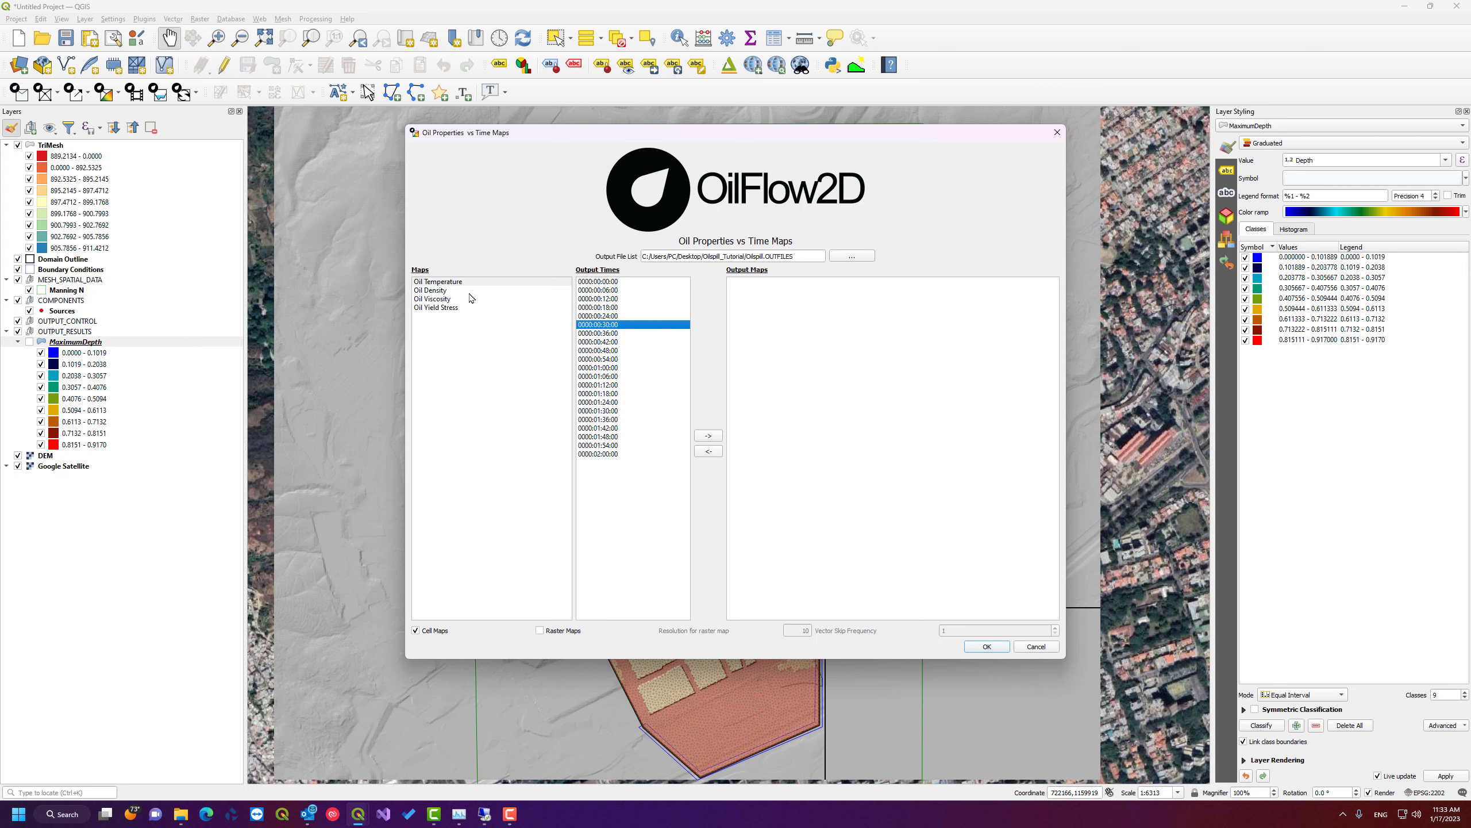
left_click(708, 436)
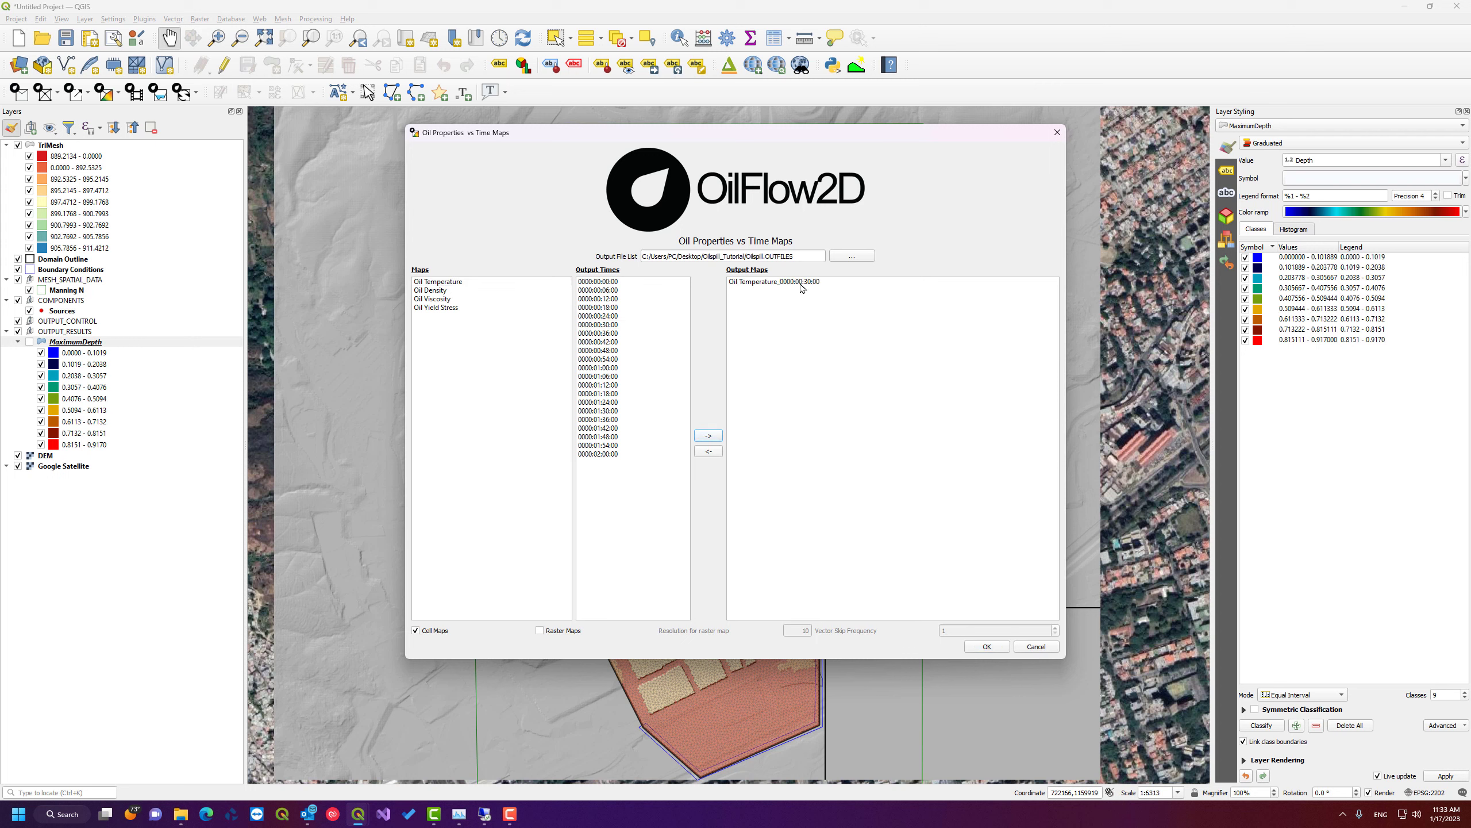
left_click(443, 291)
left_click(614, 325)
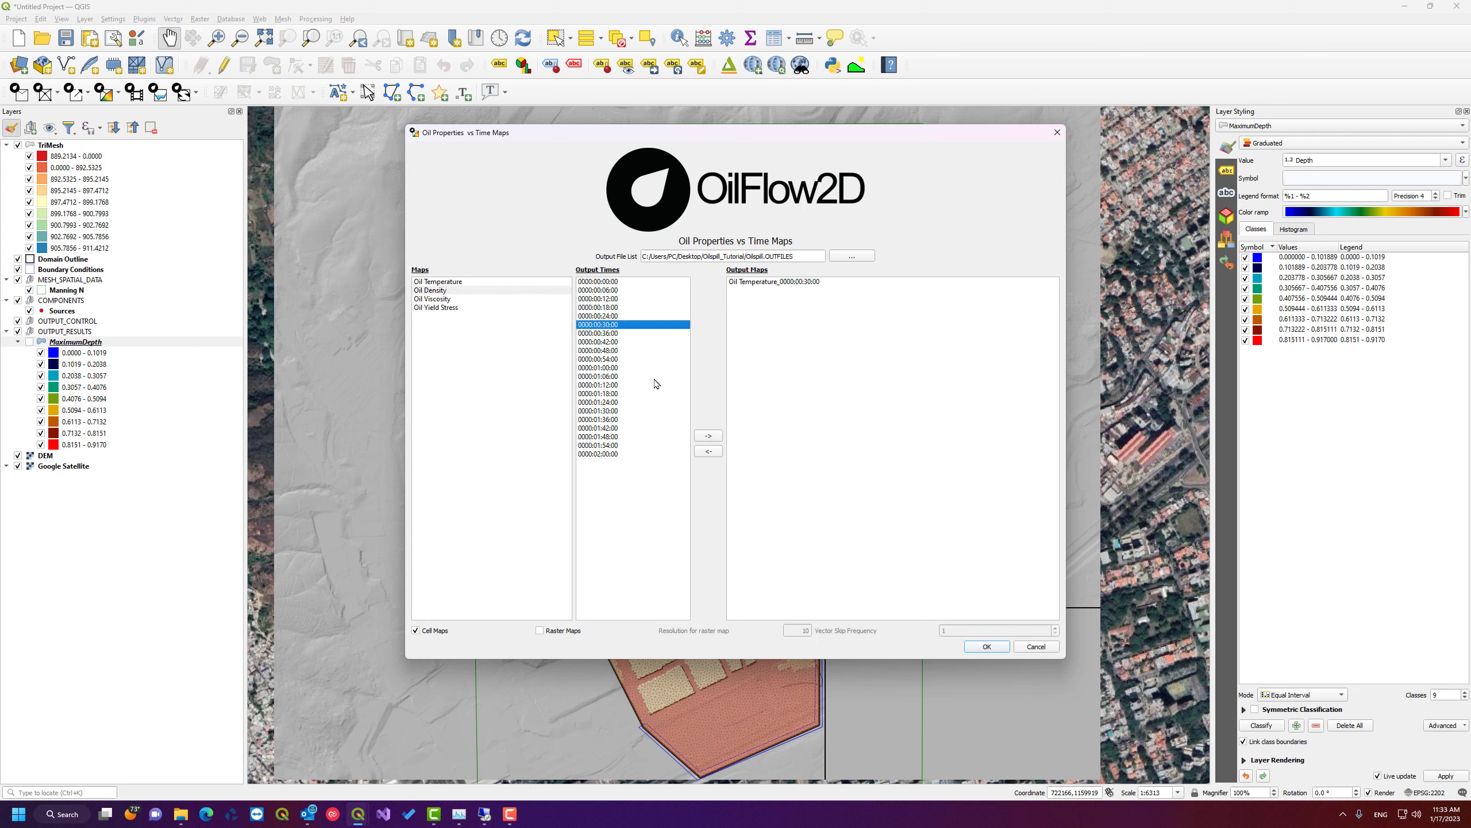
left_click(701, 439)
- Add the Oil Viscosity and Oil Yield Stress maps at 0000:00:30:00 and generate all the listed maps
left_click(444, 299)
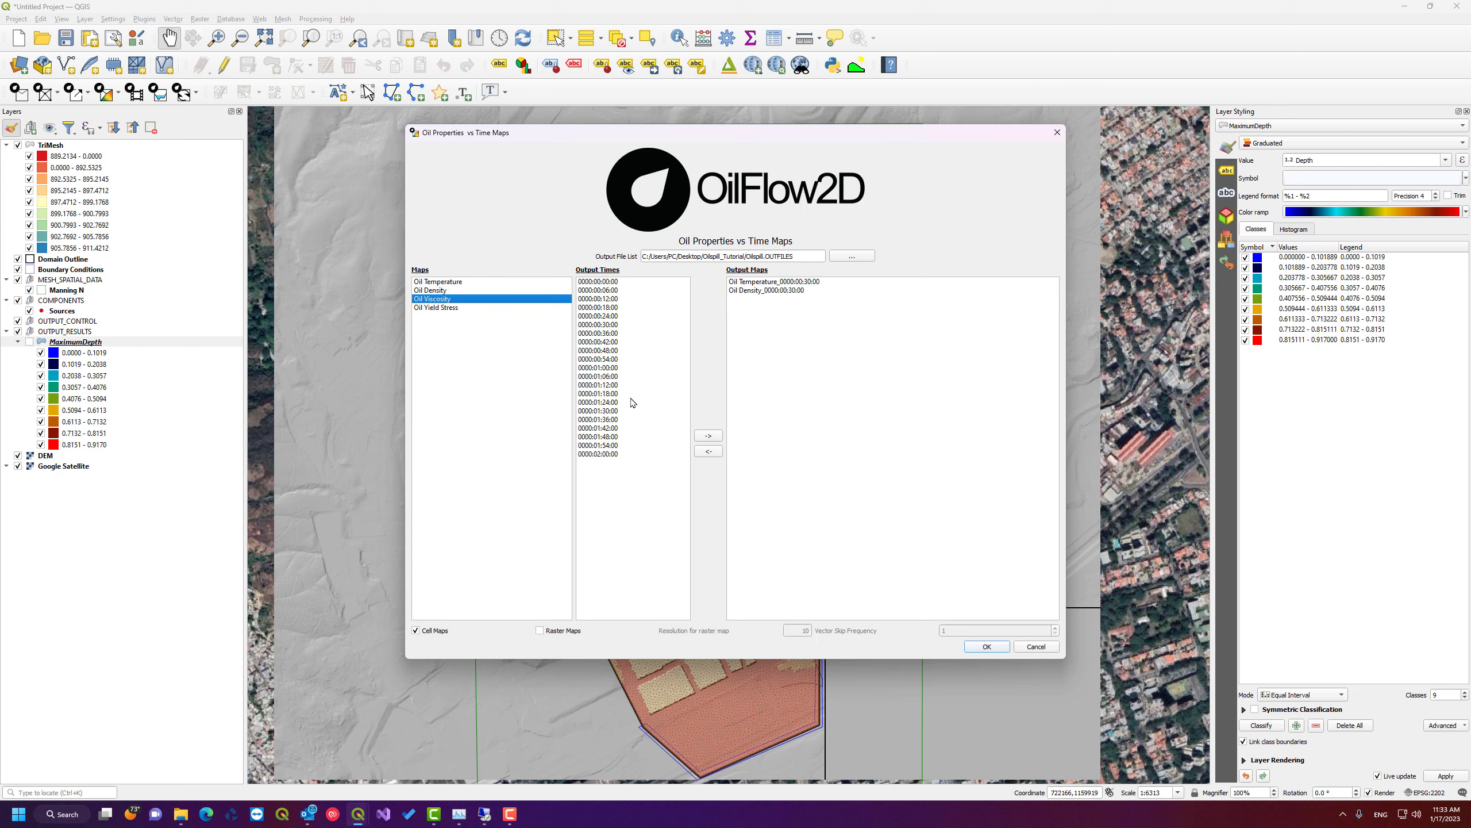
left_click(615, 325)
left_click(708, 435)
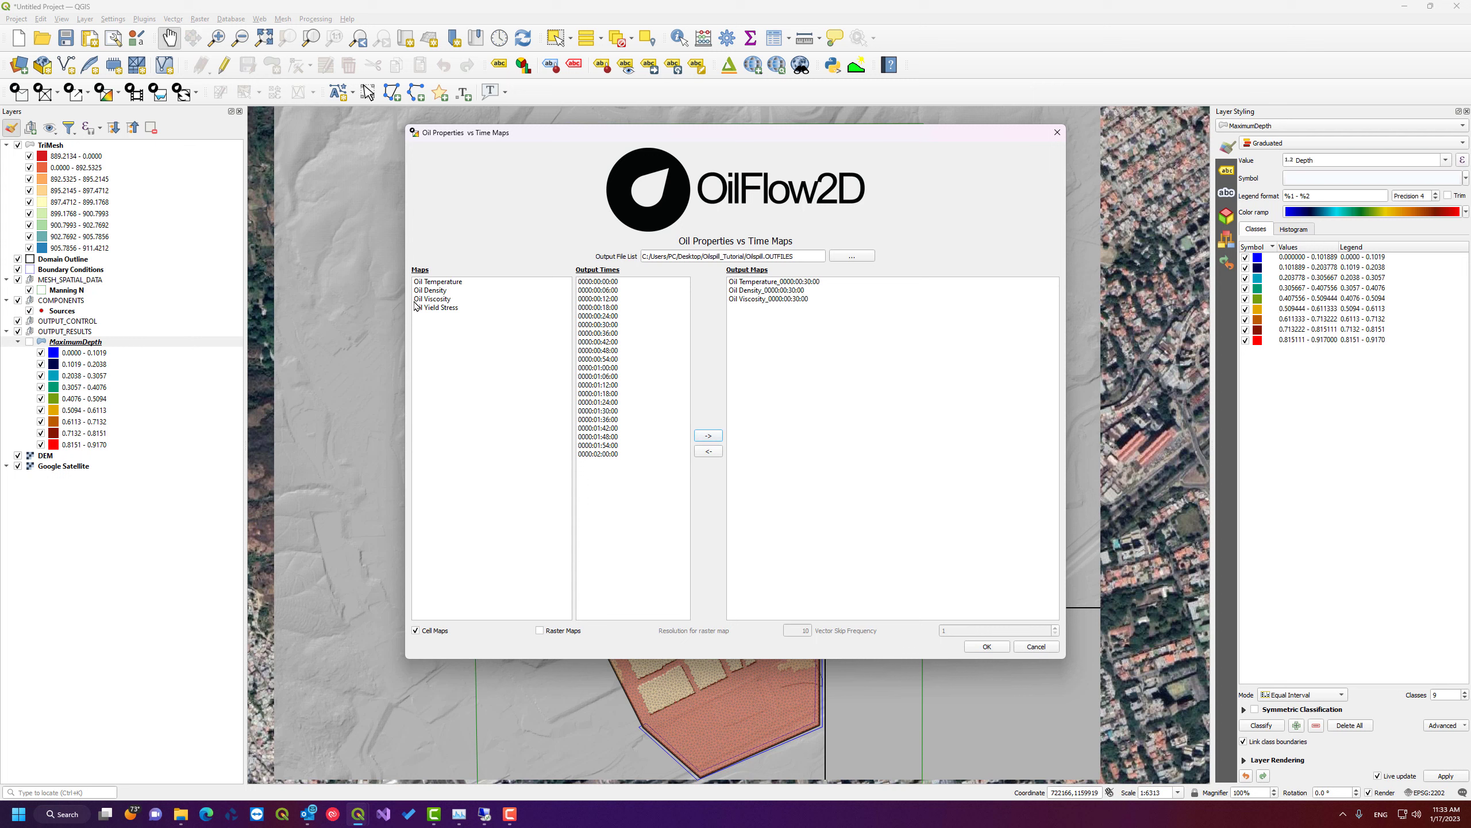
left_click(461, 309)
left_click(711, 437)
left_click(462, 306)
left_click(607, 325)
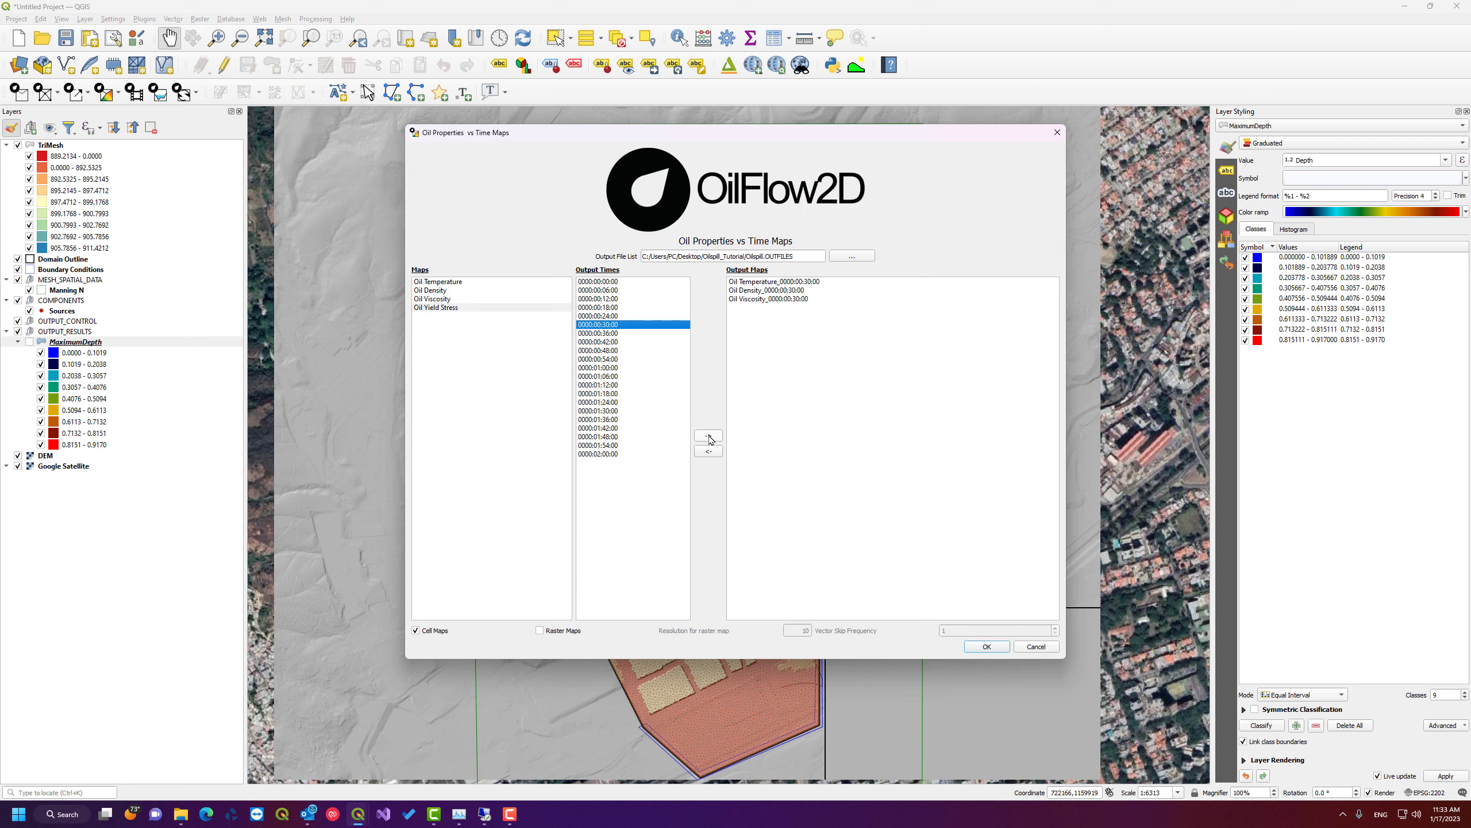
left_click(708, 435)
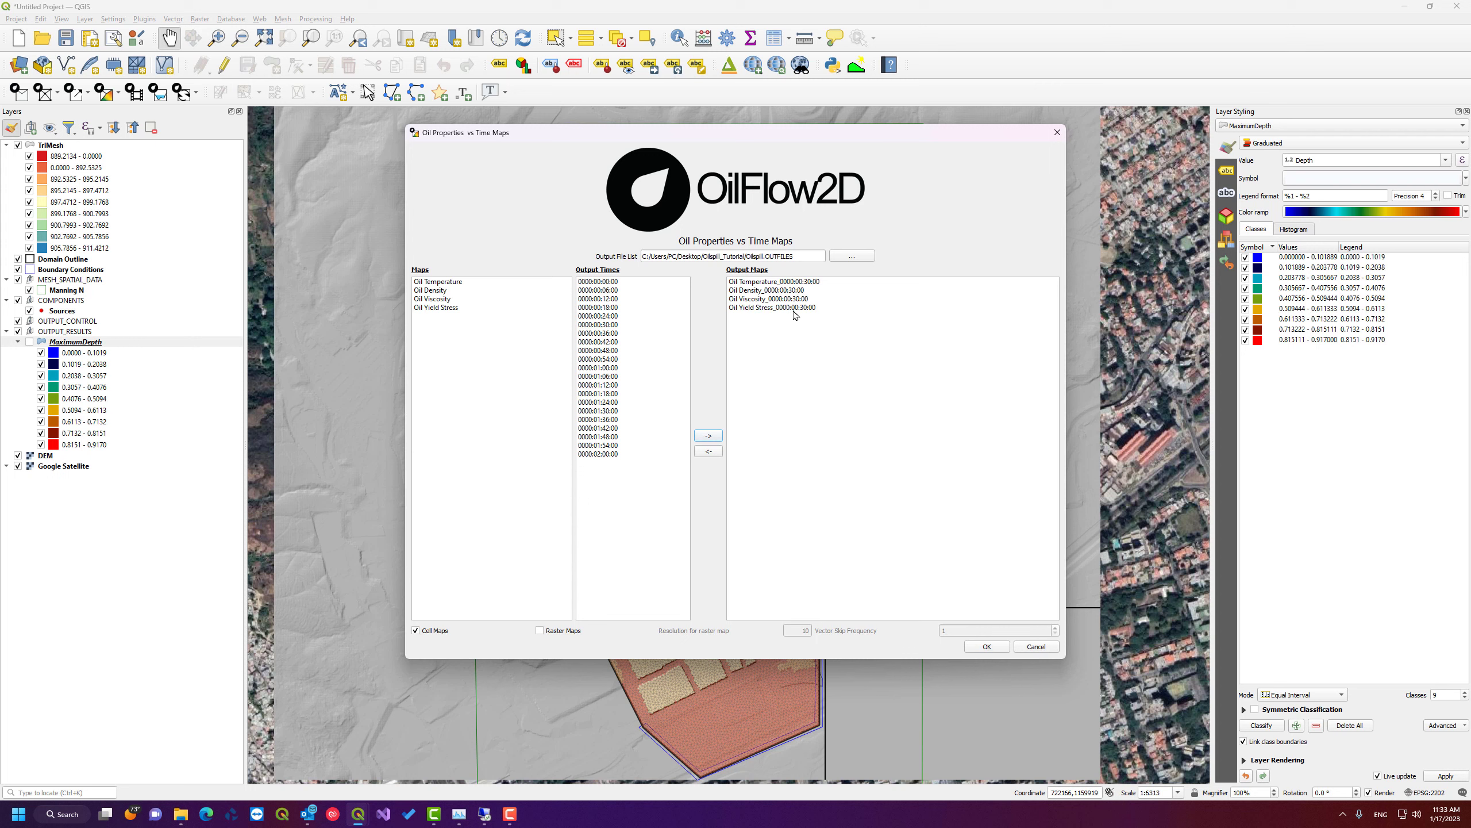
left_click(989, 646)
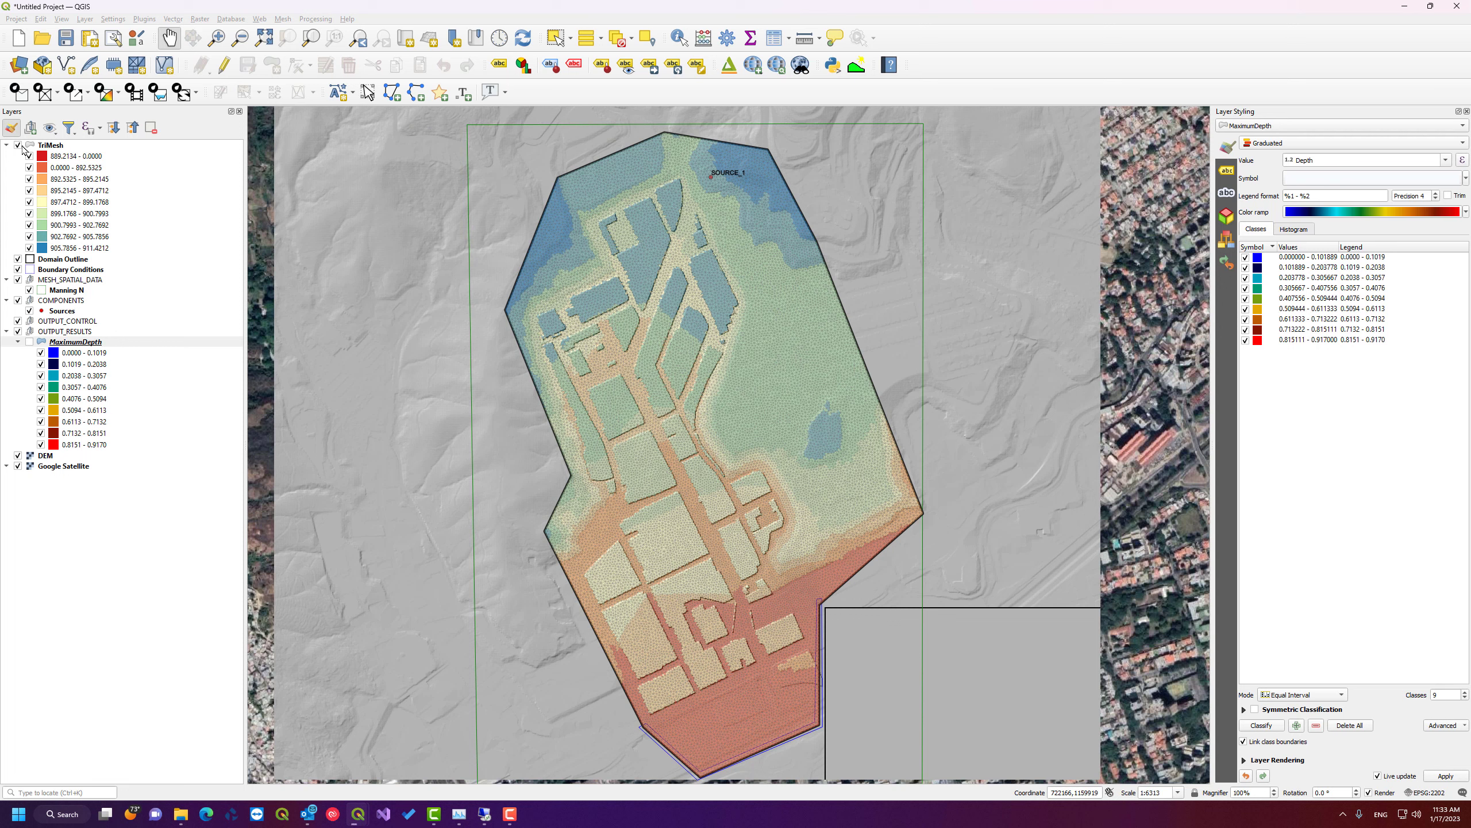
- Hide the TriMesh, oil yield stress, oil viscosity and oil density layers, leaving the oil temperature map displayed
left_click(18, 146)
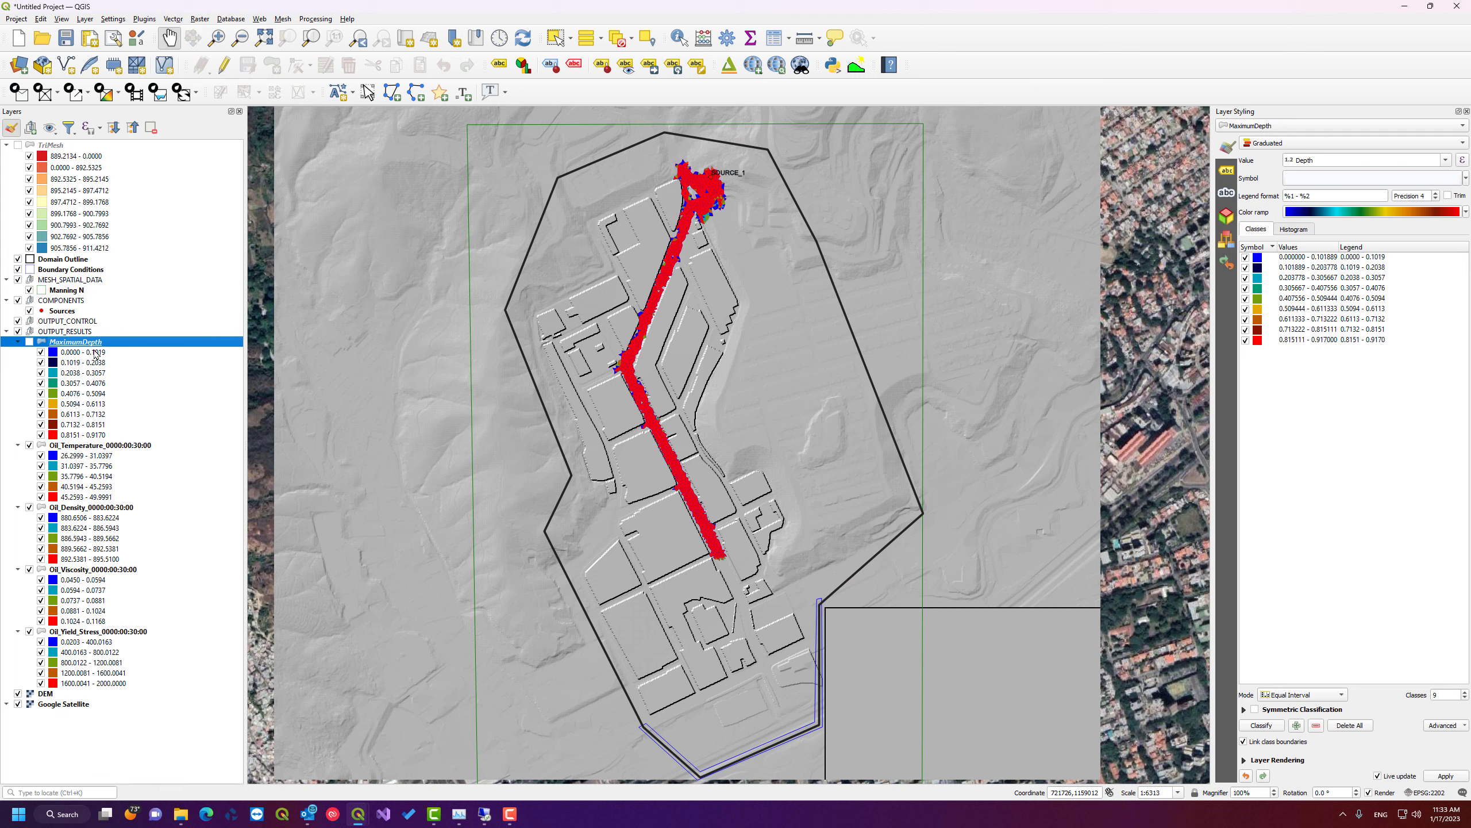
left_click(29, 632)
left_click(30, 570)
left_click(33, 507)
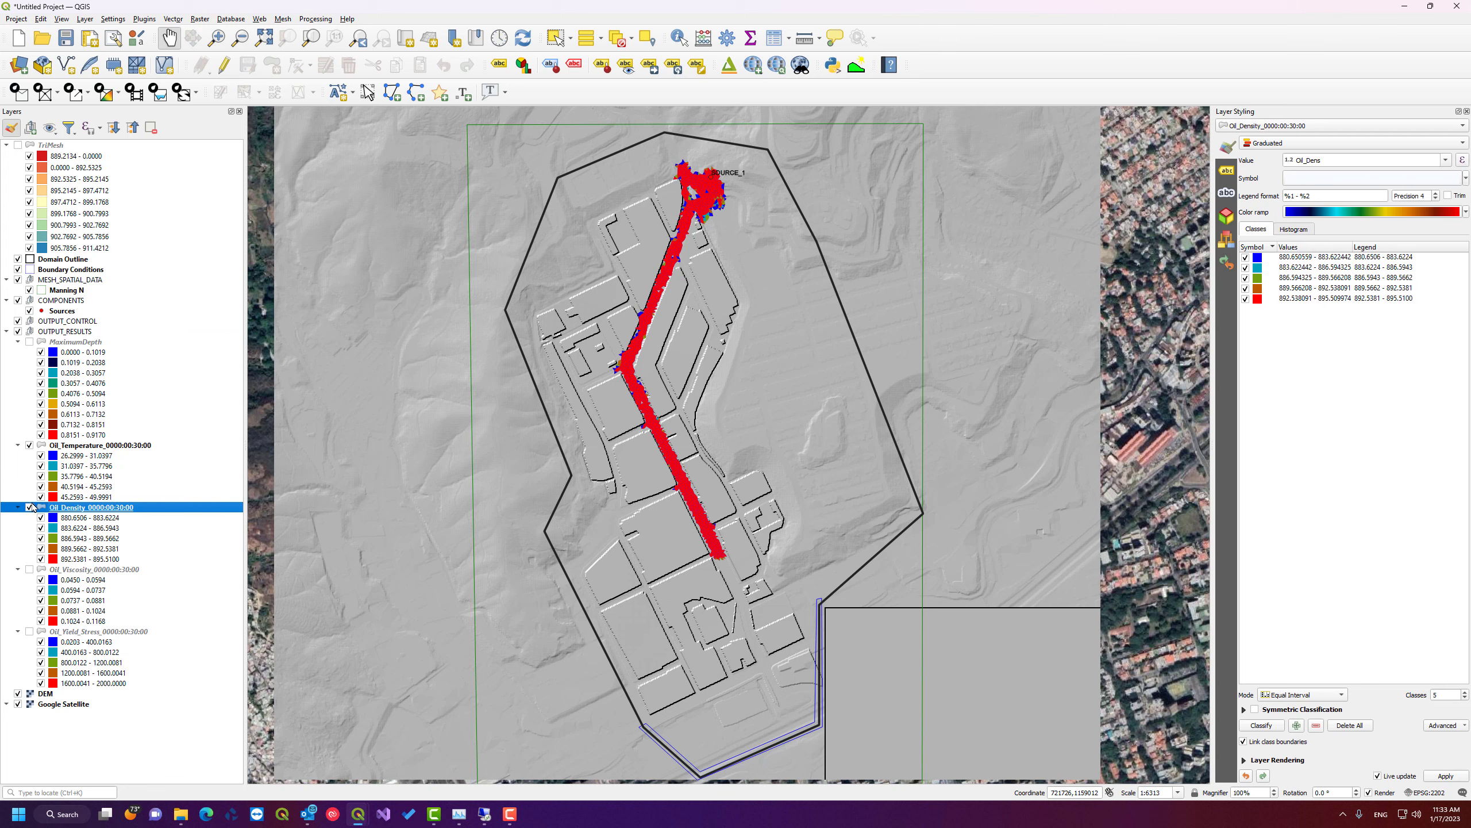
left_click(29, 507)
- Examine the oil temperature map and its class ranges from the SOURCE_1 area down to the spill front
left_click(110, 445)
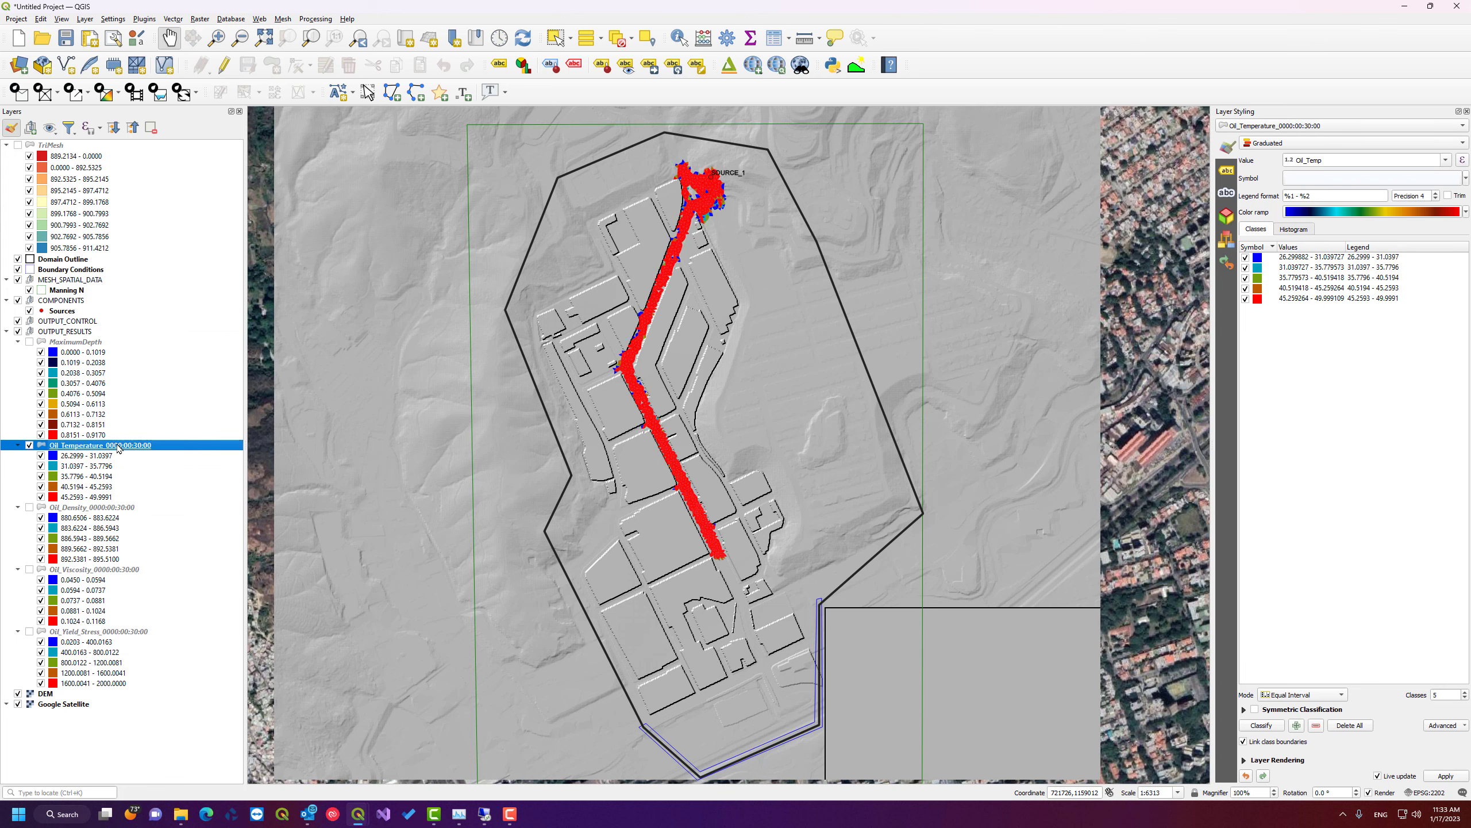
scroll(700, 176, "up", 2)
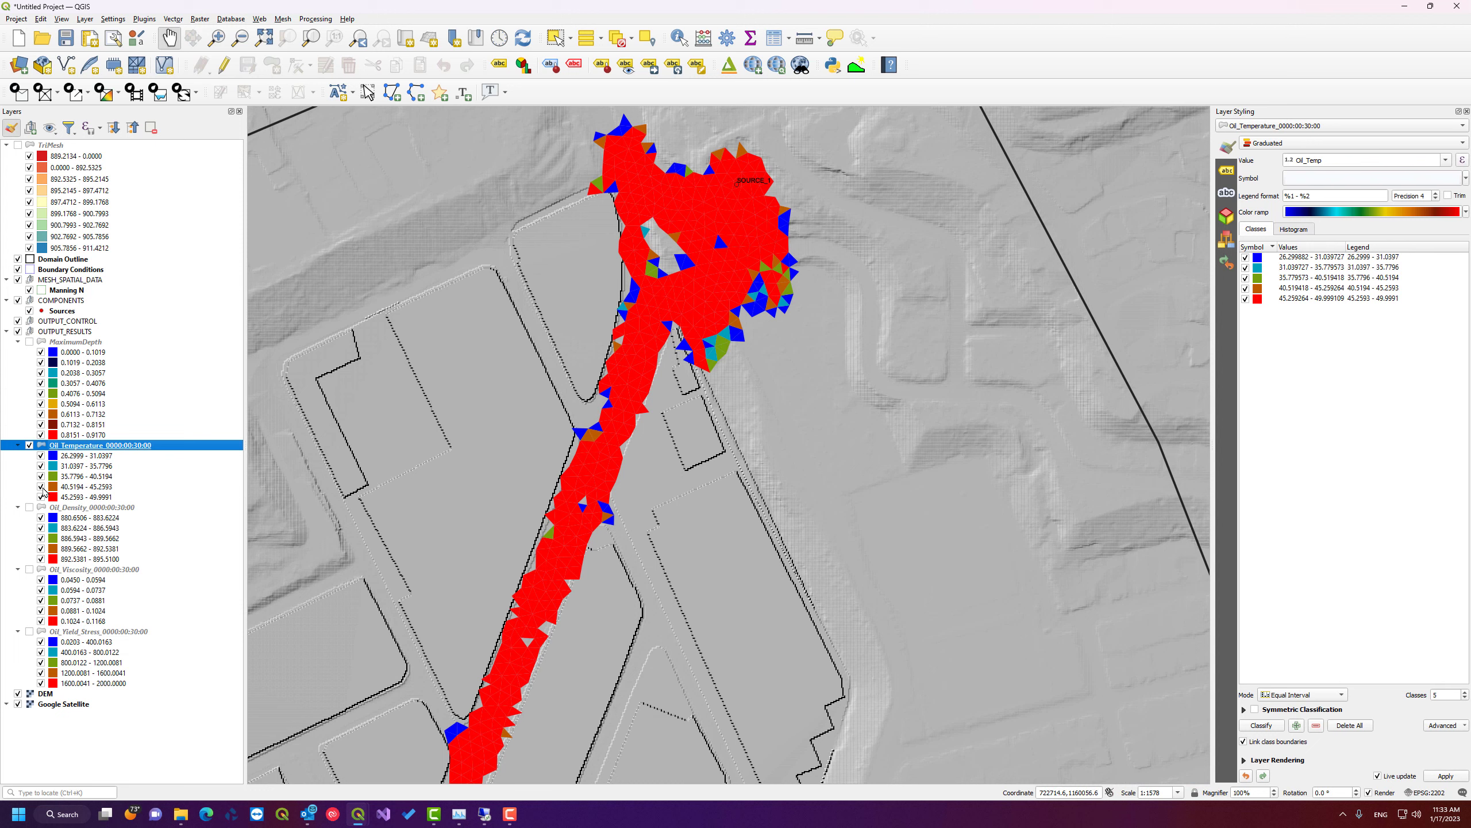
left_click(100, 497)
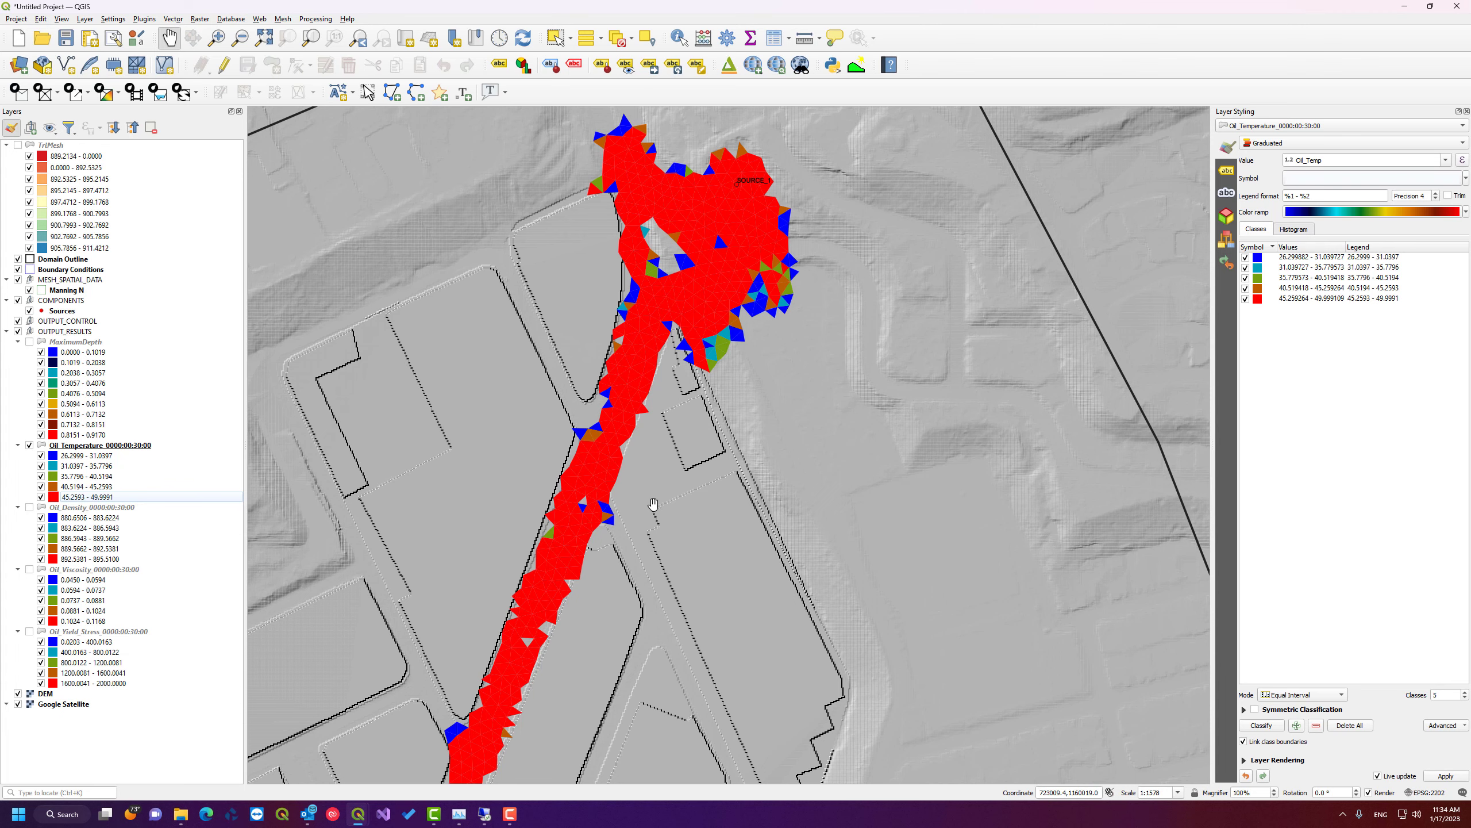
left_click_drag(641, 549, 737, 377)
scroll(737, 496, "down", 1)
left_click_drag(755, 539, 687, 404)
left_click_drag(742, 590, 695, 409)
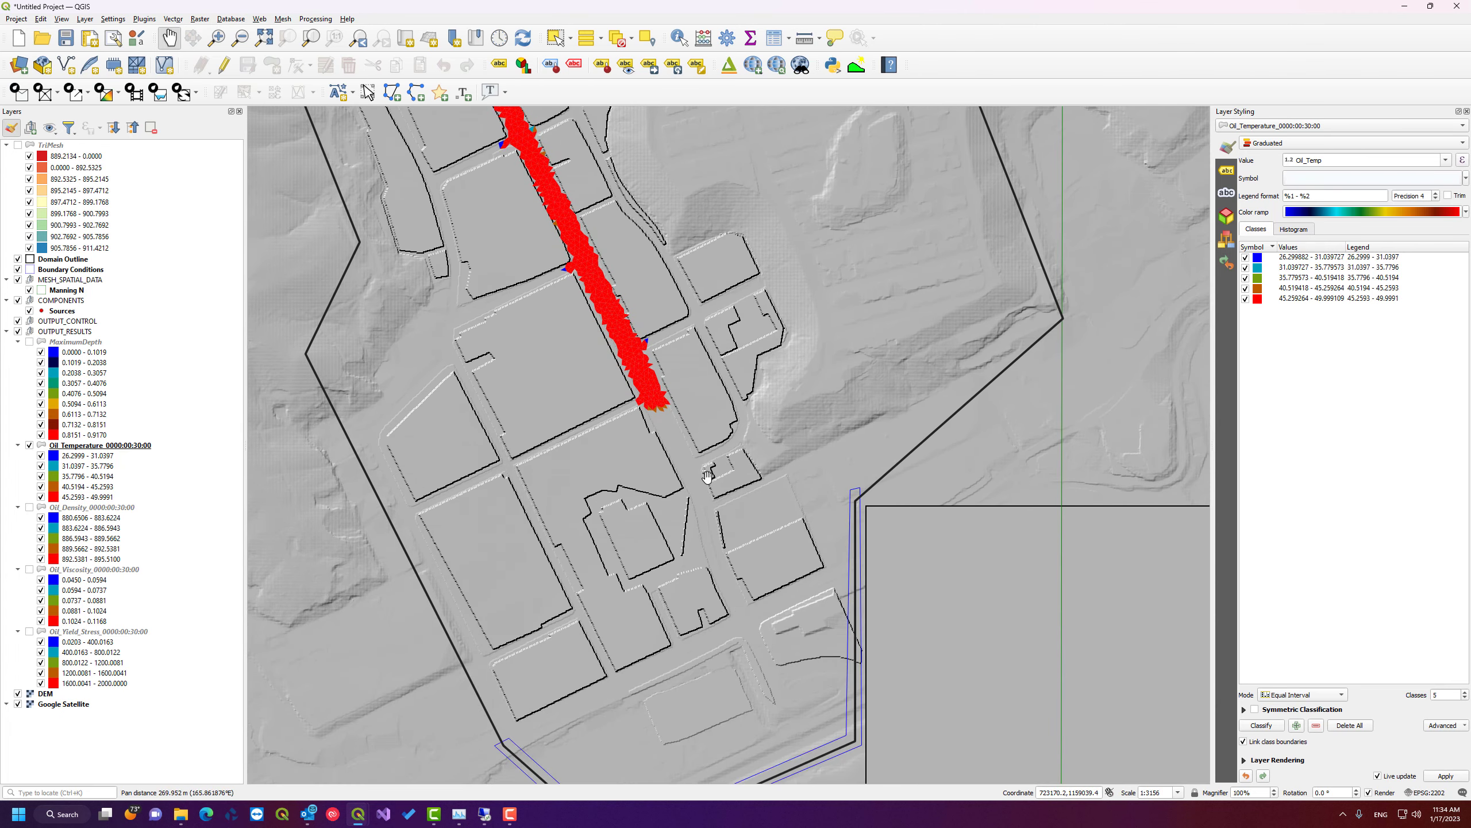
scroll(659, 410, "up", 2)
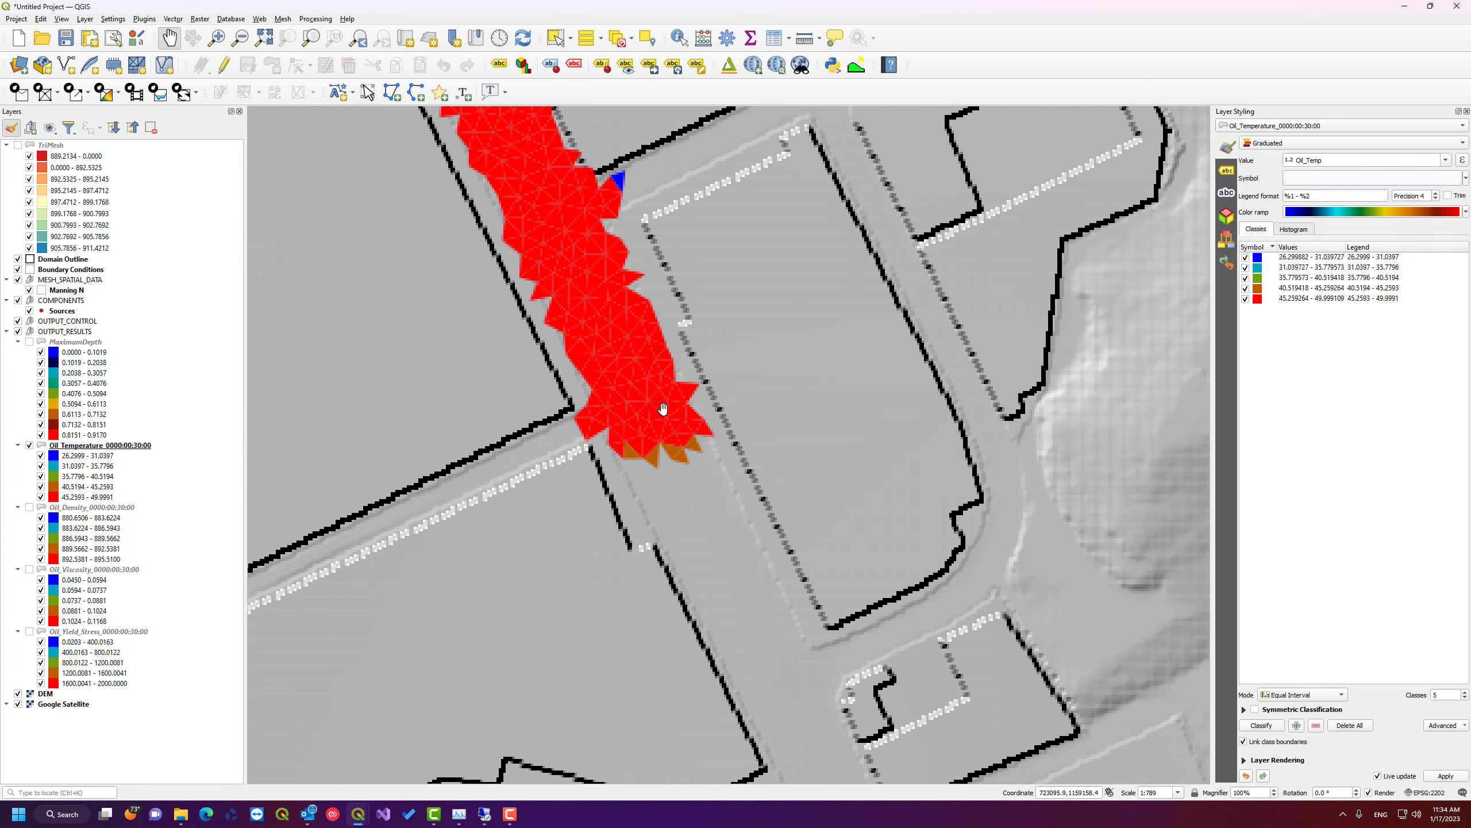
- Hide the oil temperature map and display the oil density map at 0000:00:30:00 to view the density along the spill
scroll(675, 435, "down", 2)
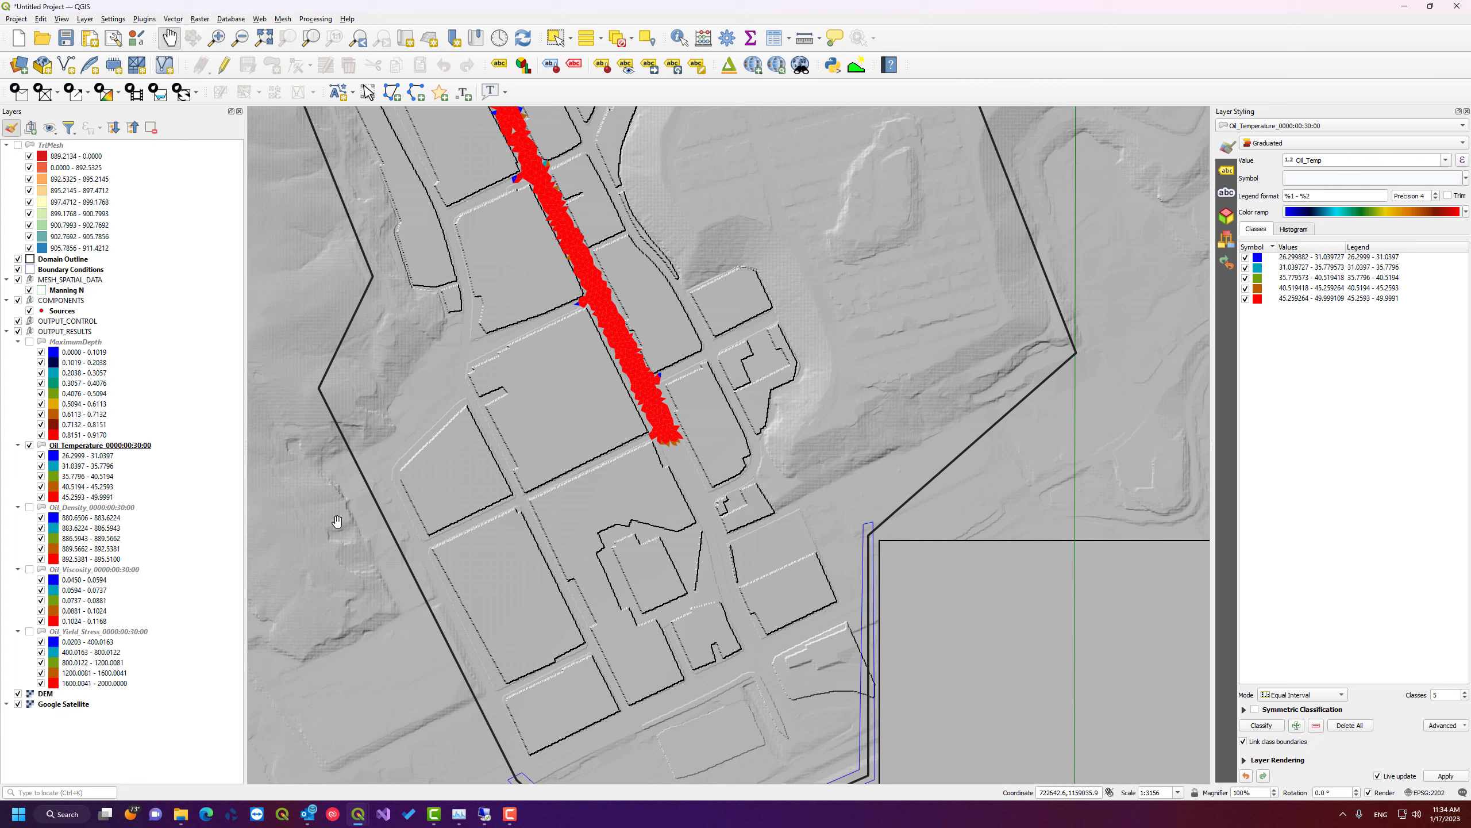
left_click_drag(687, 361, 681, 577)
left_click_drag(666, 270, 712, 662)
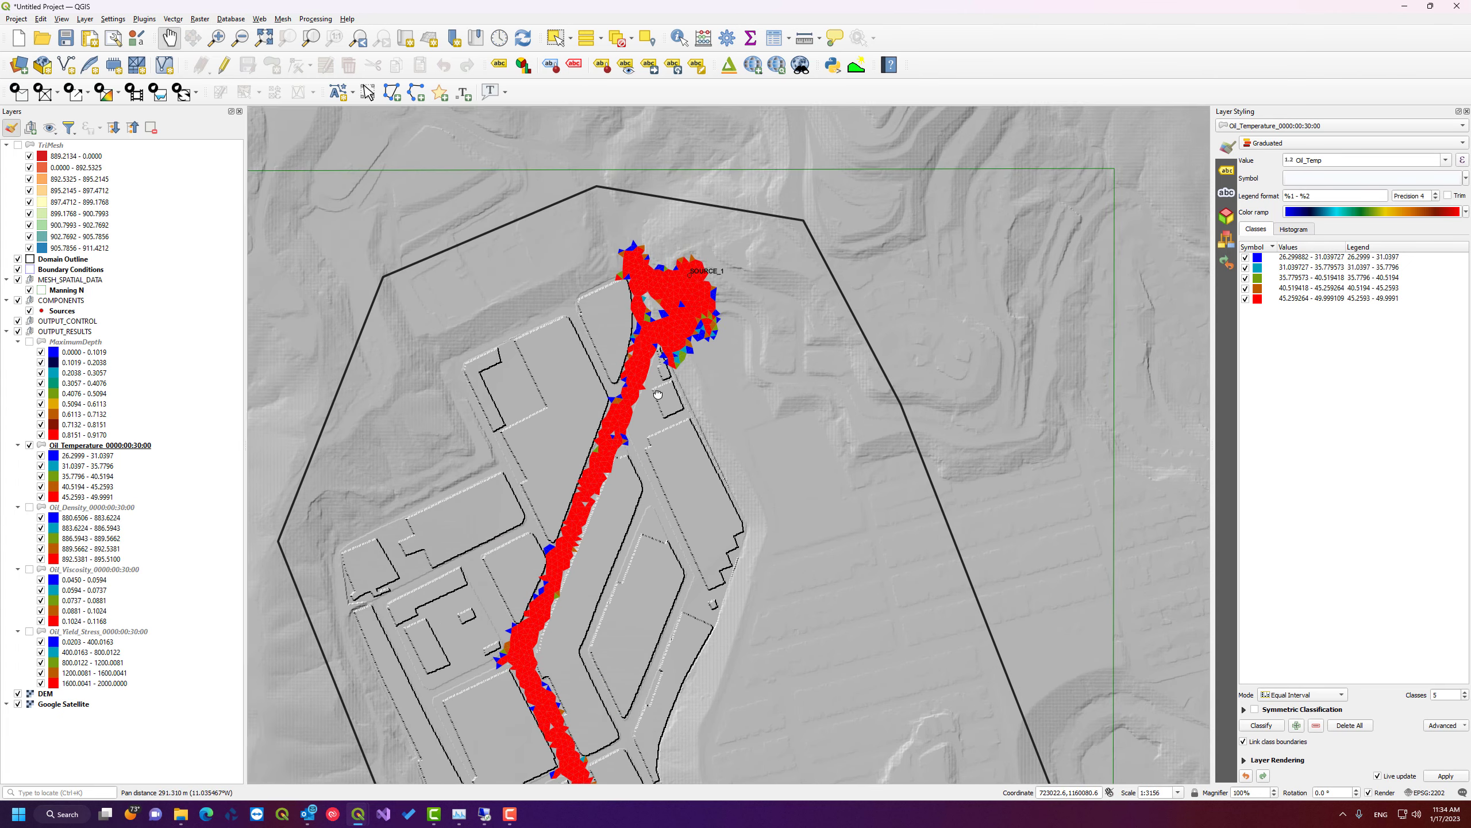
left_click_drag(683, 446, 700, 545)
left_click_drag(716, 670, 756, 453)
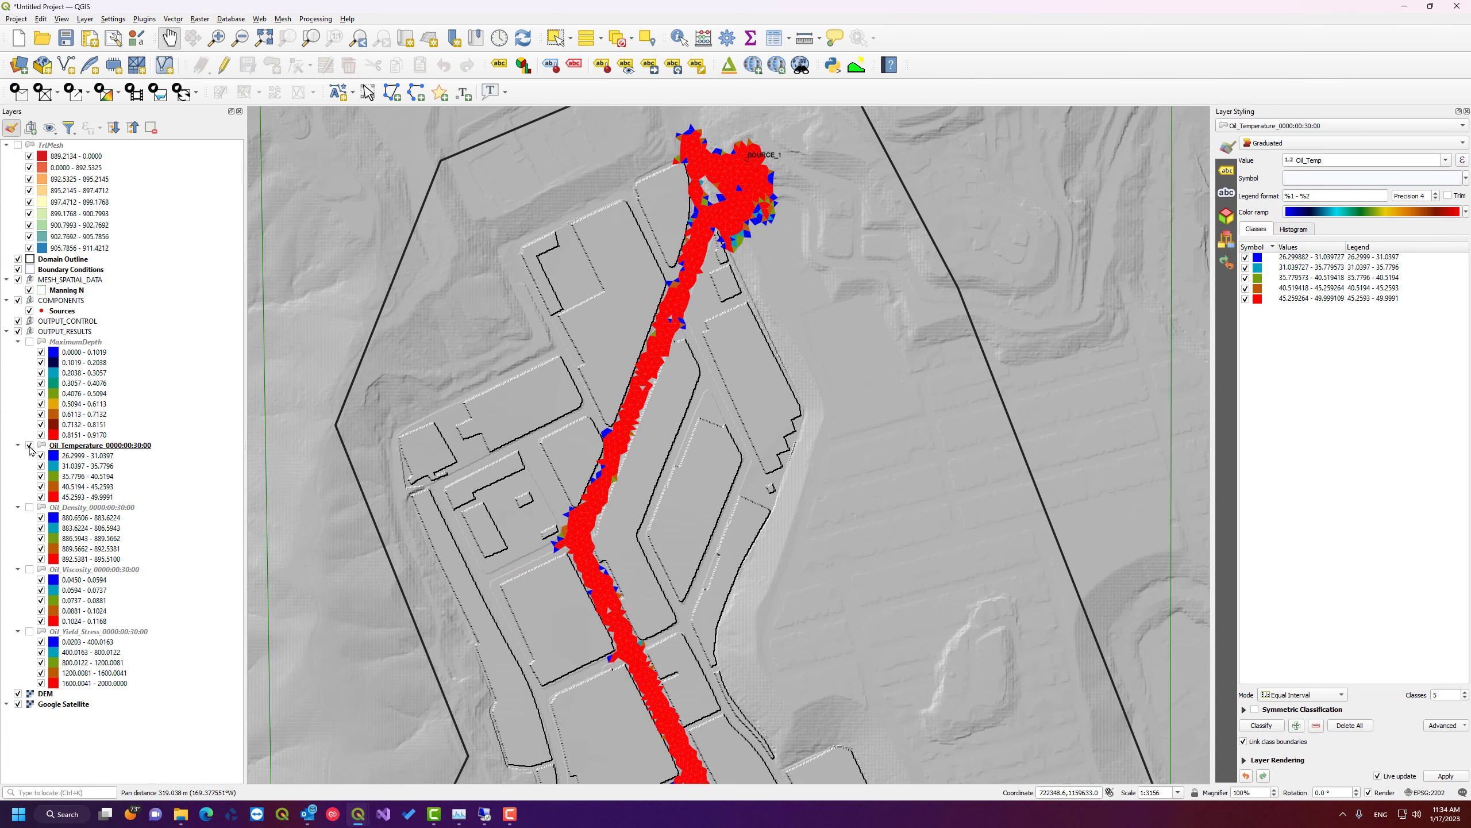
left_click(29, 445)
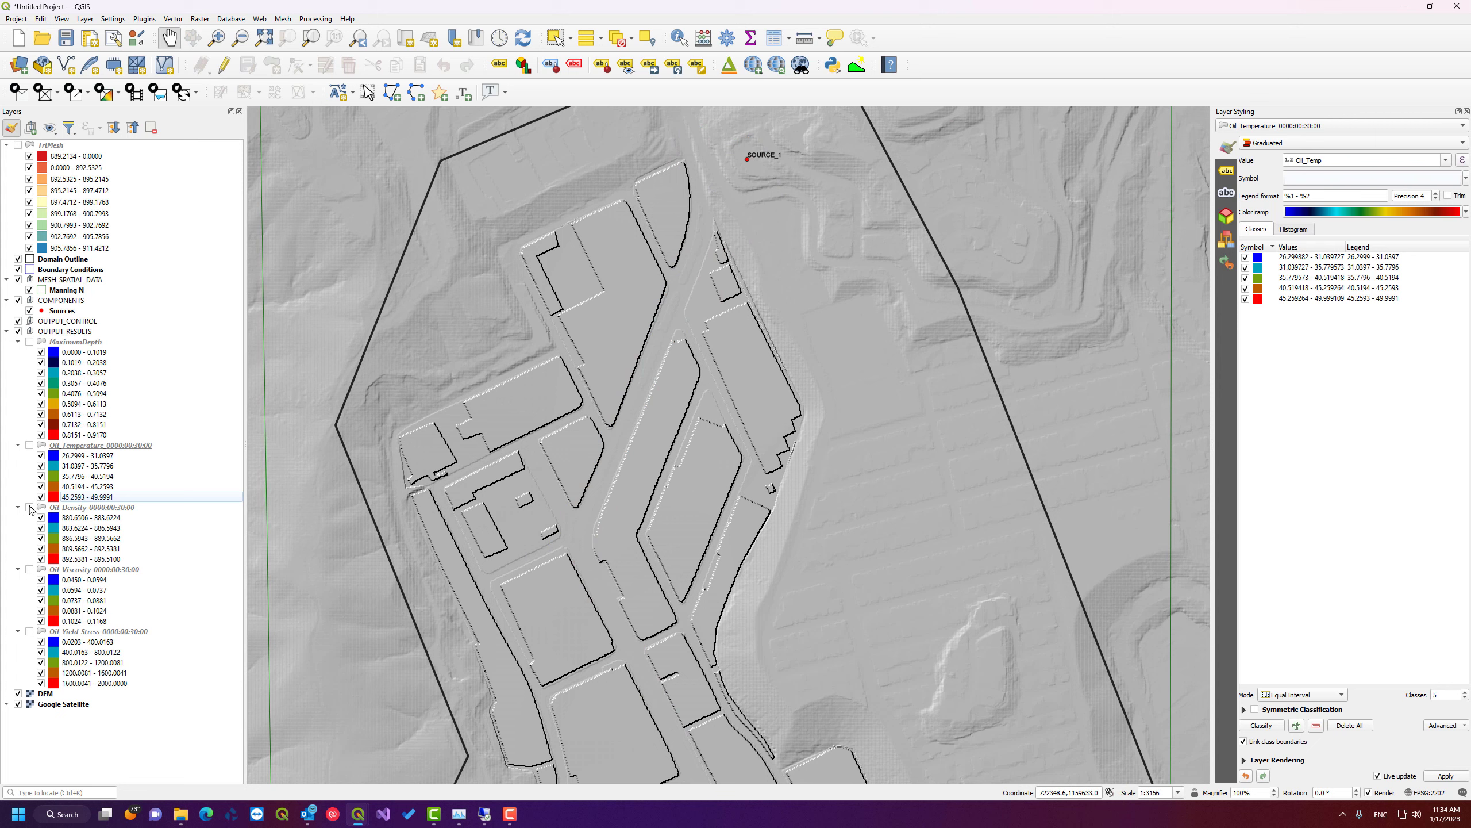
left_click(81, 508)
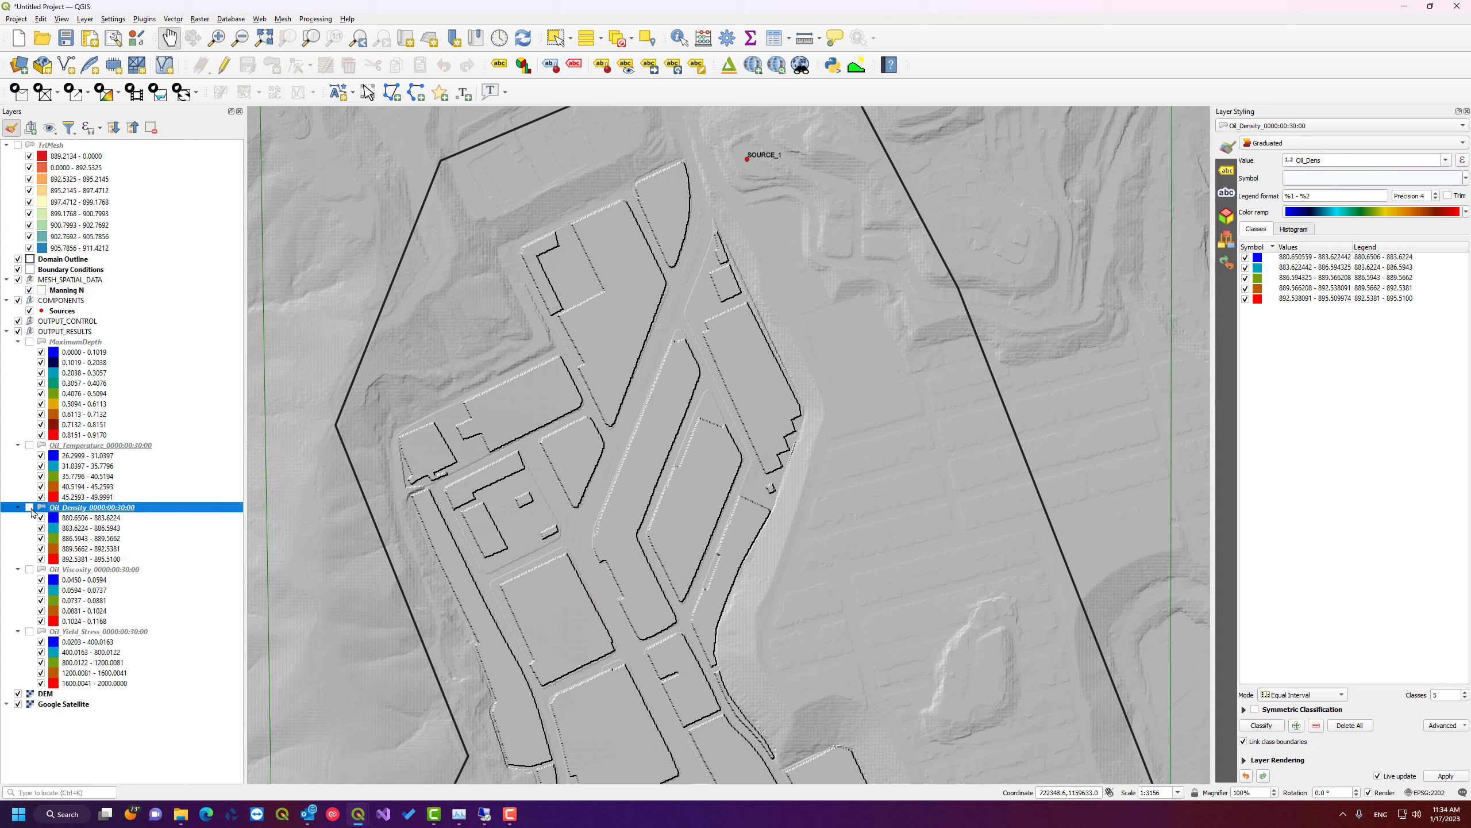
left_click(30, 507)
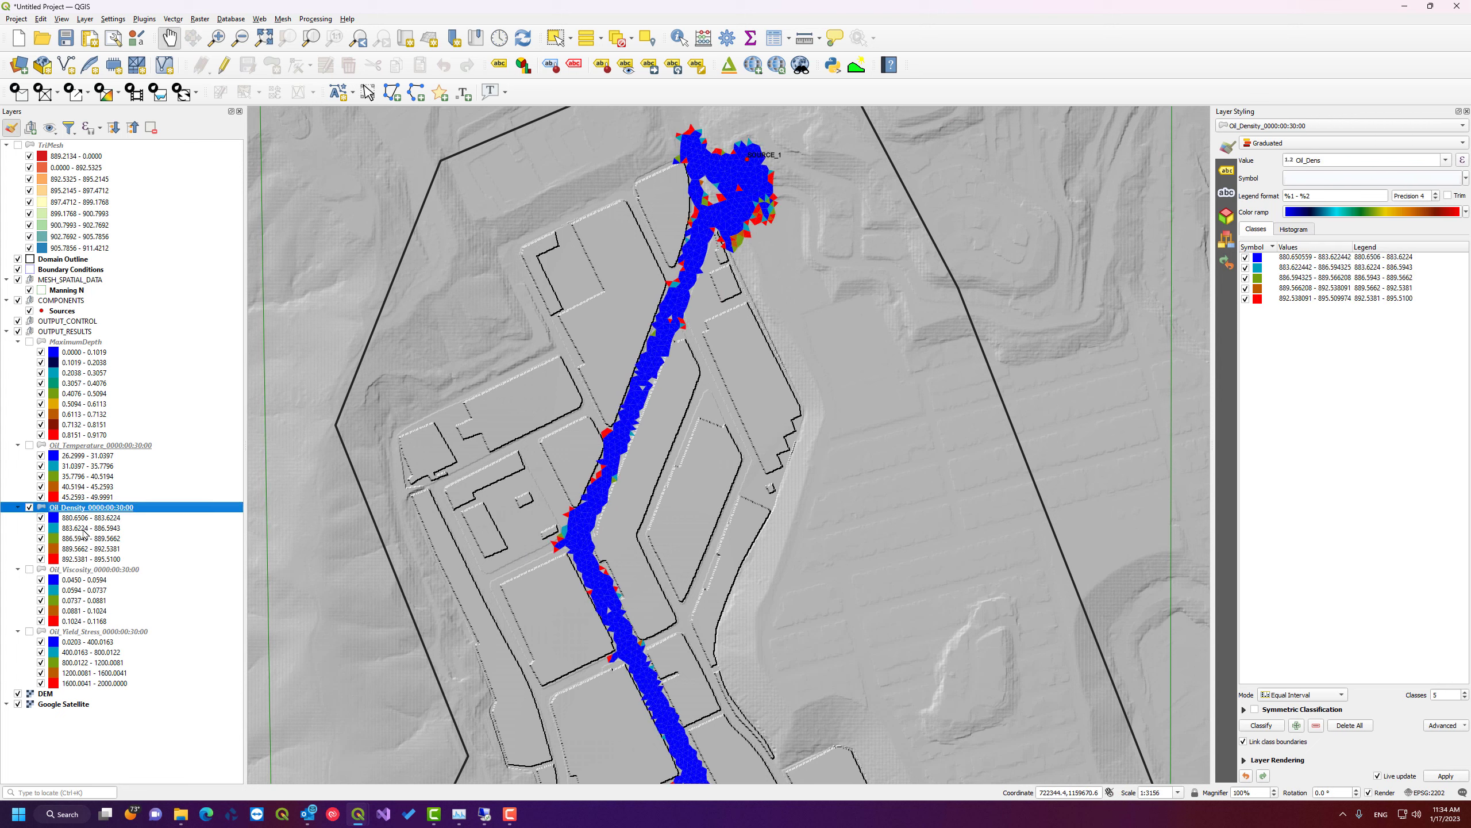
left_click_drag(652, 434, 654, 444)
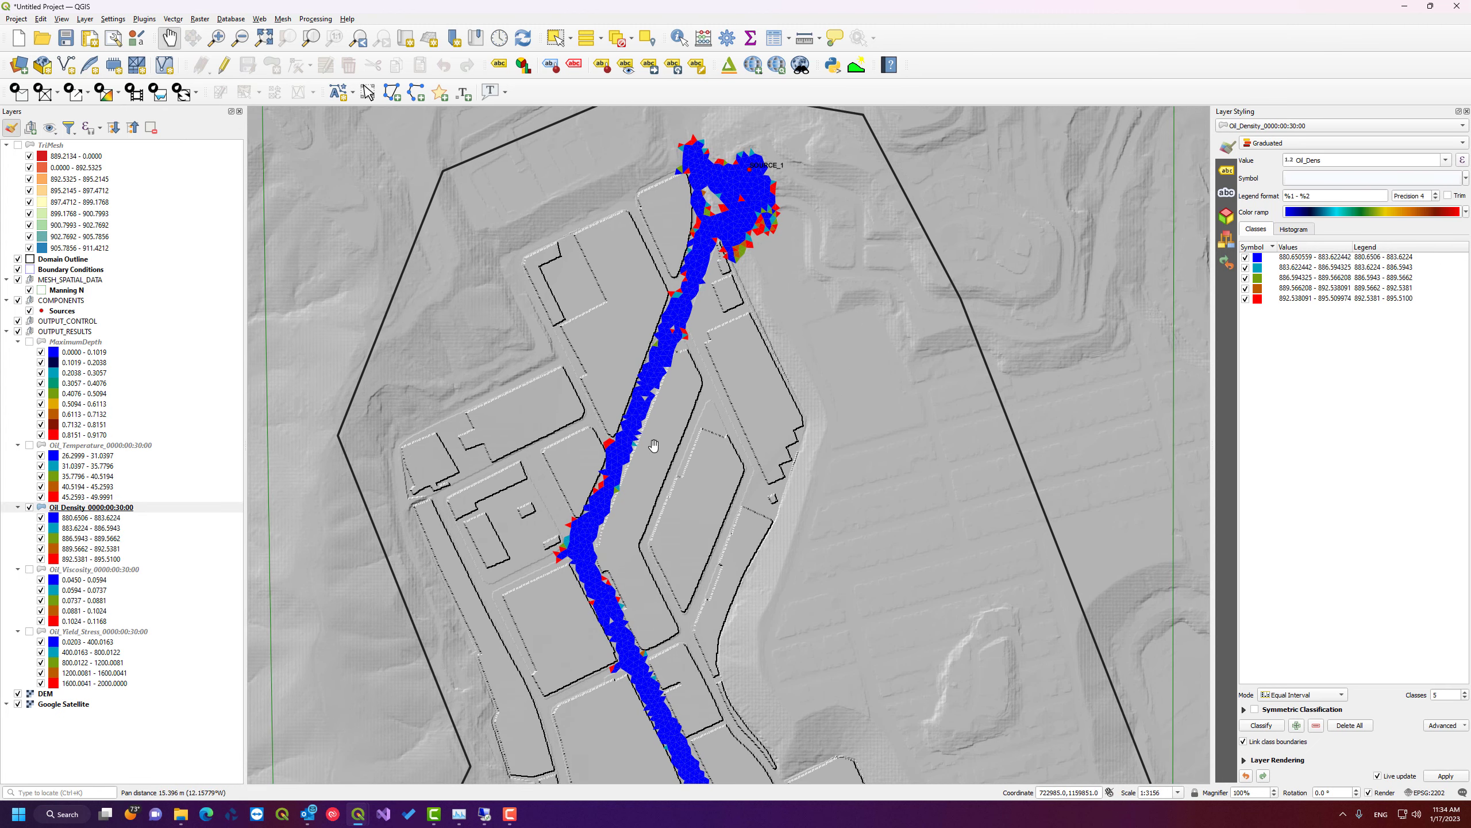
- Hide the oil density map, briefly display the oil viscosity map, and replace it with the oil yield stress map
left_click(28, 507)
left_click(28, 569)
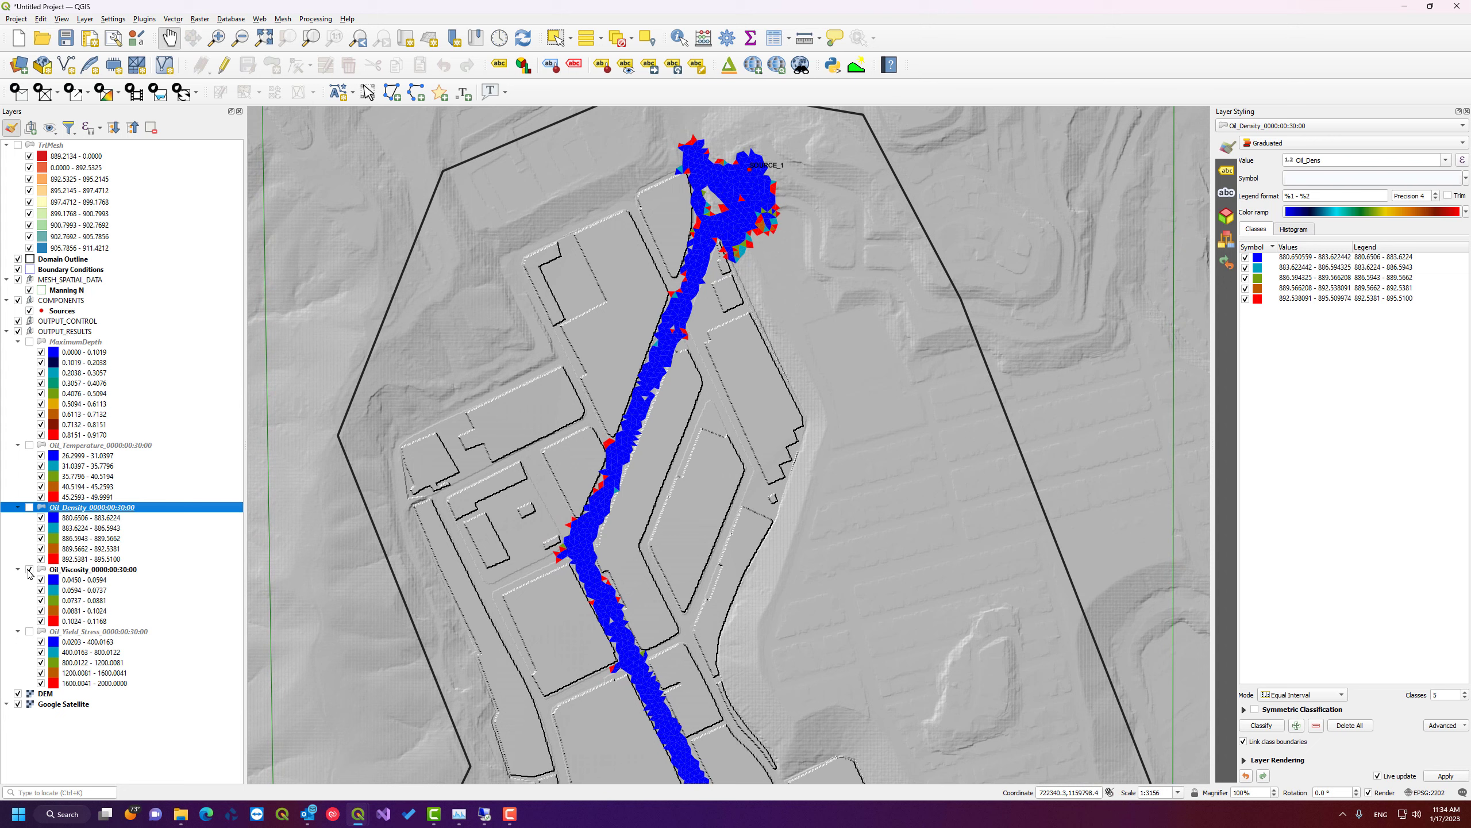
left_click(29, 569)
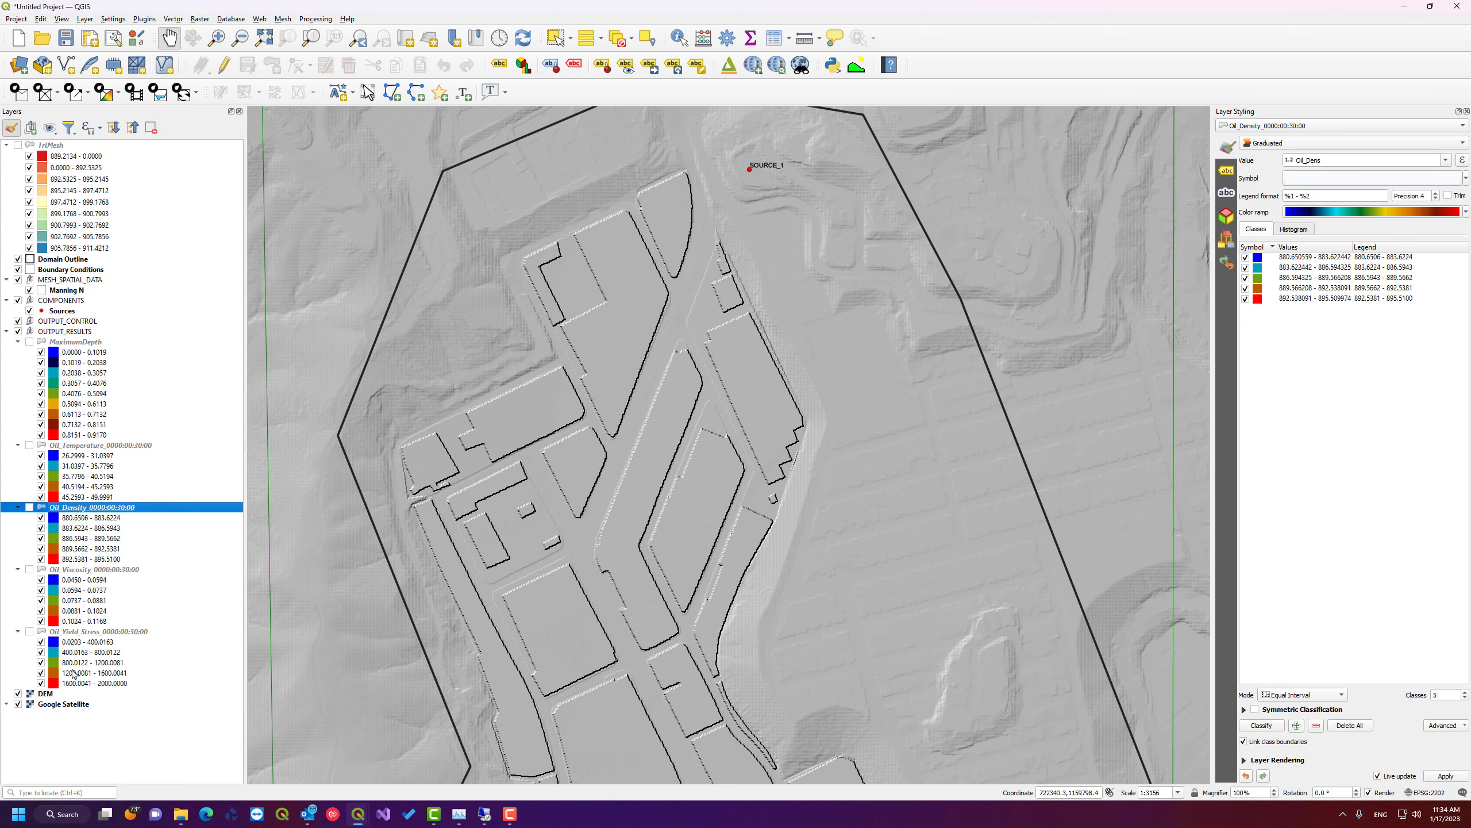
left_click(28, 631)
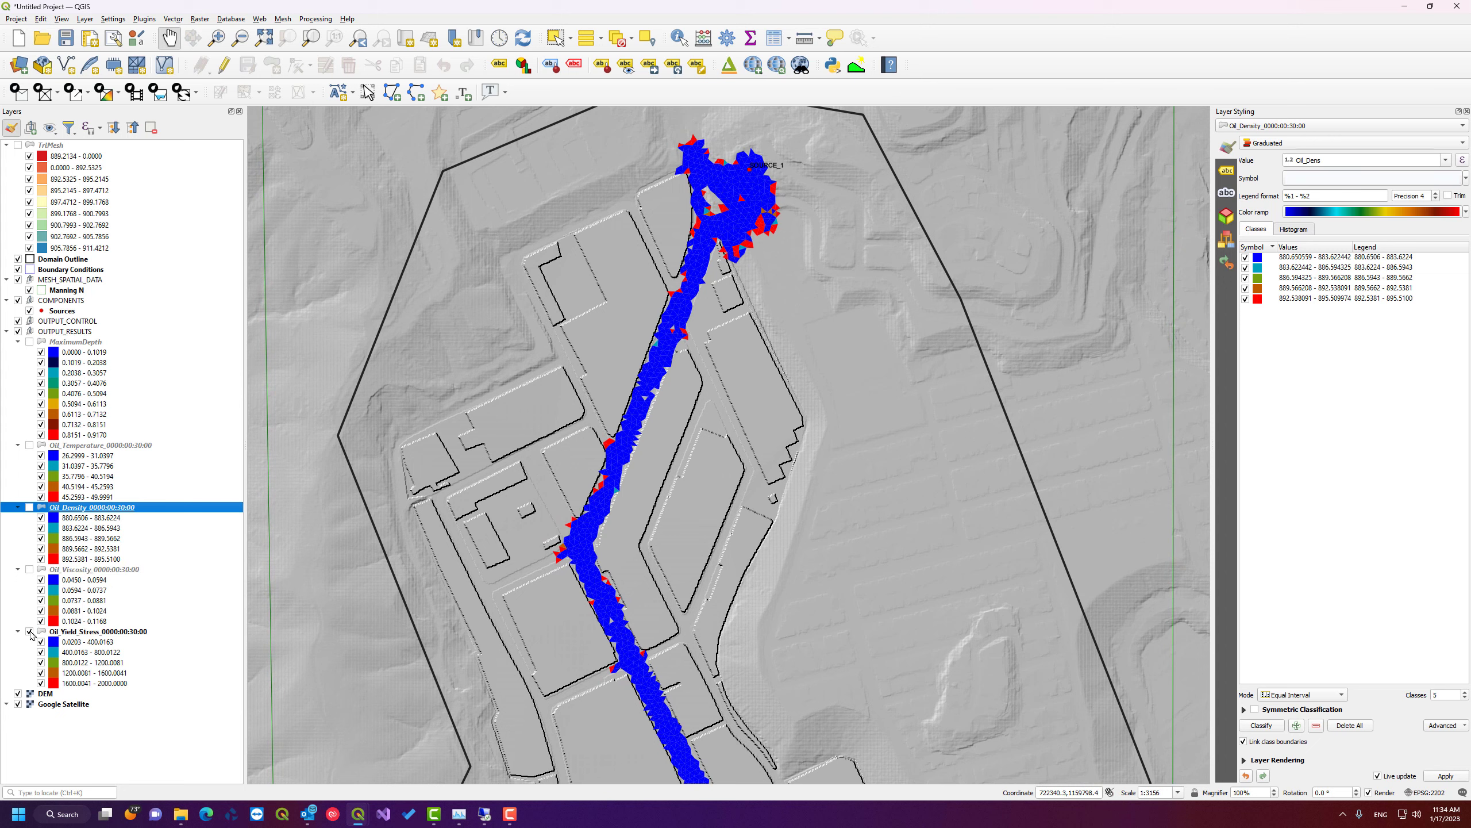
- Examine the oil yield stress map and its class ranges from the SOURCE_1 area down to the spill front
left_click_drag(666, 567, 667, 355)
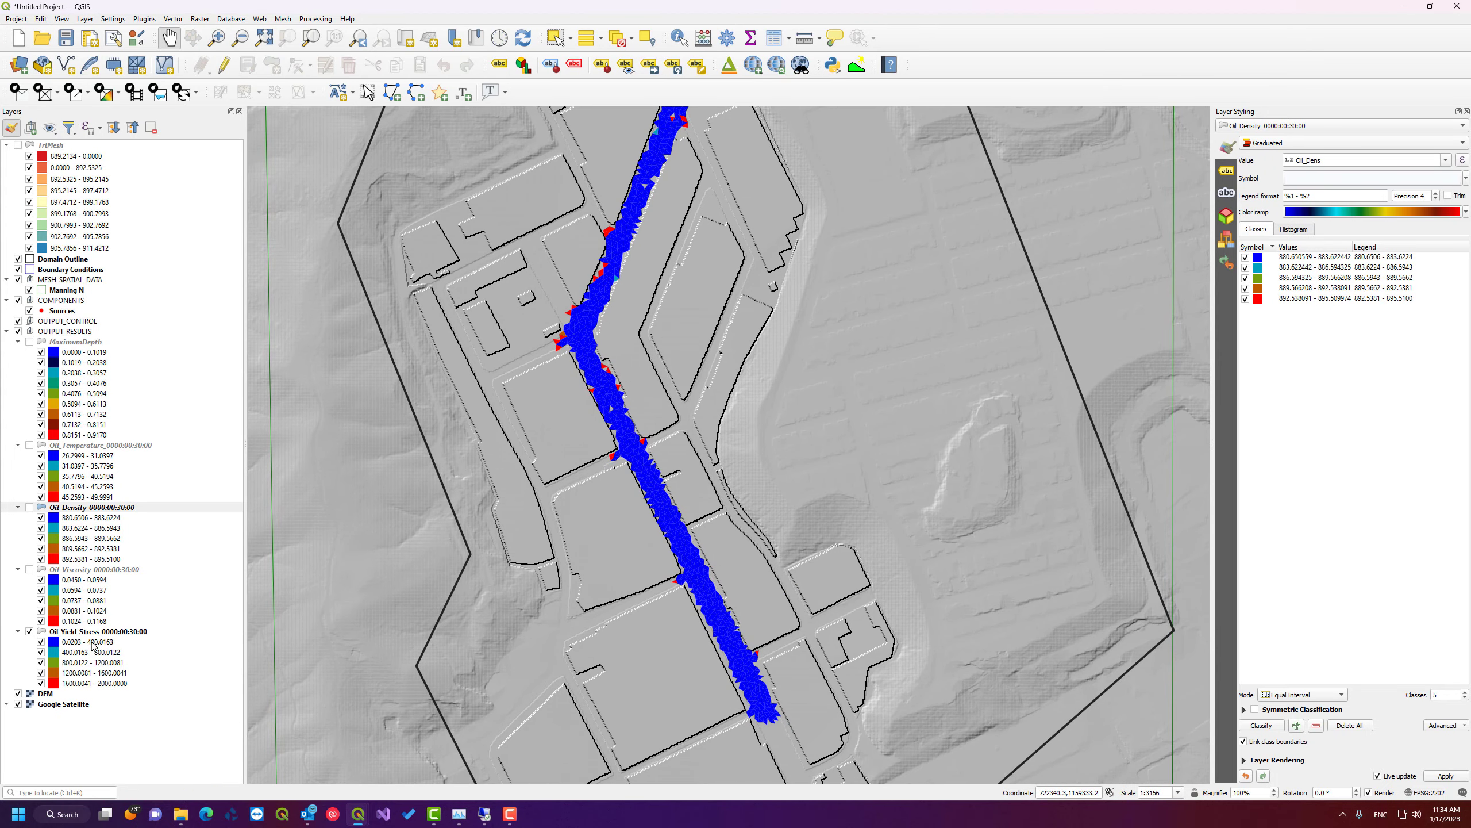
left_click_drag(750, 605, 685, 494)
left_click_drag(684, 494, 677, 734)
left_click_drag(584, 309, 603, 477)
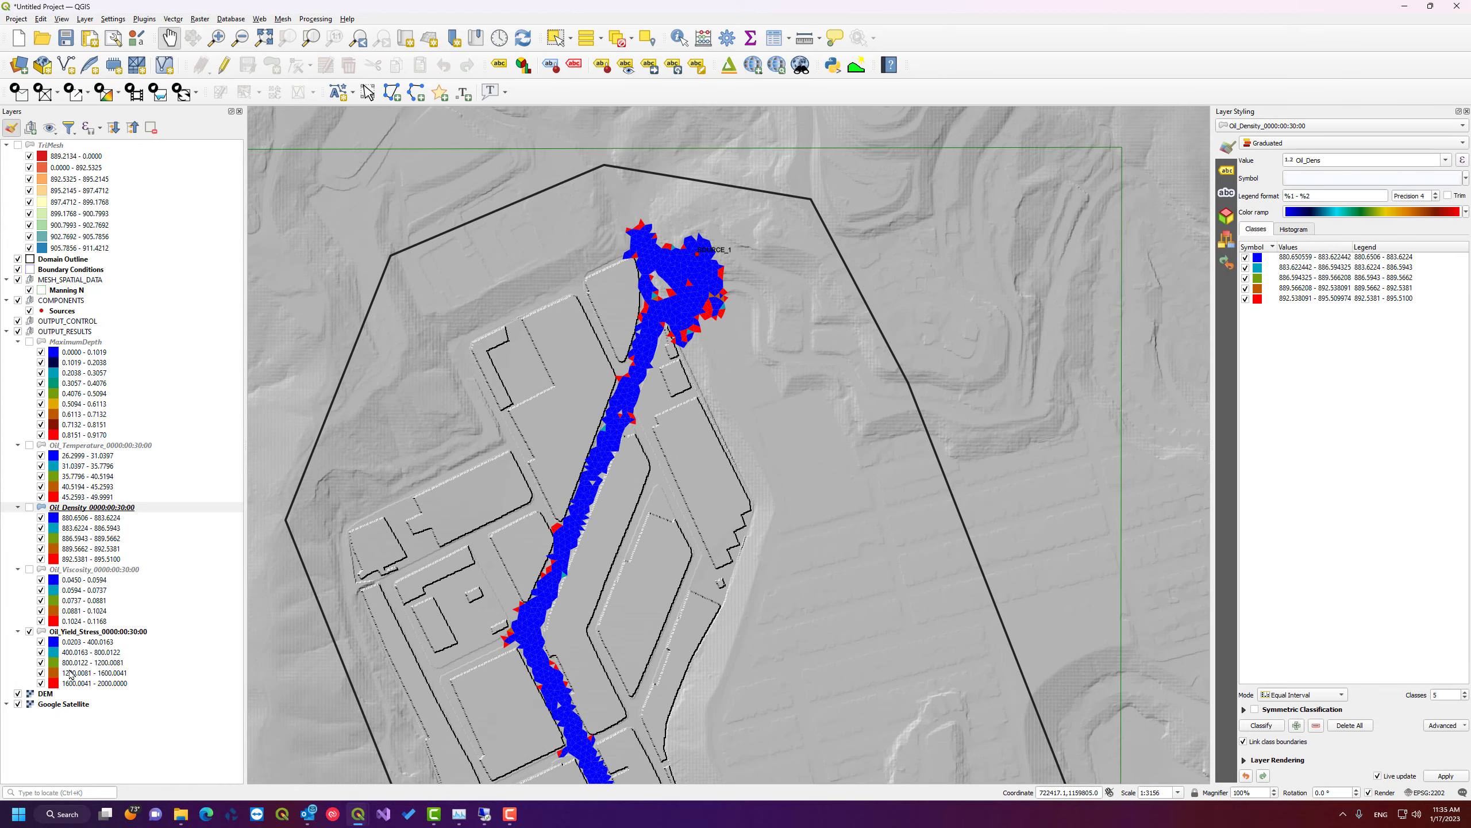
left_click(74, 643)
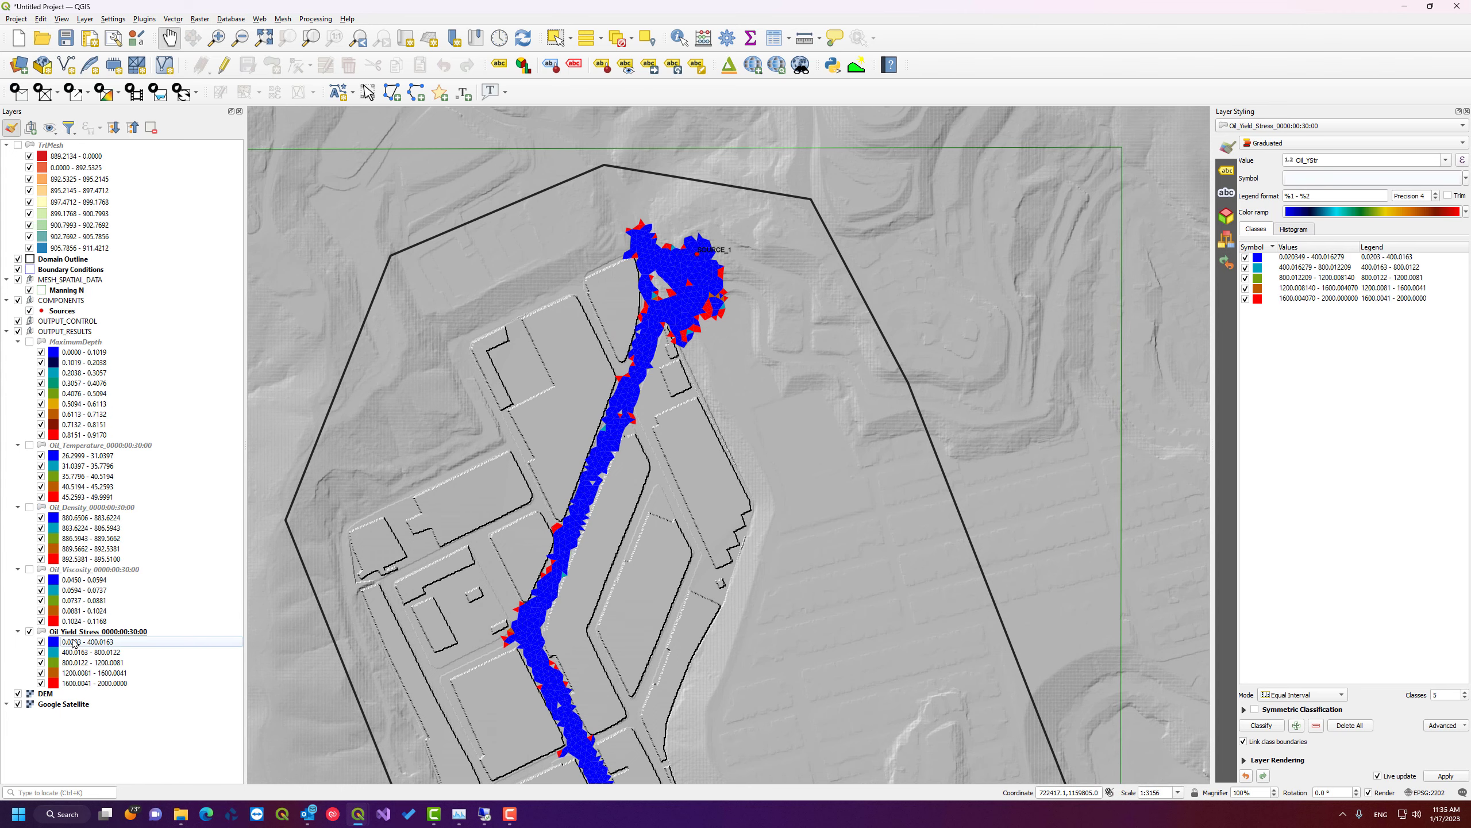
left_click_drag(618, 671, 544, 334)
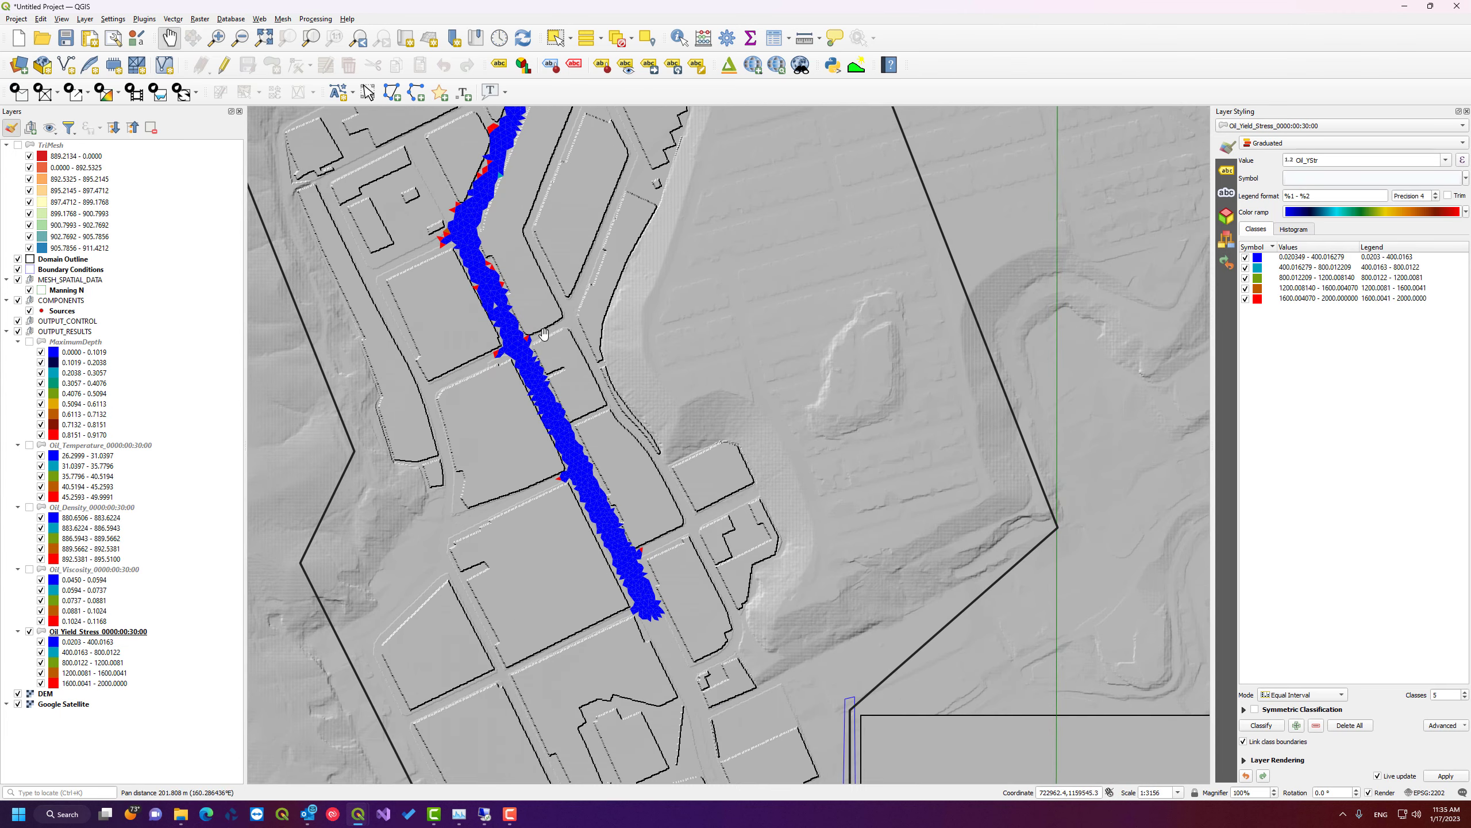
left_click_drag(586, 408, 737, 658)
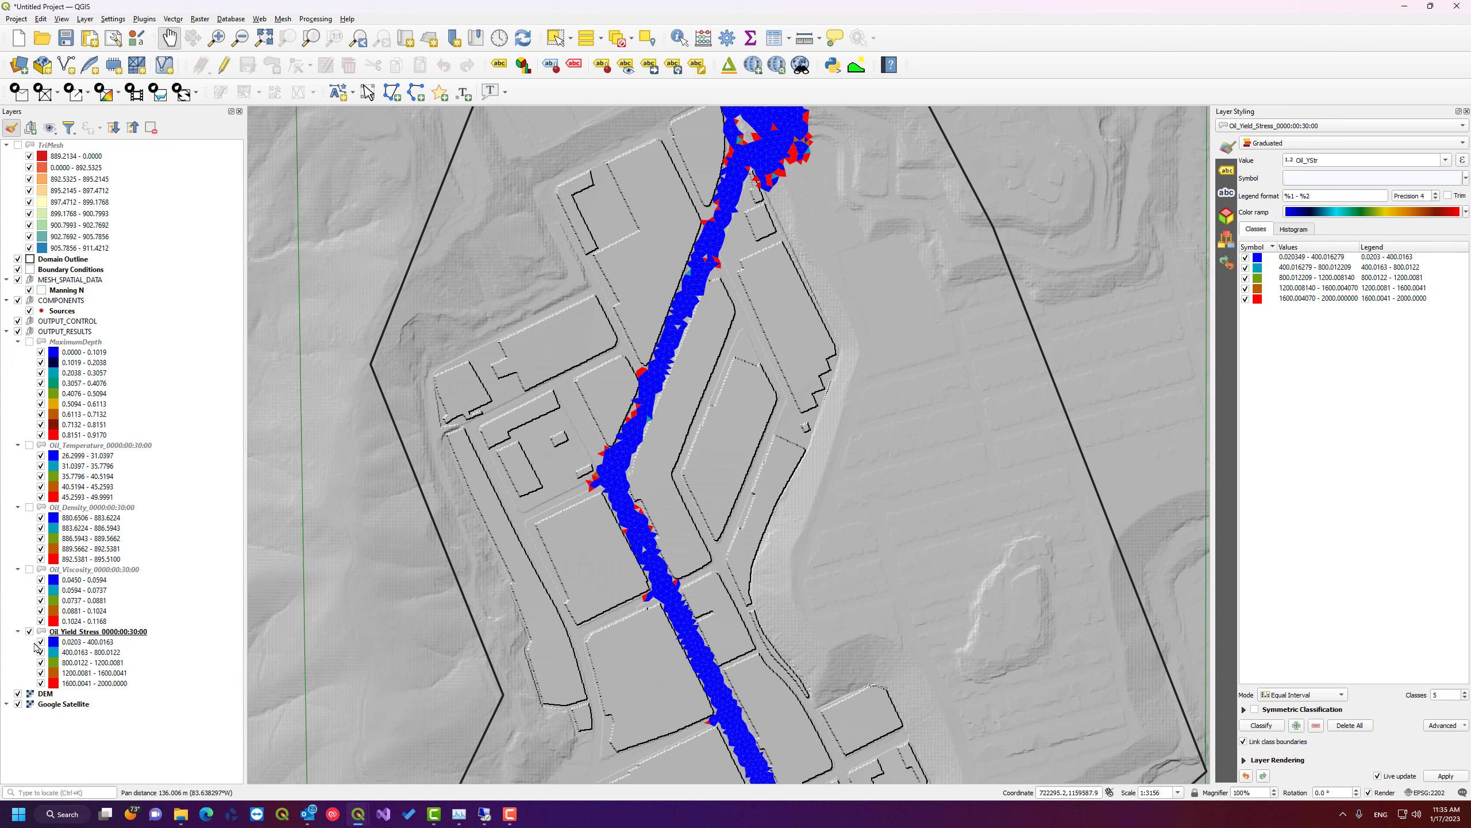
left_click_drag(799, 570, 820, 515)
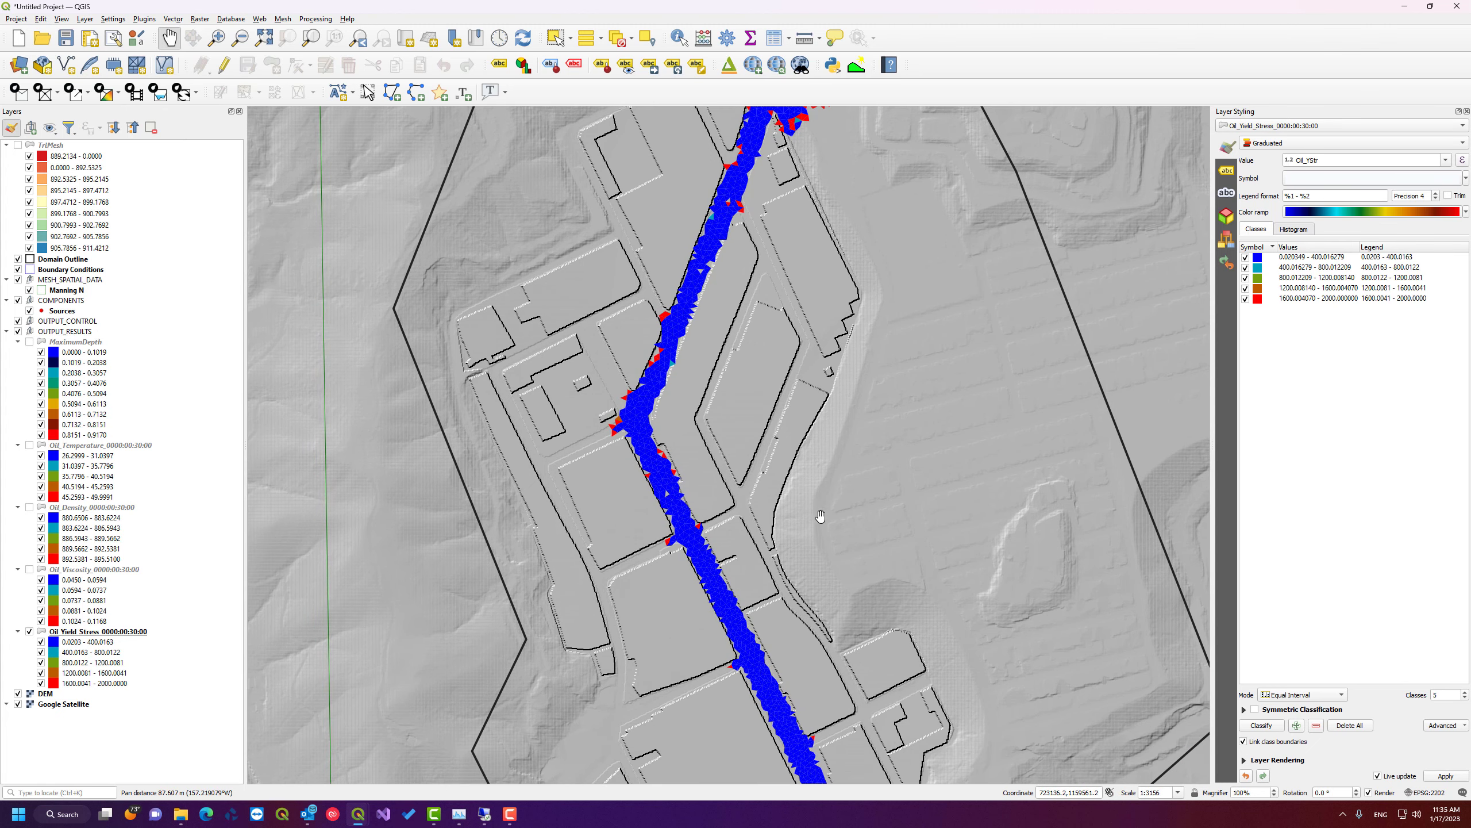
- Hide the oil yield stress map and collapse the OUTPUT_RESULTS group, with the whole model domain in view
left_click(29, 632)
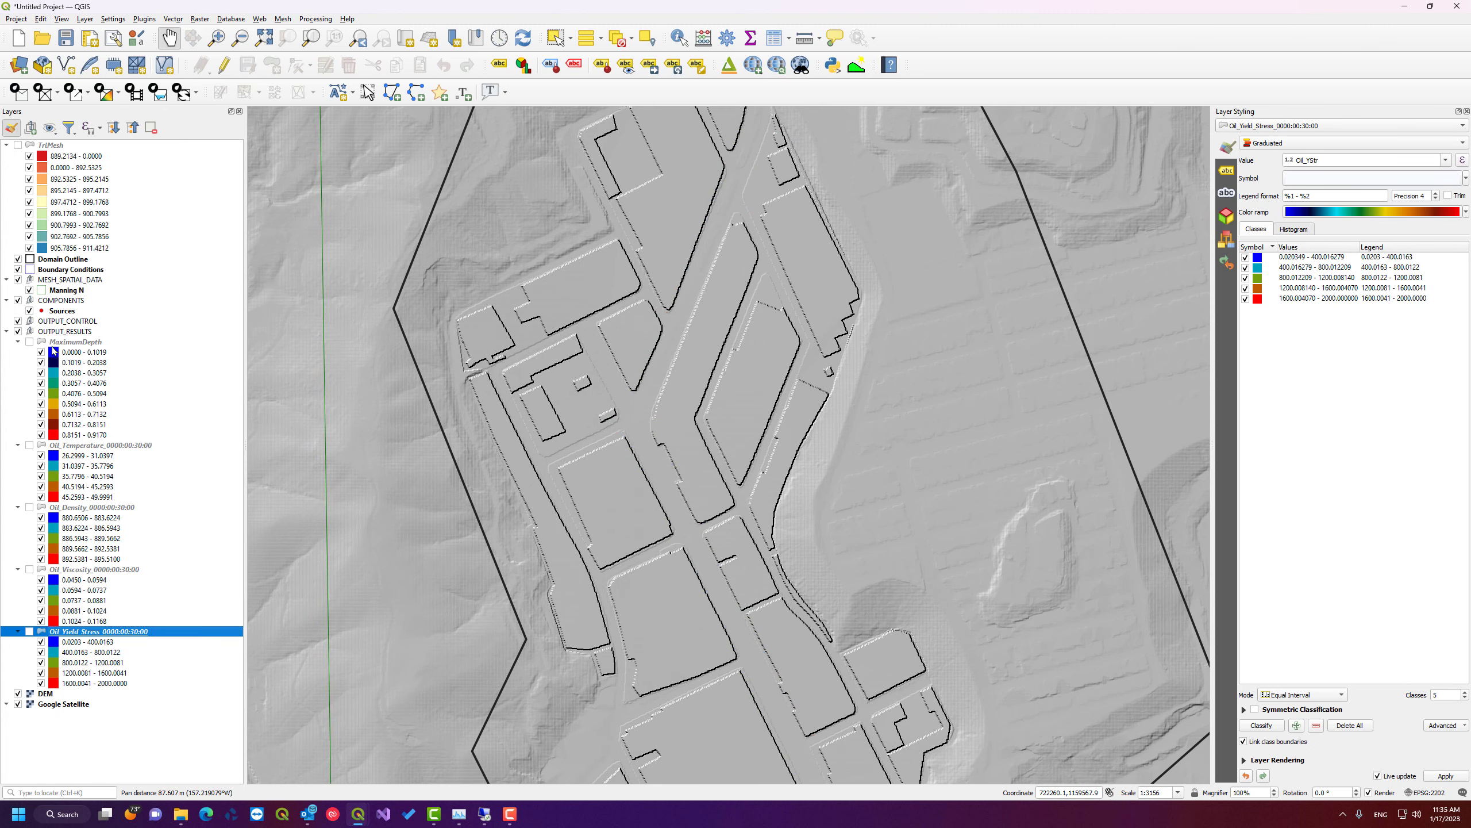
left_click(6, 332)
left_click(79, 333)
left_click_drag(823, 376, 825, 402)
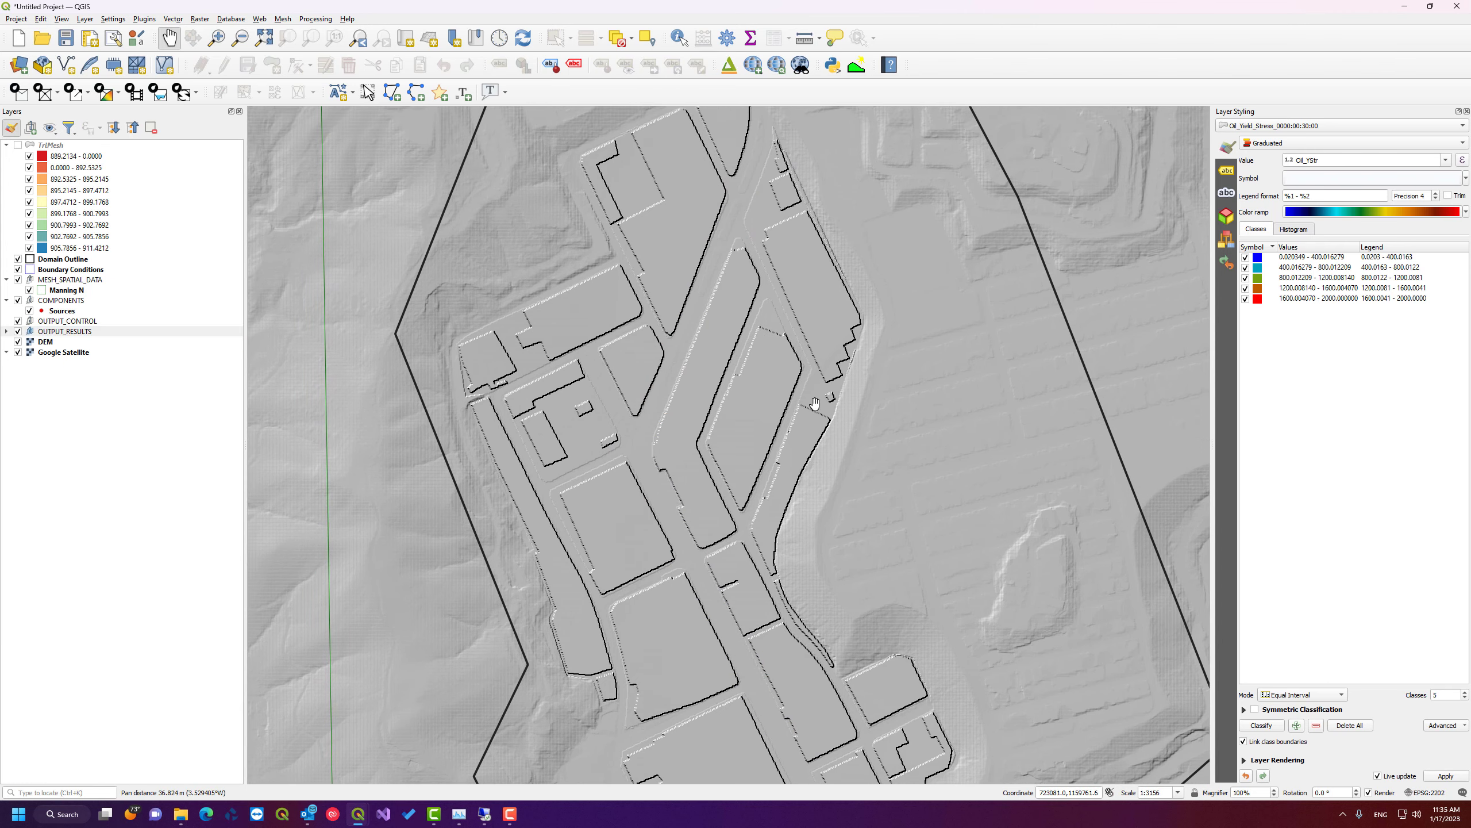
scroll(813, 411, "down", 1)
left_click_drag(877, 498, 806, 432)
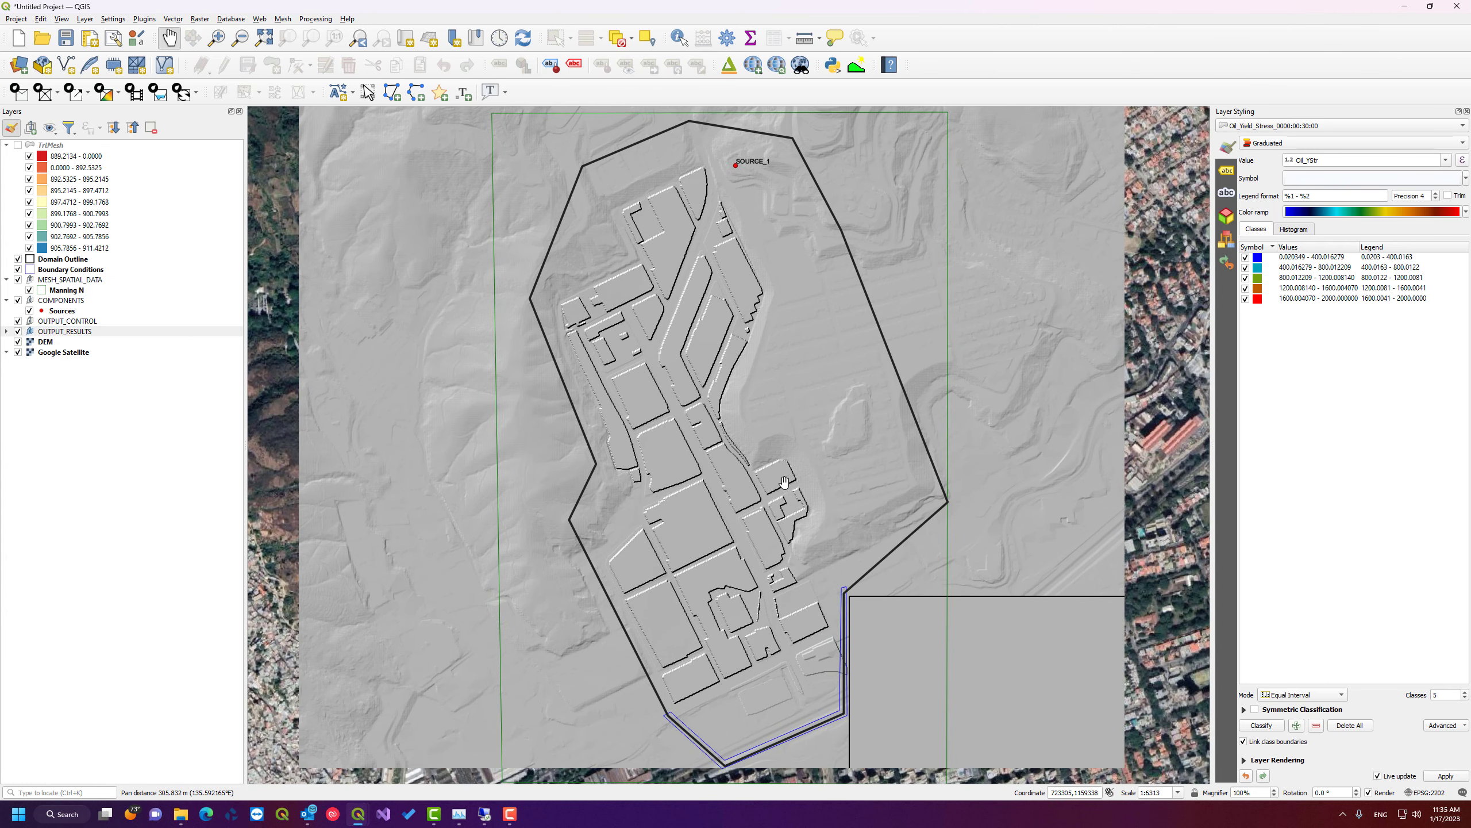
- Try to open the OilFlow2D animation tool, and turn the TriMesh layer back on
left_click(139, 97)
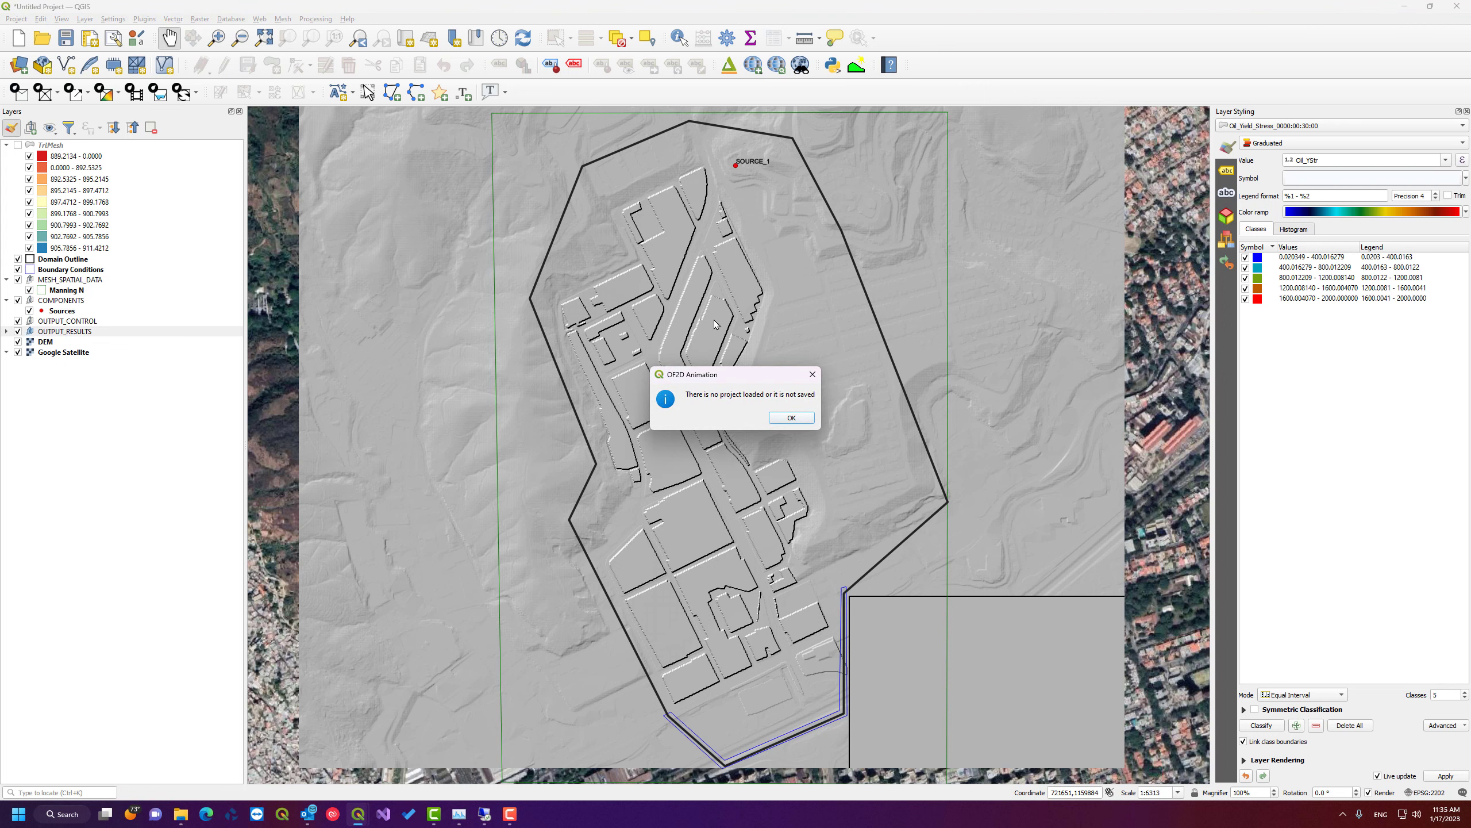
left_click(791, 418)
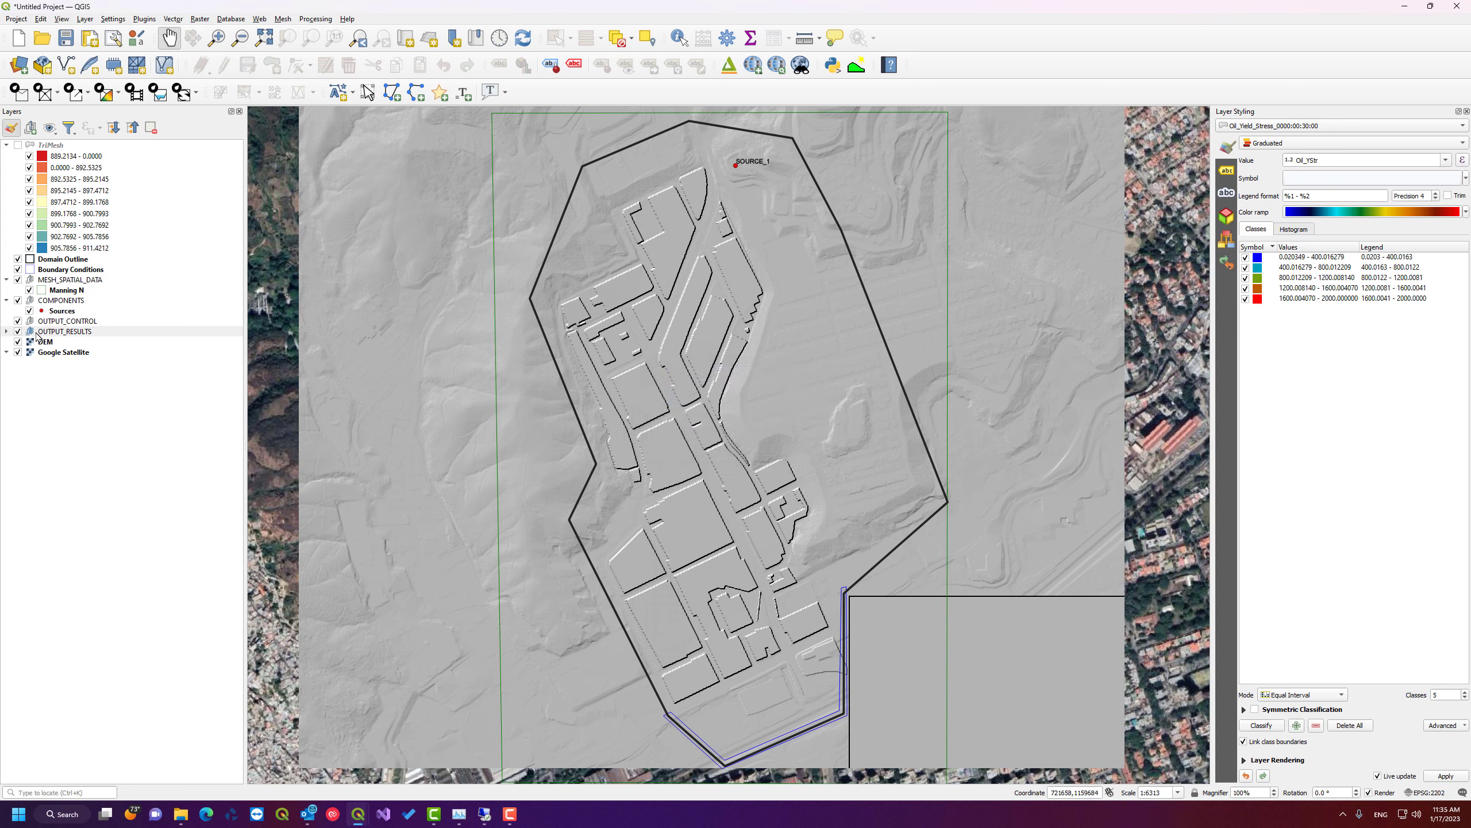
left_click(17, 146)
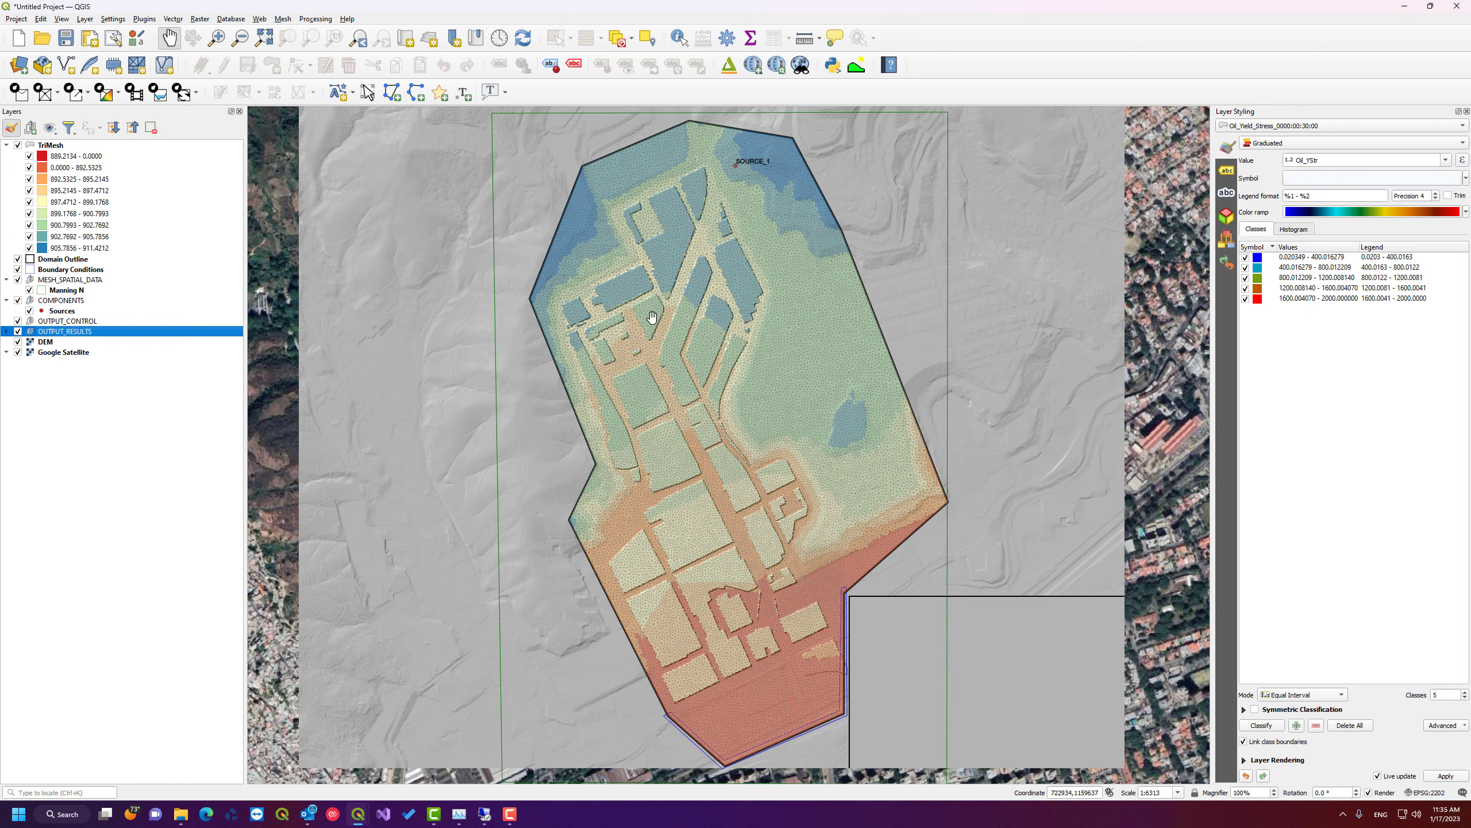
- Save the QGIS project as Oilspill in the Oilspill_Tutorial folder on the Desktop
left_click(68, 39)
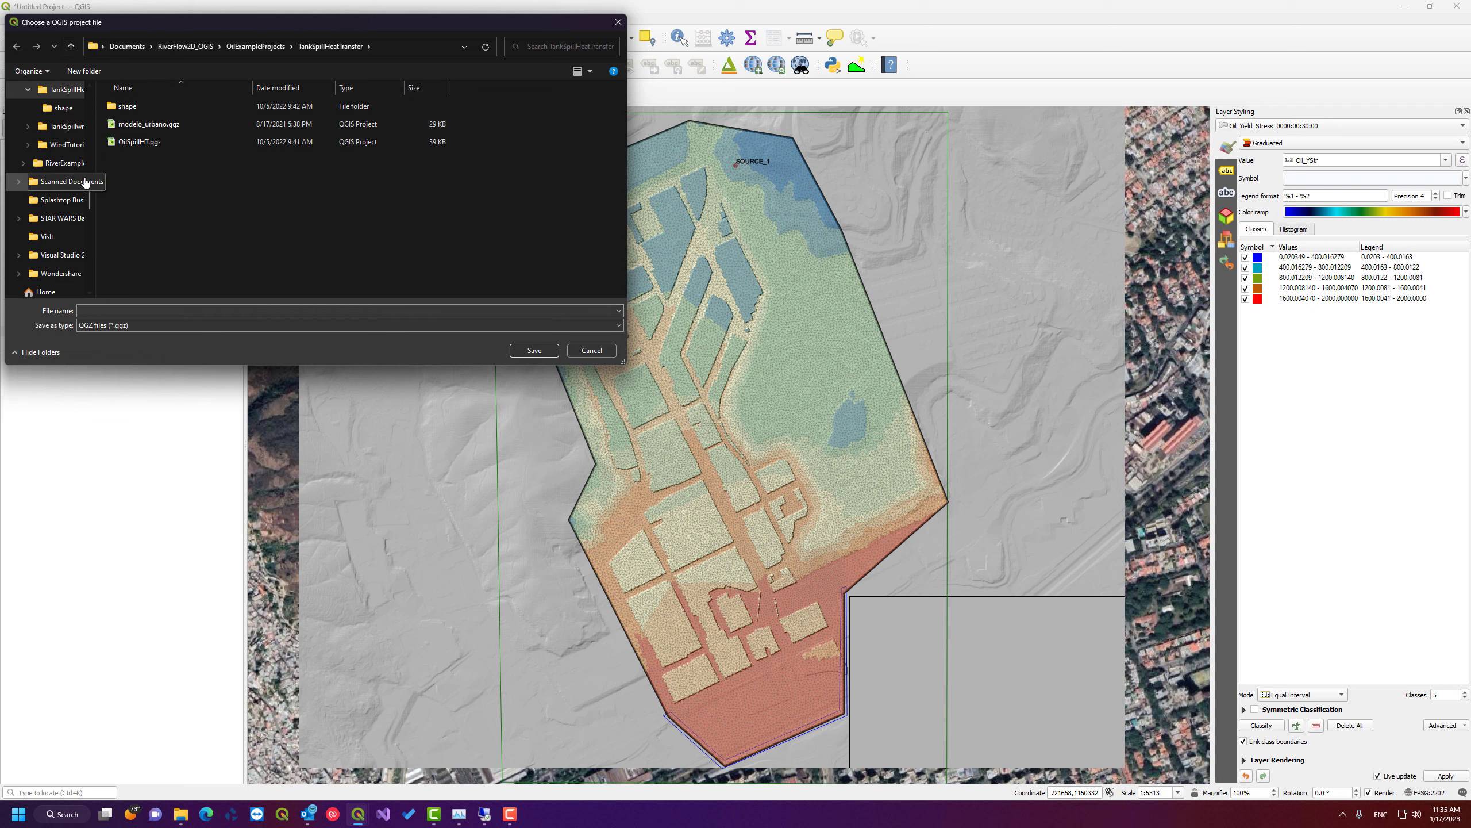
scroll(85, 183, "up", 10)
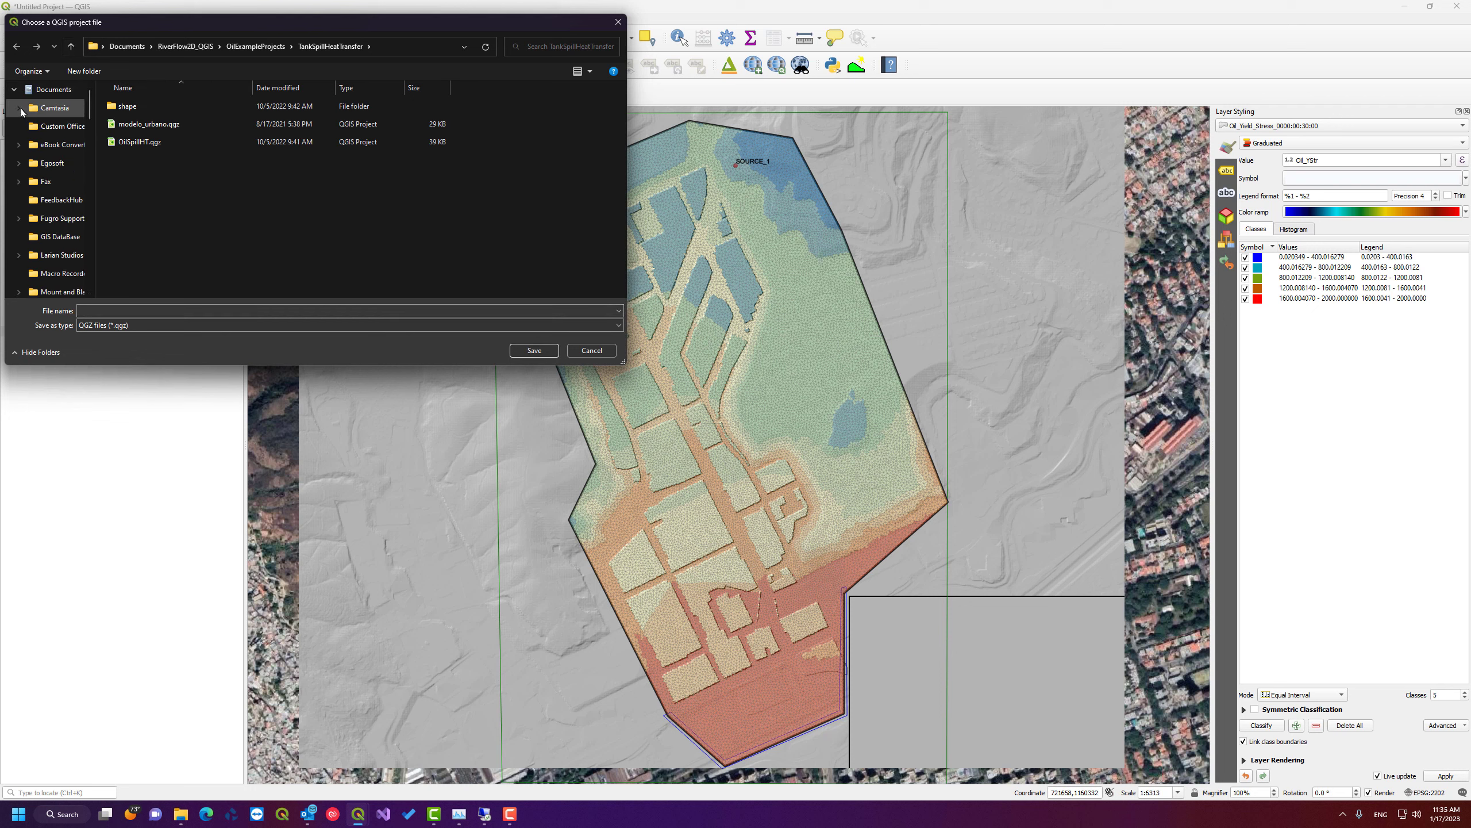
scroll(21, 112, "up", 5)
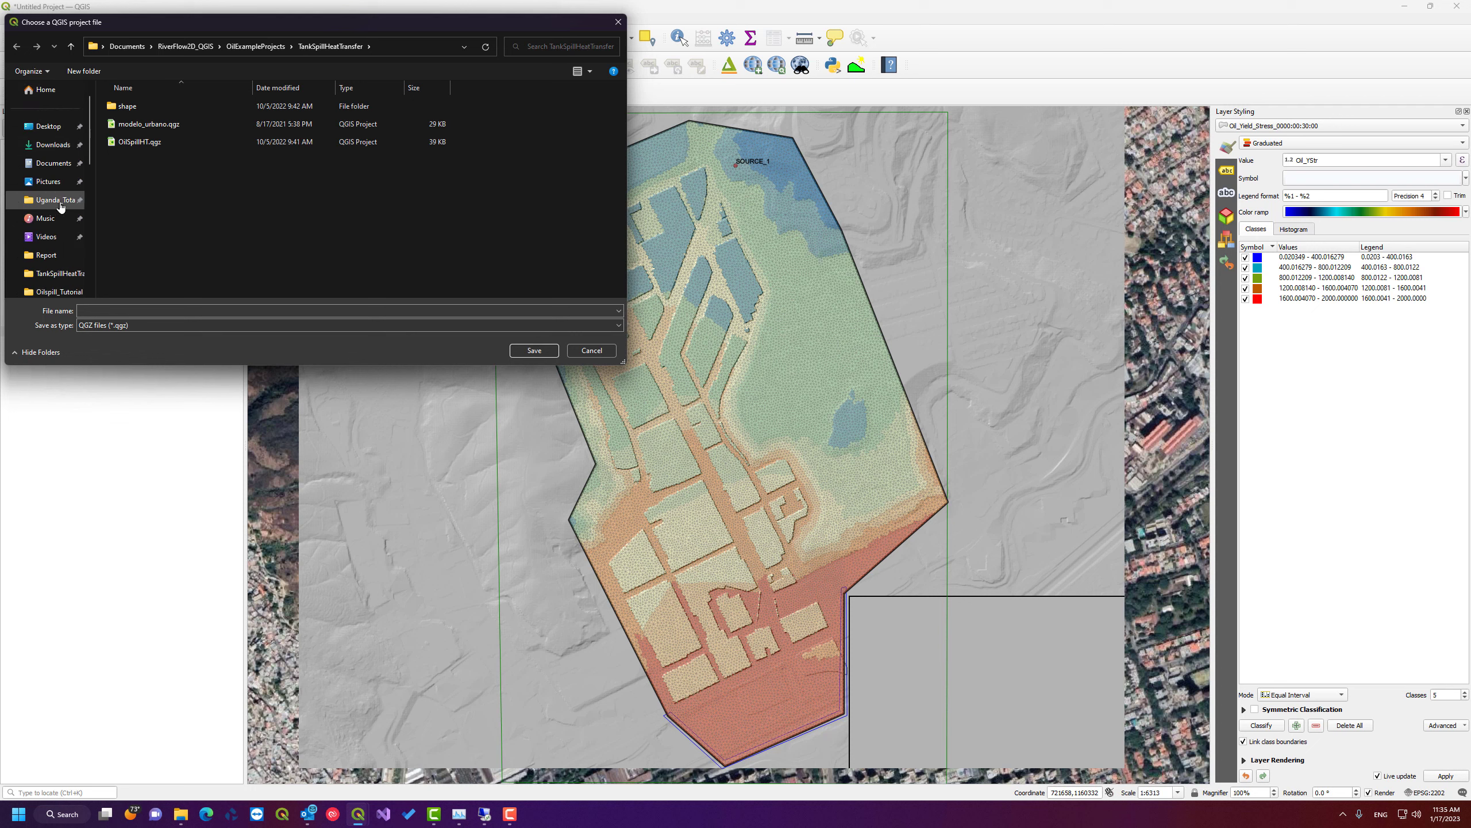
scroll(60, 207, "down", 3)
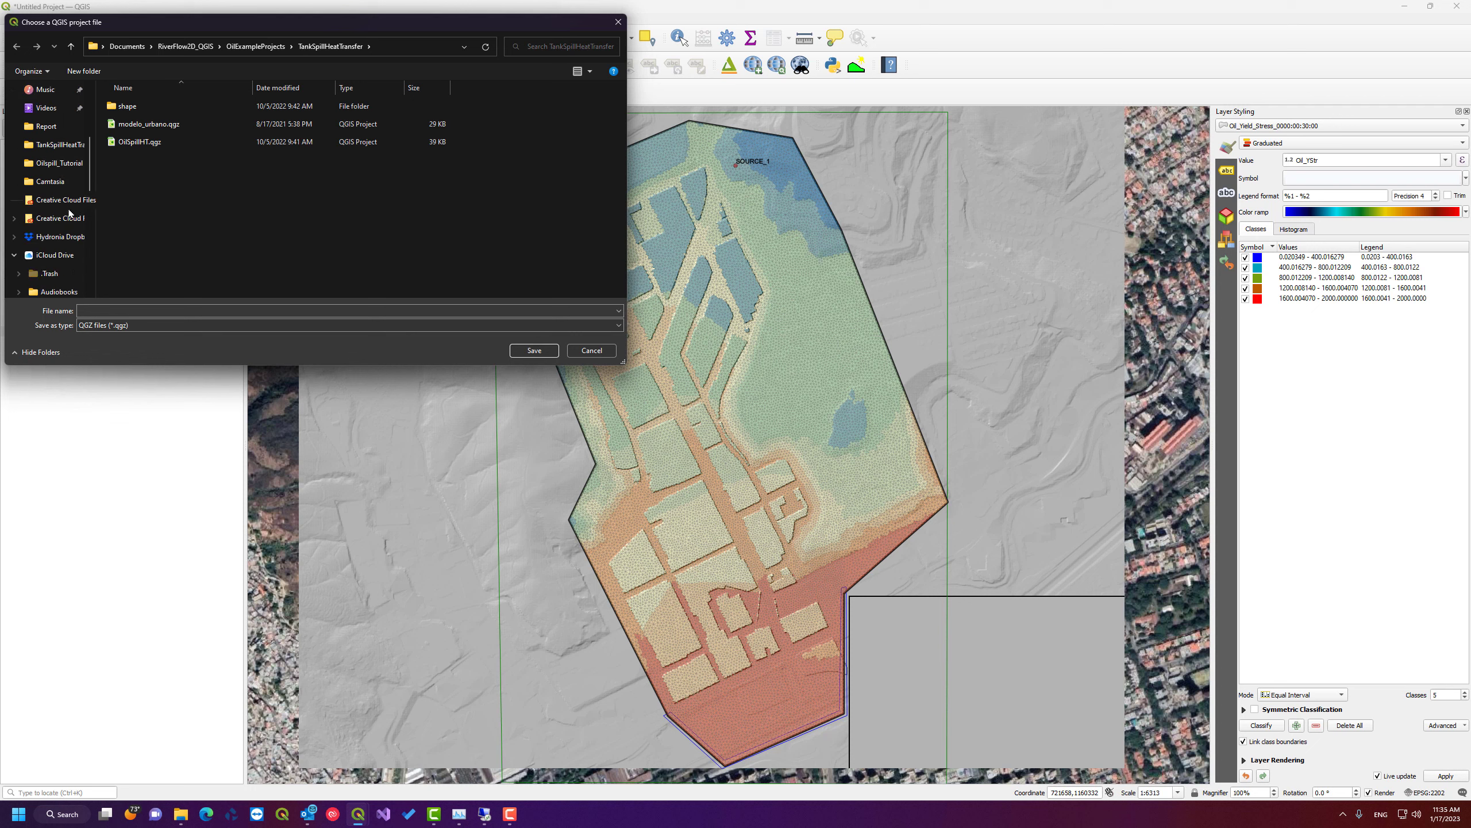
scroll(69, 213, "down", 5)
left_click(79, 144)
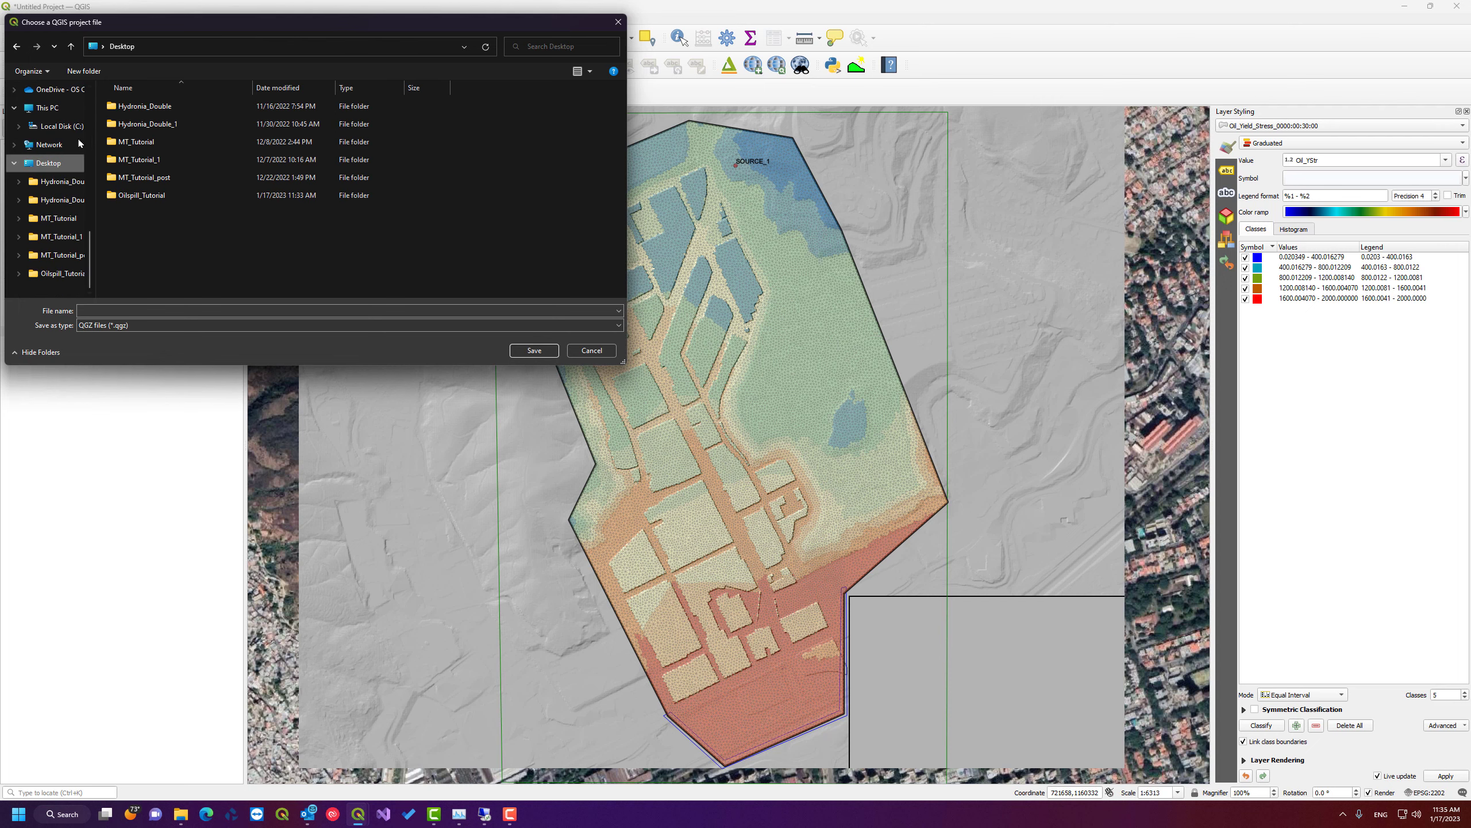
double_click(155, 197)
left_click(157, 315)
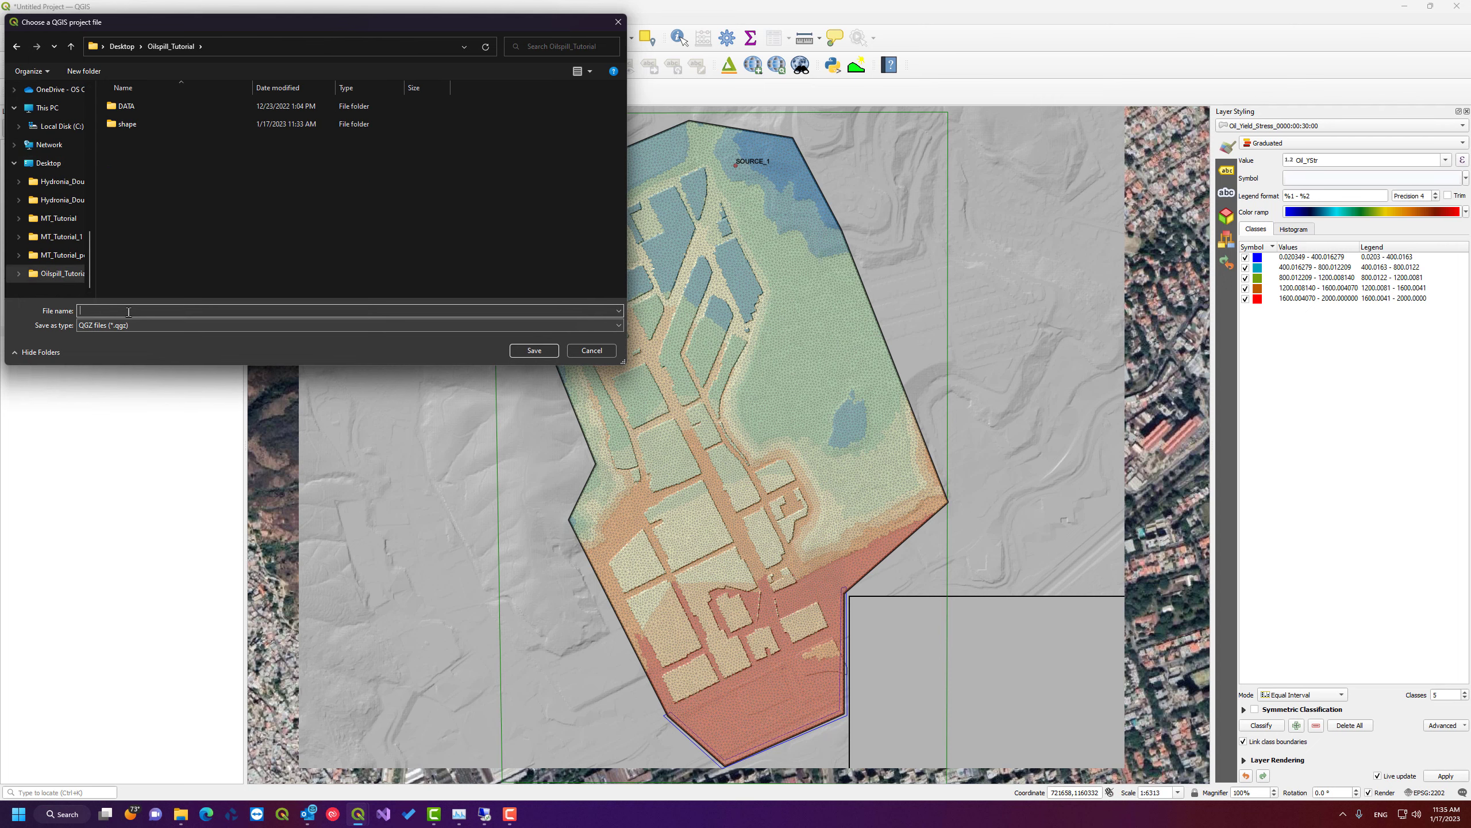
type("Oils")
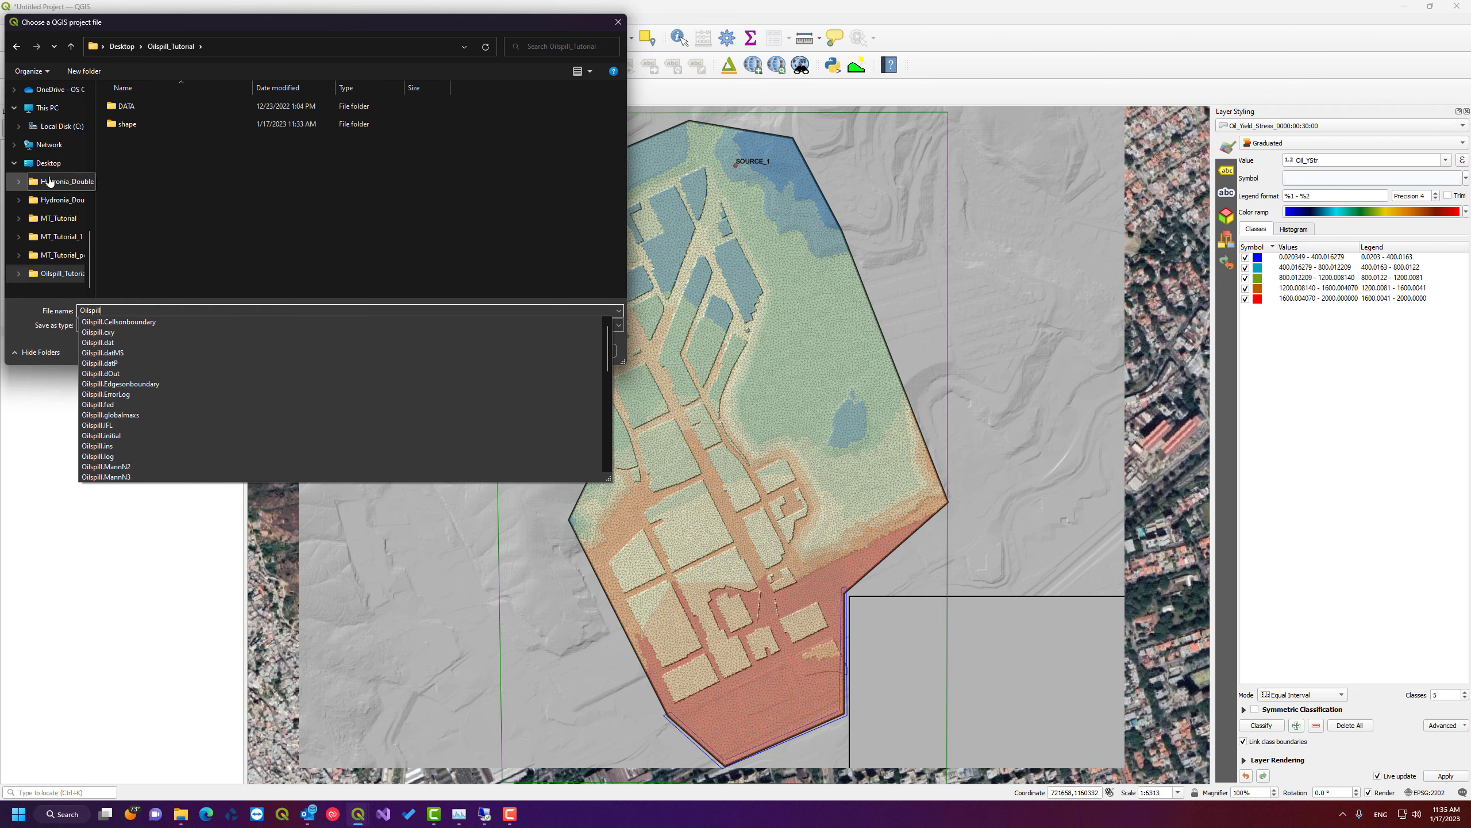
type("pill")
key("Return")
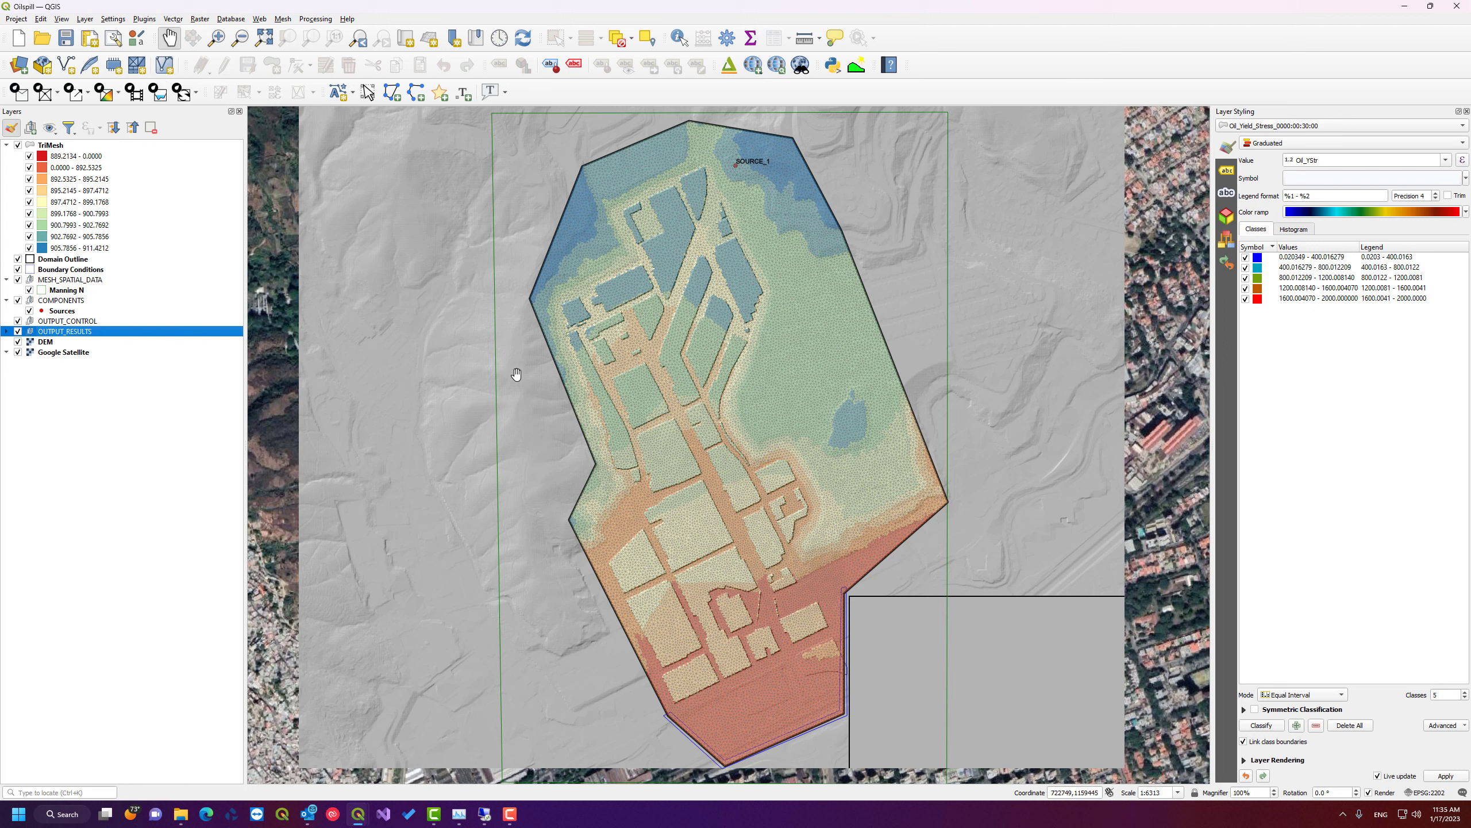
- Open the OilFlow2D animation tool and add the Oil Land Yield Stress layer to the animation
left_click(140, 101)
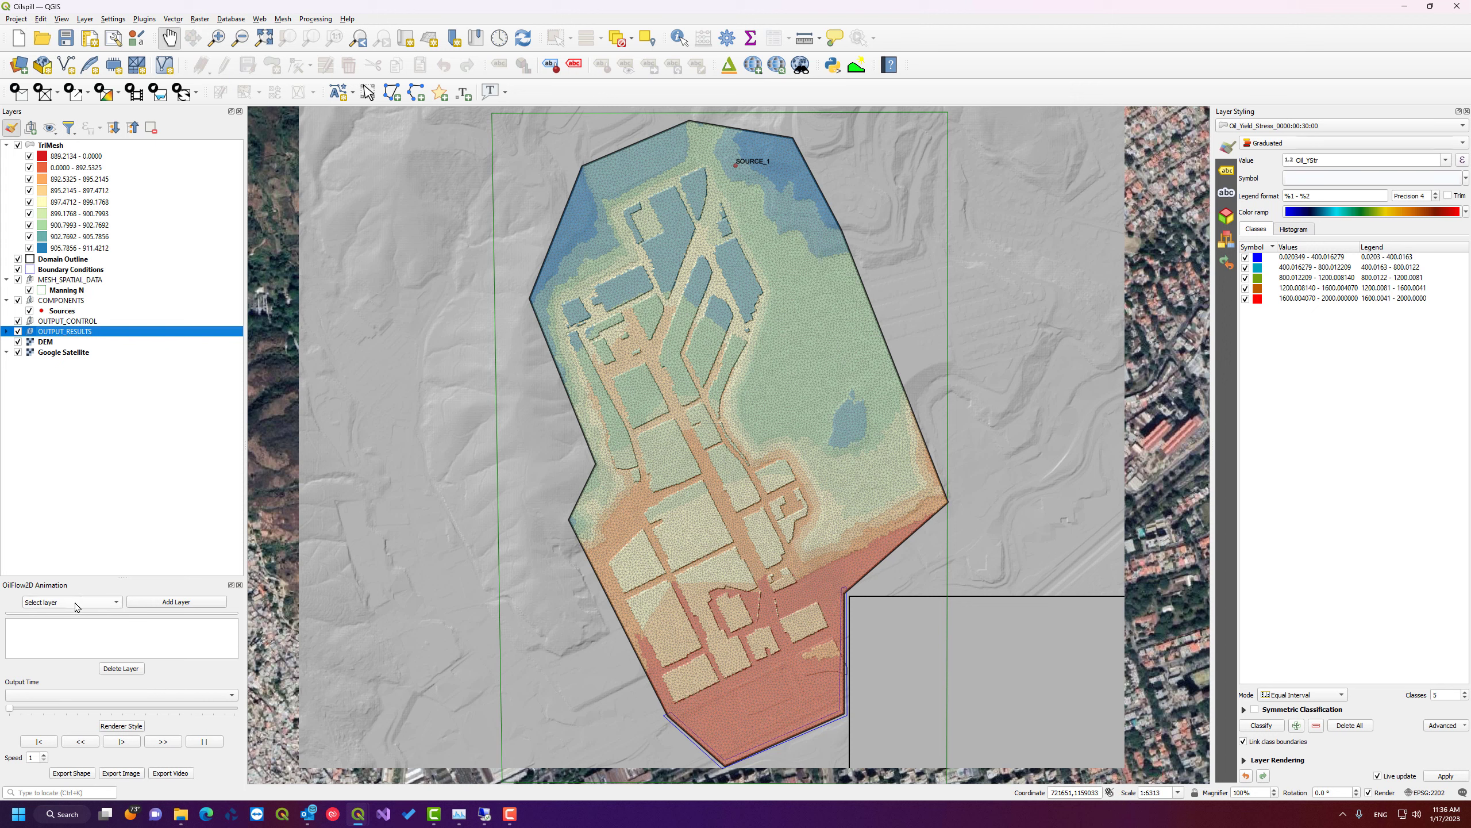
left_click(112, 604)
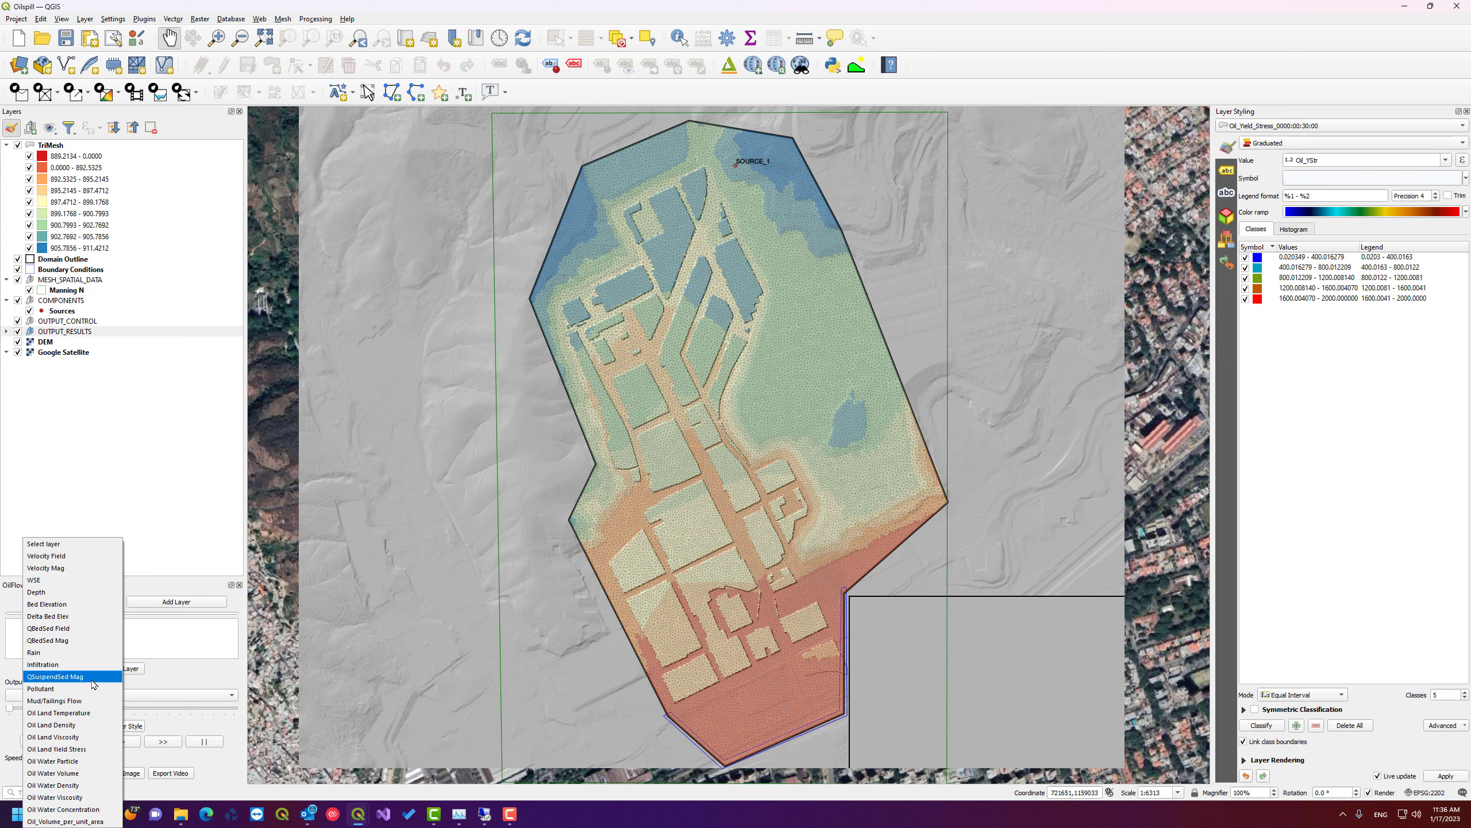
left_click(61, 753)
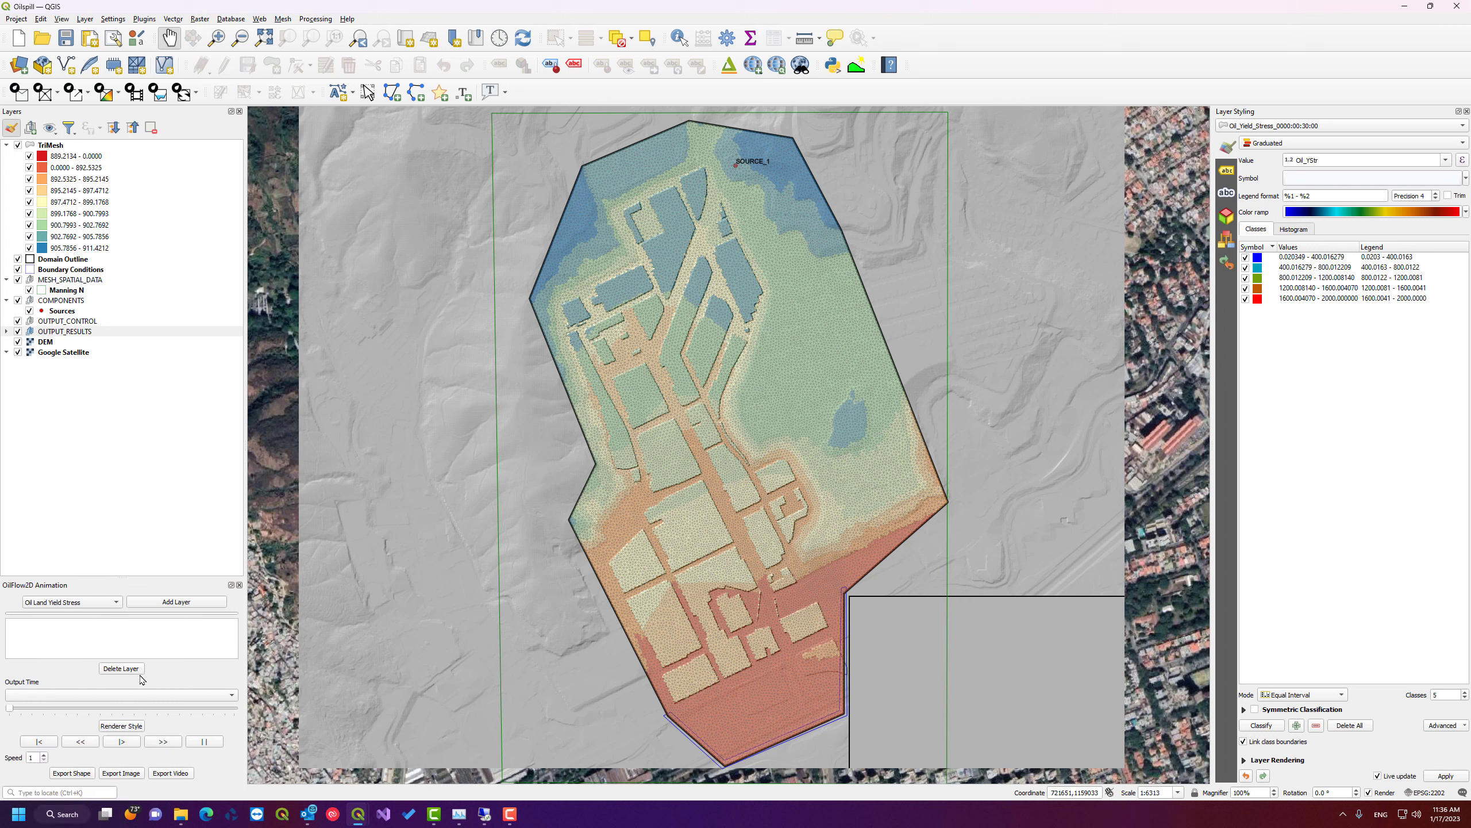
left_click(158, 603)
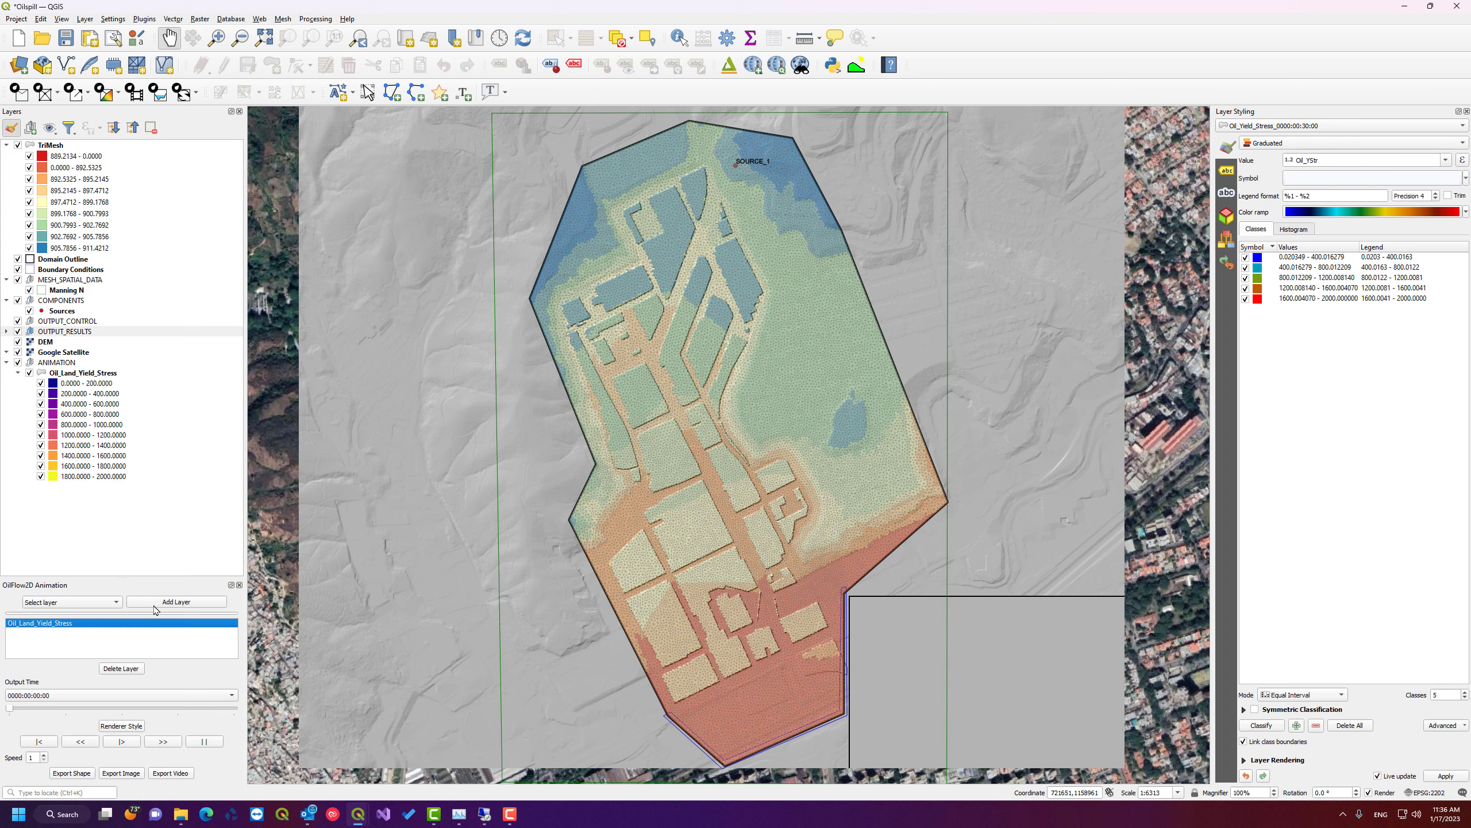
- Move the ANIMATION group above the DEM layer in the layer order and hide the TriMesh layer
left_click(61, 363)
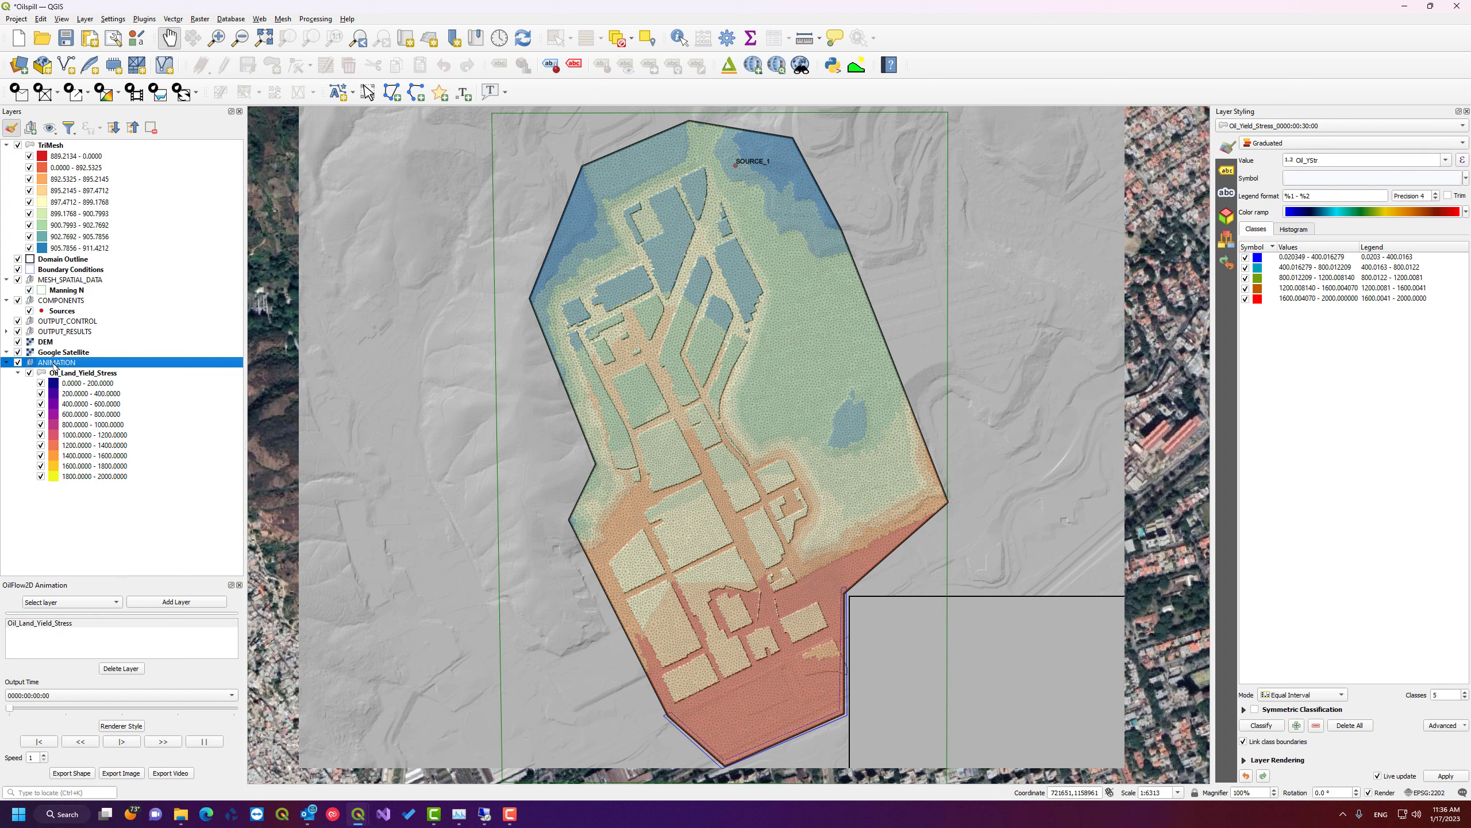
left_click_drag(62, 363, 65, 341)
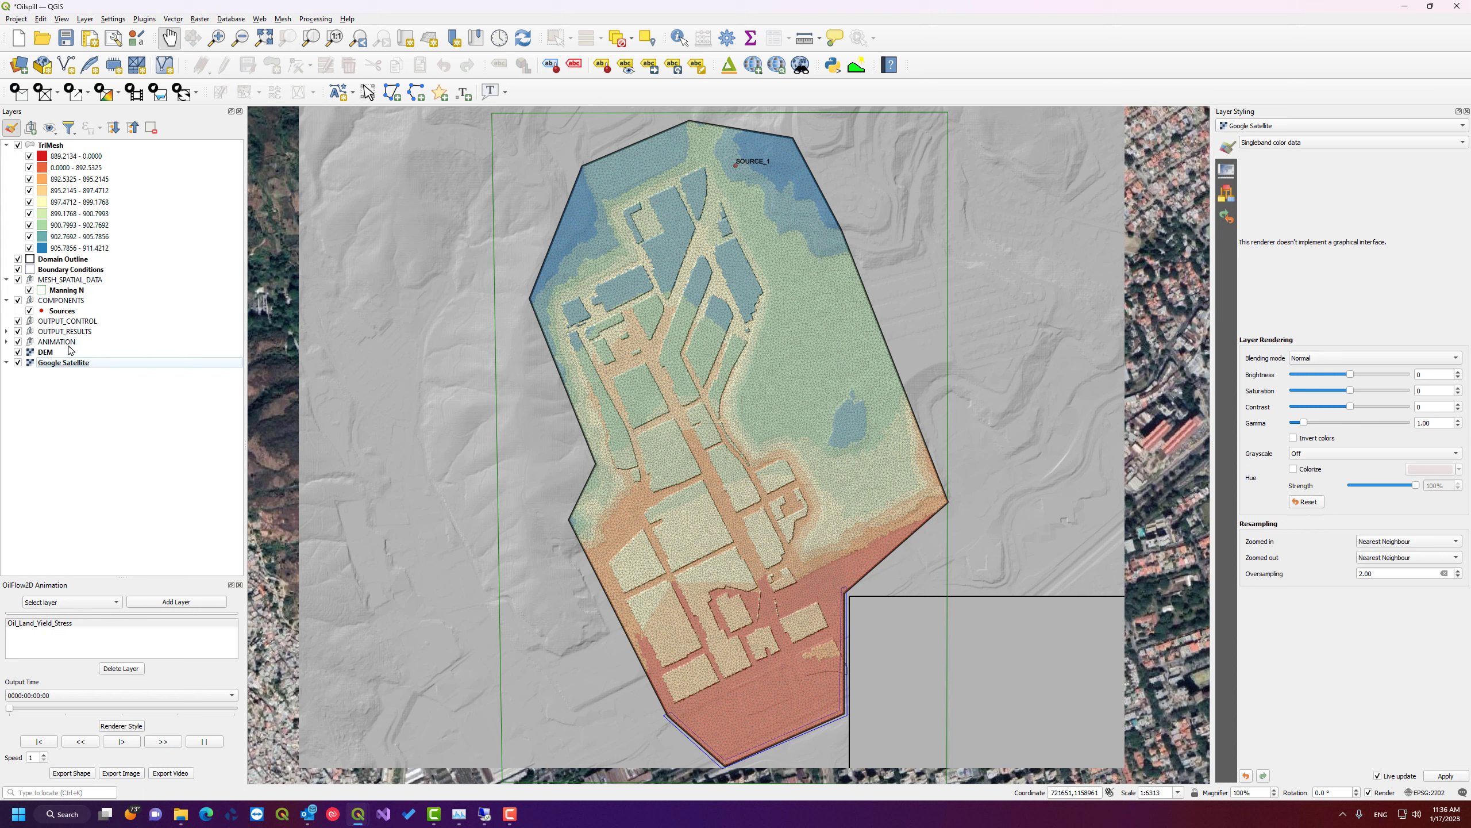
left_click(17, 145)
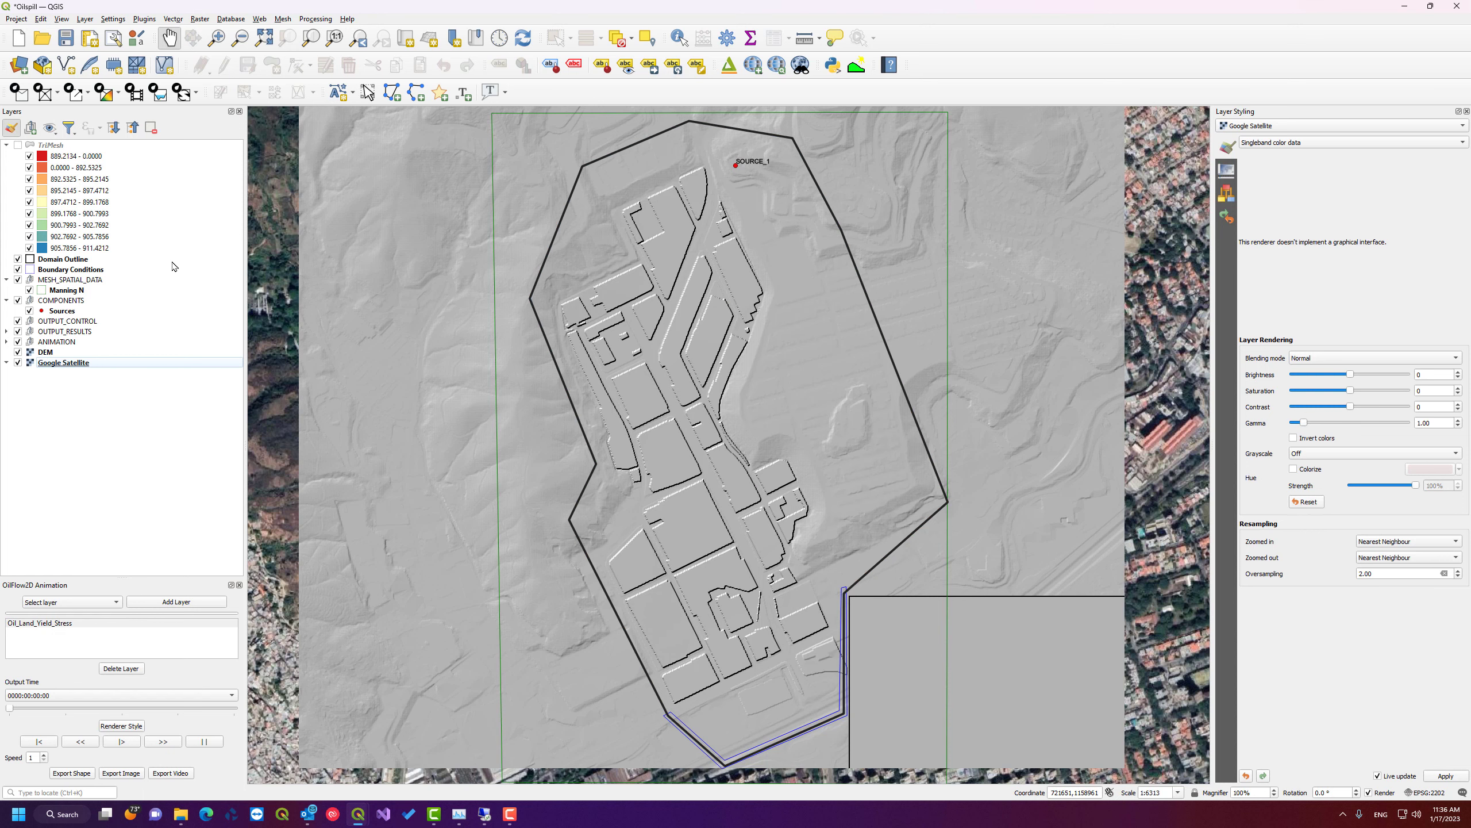
- Play the Oil_Land_Yield_Stress animation through its output times and expand the layer's legend
left_click(60, 342)
left_click(7, 342)
left_click(81, 353)
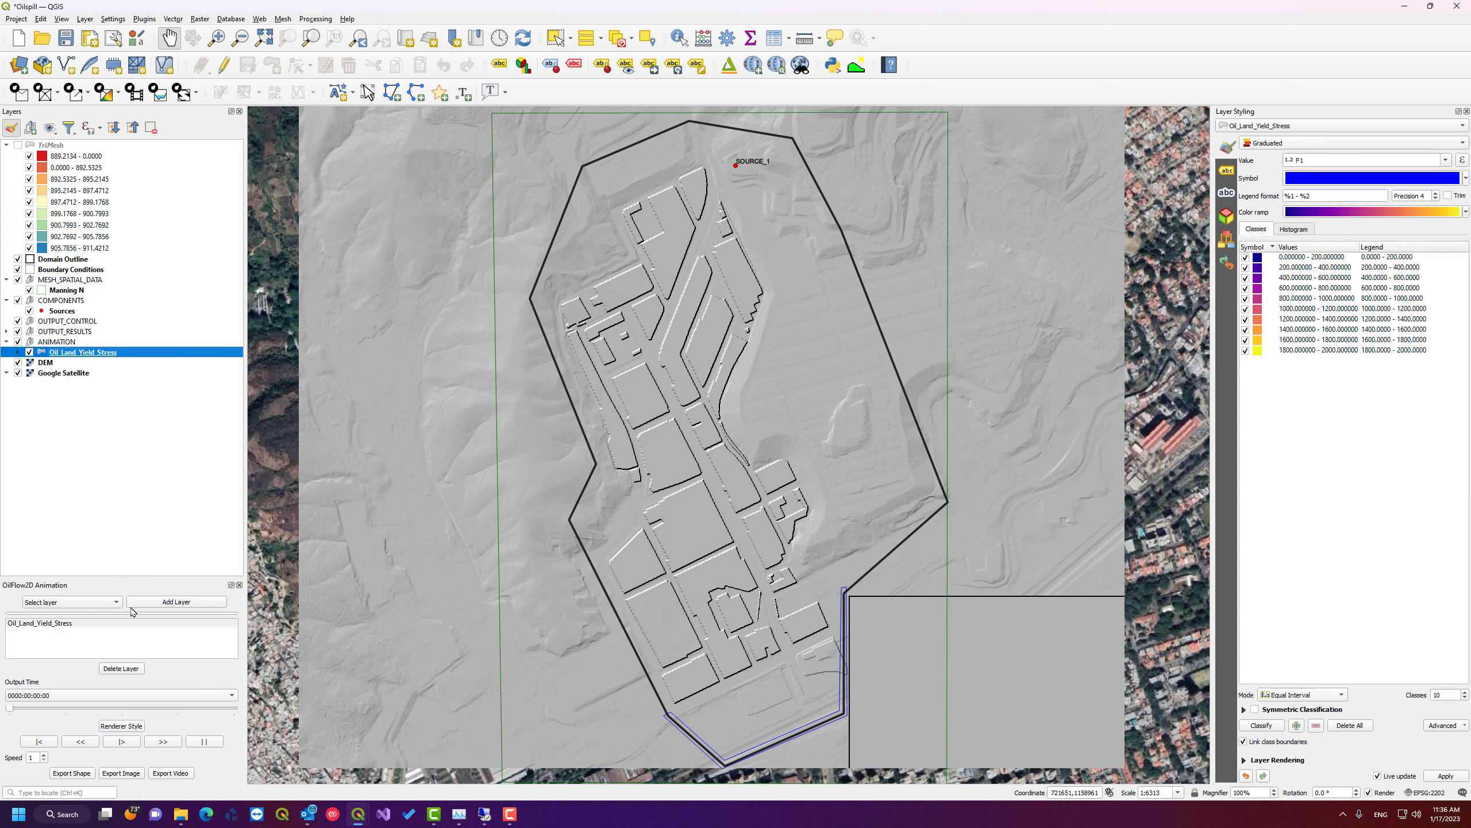
left_click(60, 625)
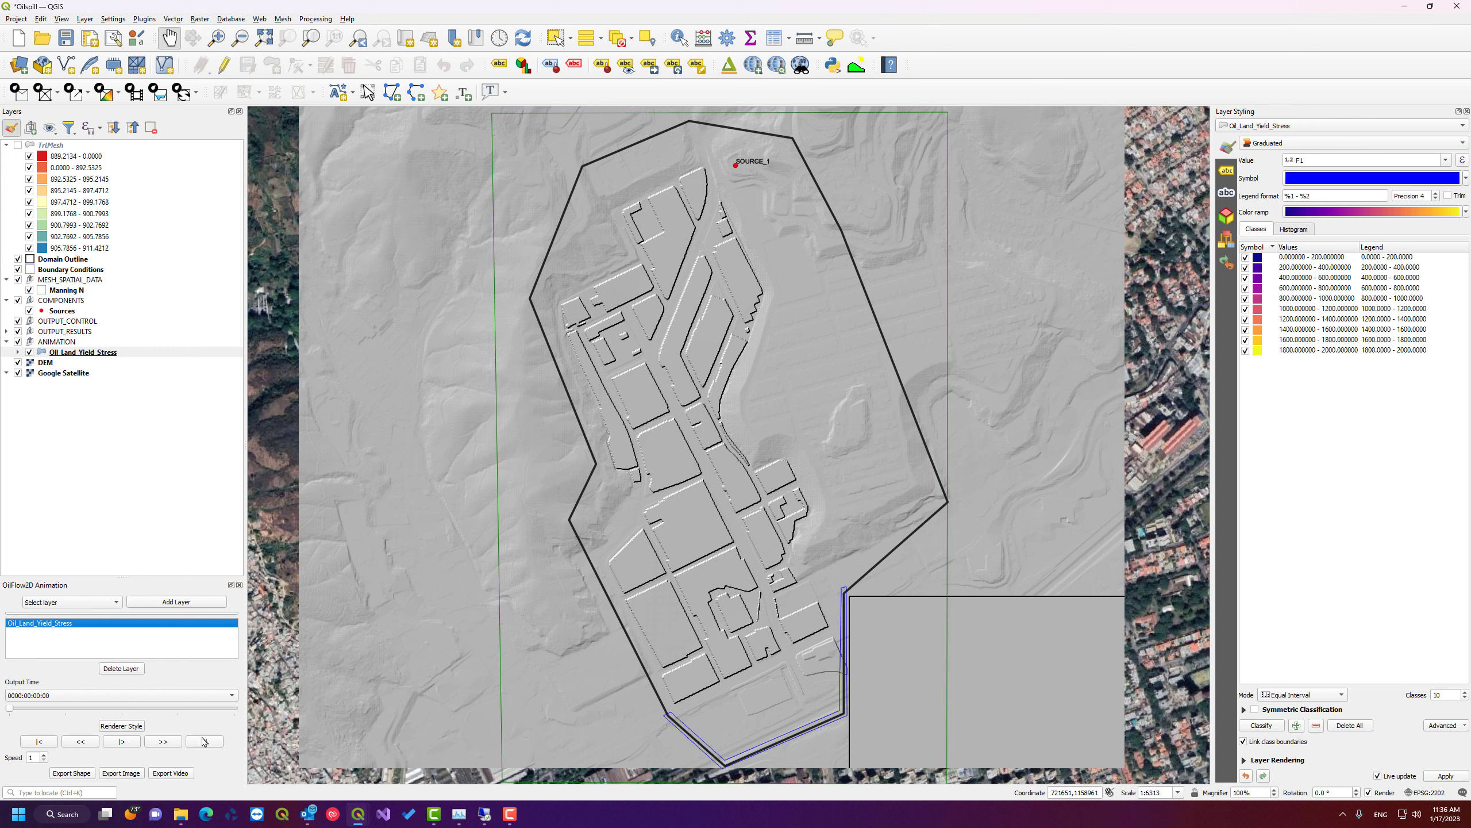
left_click(122, 743)
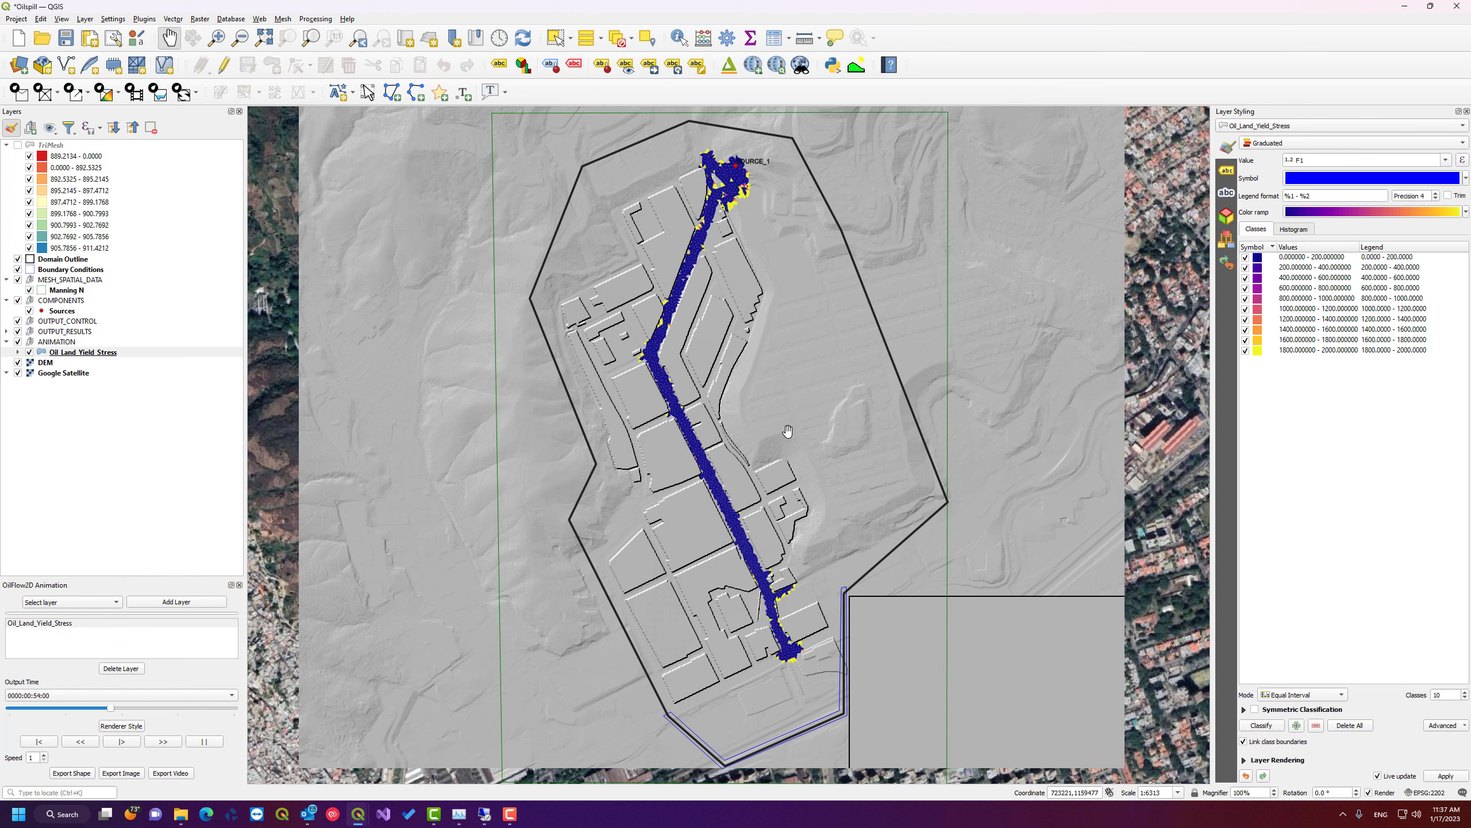
left_click(18, 352)
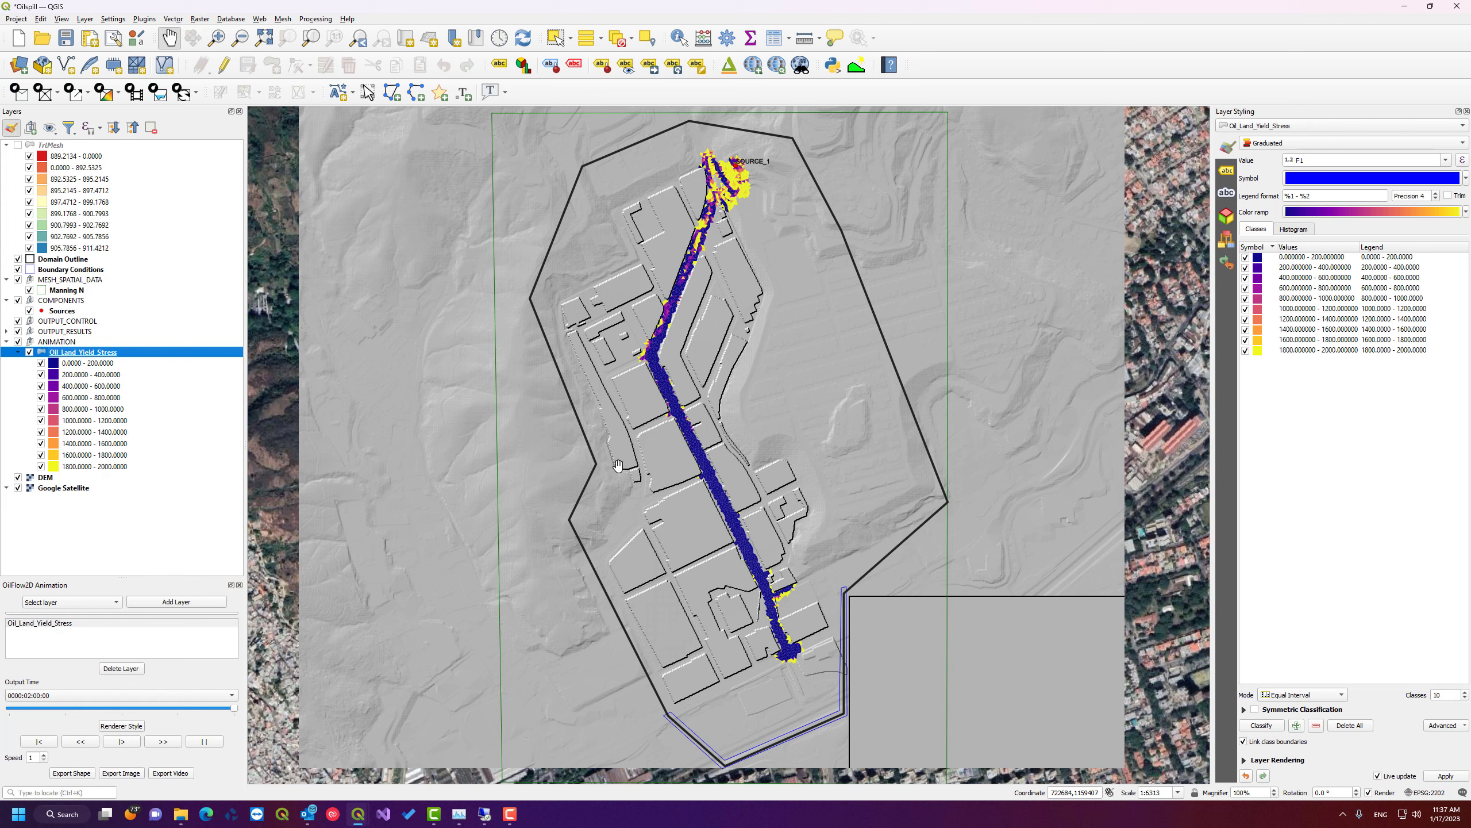
- Delete the Oil_Land_Yield_Stress layer from the animation
left_click(97, 624)
left_click(121, 669)
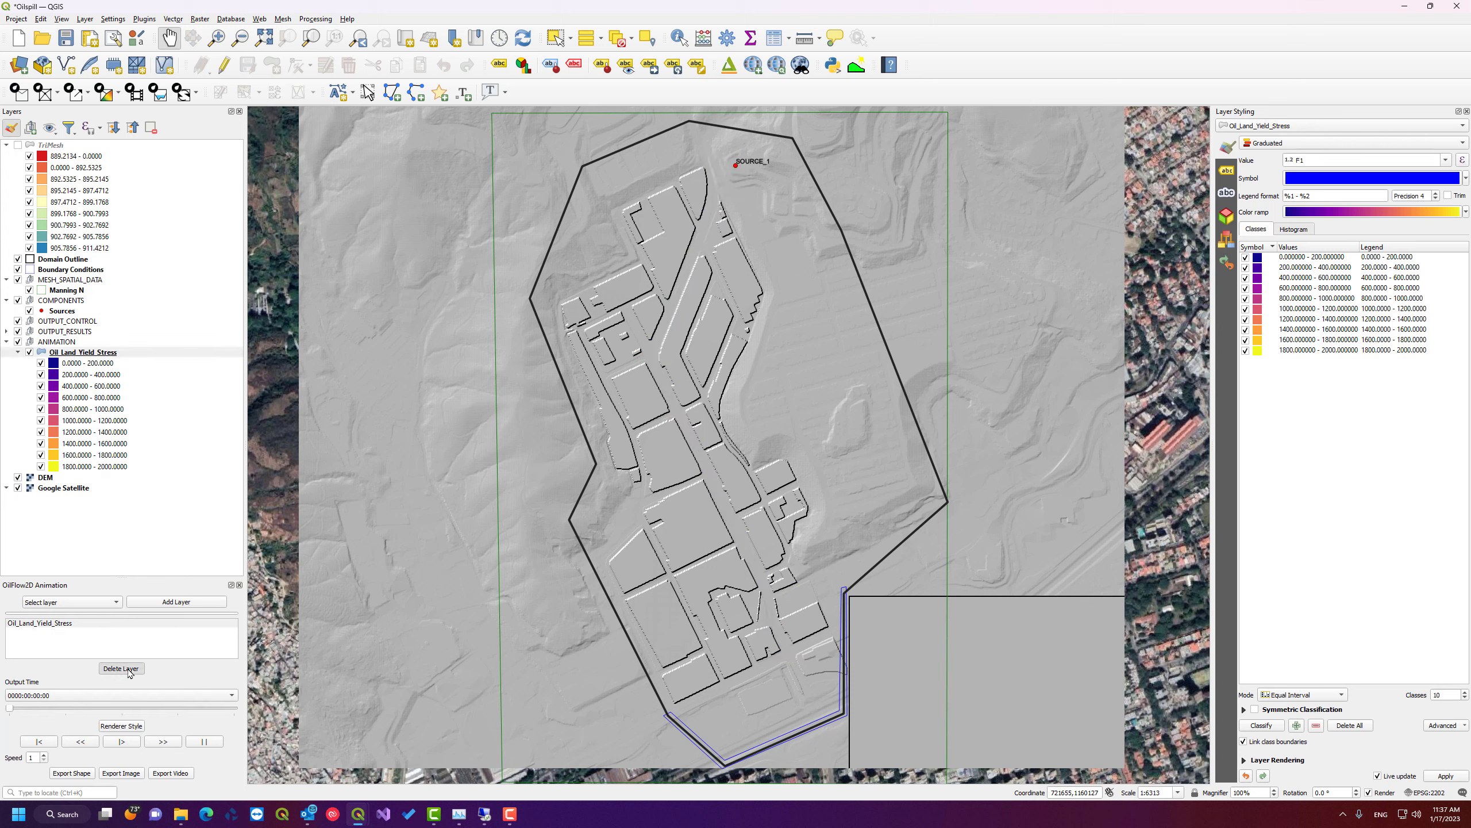
left_click(29, 289)
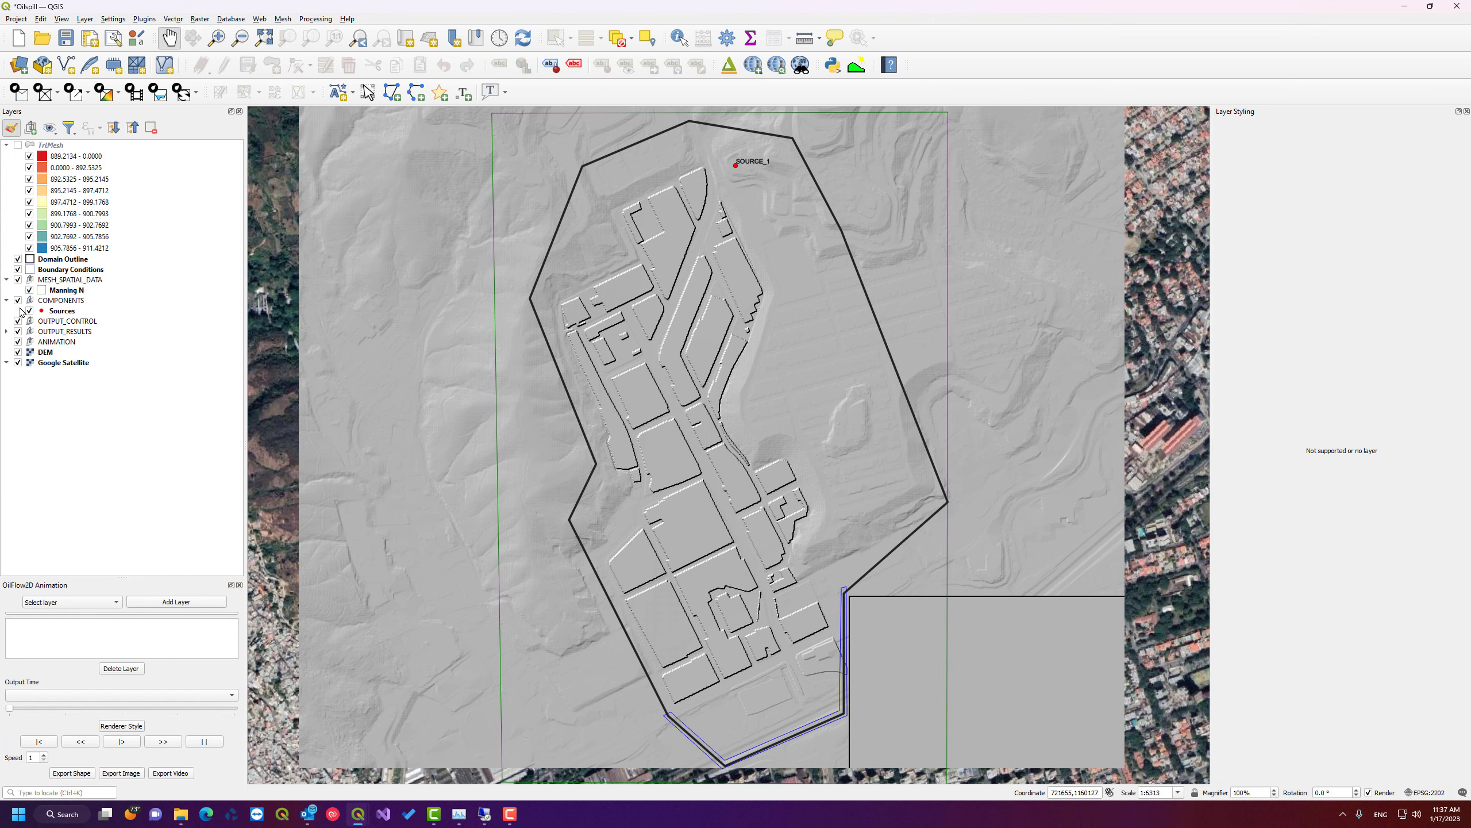
- Remove the oil temperature, density, viscosity and yield stress maps from the OUTPUT_RESULTS group and save the project
left_click(7, 331)
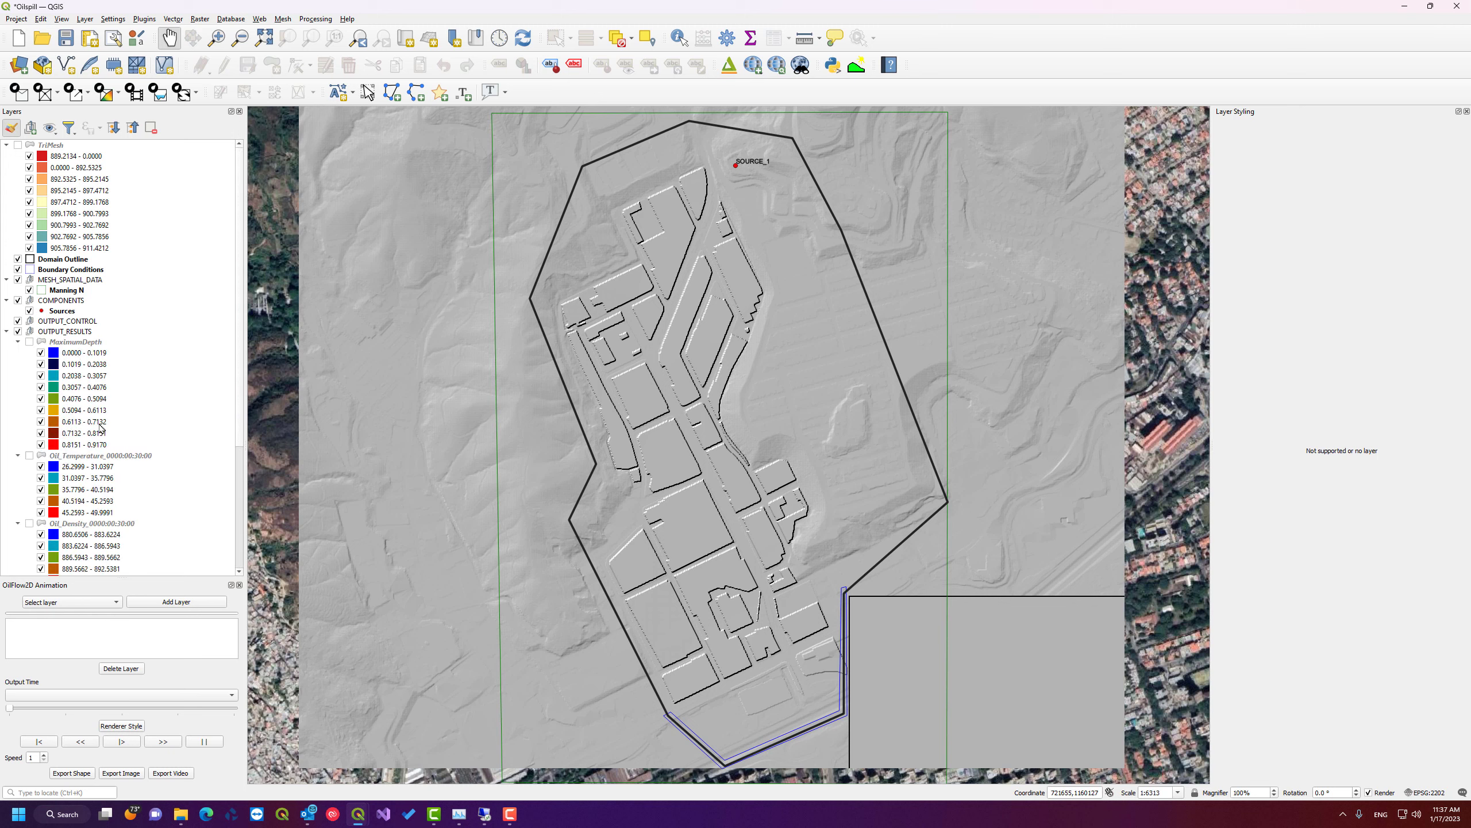
left_click(107, 455)
scroll(109, 458, "down", 3)
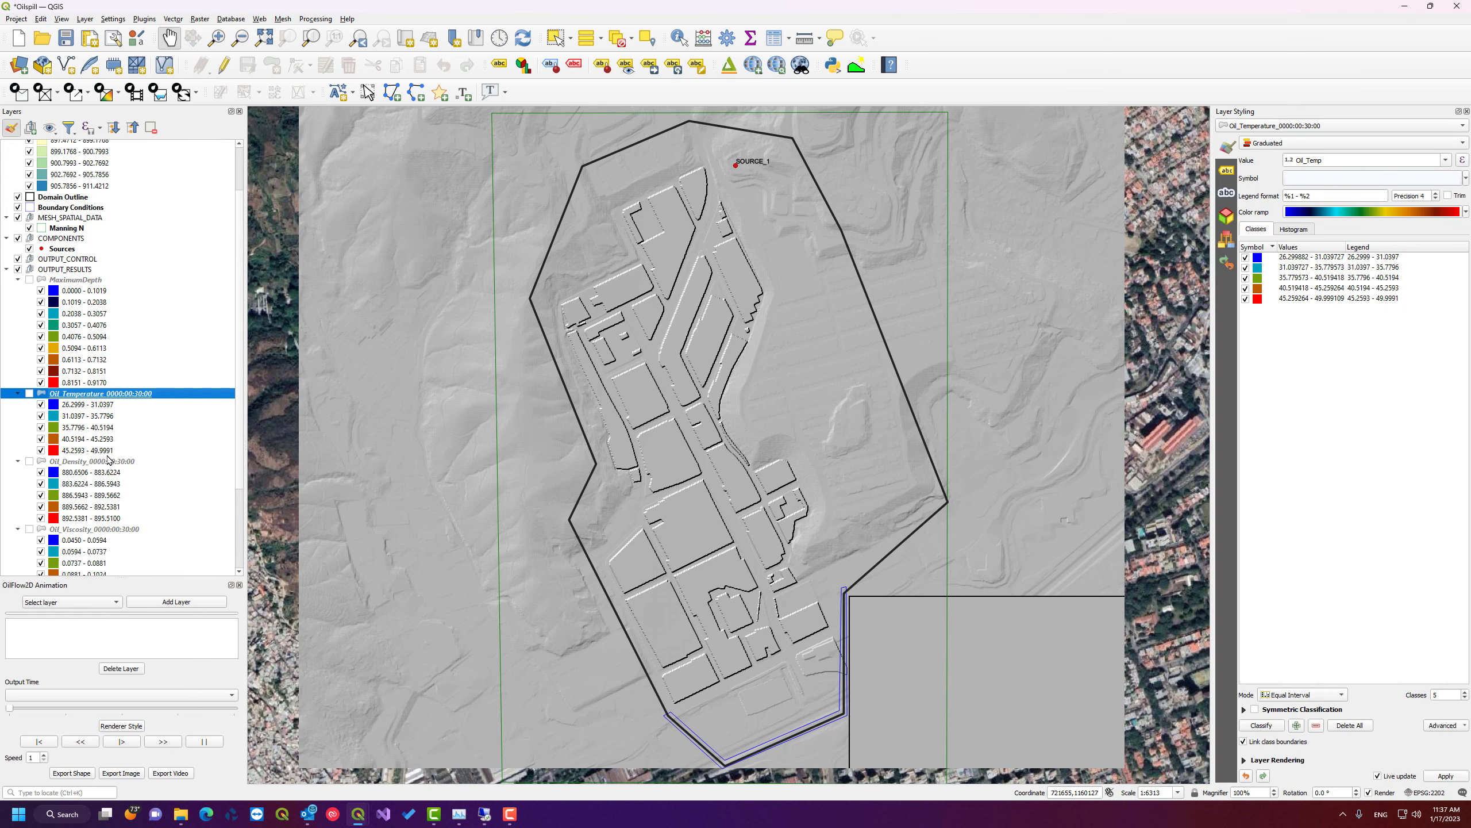
left_click(123, 432, "ctrl")
left_click(114, 500, "ctrl")
scroll(113, 500, "down", 1)
scroll(114, 499, "down", 1)
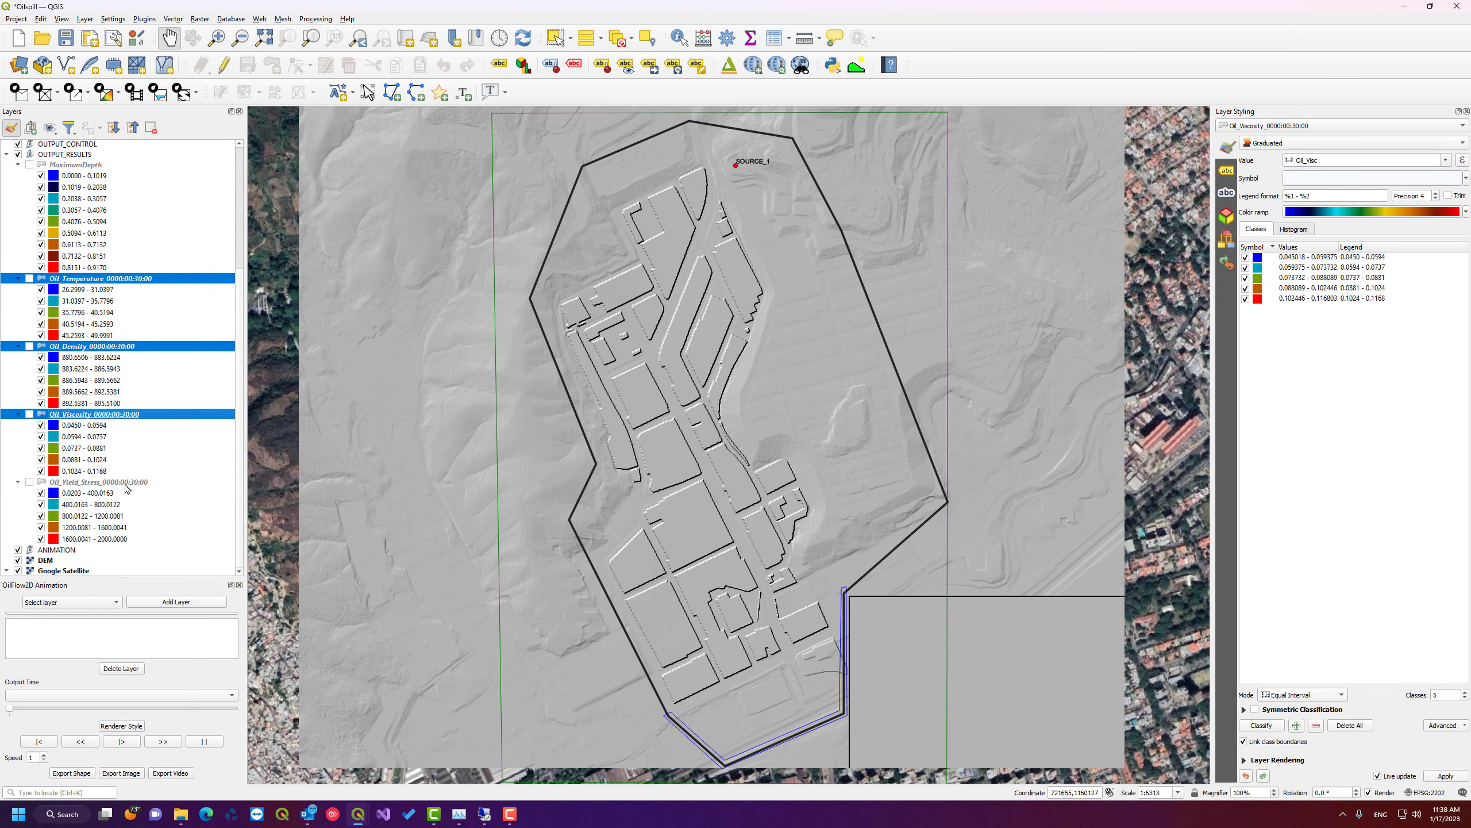
left_click(127, 482, "ctrl")
right_click(156, 420)
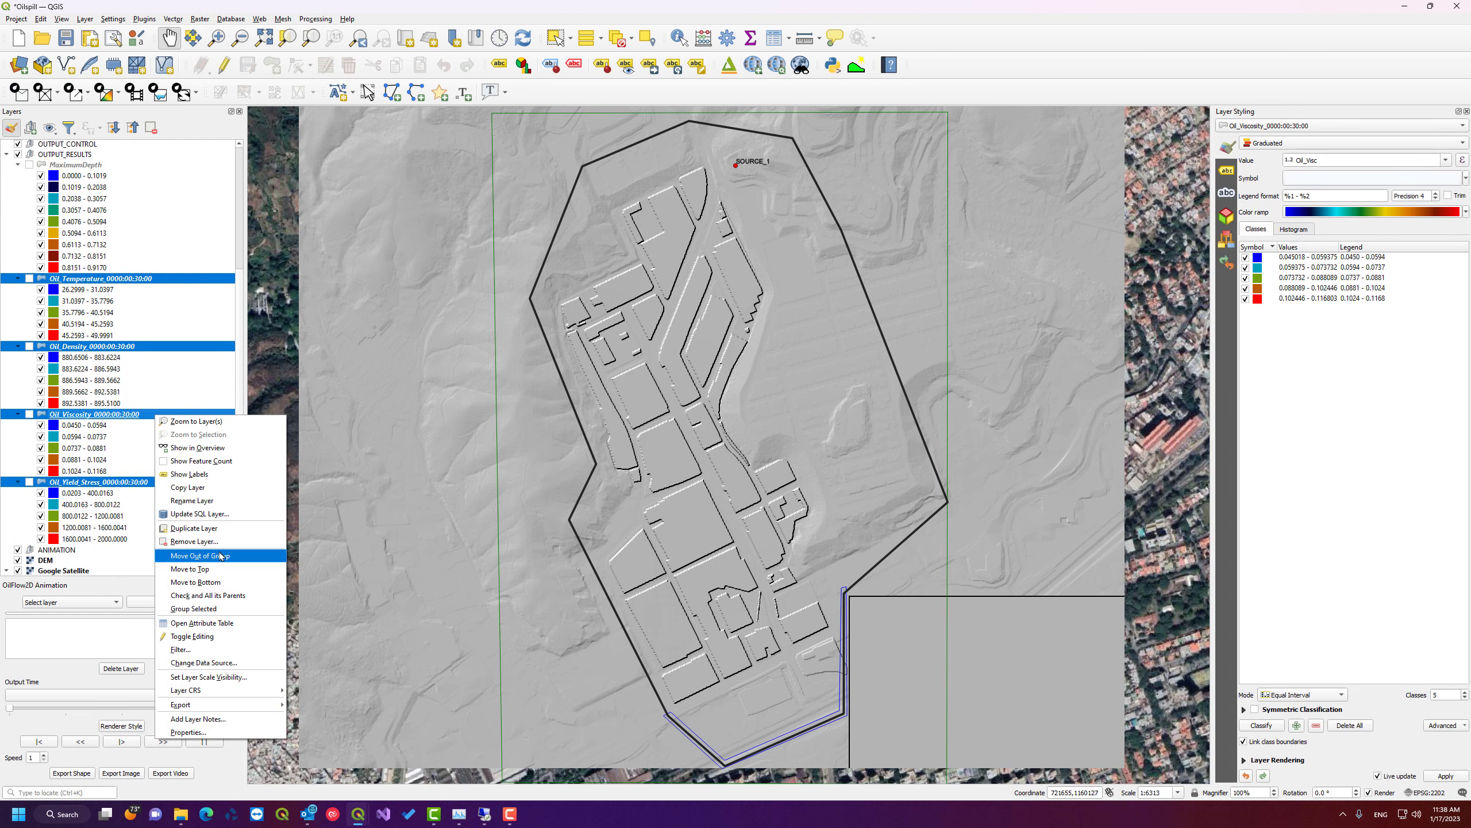
left_click(194, 541)
left_click(729, 418)
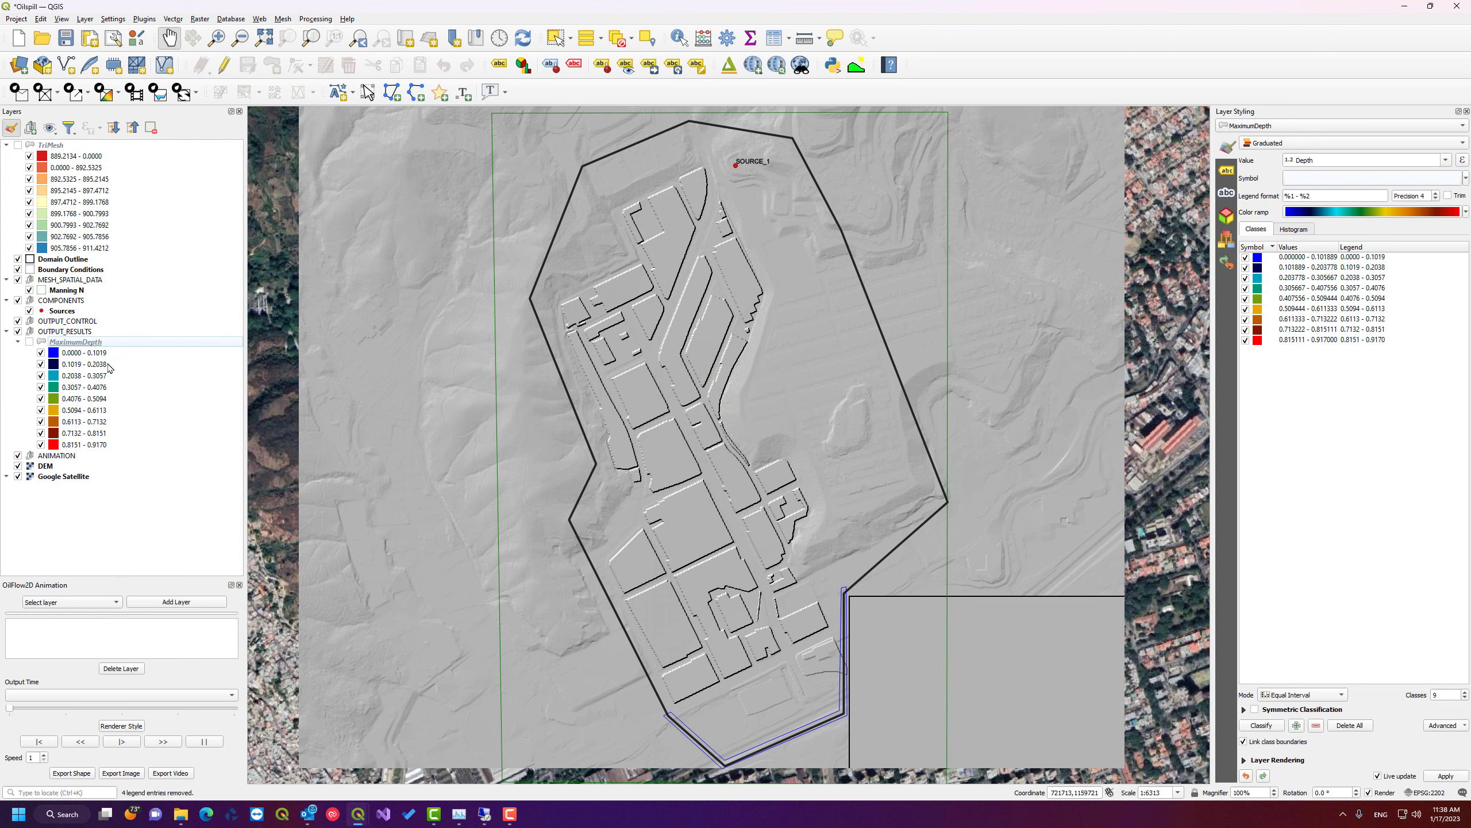
key("ctrl+s")
- In the Hydronia Data Input Program, set a 24-hour simulation, 0.1-hour output interval and the OilFlow2D GPU model, and overwrite Oilspill.DAT
left_click(238, 813)
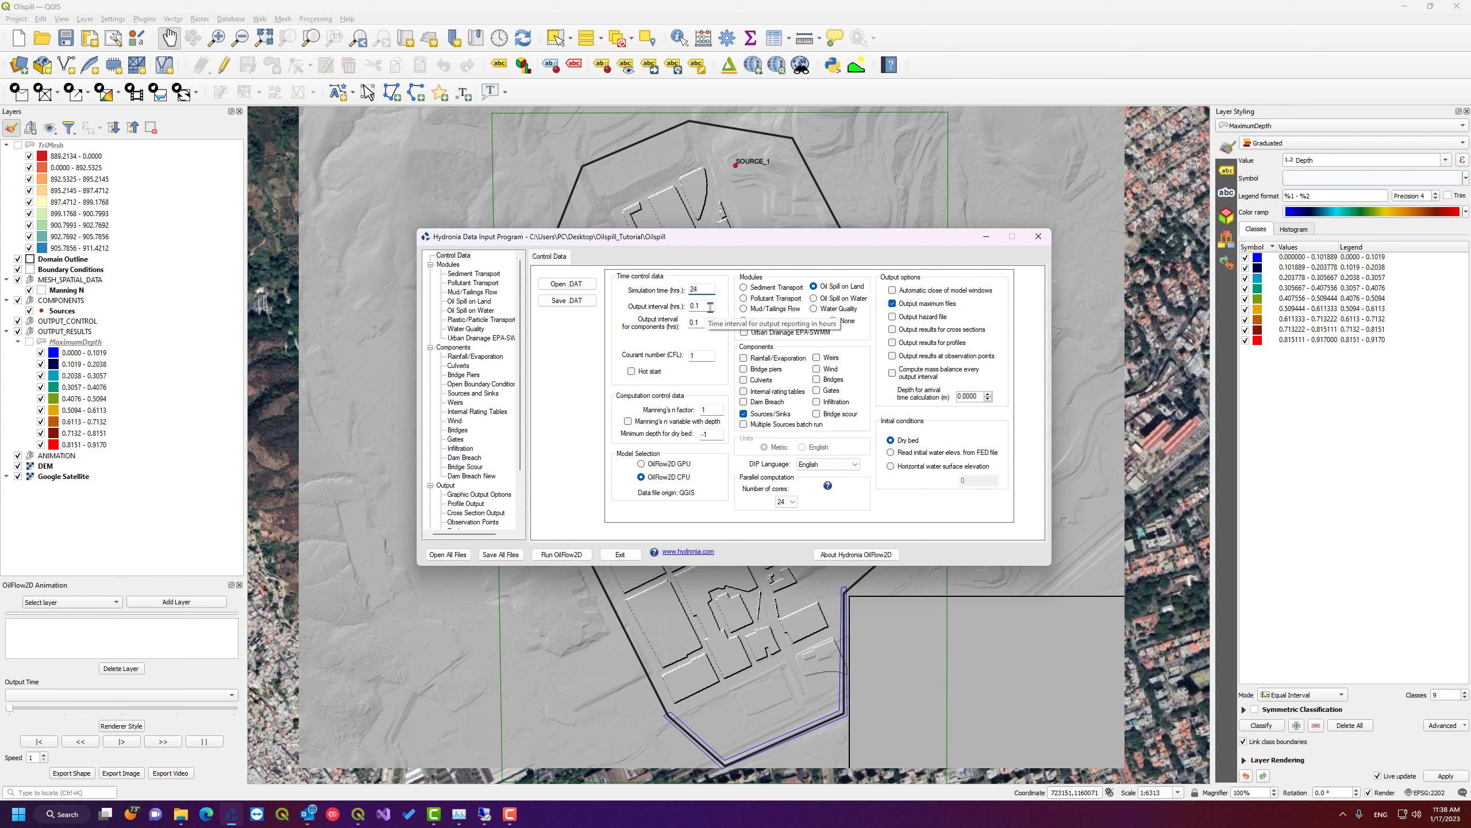
left_click(644, 464)
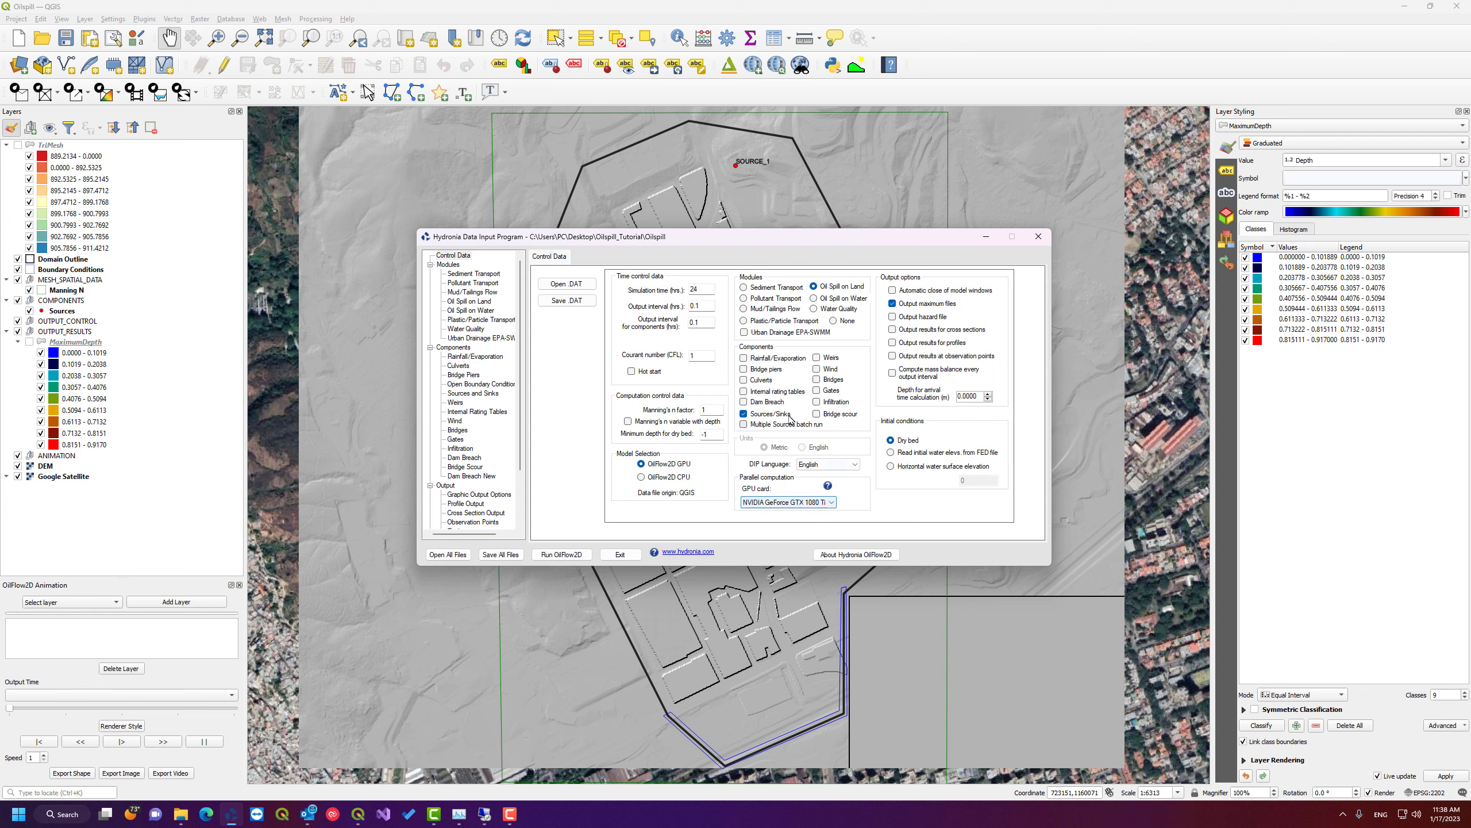
left_click(564, 301)
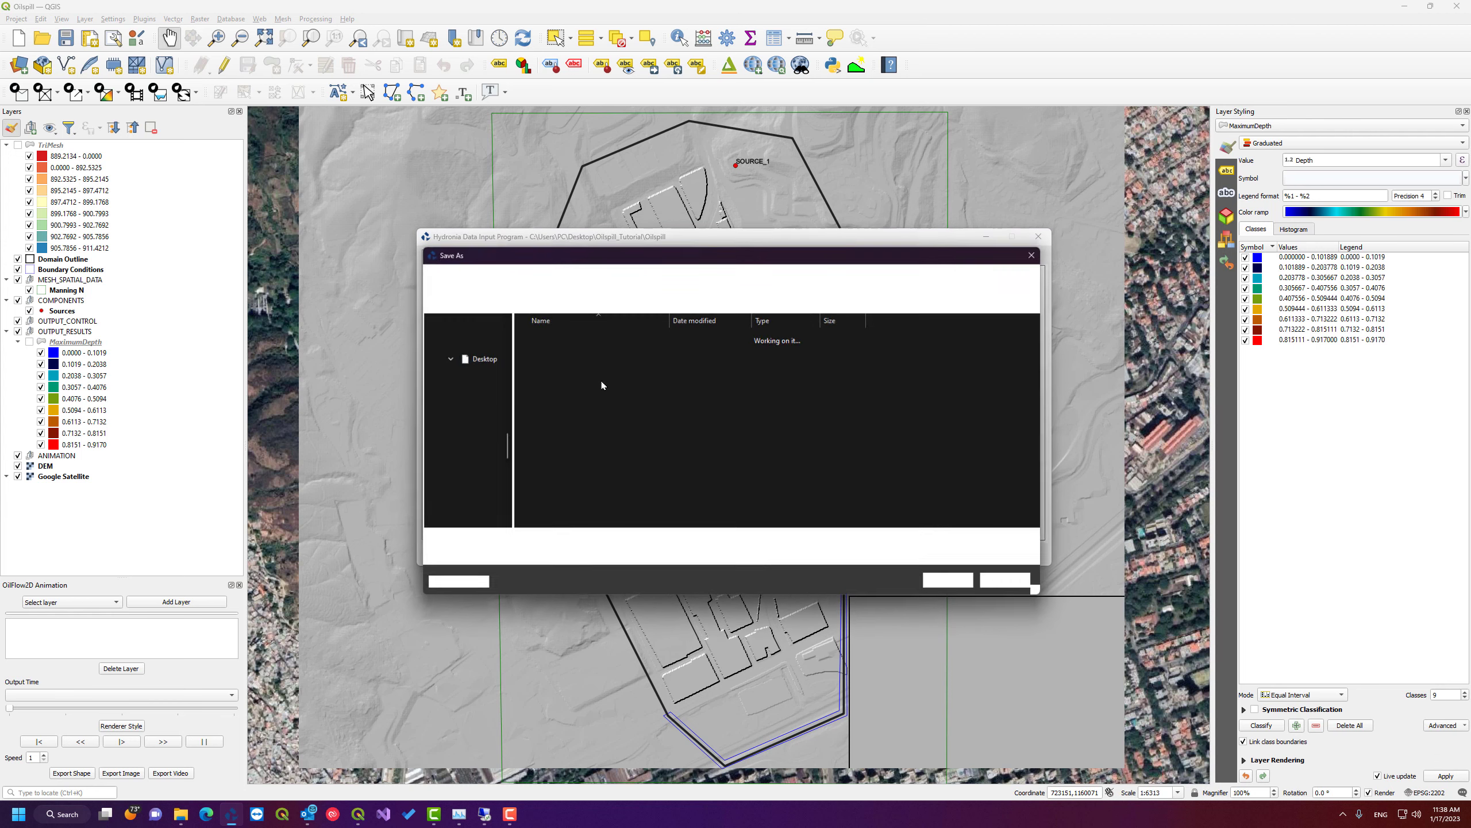
left_click(946, 582)
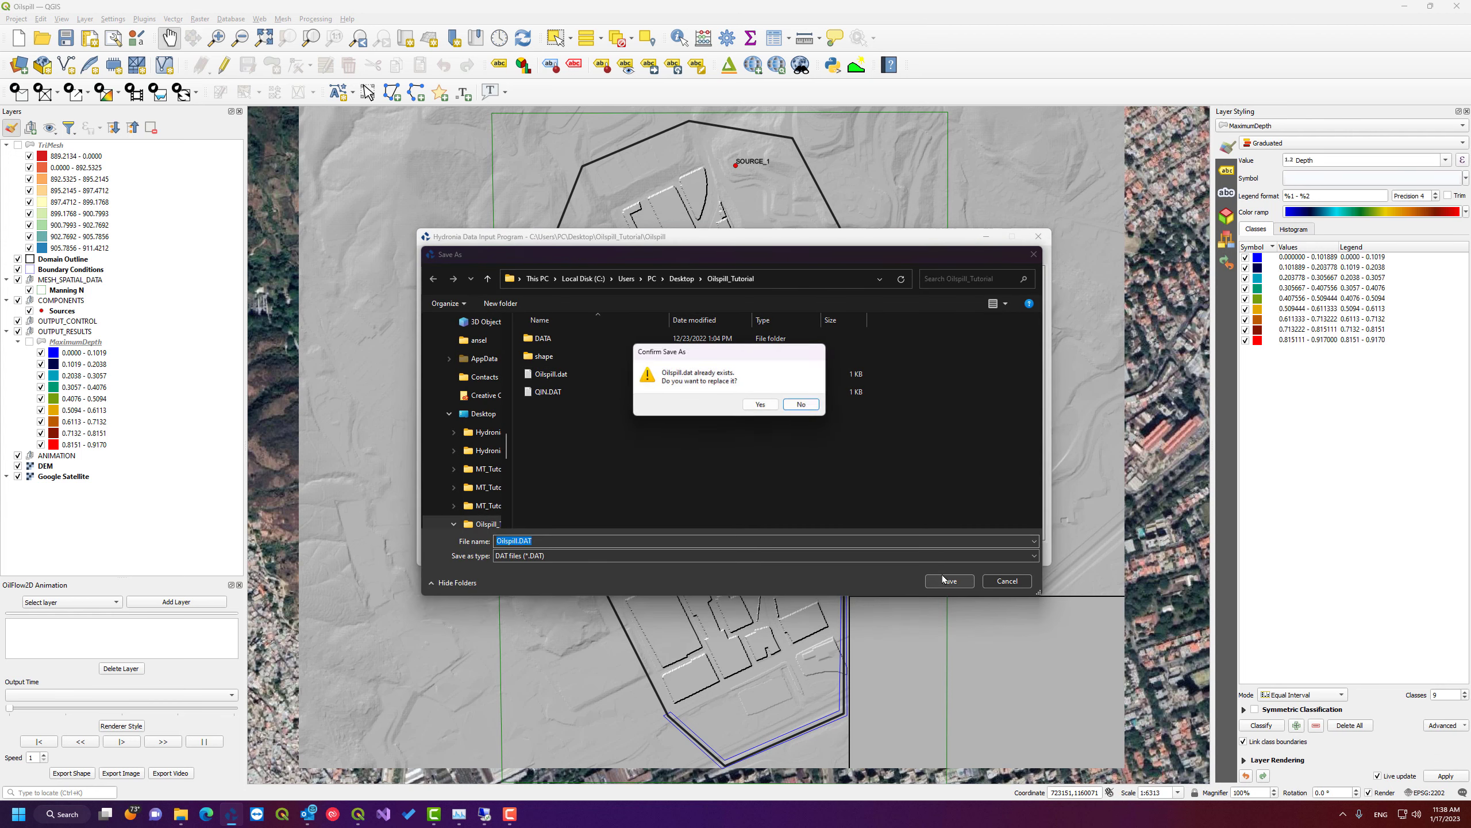
left_click(764, 409)
- Run the OilFlow2D simulation to completion, and close the run windows and the Data Input Program without saving changes
left_click(561, 555)
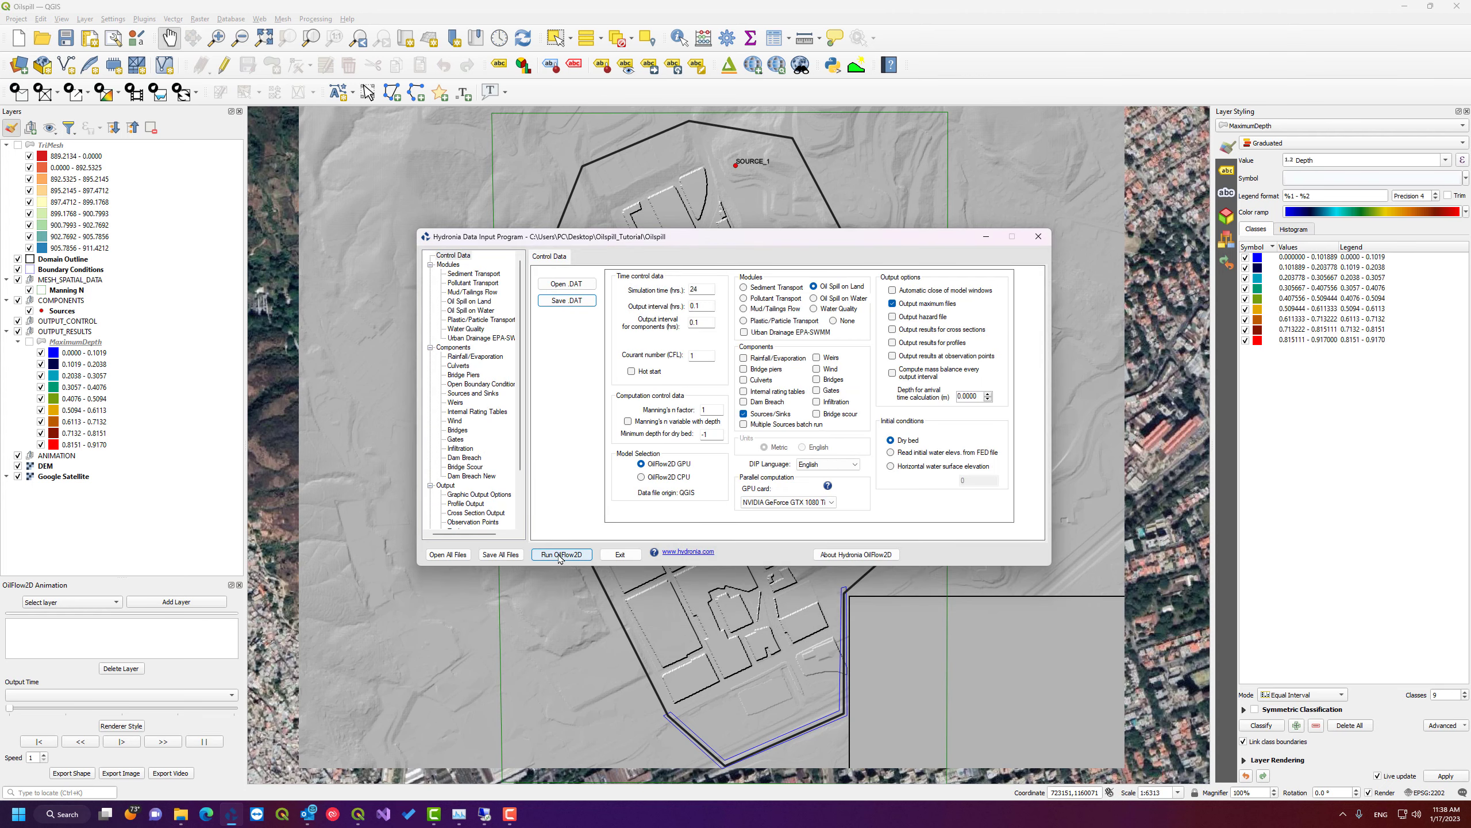
left_click(744, 447)
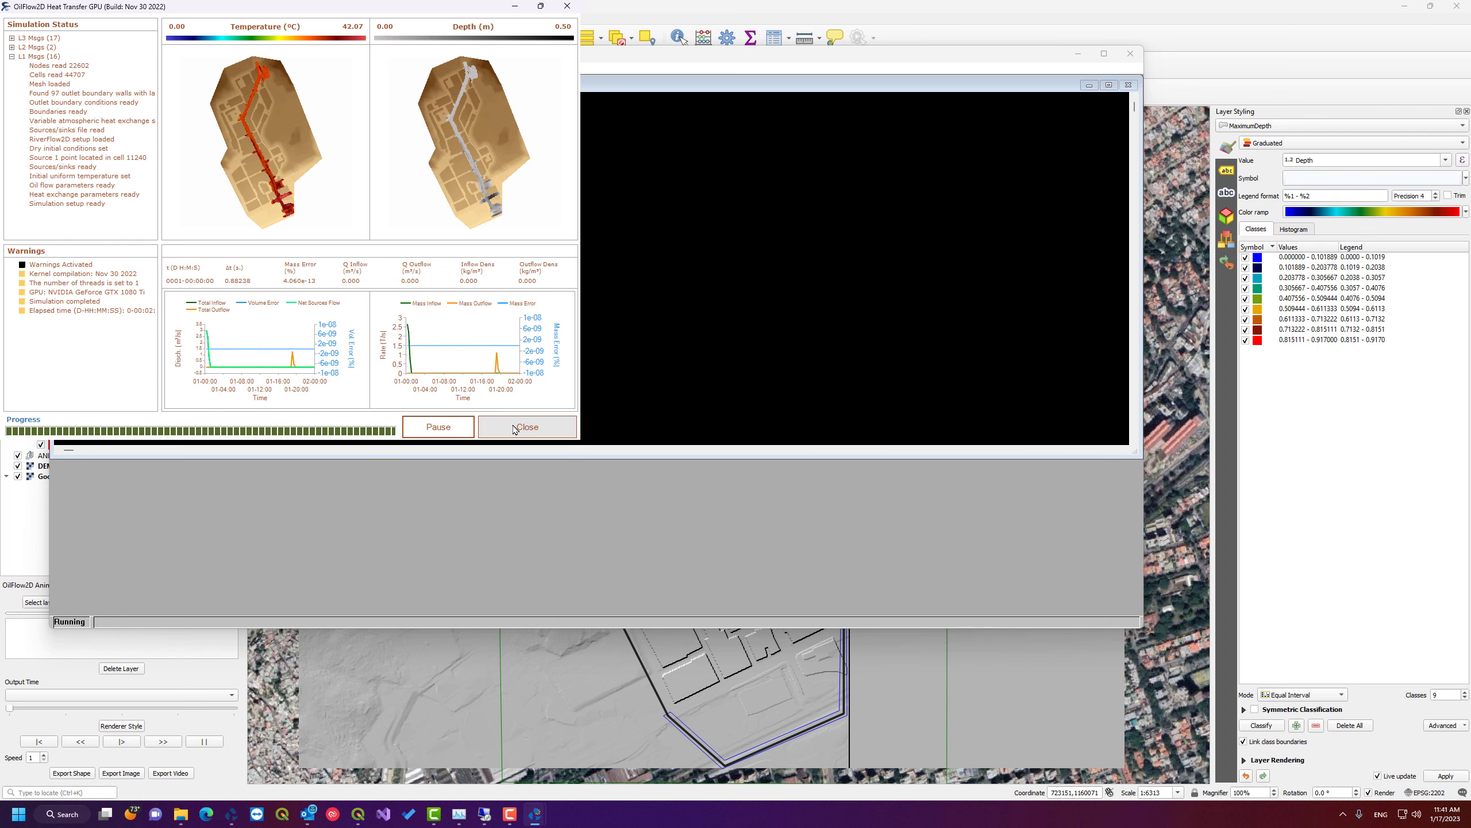
left_click(515, 429)
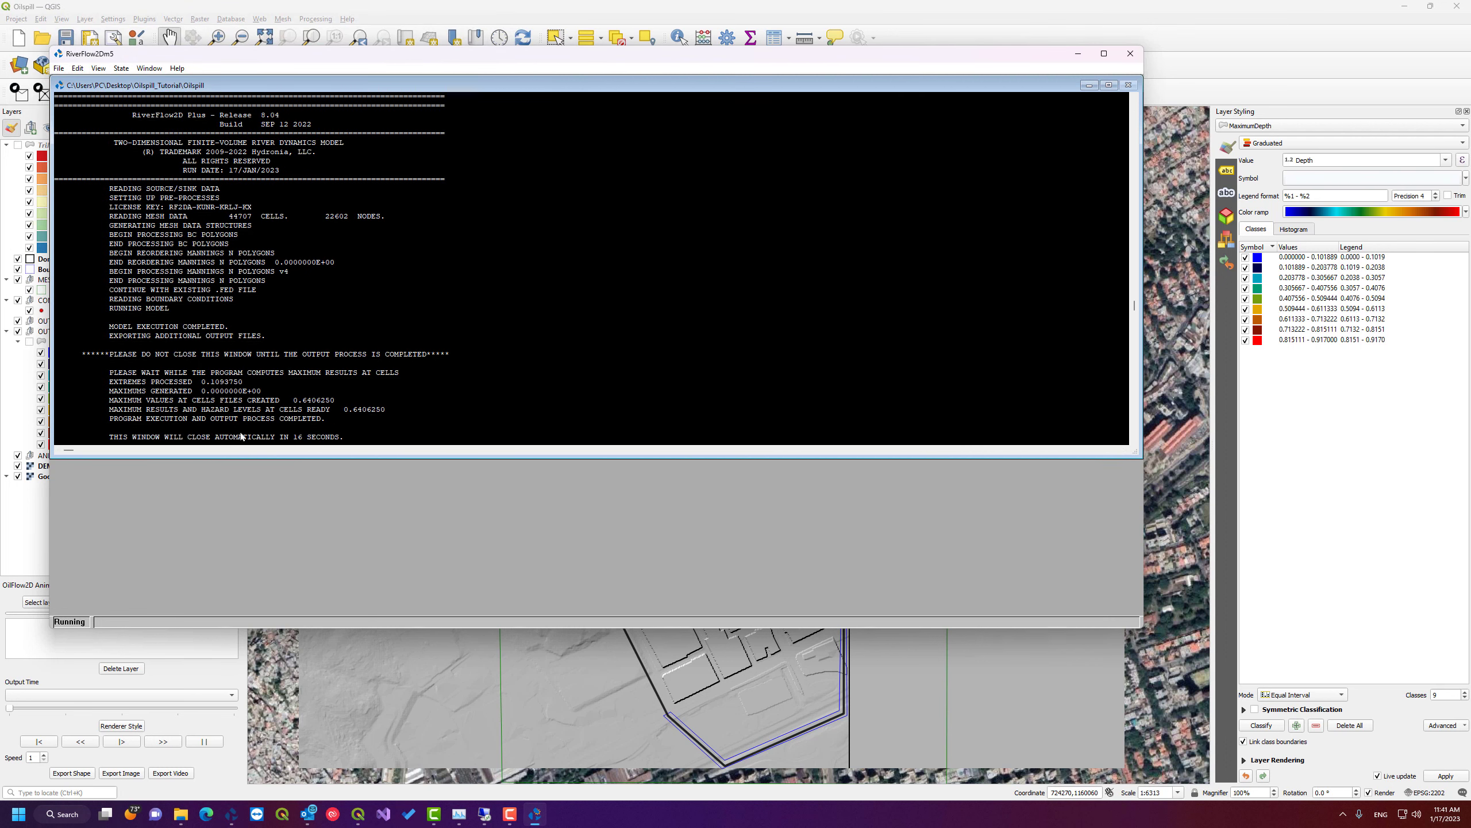
left_click(1130, 53)
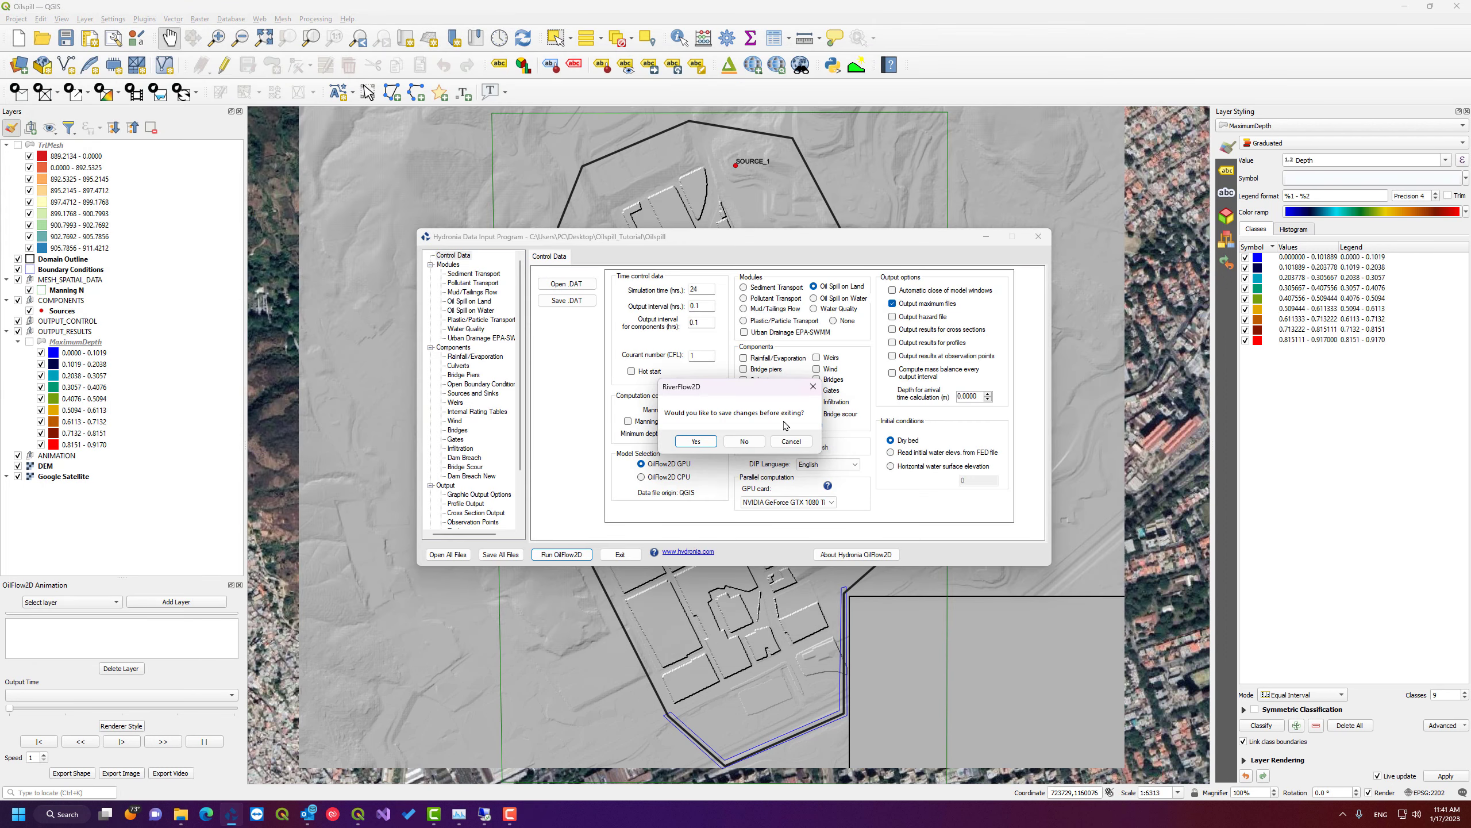
left_click(745, 441)
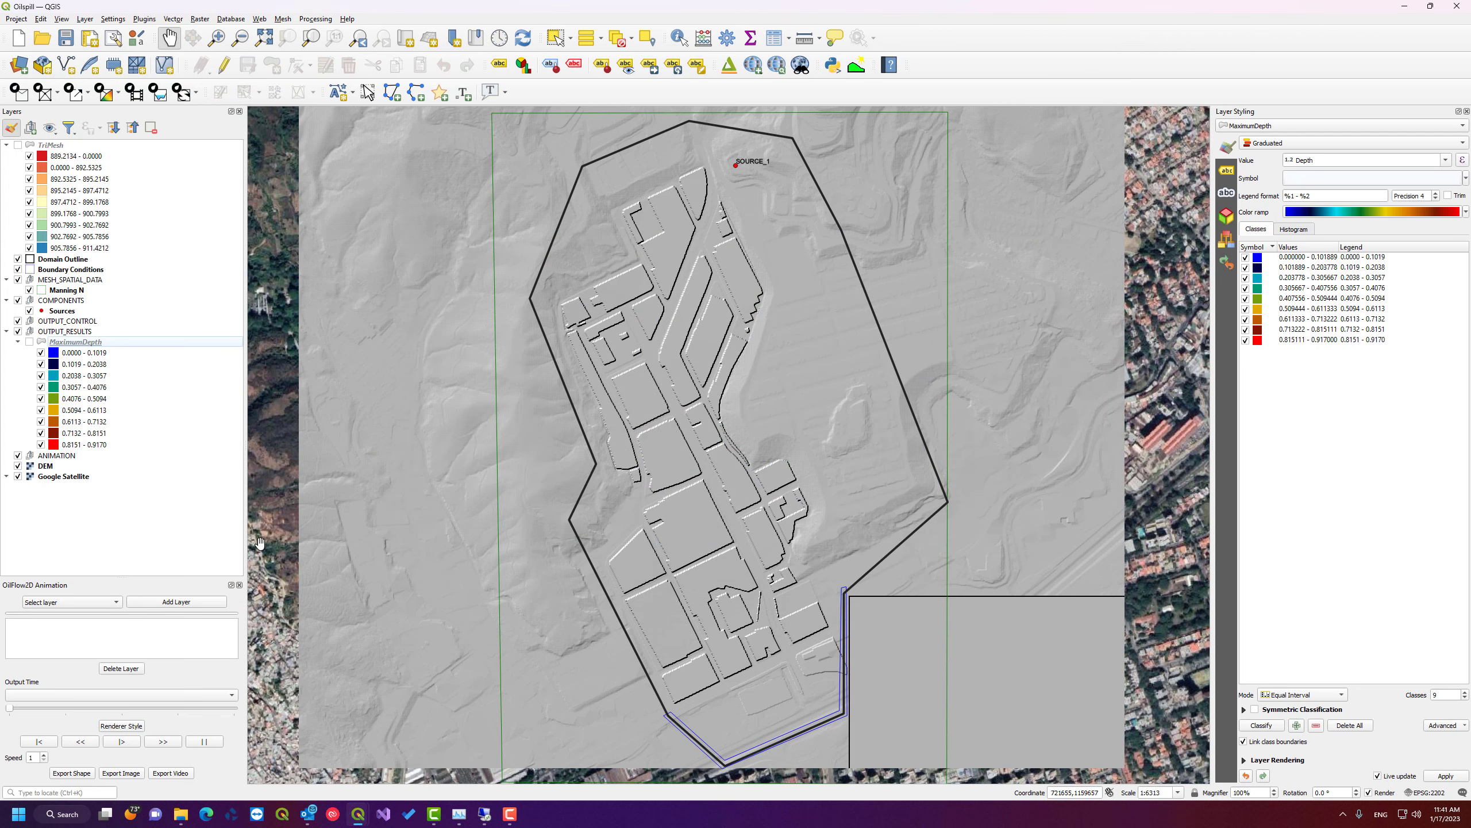
- Add the Oil Land Yield Stress layer from the new run to the OilFlow2D animation
left_click(84, 603)
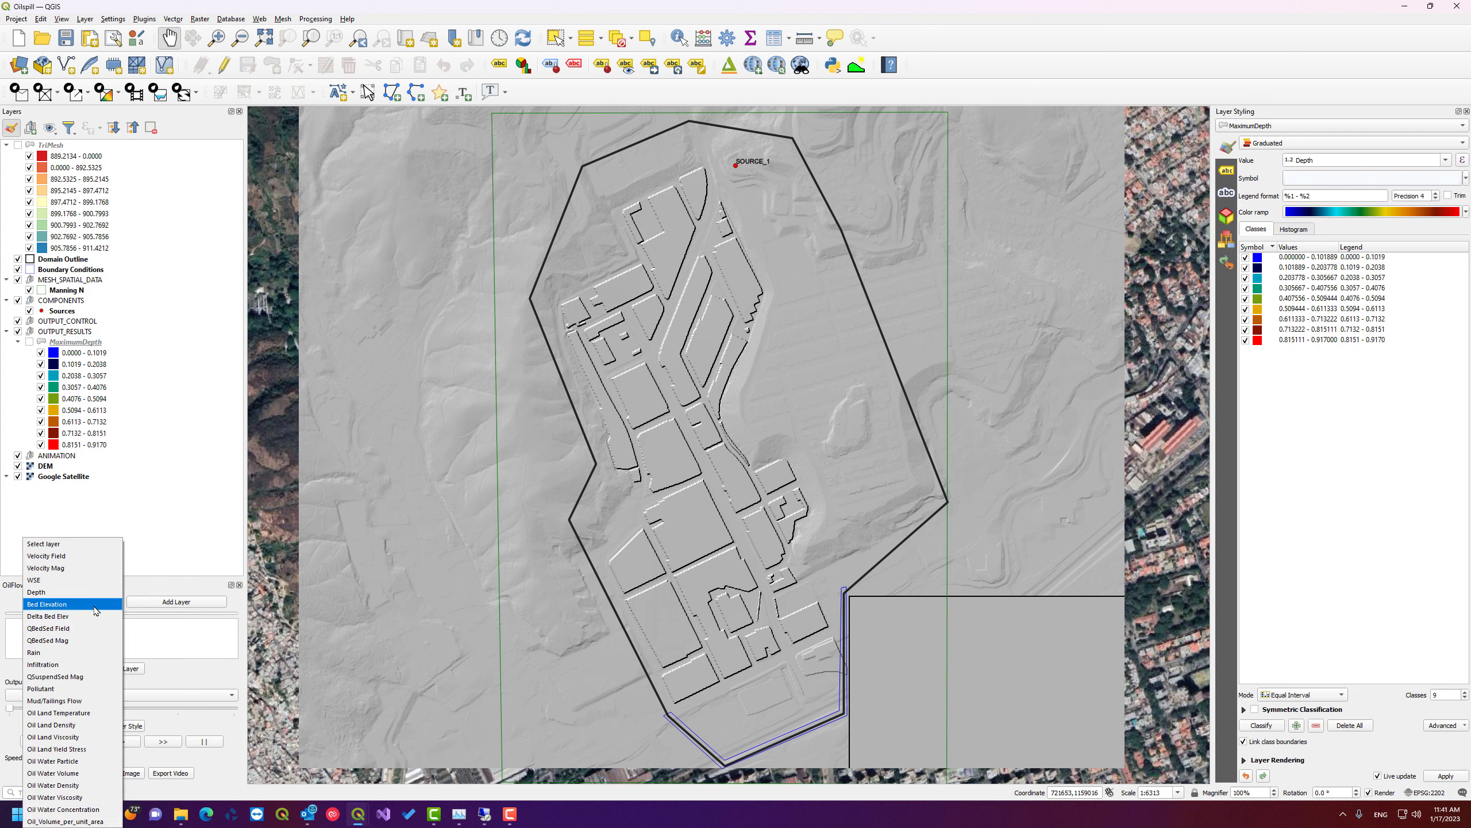
left_click(84, 754)
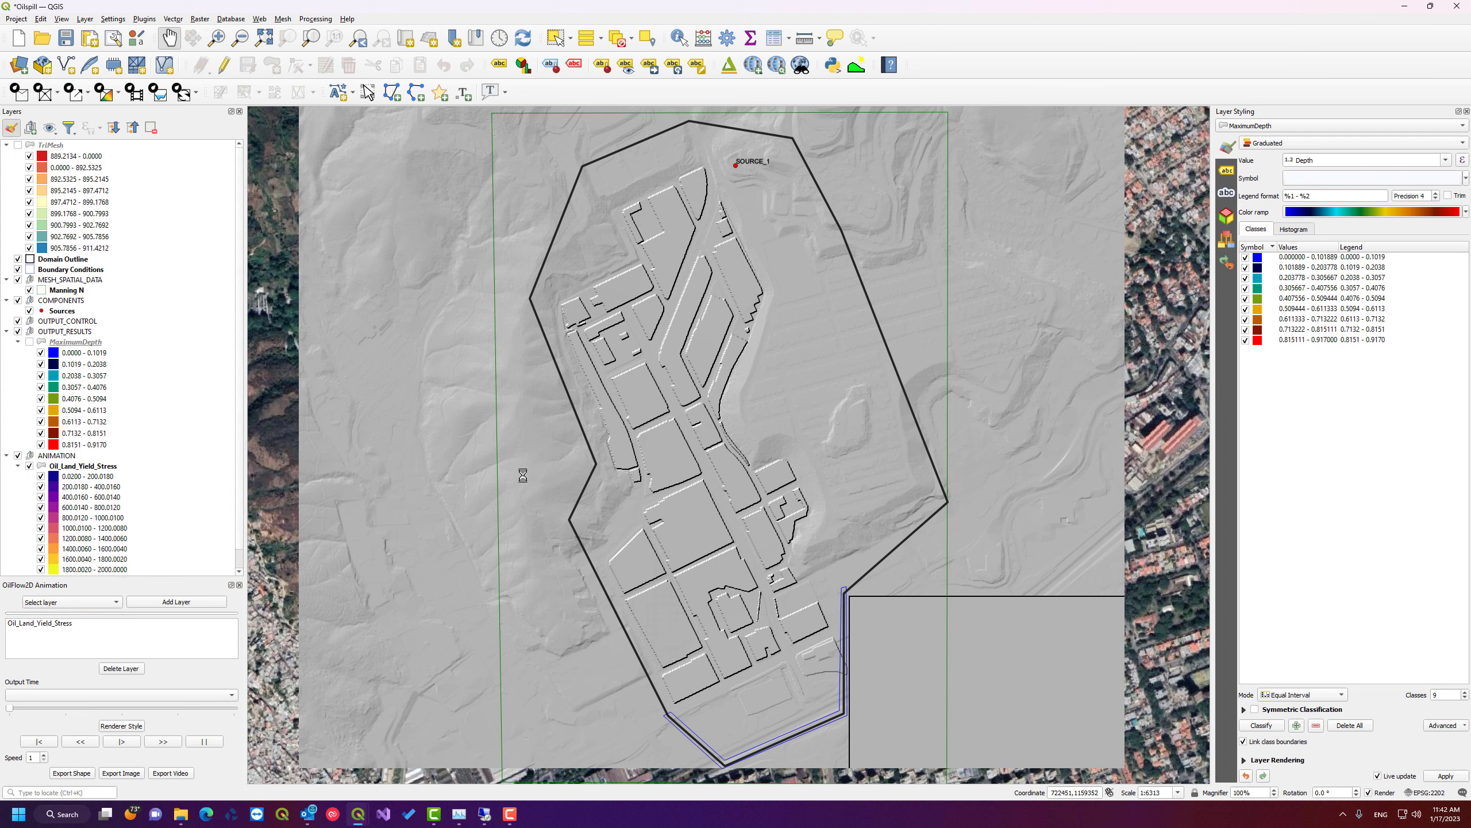
scroll(101, 522, "down", 1)
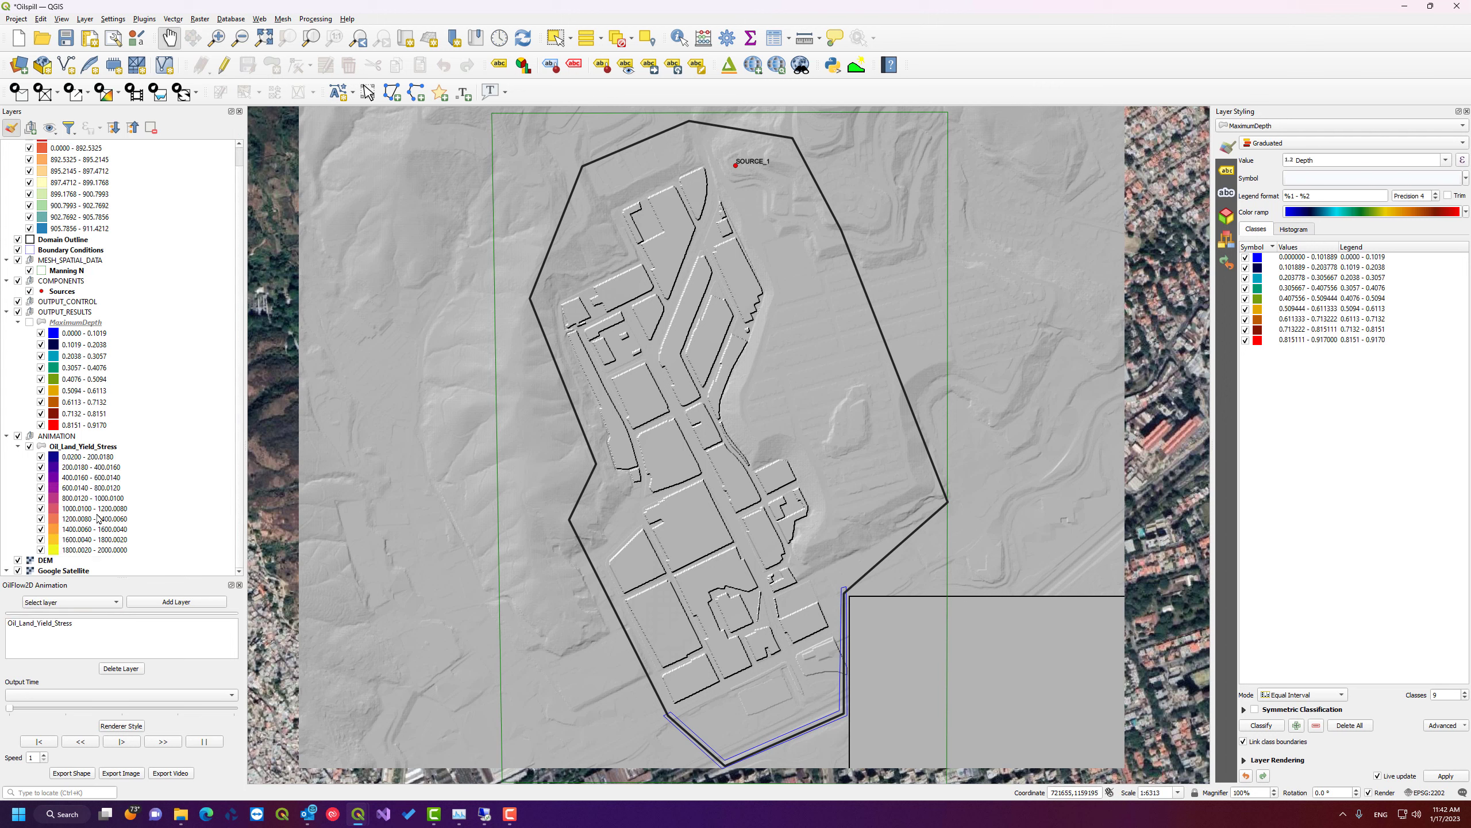
- Play the yield stress animation, raising its speed to 3, and return it to the initial output time
left_click(81, 623)
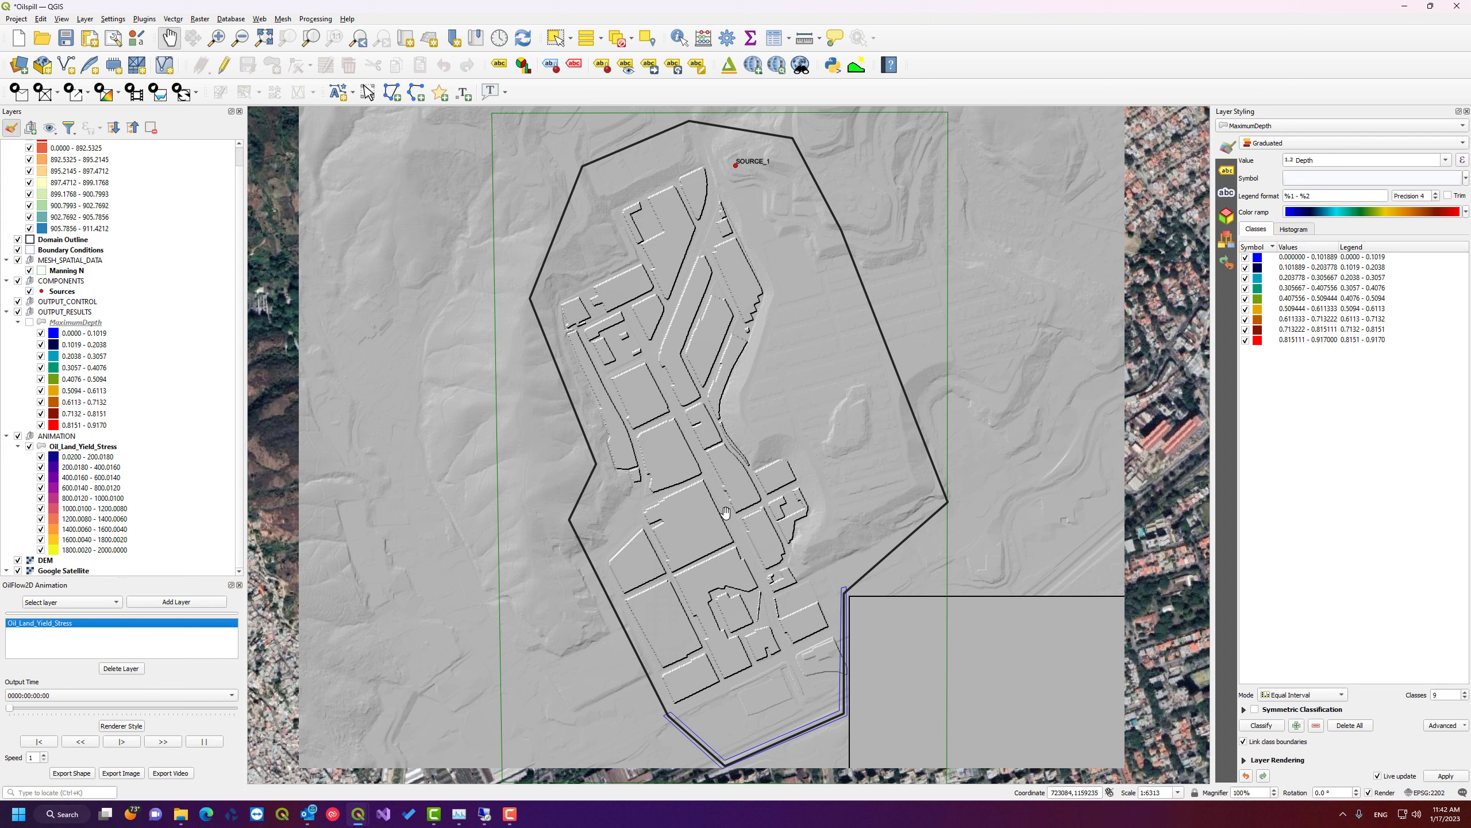
left_click(122, 744)
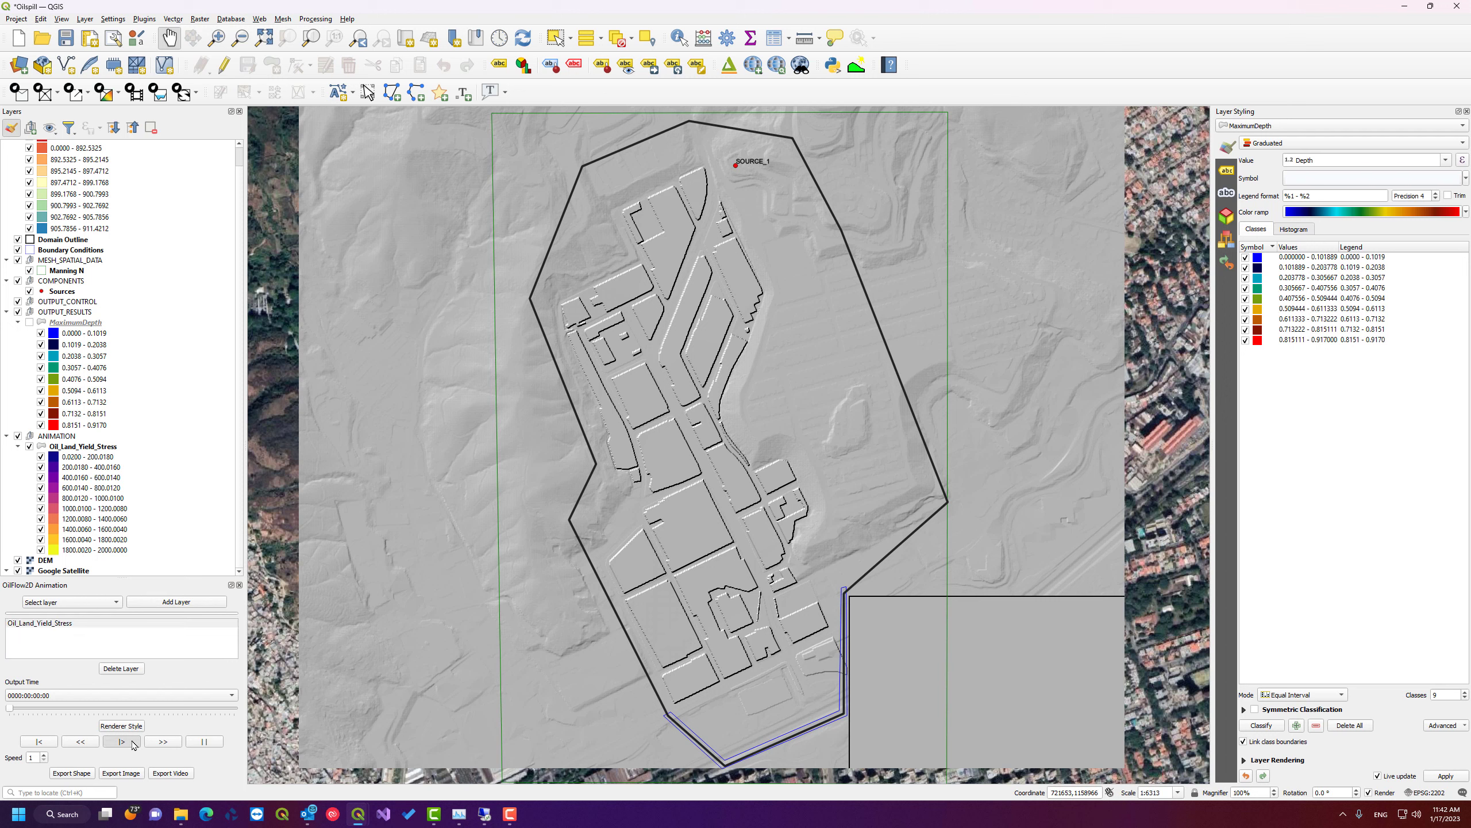
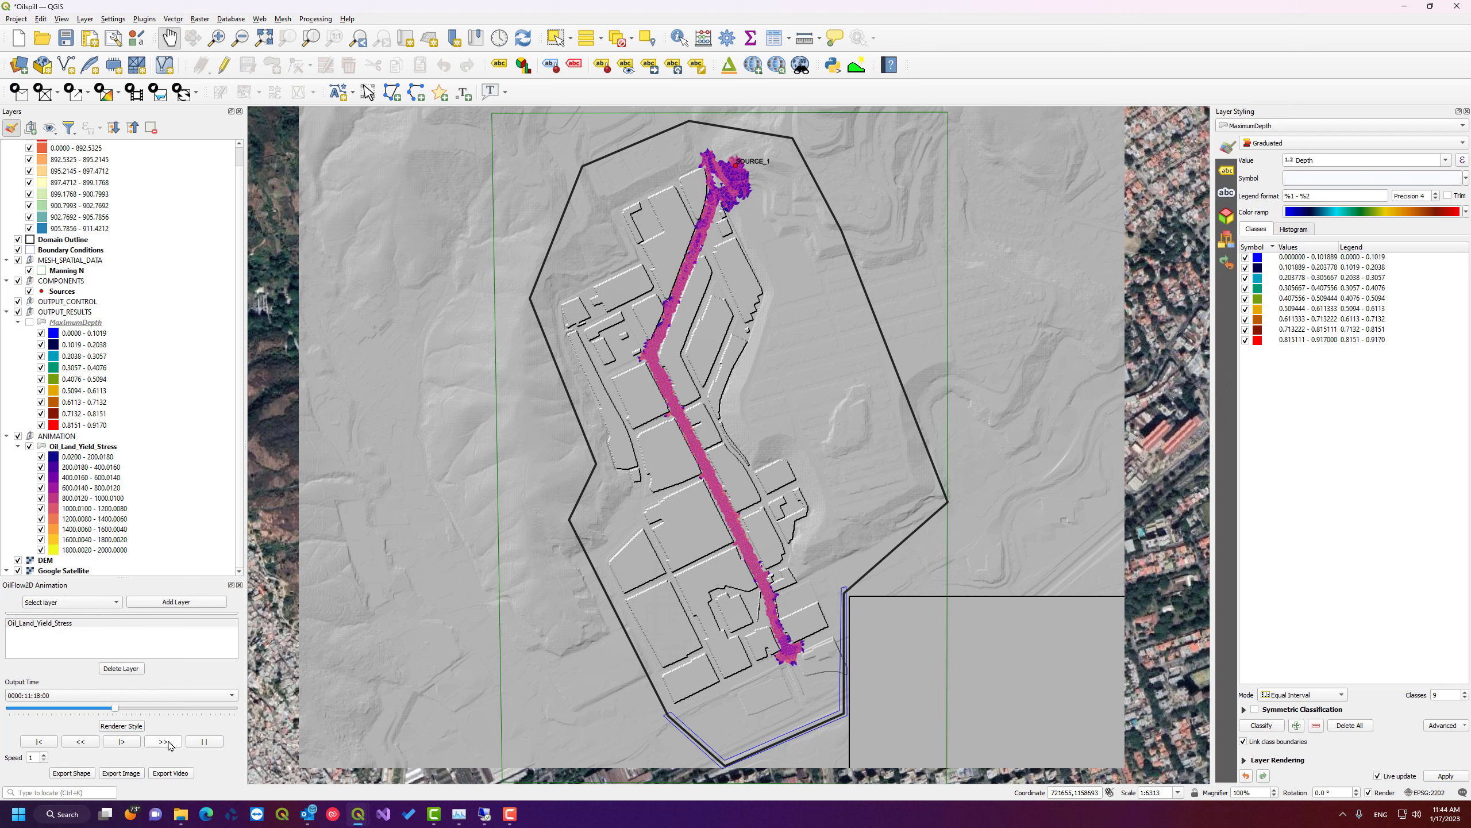
left_click(44, 754)
left_click(43, 754)
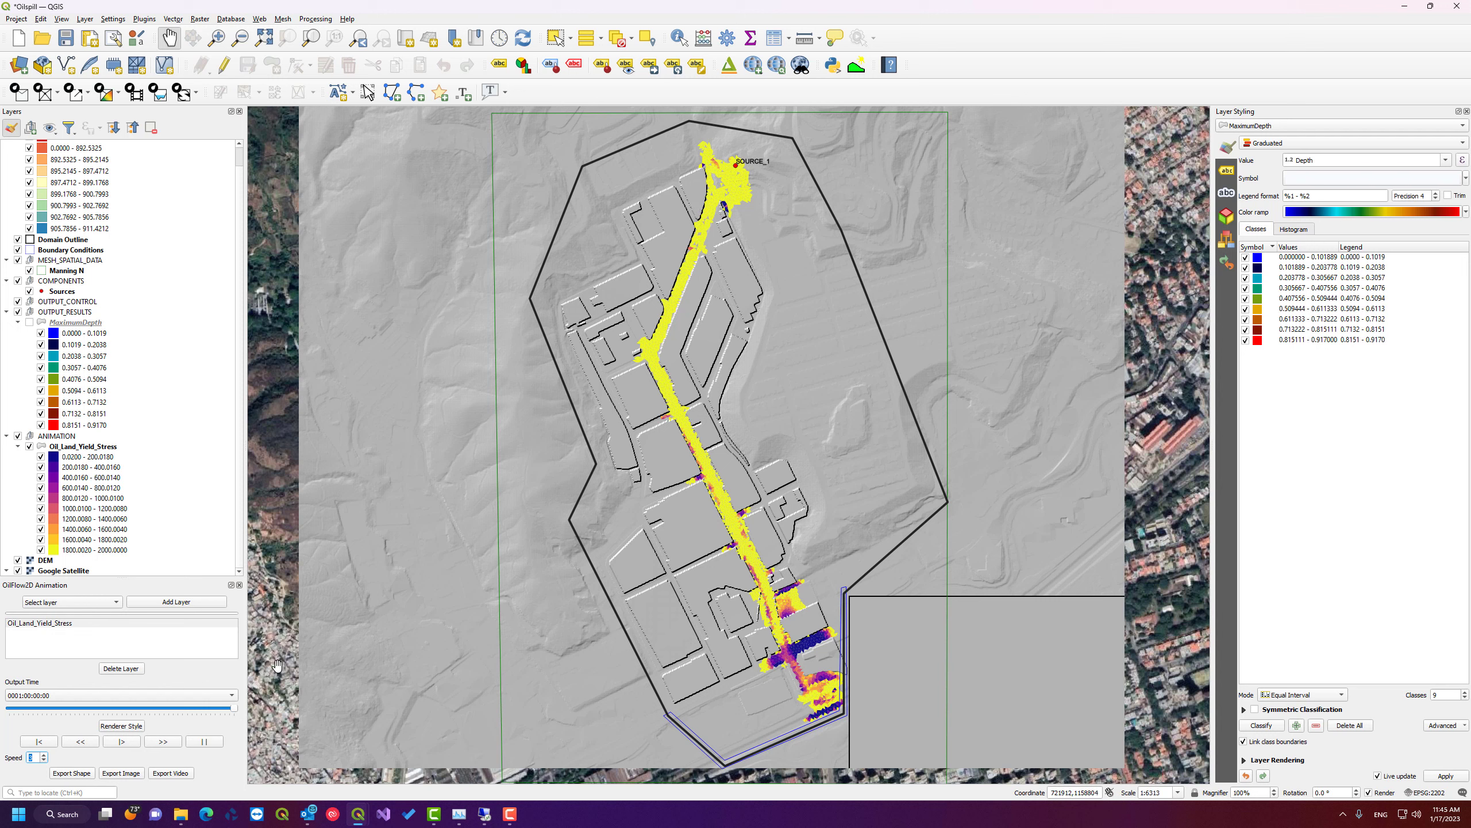
left_click(54, 626)
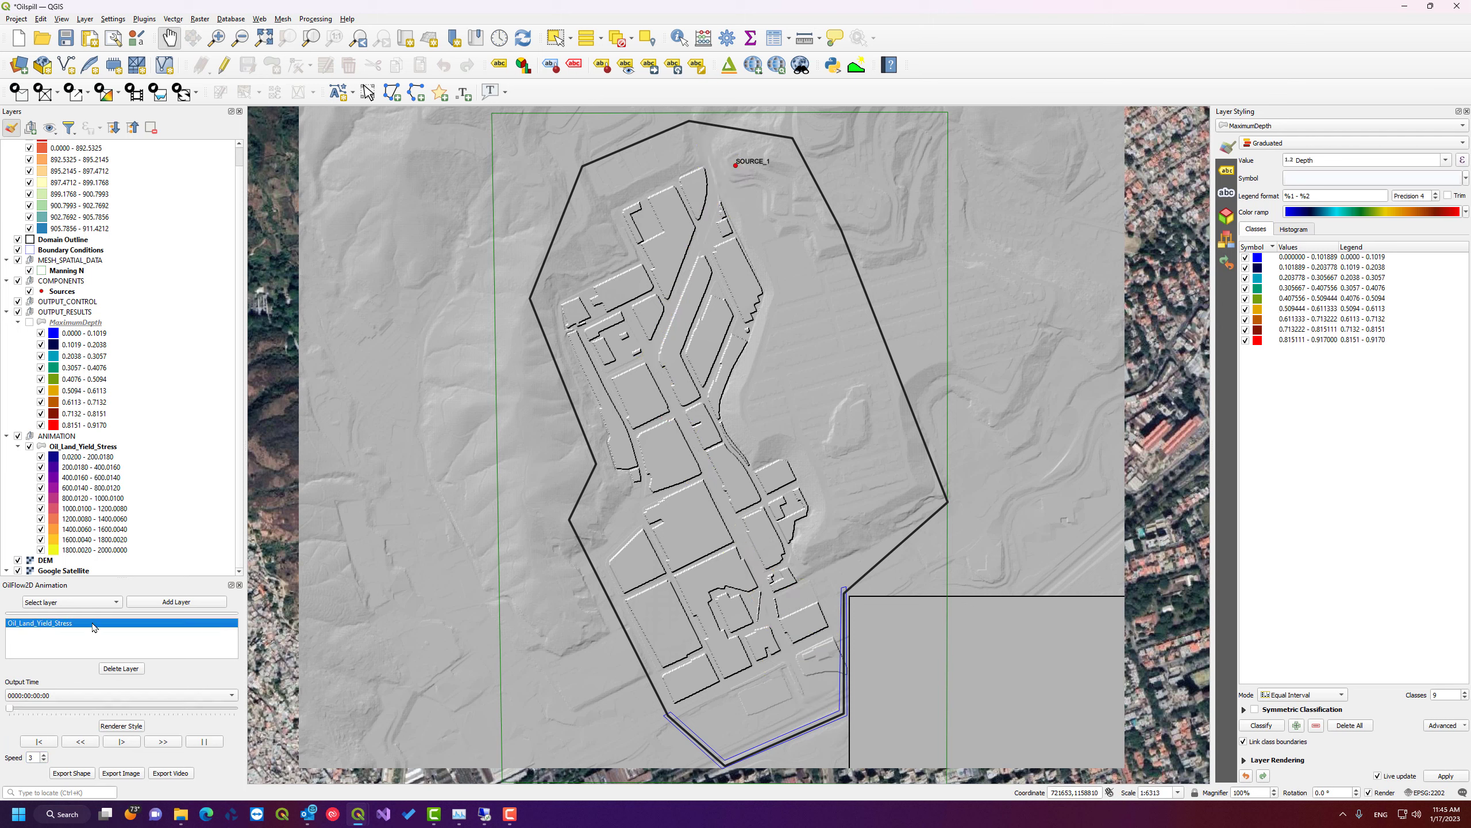
left_click(104, 450)
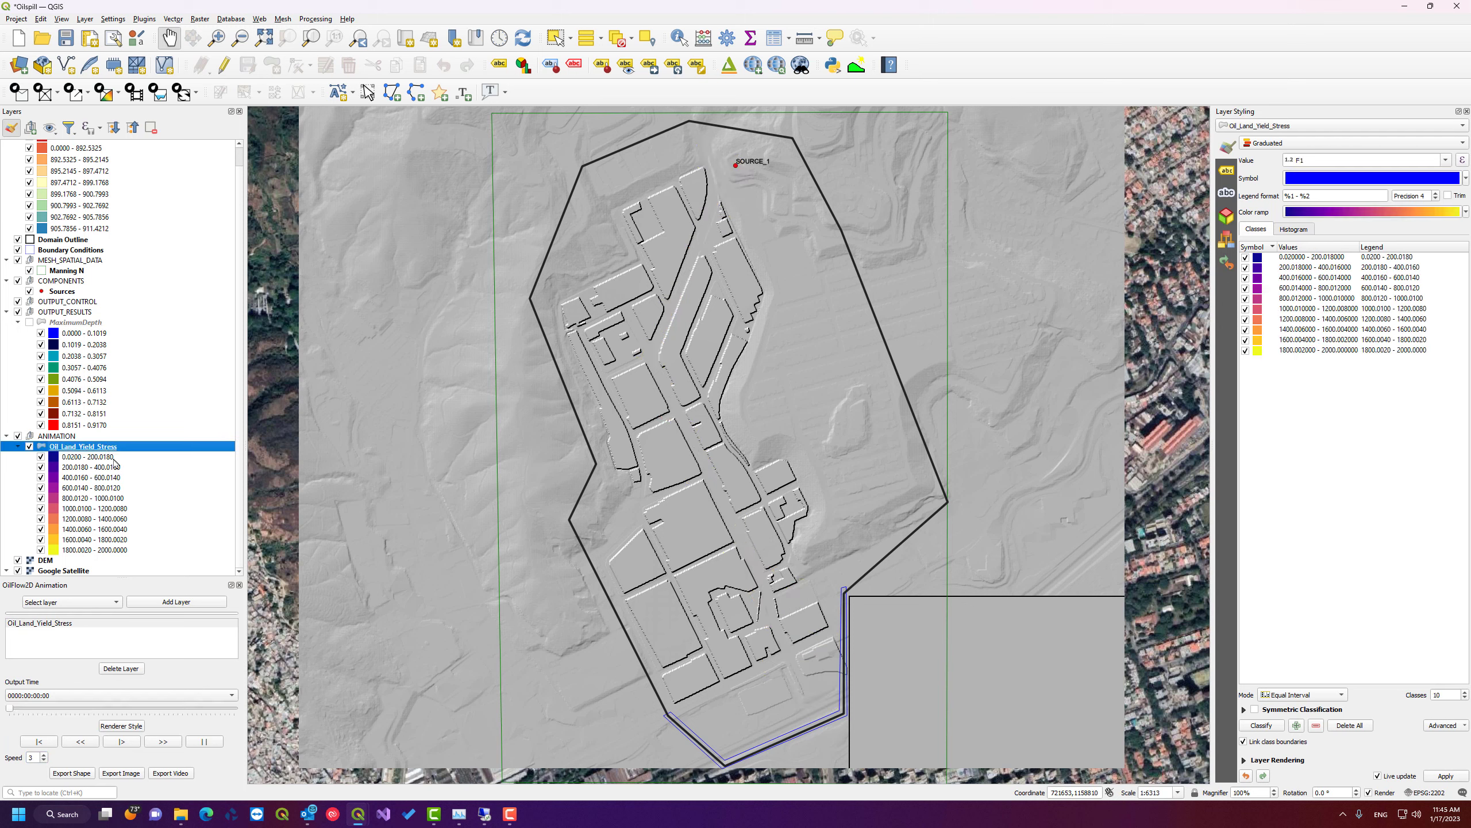
- Add the Oil Land Temperature layer to the animation
left_click(116, 603)
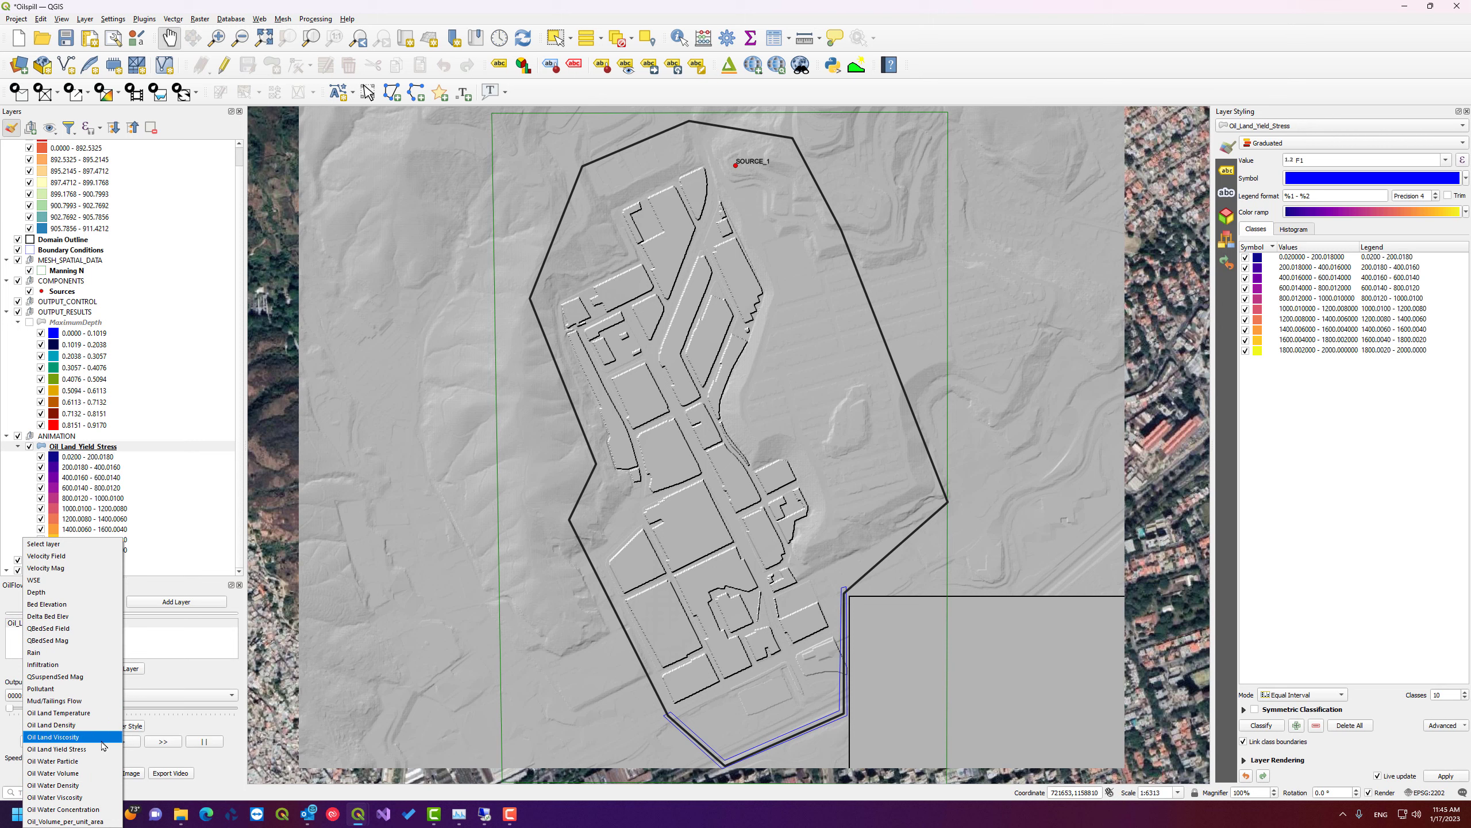
left_click(93, 713)
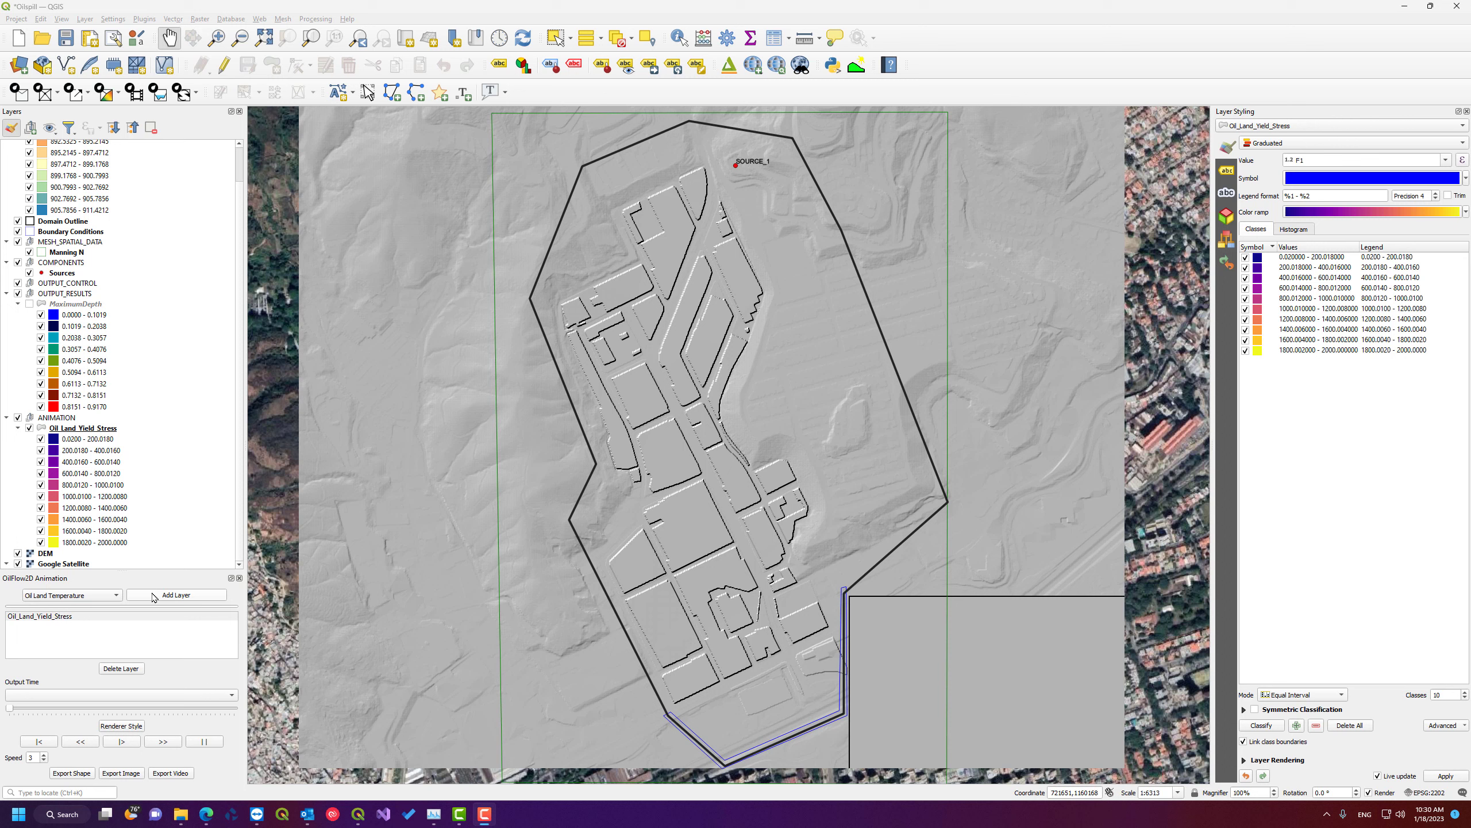
left_click(154, 597)
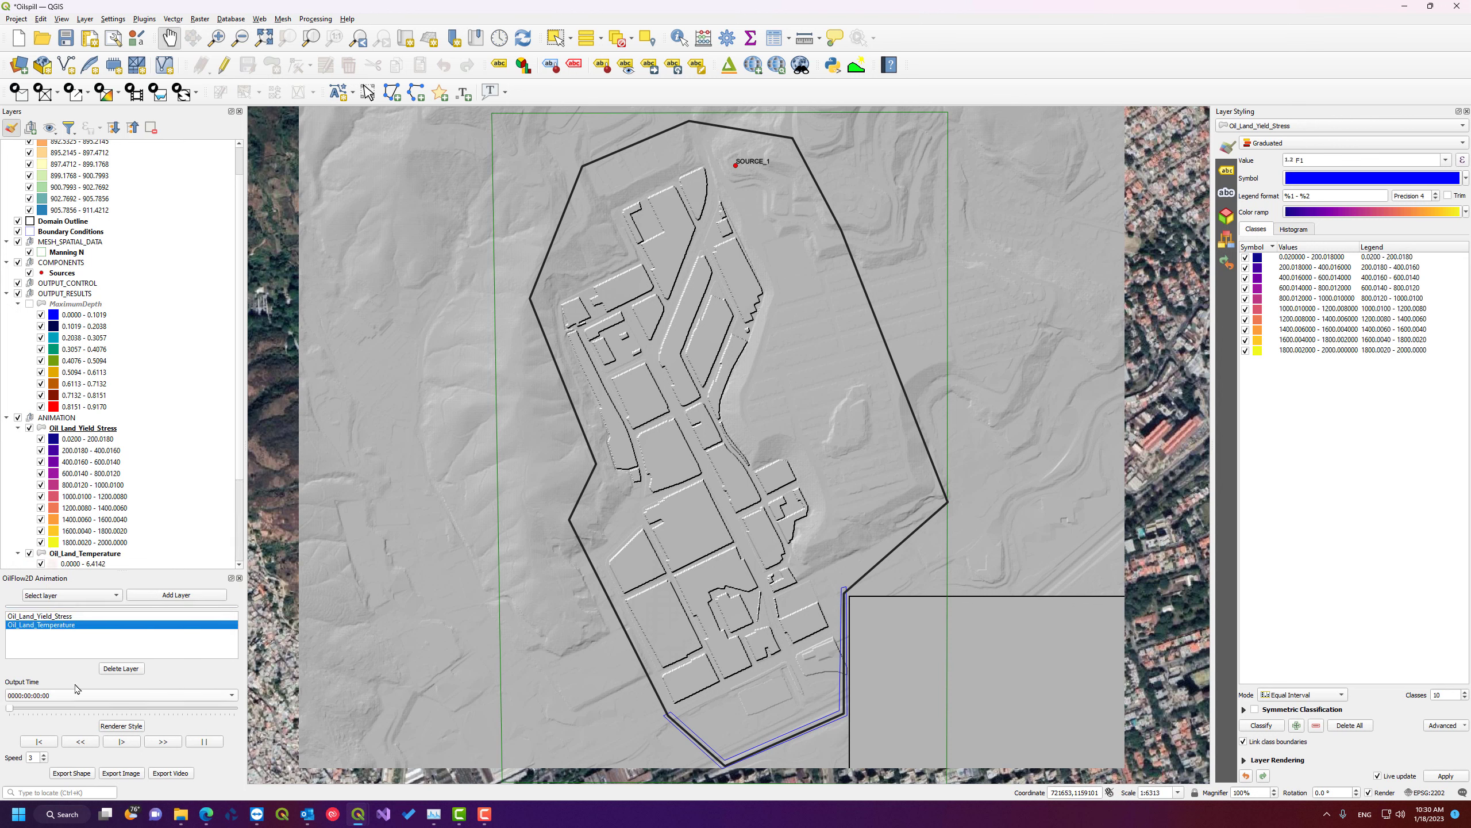
- Play the Oil Land Temperature animation and stop it at a late output time
left_click(84, 553)
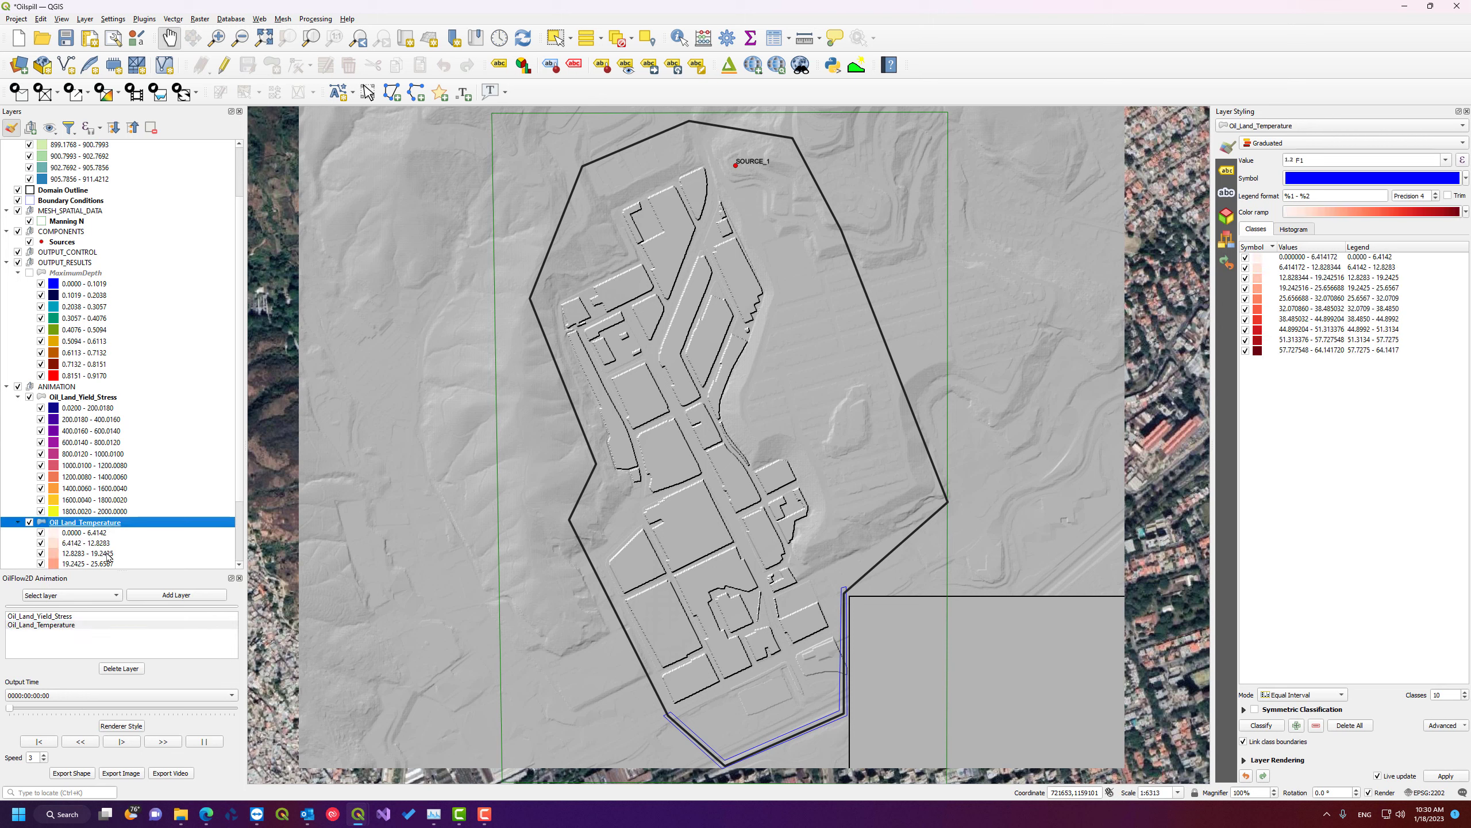
scroll(107, 522, "down", 4)
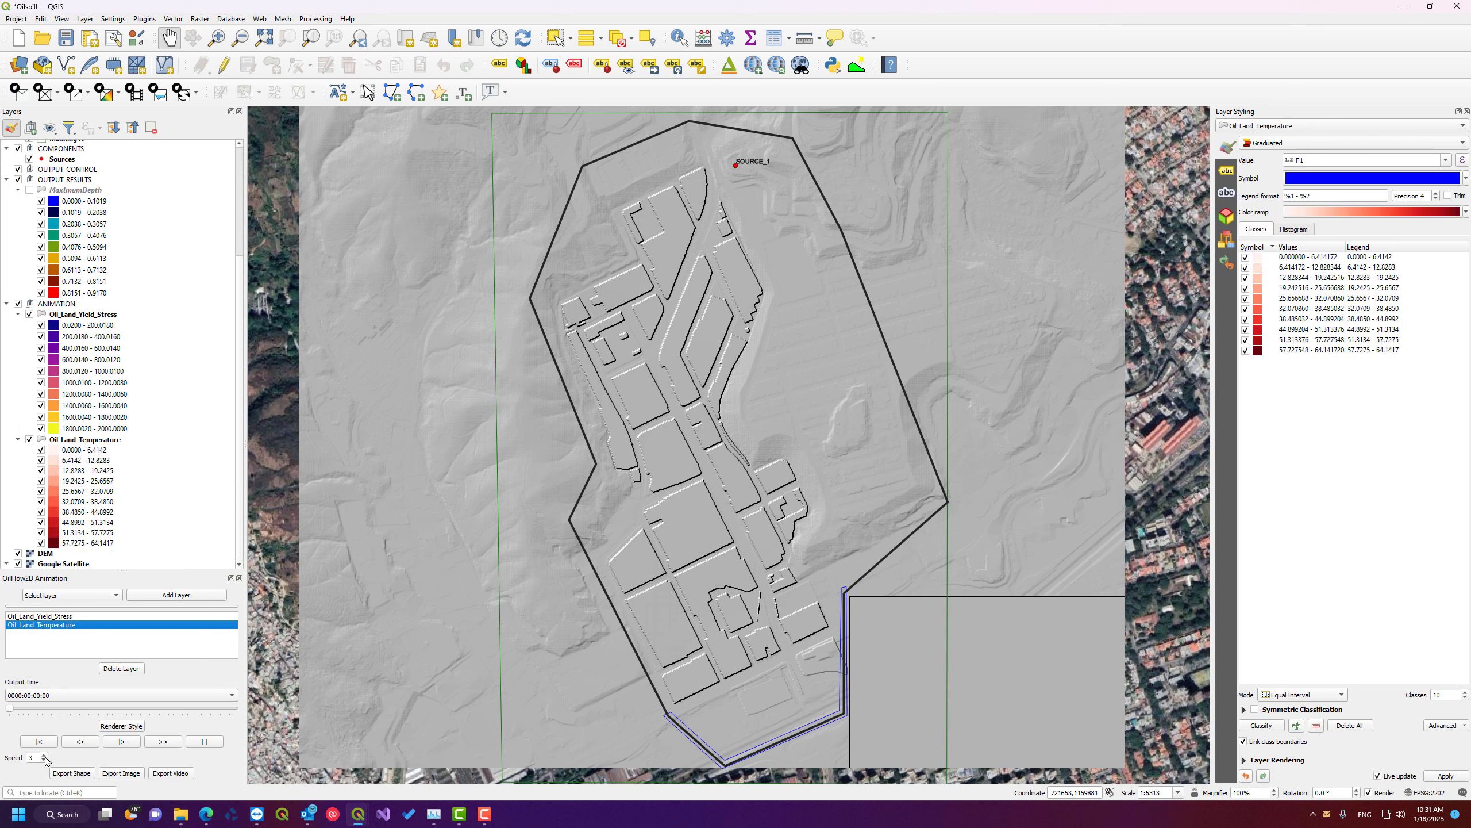
left_click(122, 742)
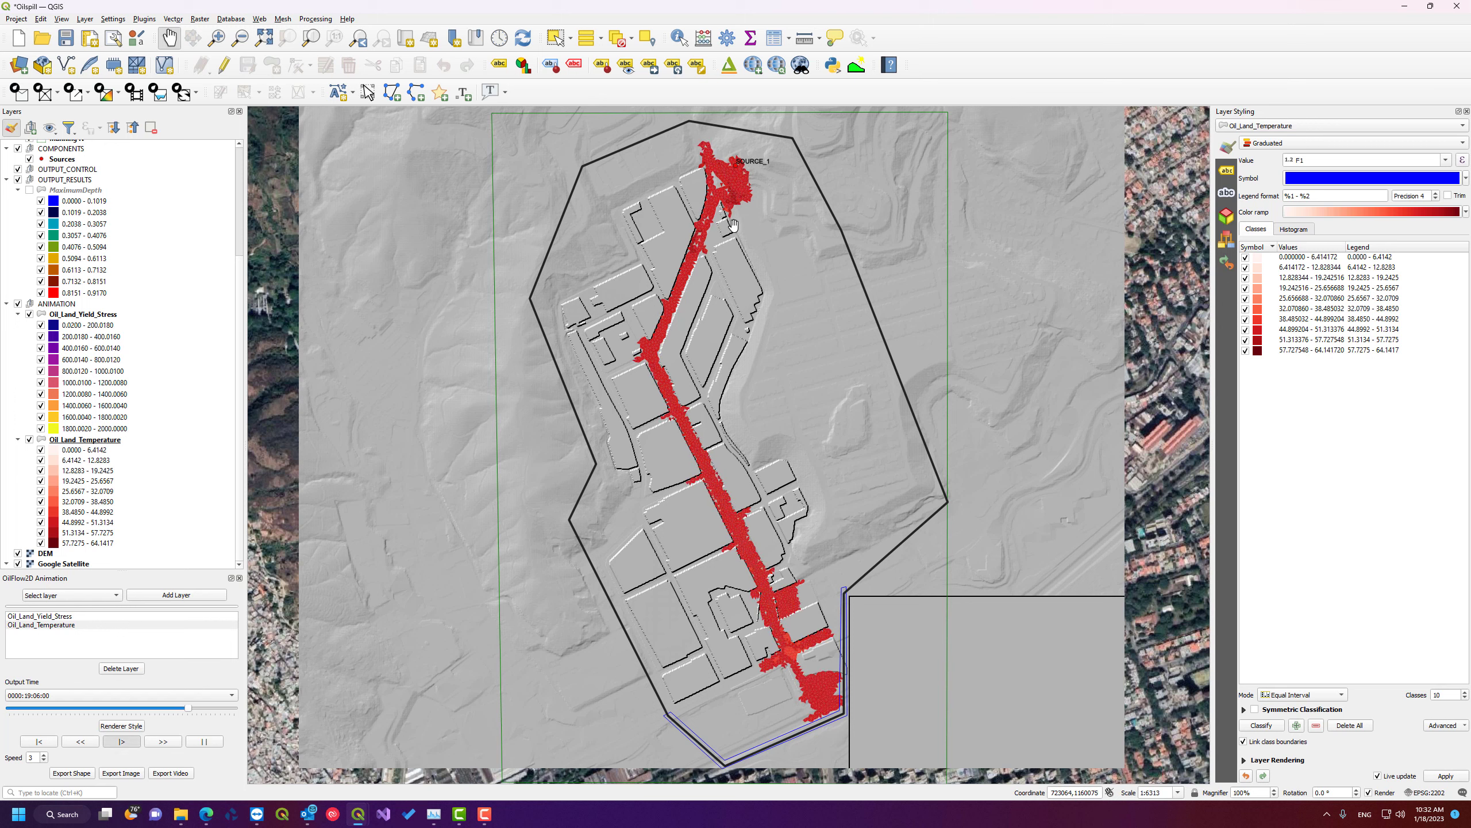
left_click(204, 742)
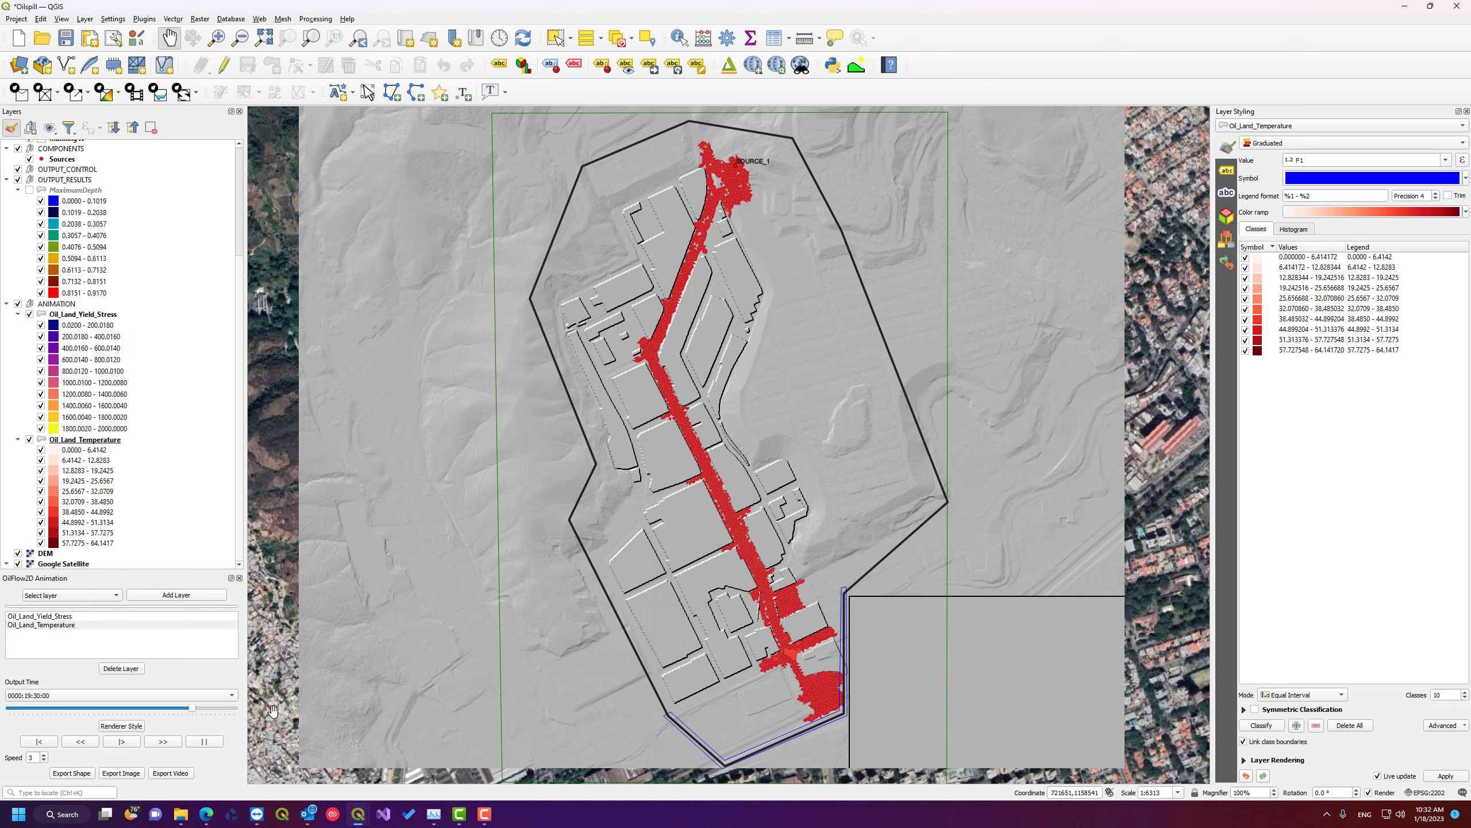
- Reset the Oil Land Temperature layer to its initial output time and advance it to a late one
left_click(99, 626)
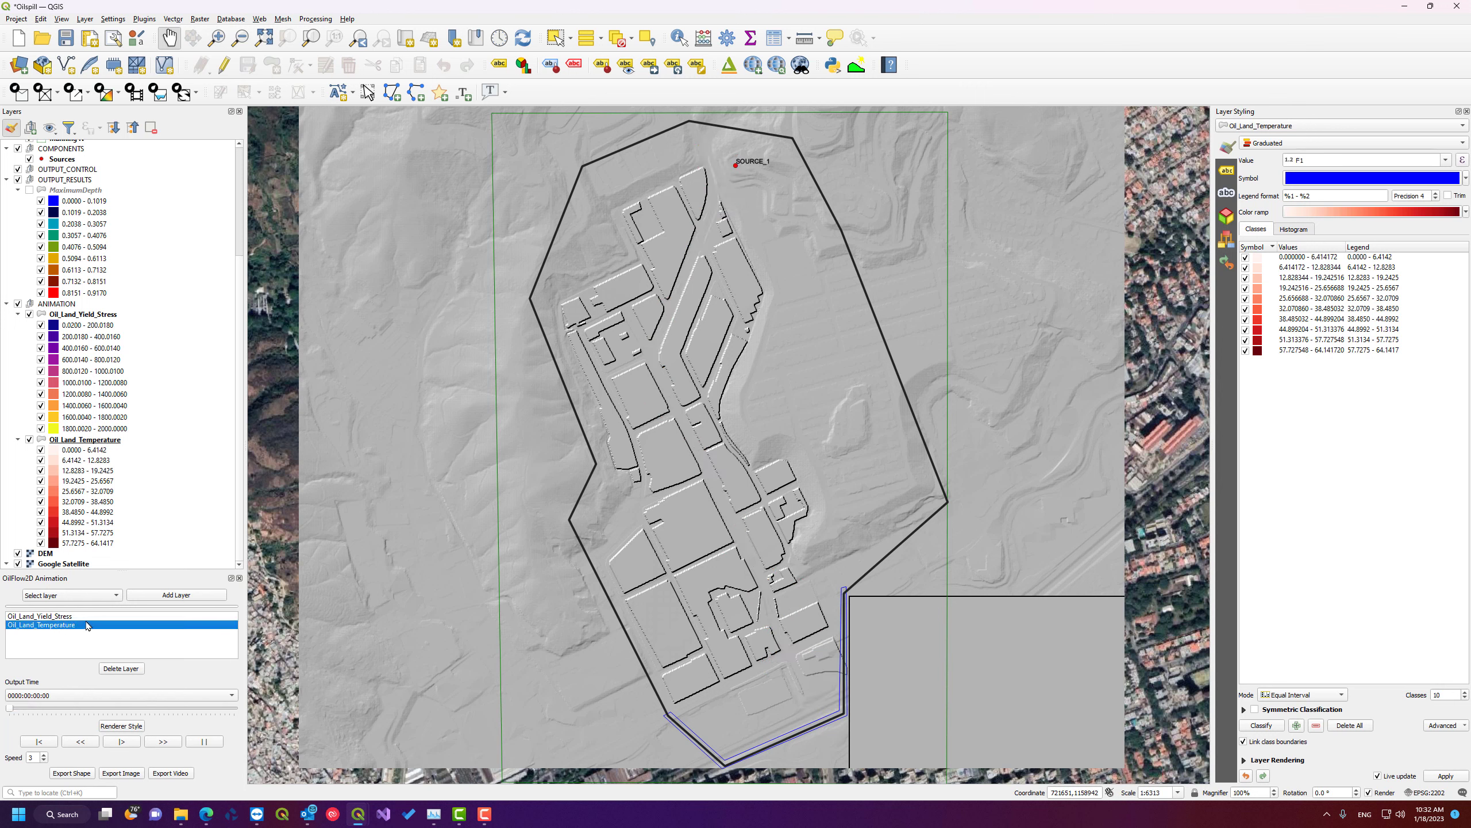
left_click(120, 726)
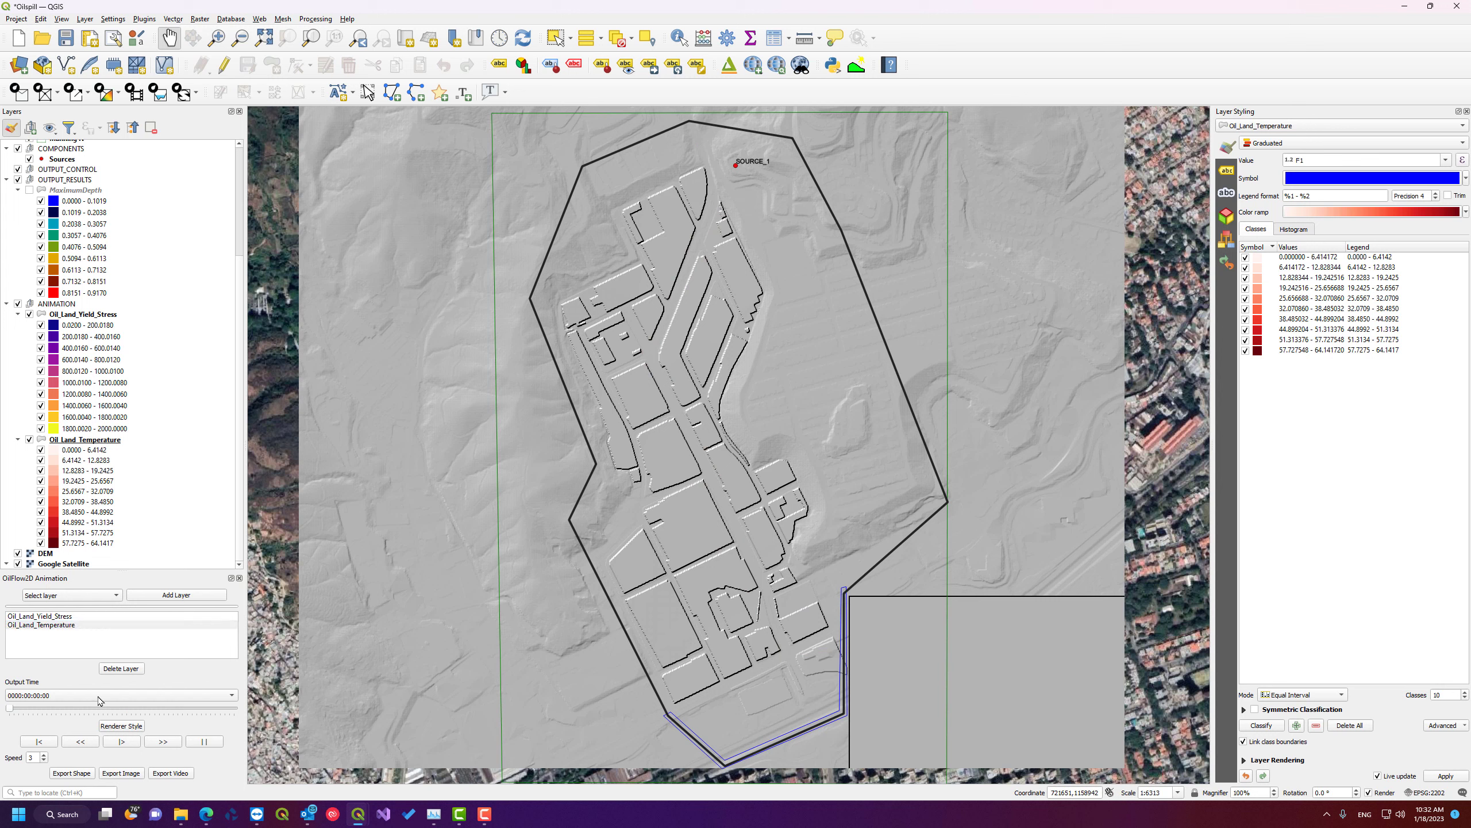
left_click_drag(9, 707, 173, 715)
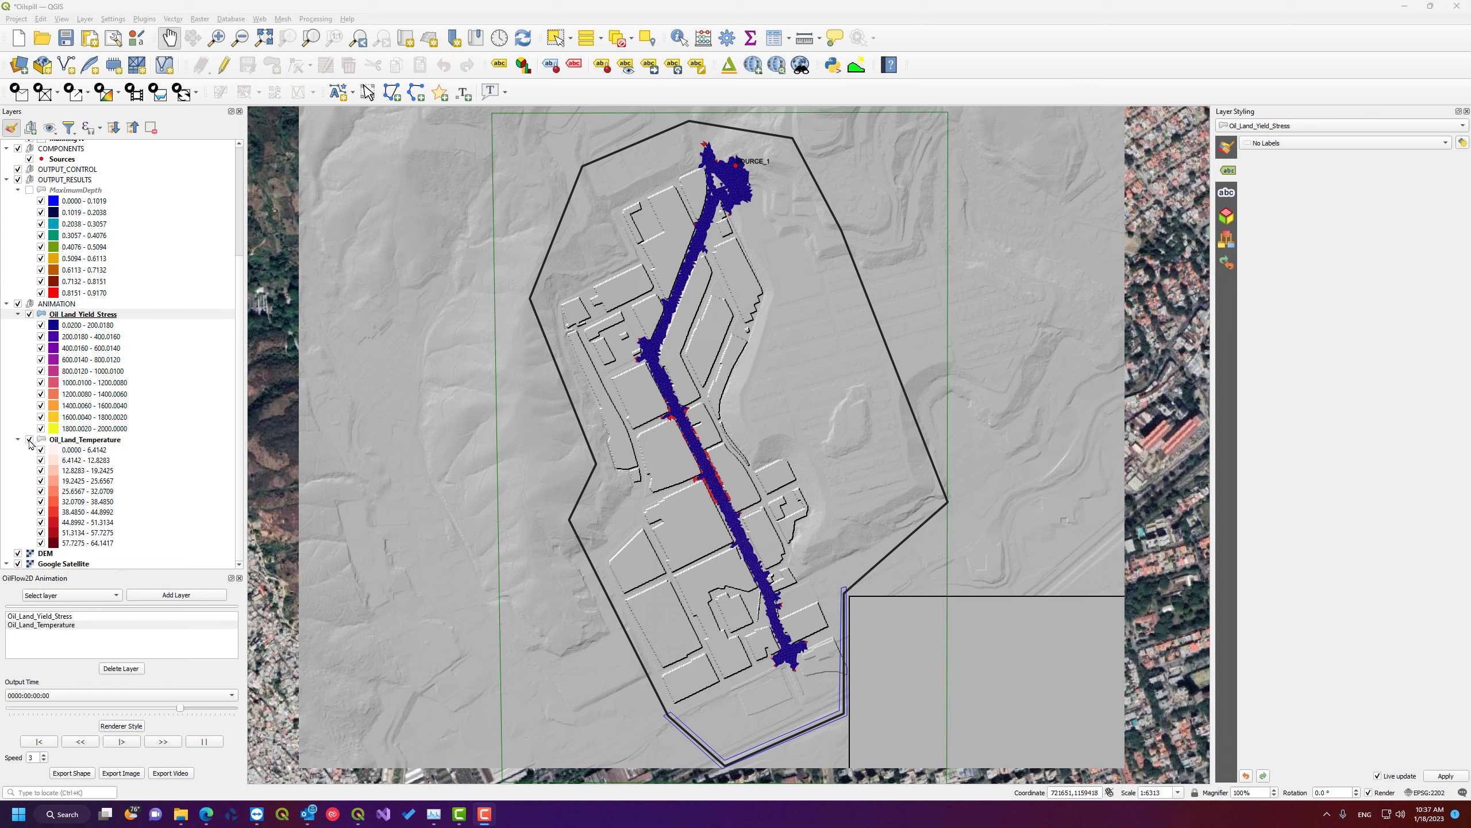
- Toggle the Oil Land Yield Stress layer's visibility repeatedly to compare its extent with the temperature layer, leaving it on
left_click(29, 315)
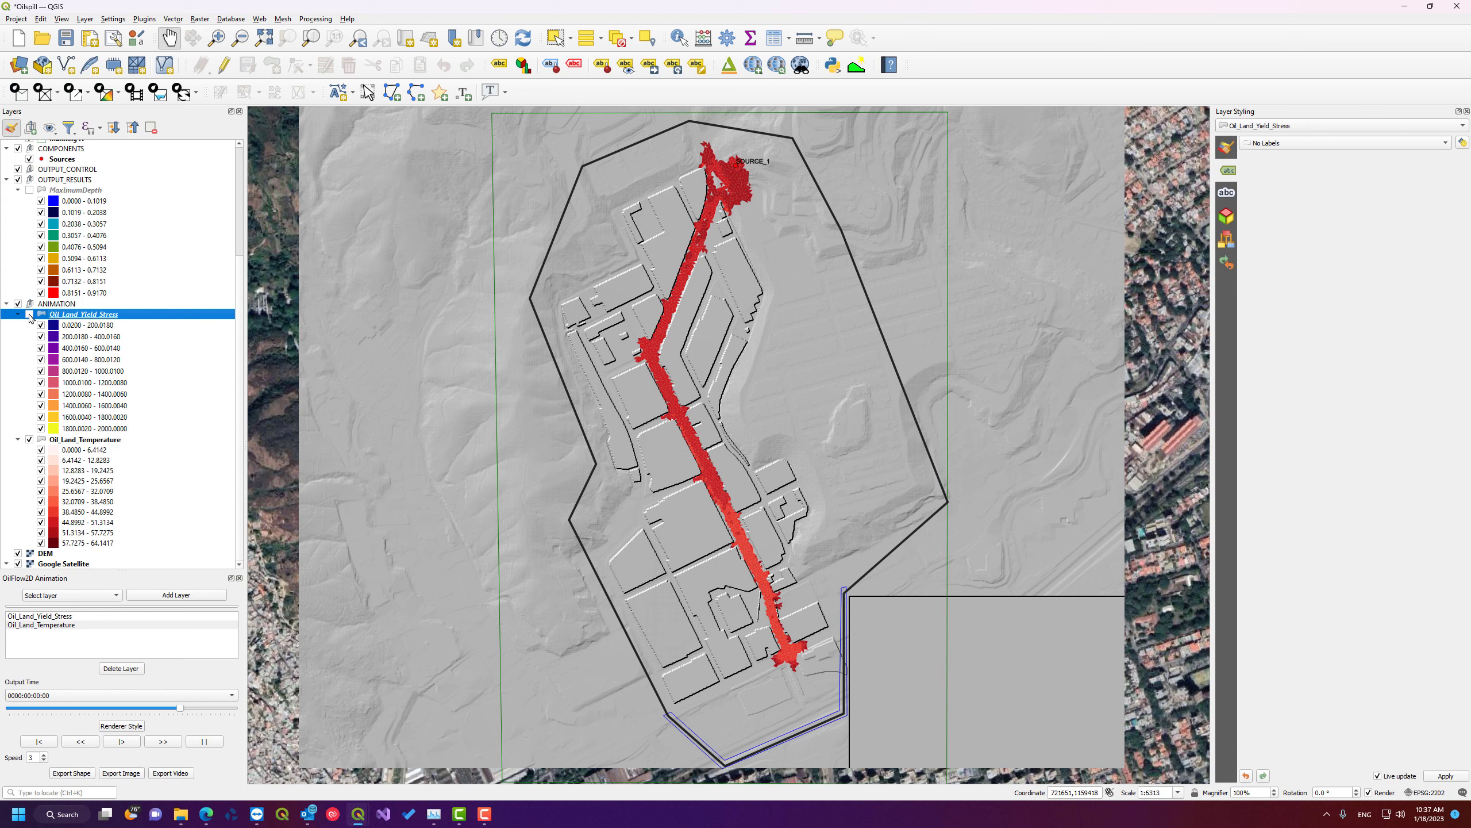
left_click(29, 315)
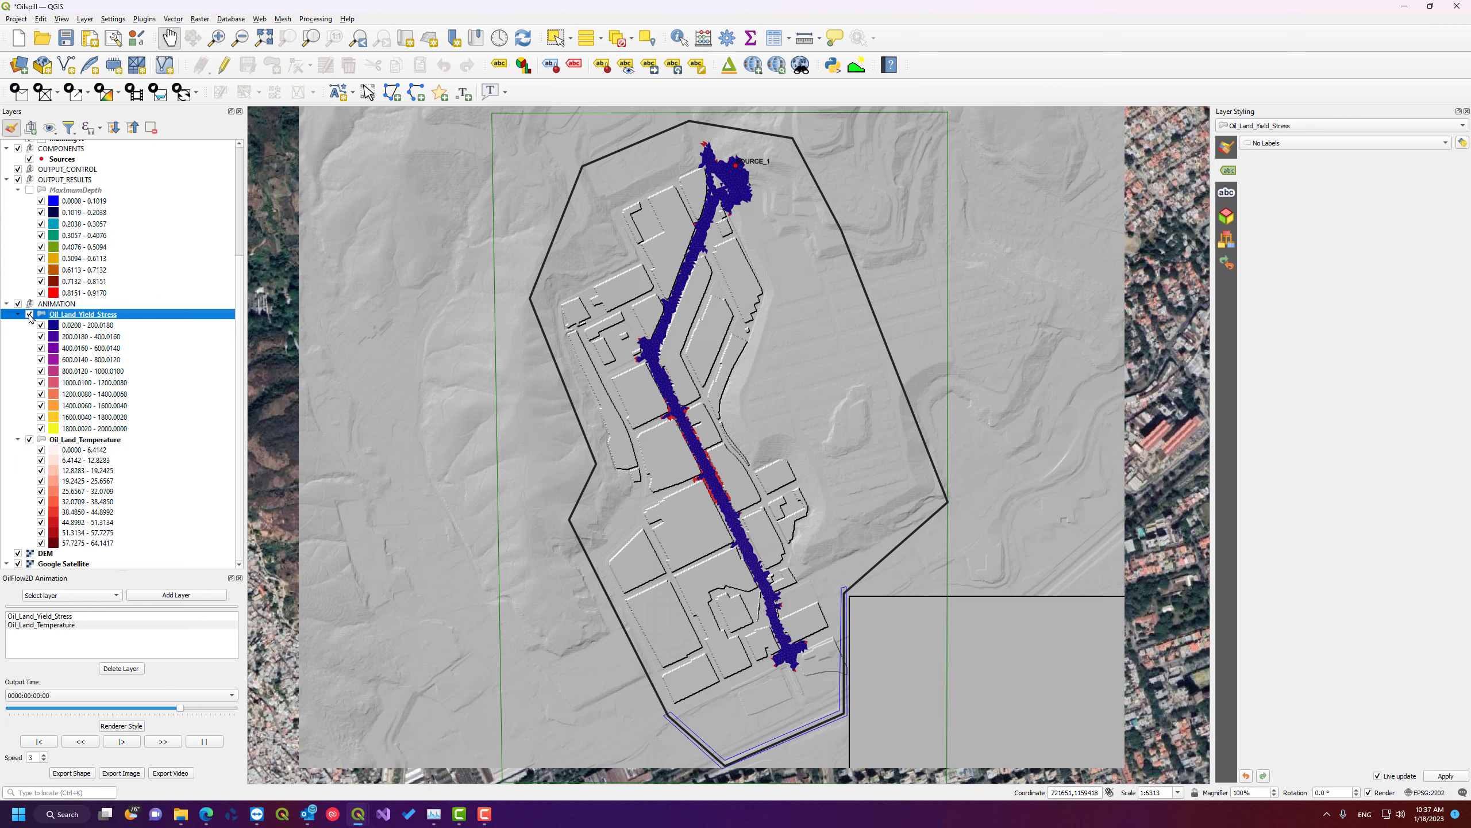
left_click(29, 315)
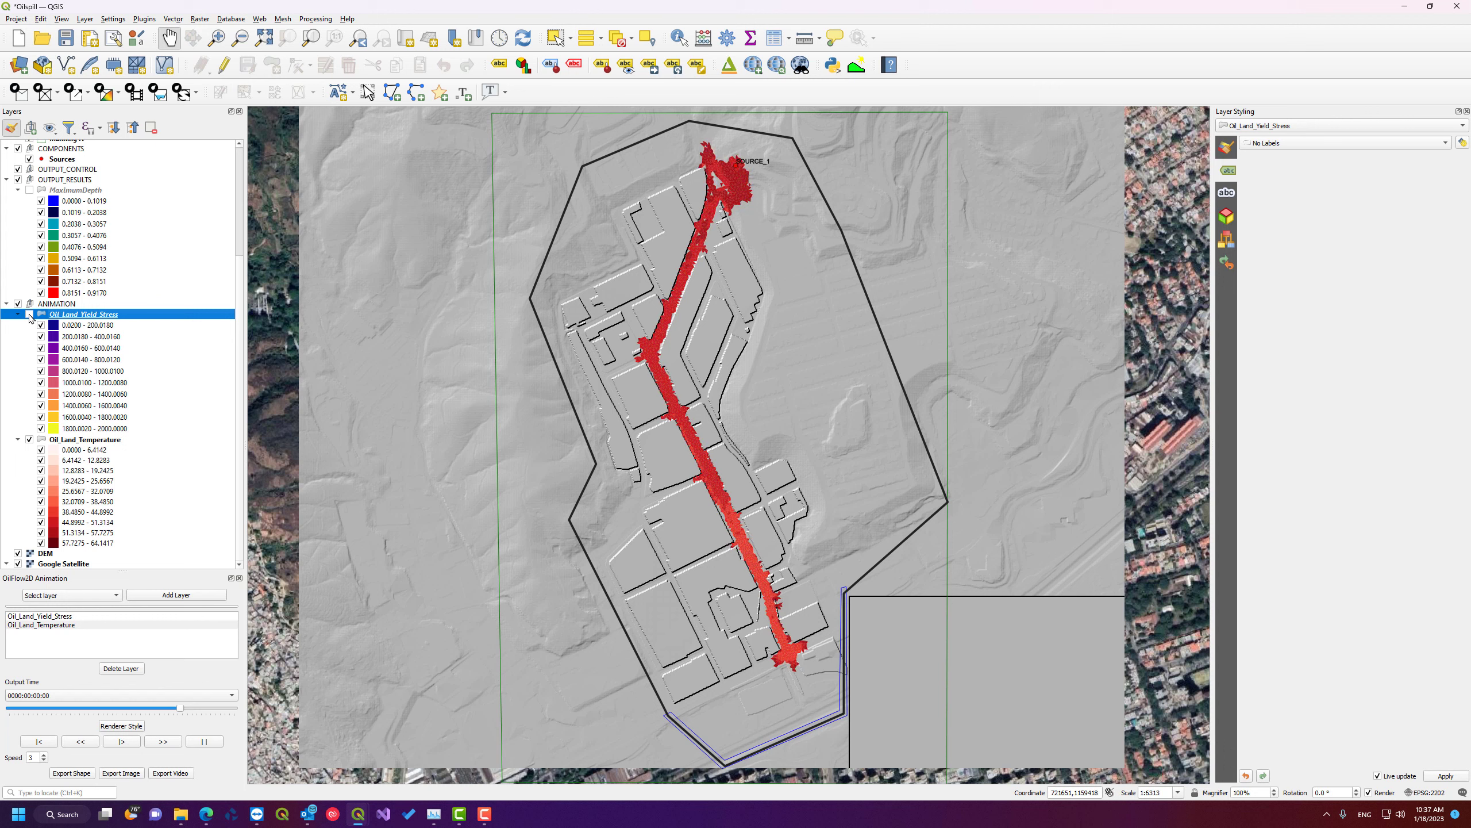
left_click(29, 315)
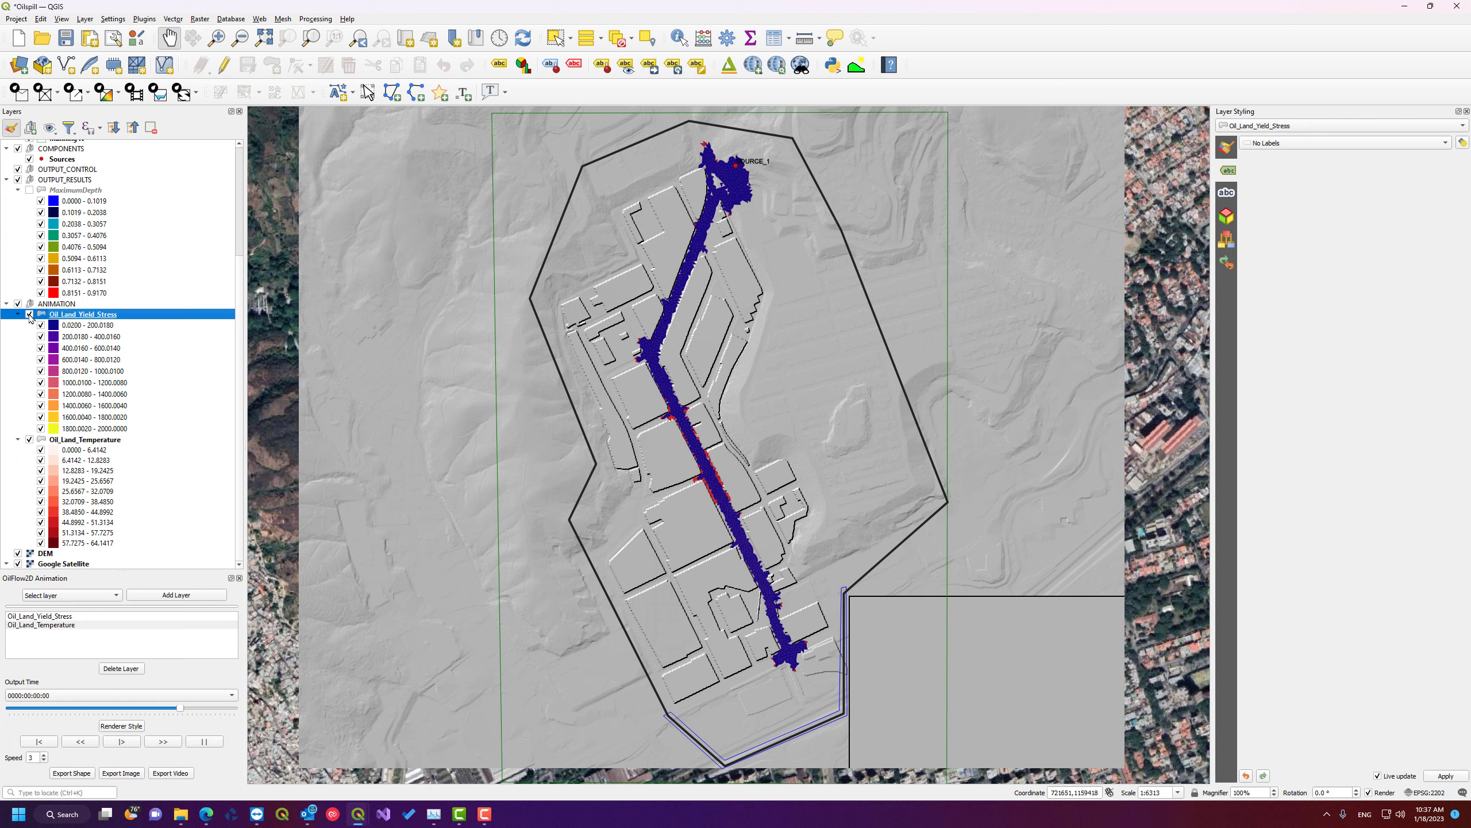
left_click(29, 315)
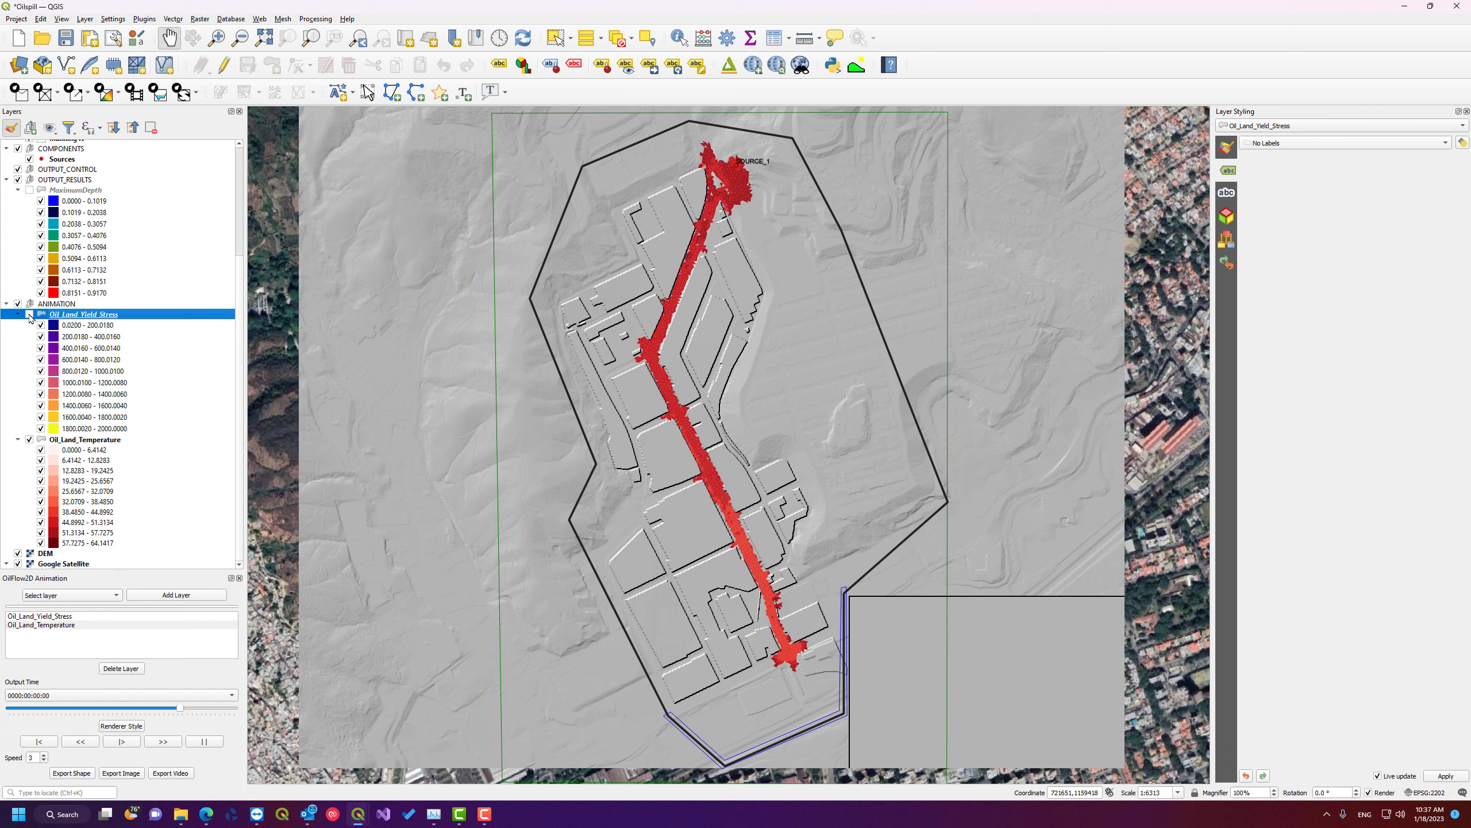
left_click(30, 315)
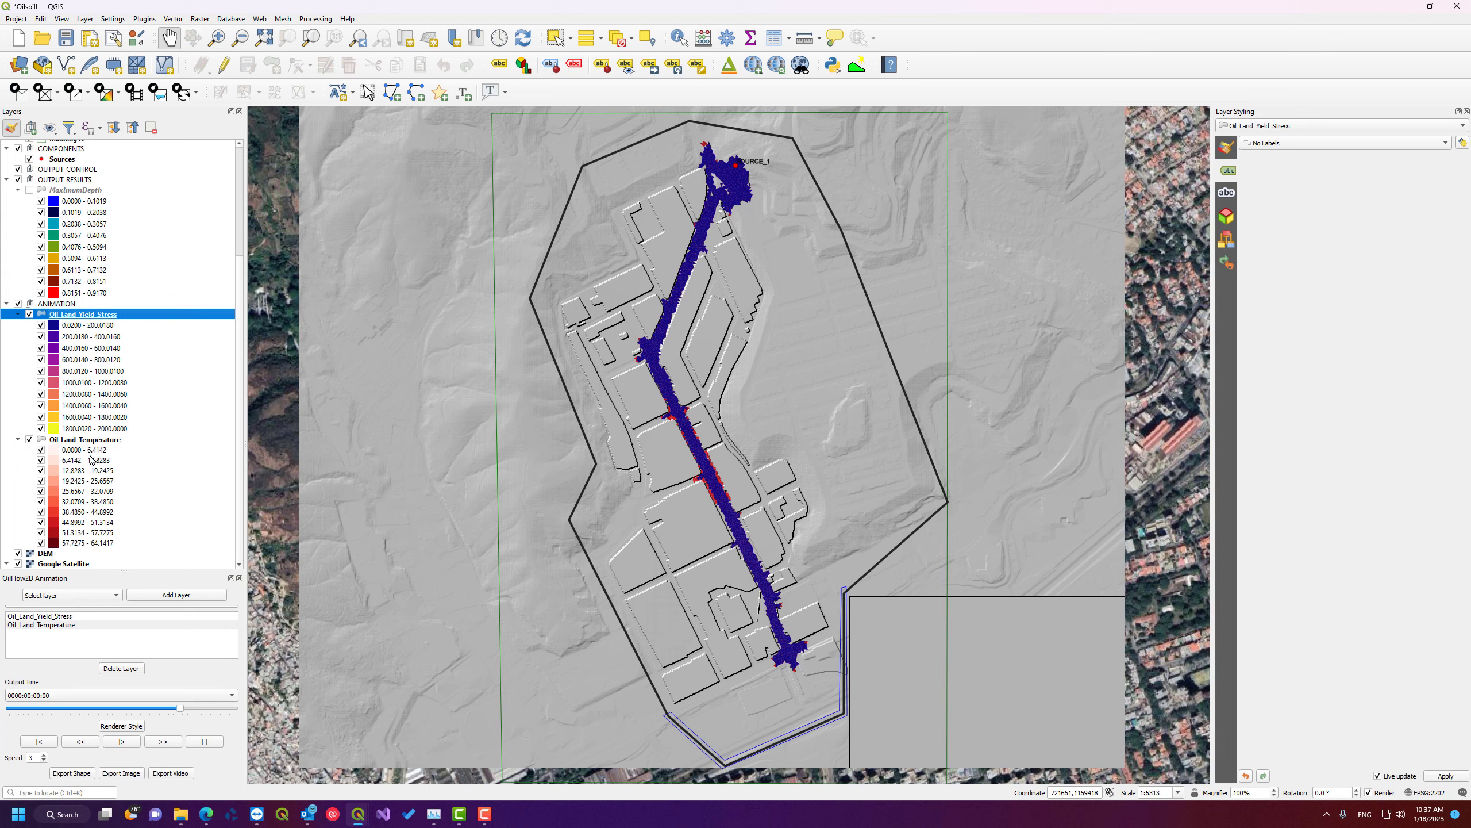
- Set the Oil Land Temperature animation layer's output time to 0000:20:00:00
left_click(81, 625)
left_click(144, 696)
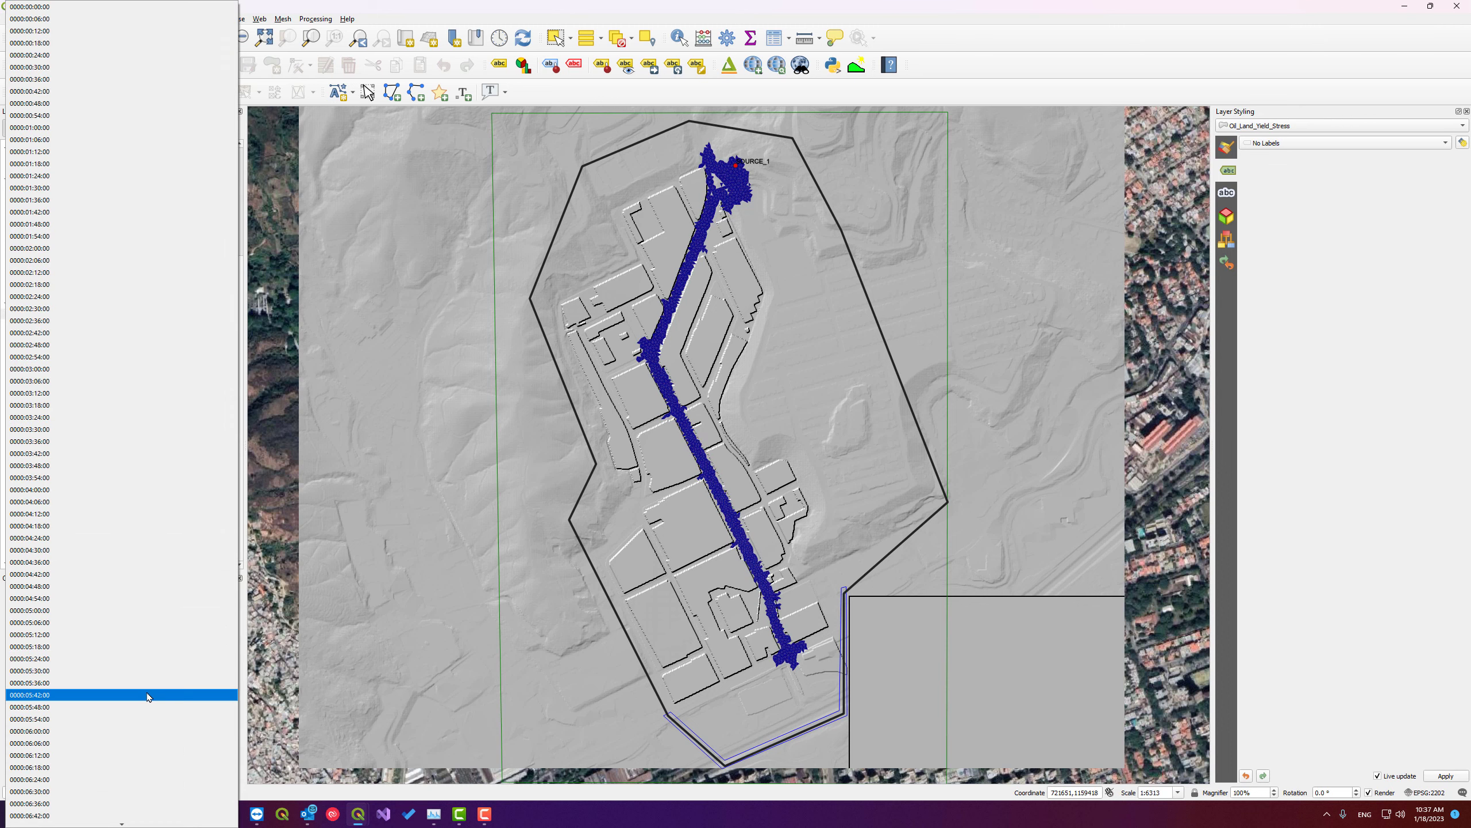
key("End")
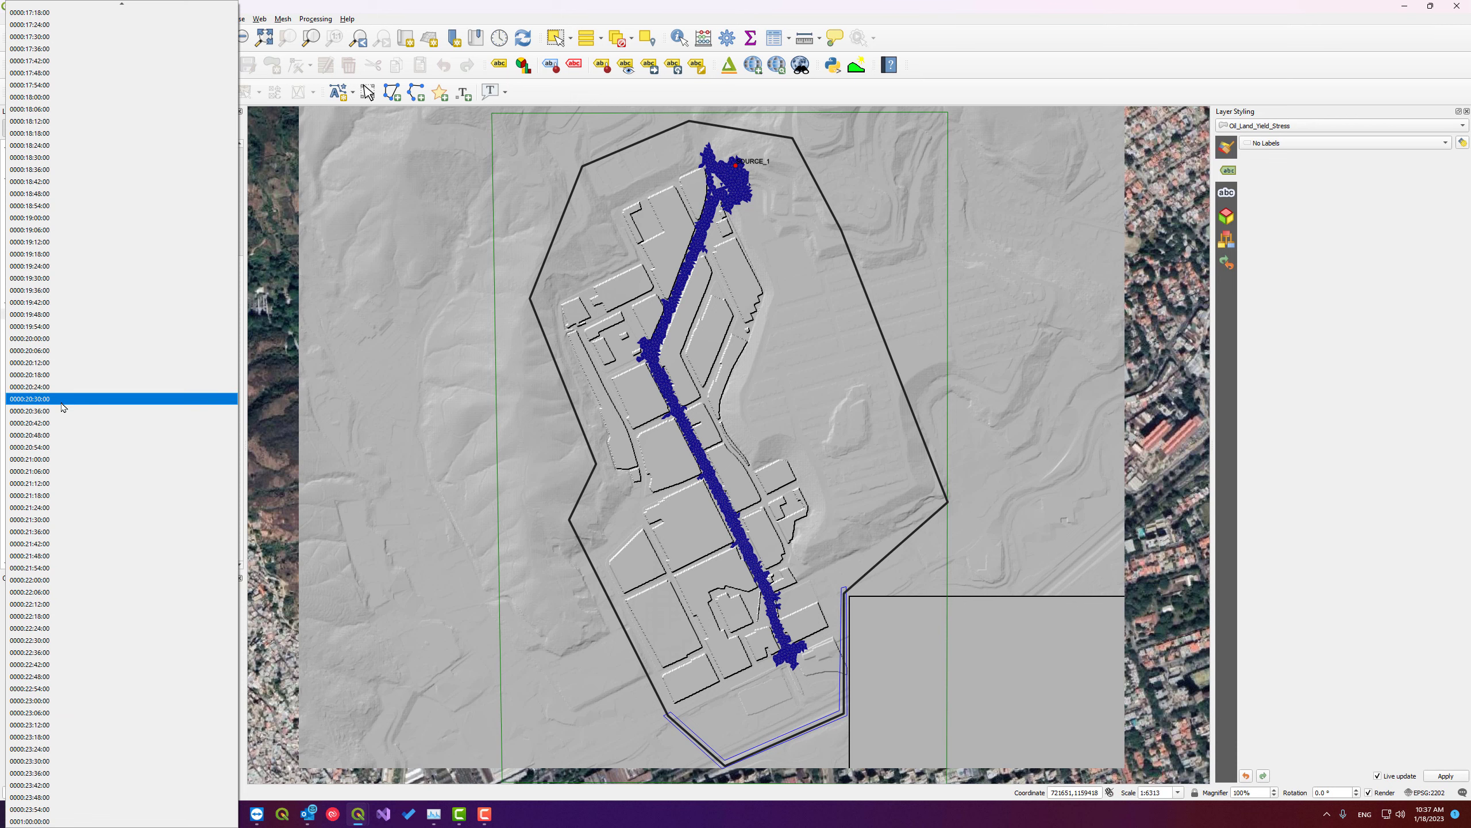
left_click(72, 339)
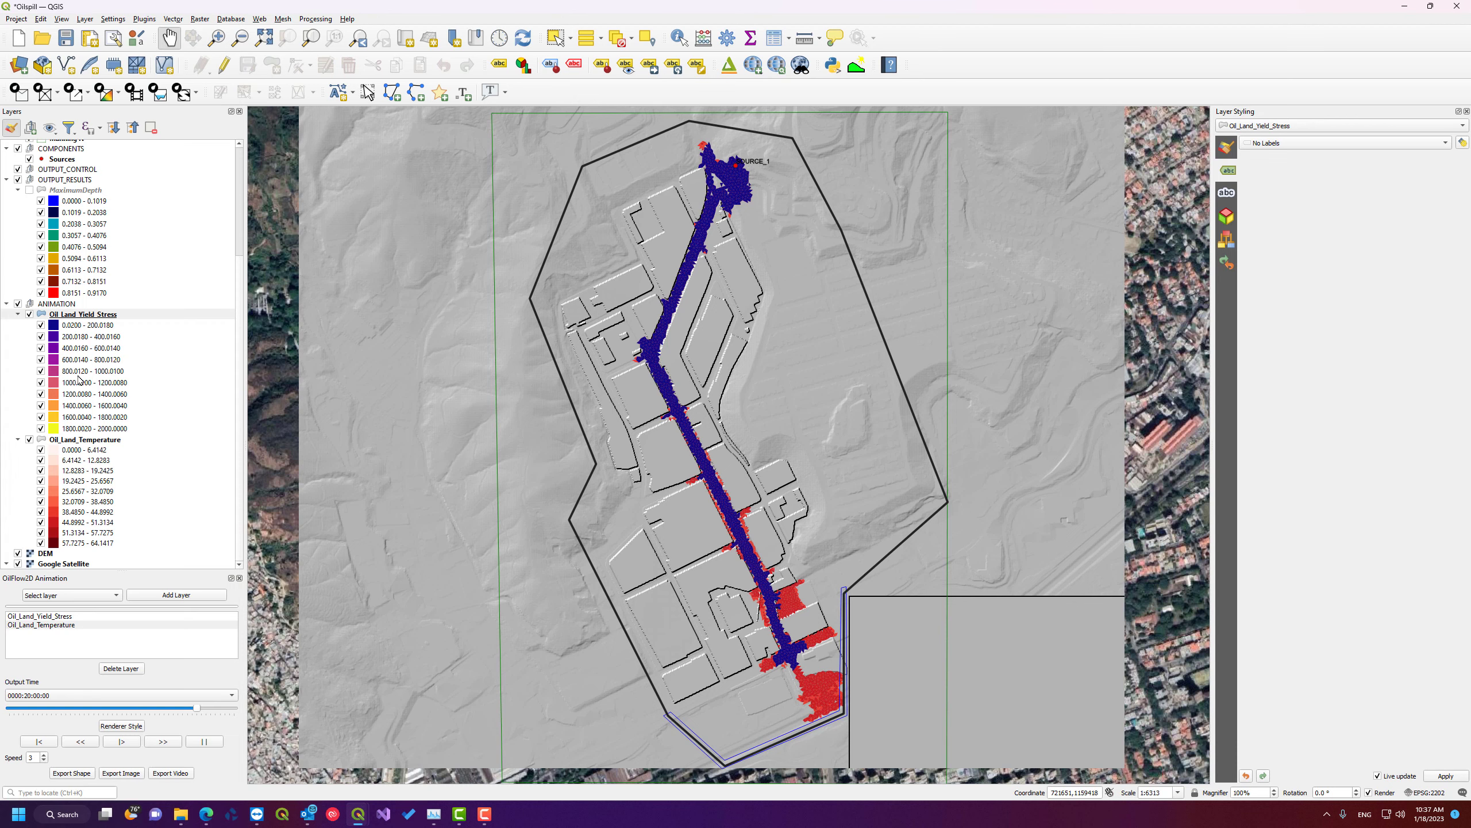
- Set the Oil Land Yield Stress animation layer's output time to 0000:20:00:00
left_click(80, 315)
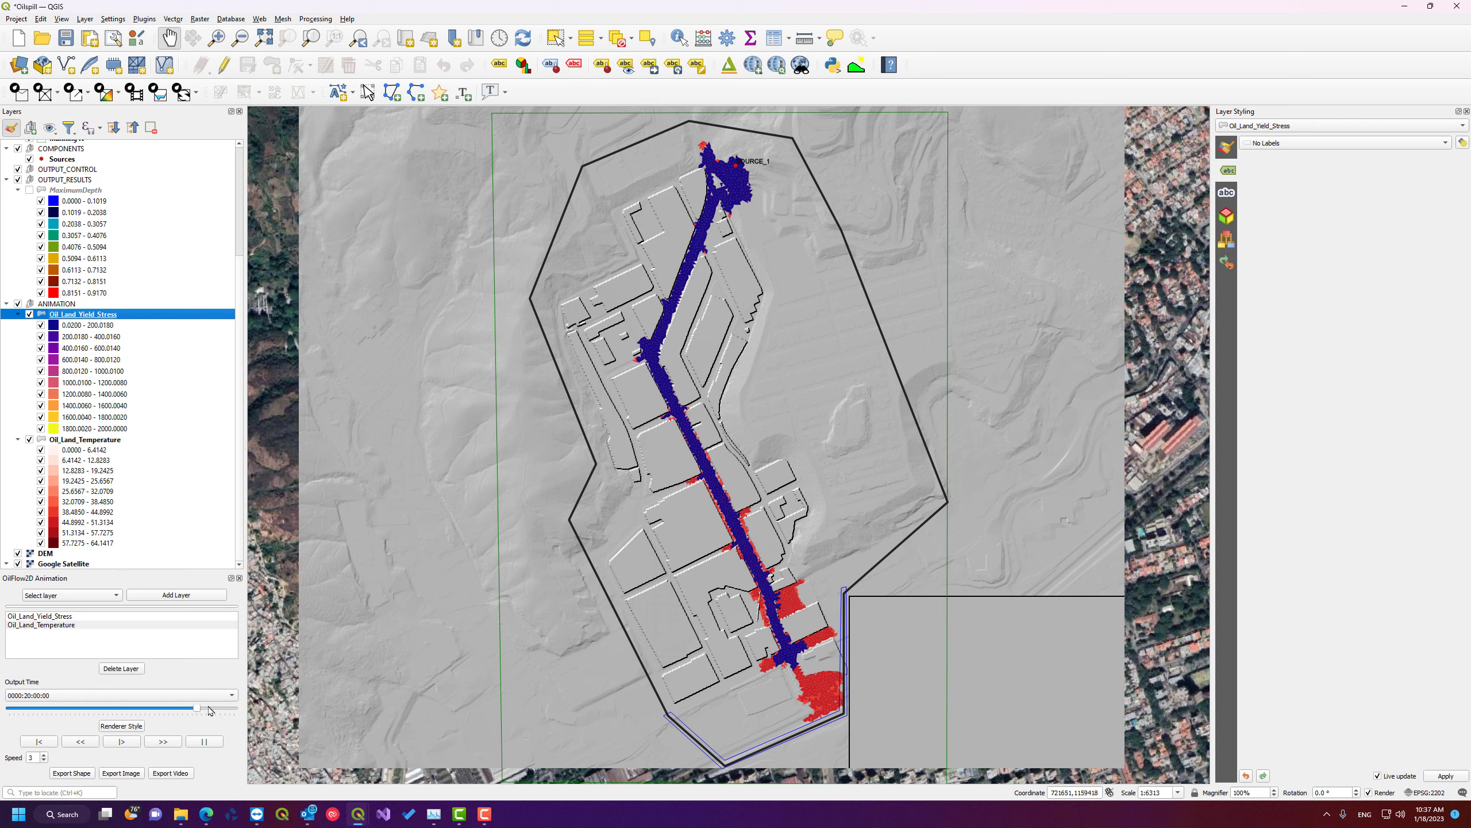
left_click(76, 616)
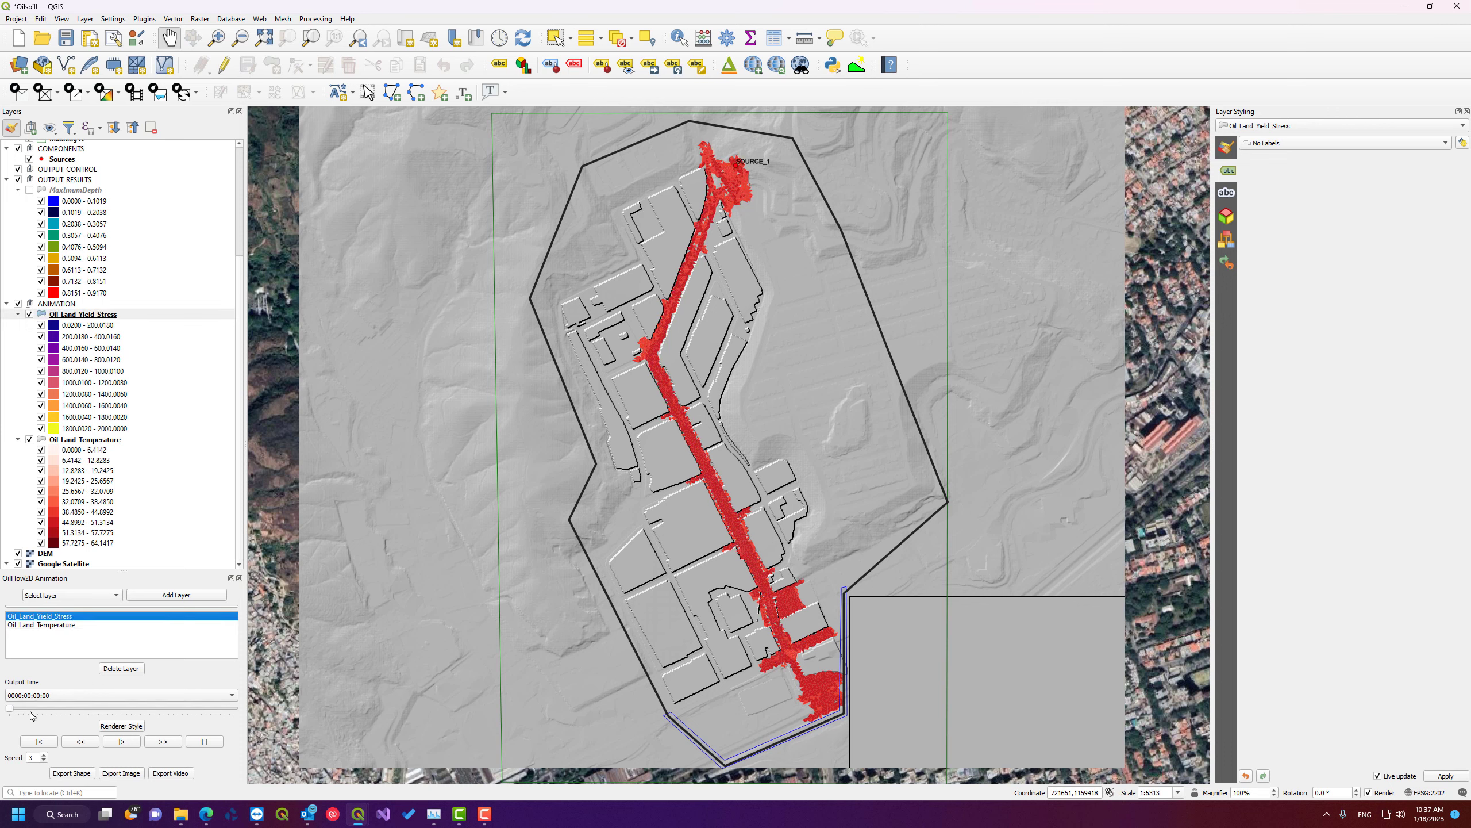
left_click(48, 697)
key("End")
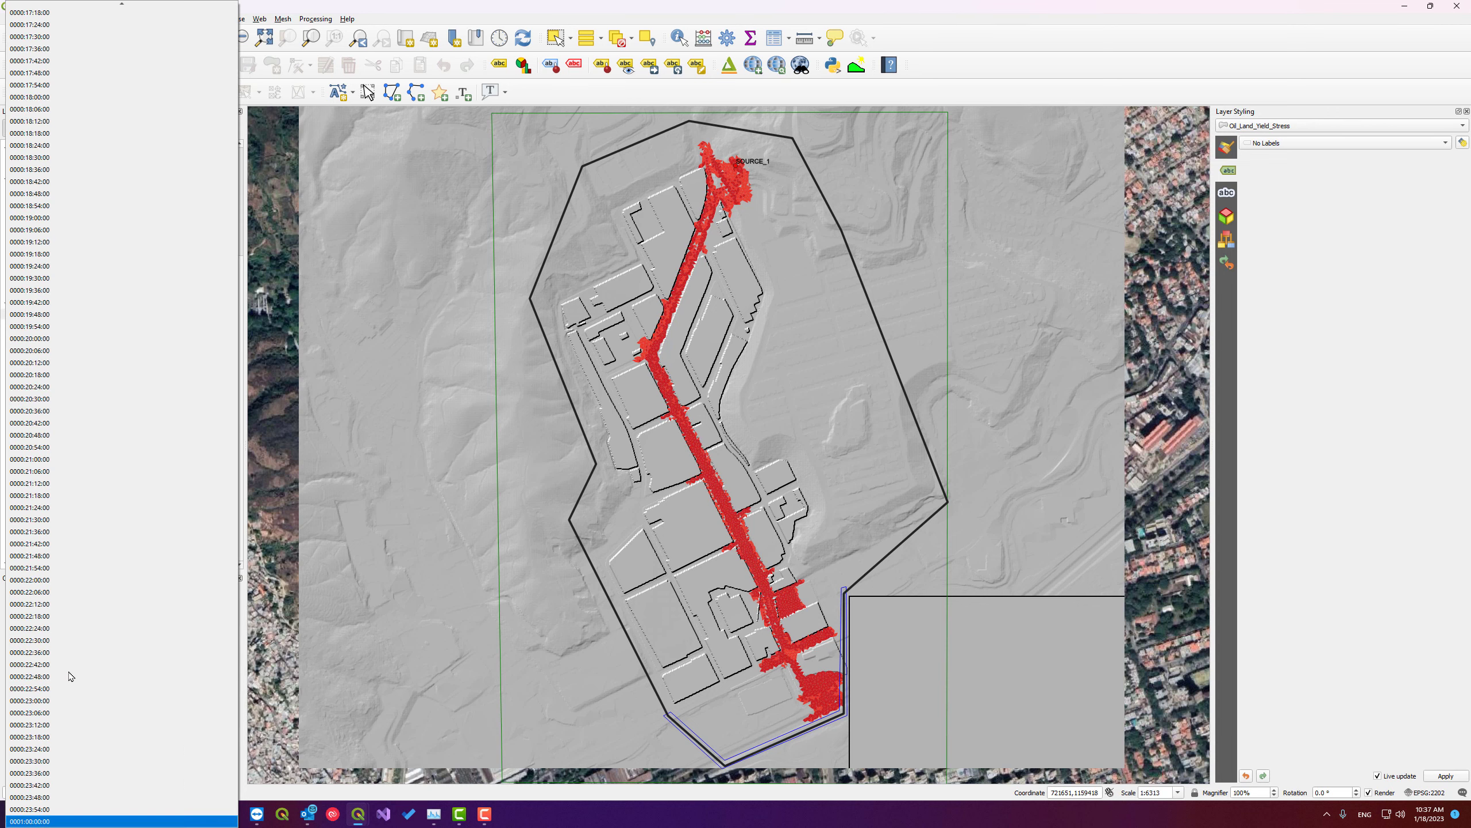
left_click(56, 339)
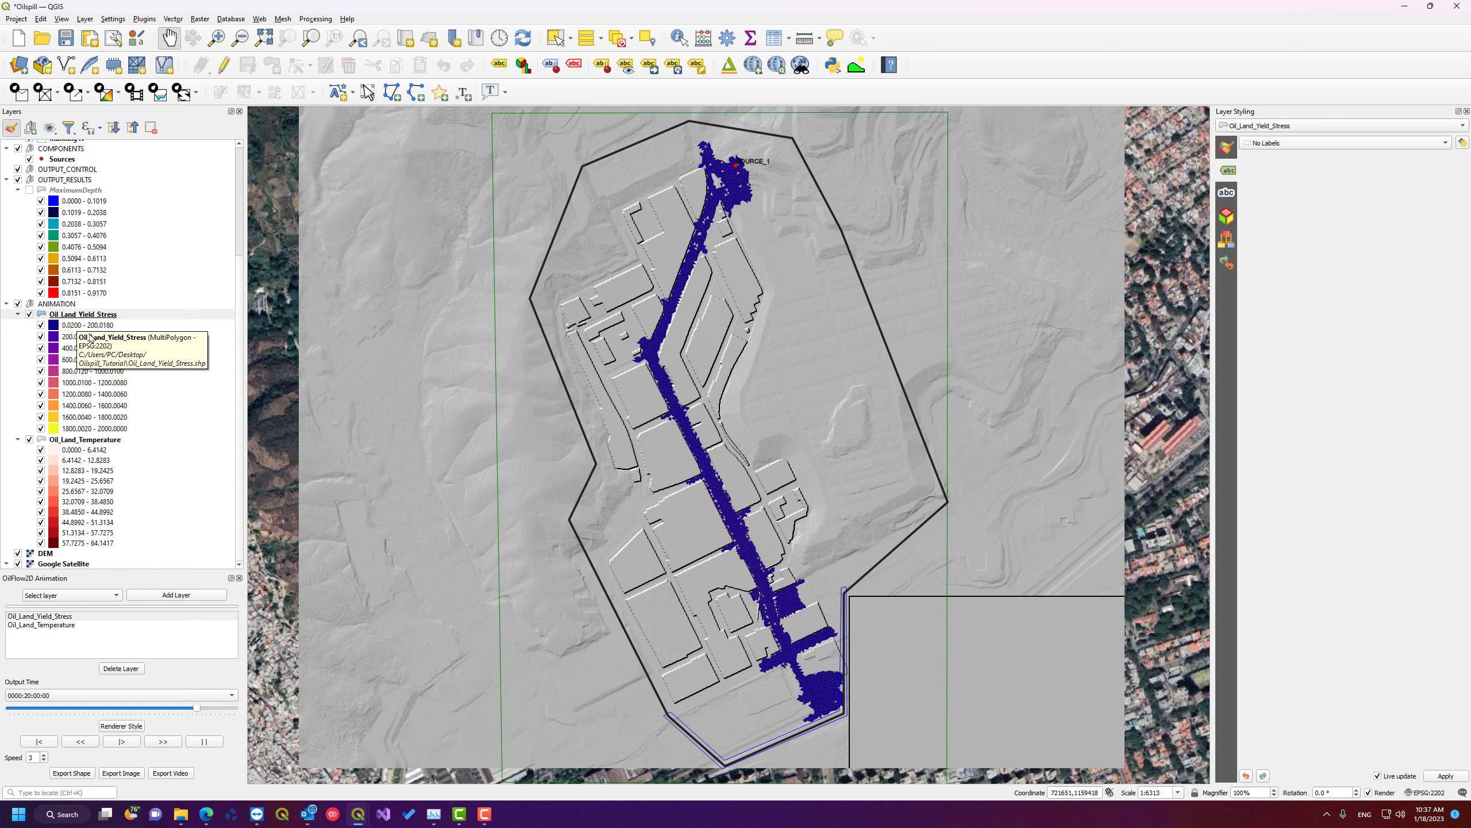
- Hide and restore the temperature layer and the yield stress layer in turn to compare both results
left_click(27, 440)
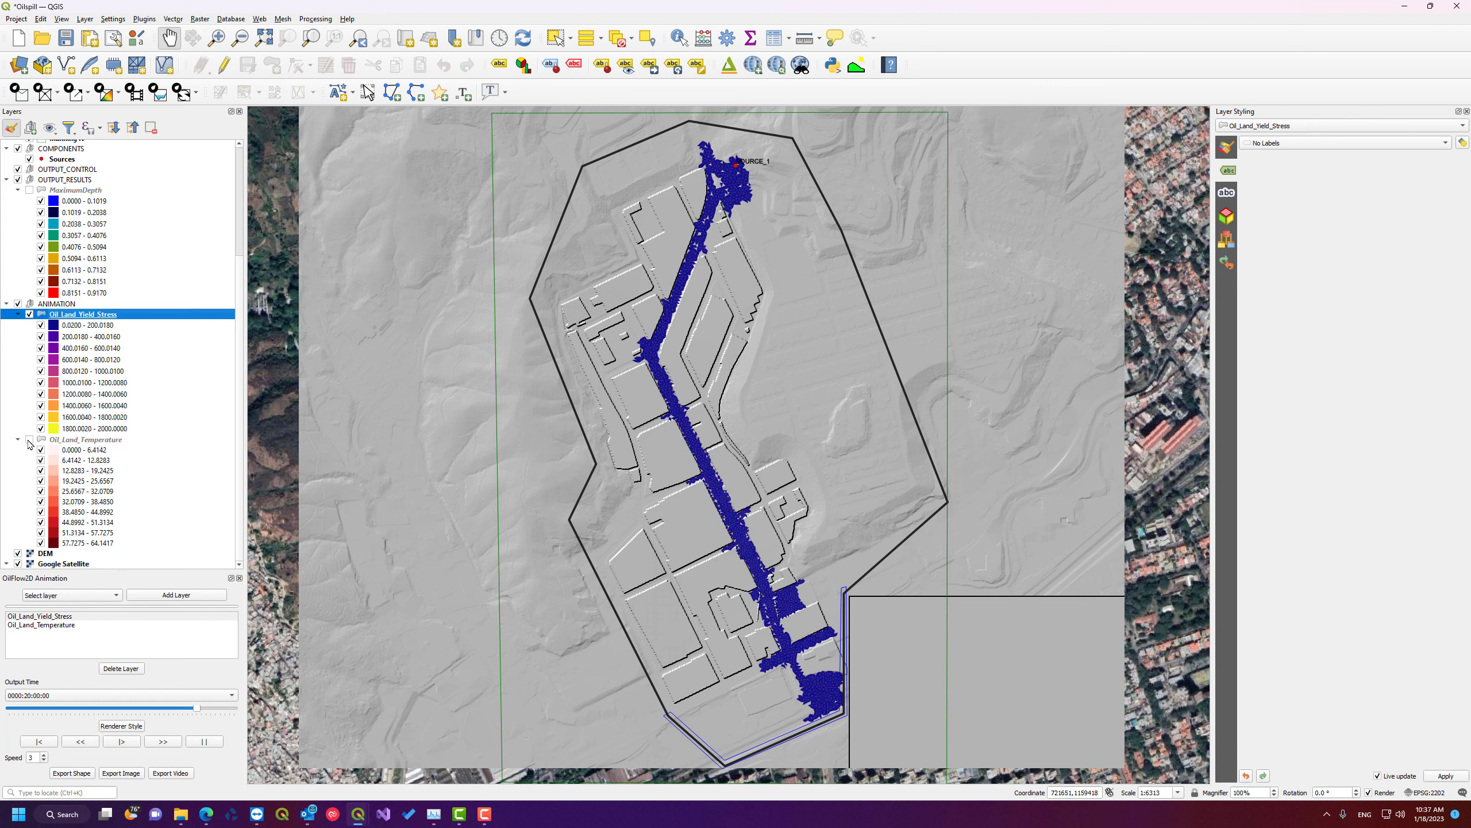
left_click(29, 440)
left_click(30, 315)
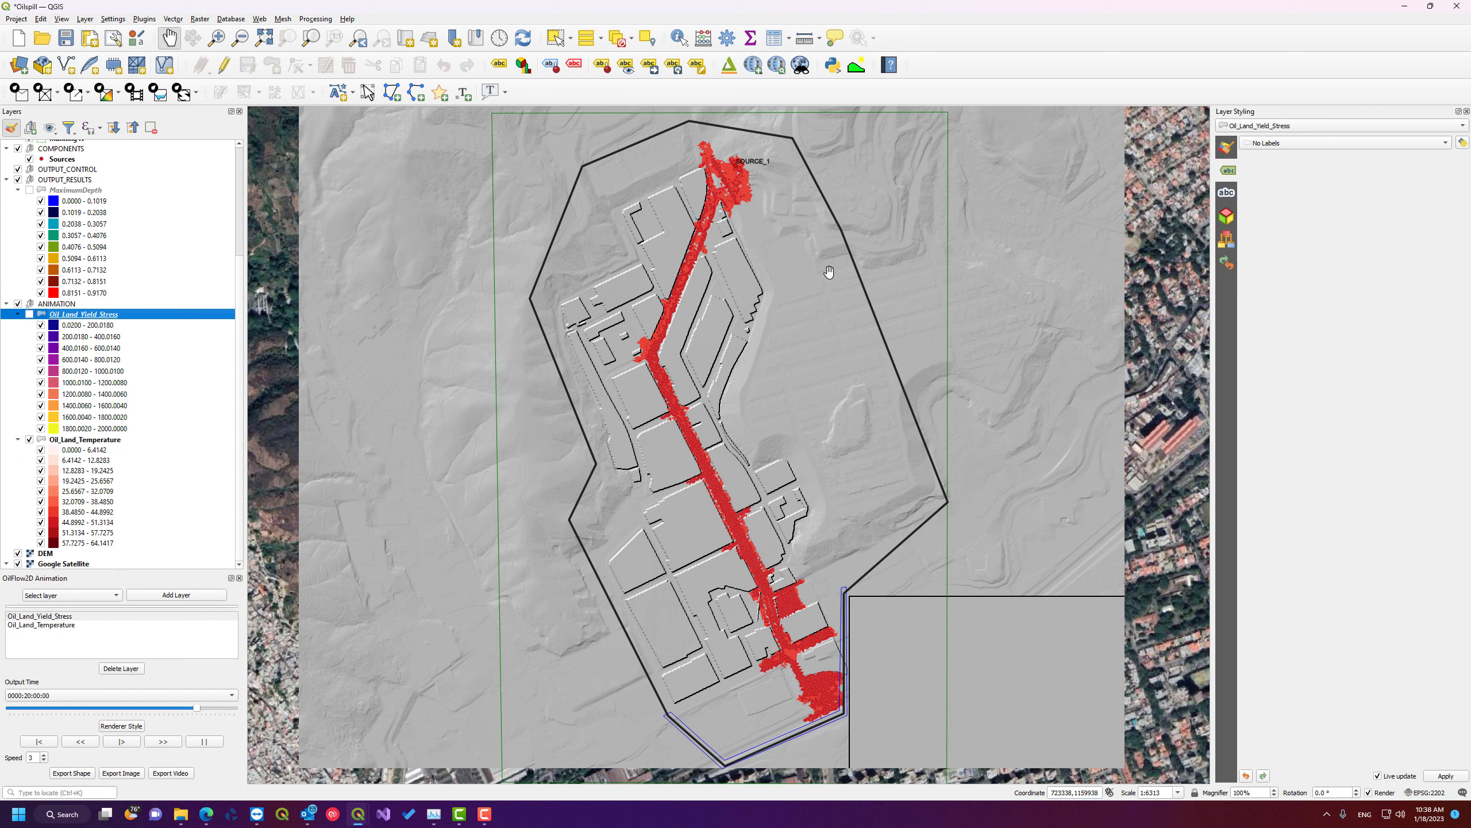
left_click(29, 315)
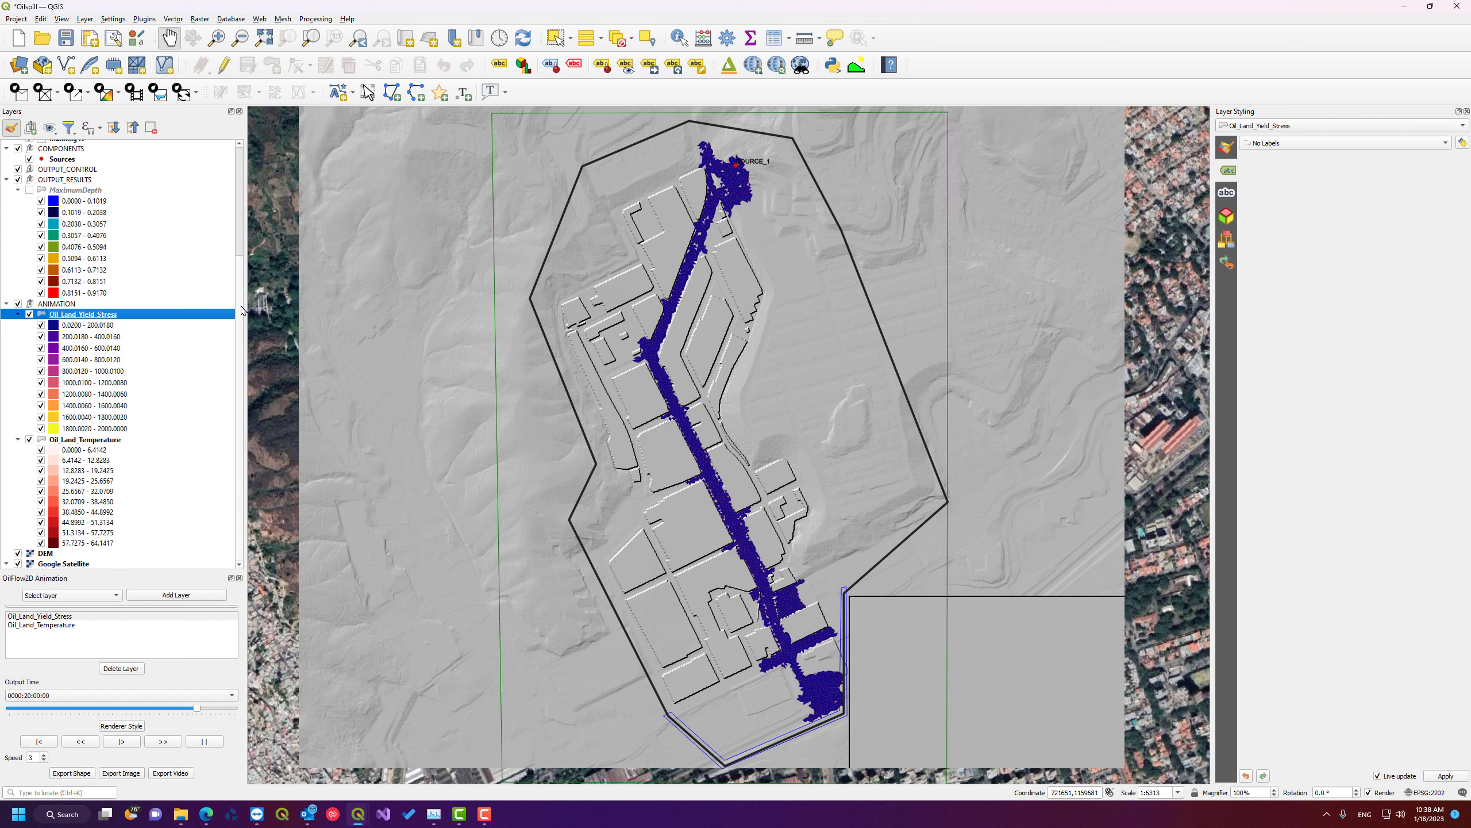
scroll(242, 310, "up", 1)
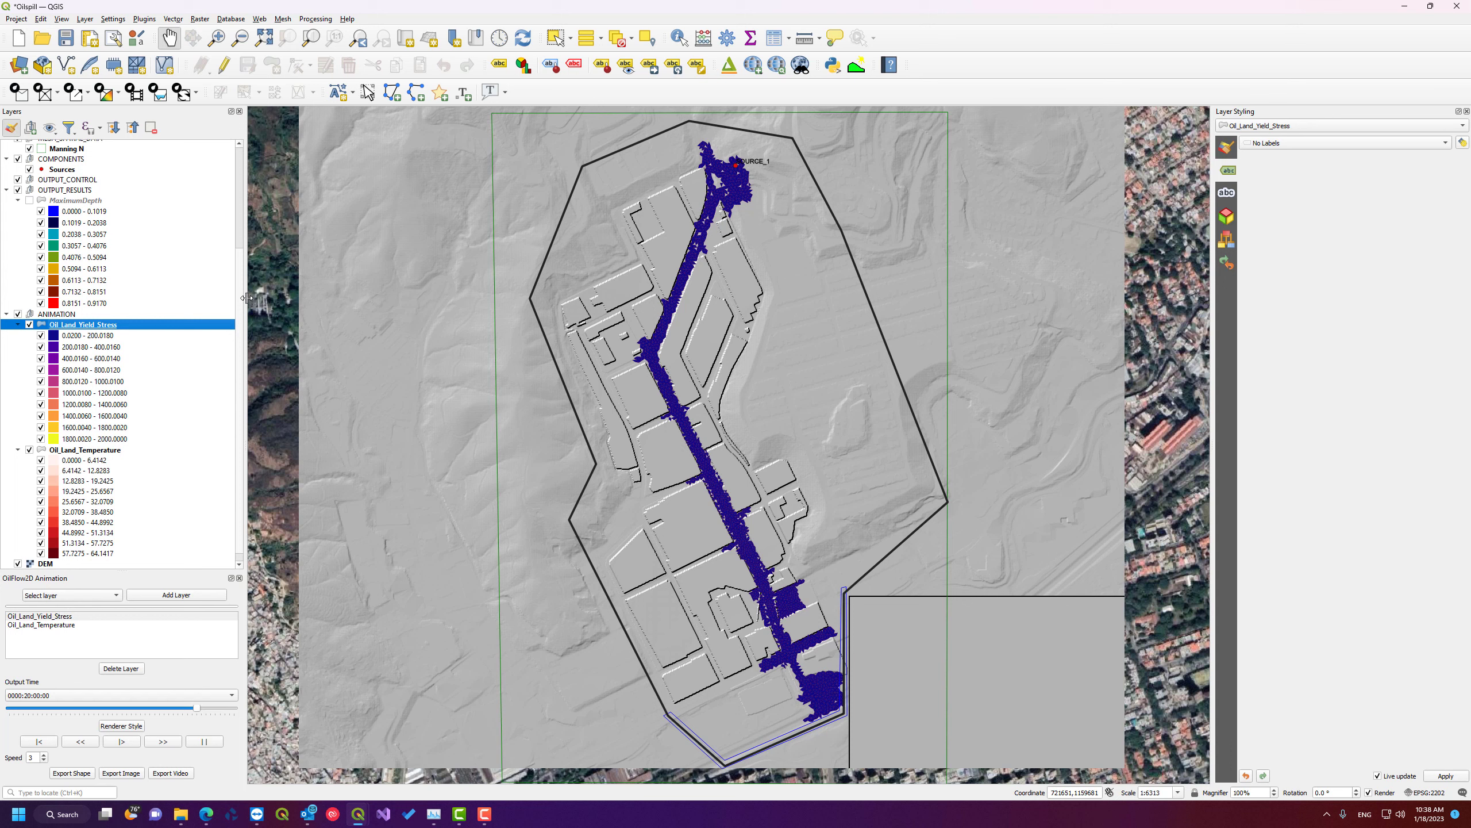
scroll(237, 309, "down", 1)
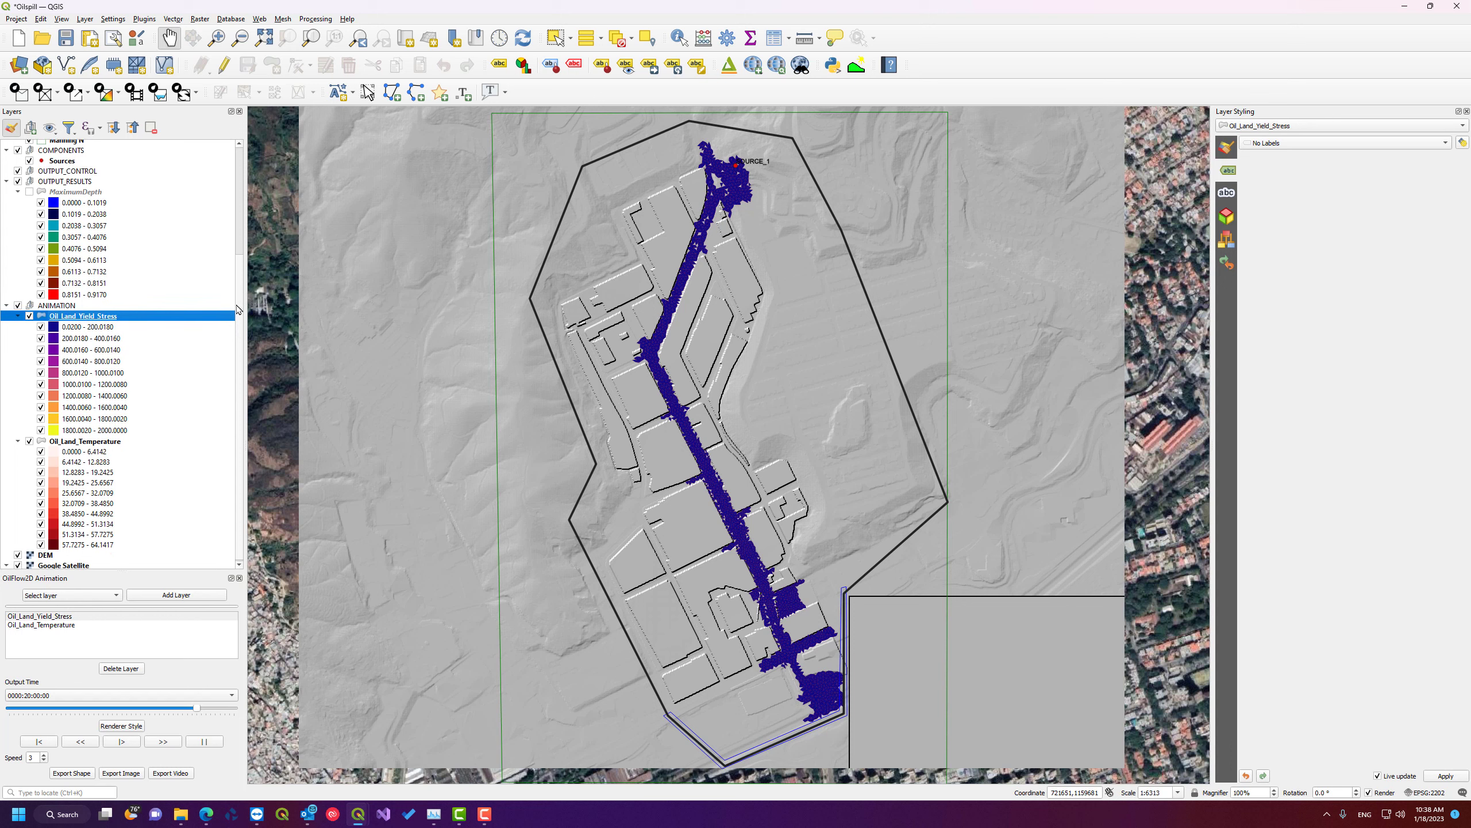
scroll(237, 310, "down", 1)
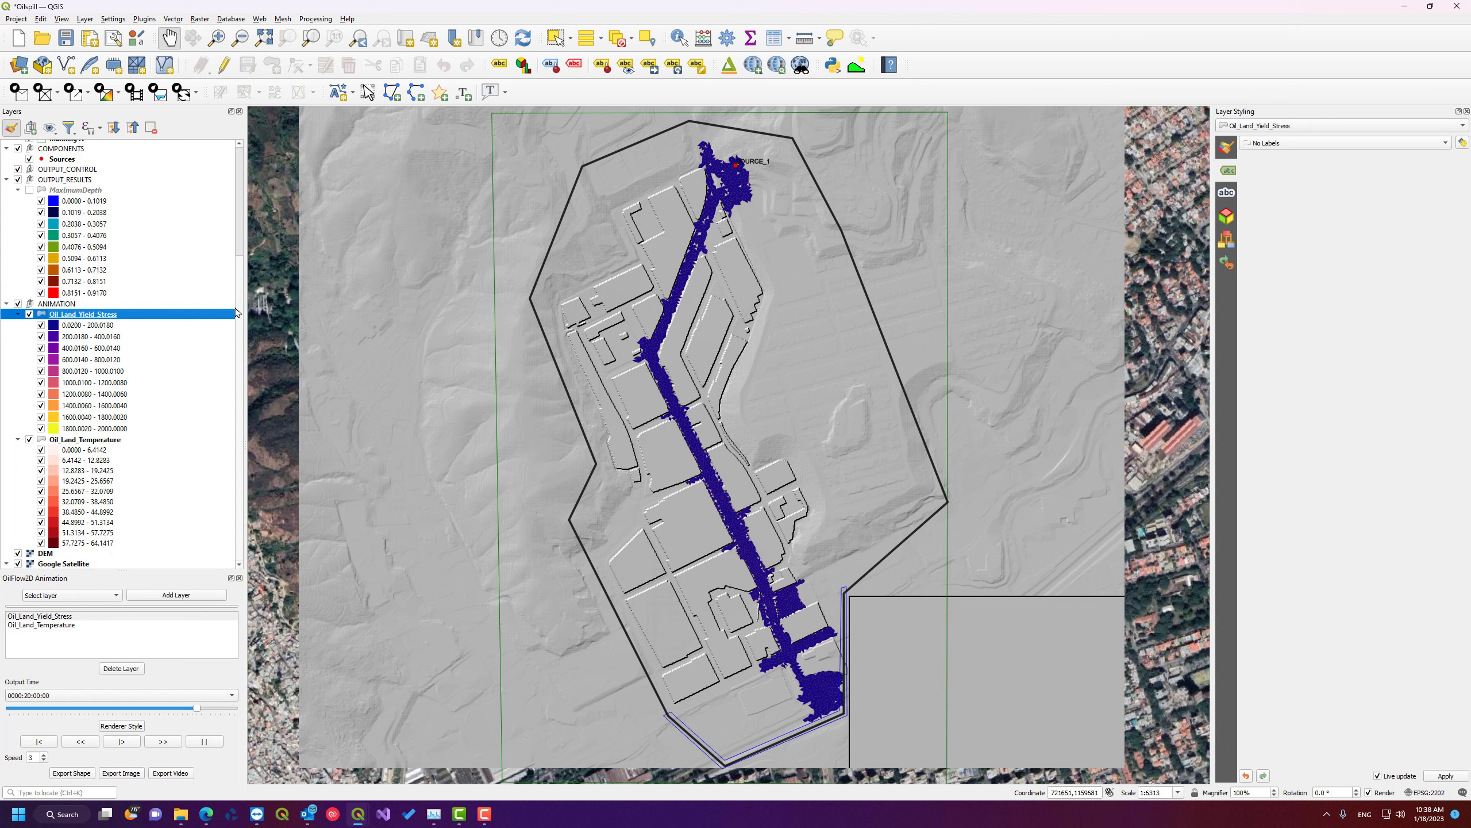